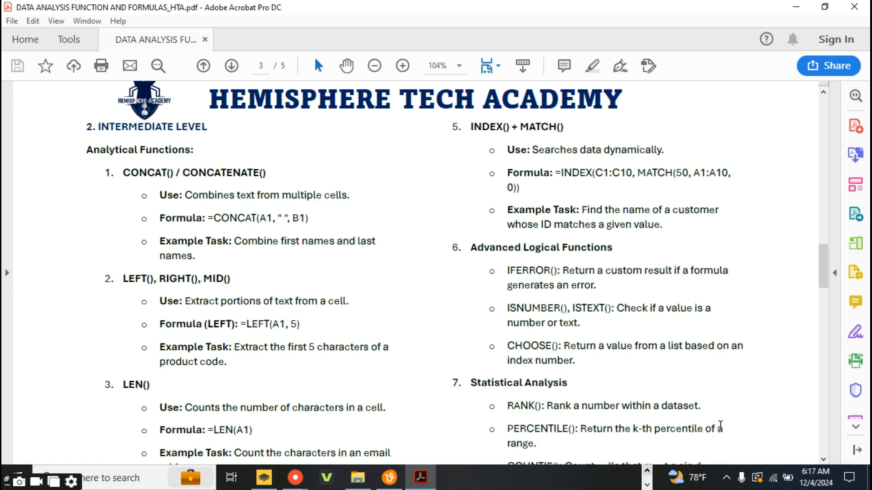
# Switch from the PDF to the Excel formulas workbook and go to the blank area below the Intermediate sheet's table
pyautogui.moveTo(826, 290); pyautogui.dragTo(821, 276)
pyautogui.click(647, 472)
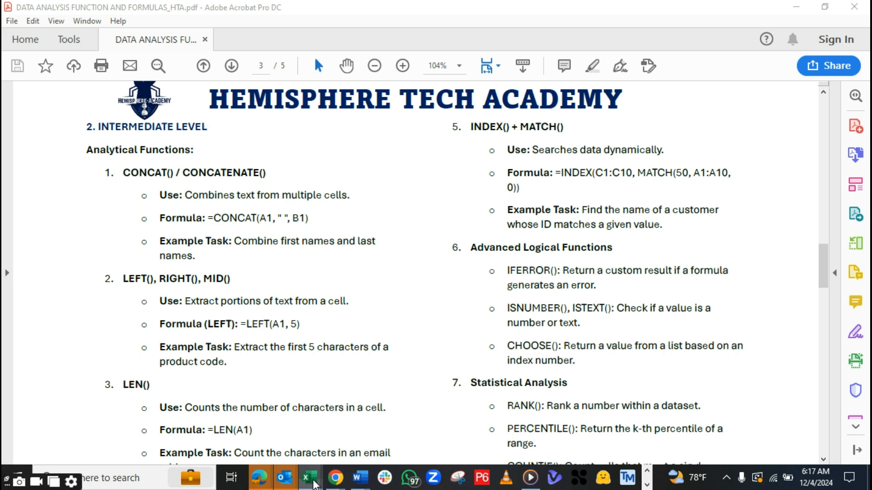
pyautogui.click(315, 484)
pyautogui.click(491, 403)
pyautogui.click(294, 345)
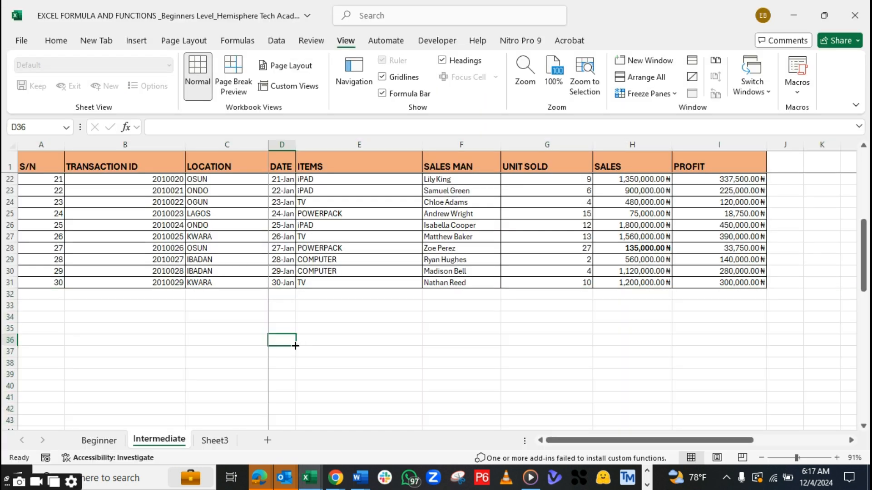
# Enter the heading CONCAT in cell E33 below the sales table
pyautogui.click(316, 308)
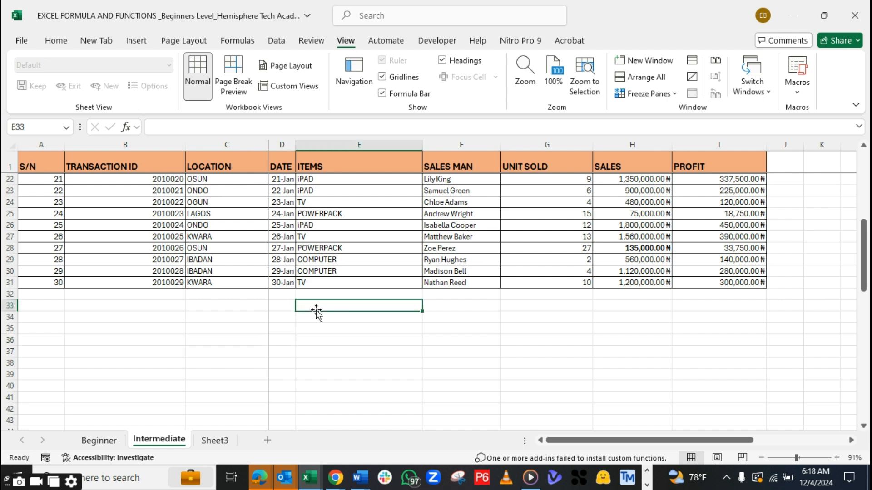
pyautogui.write('CON')
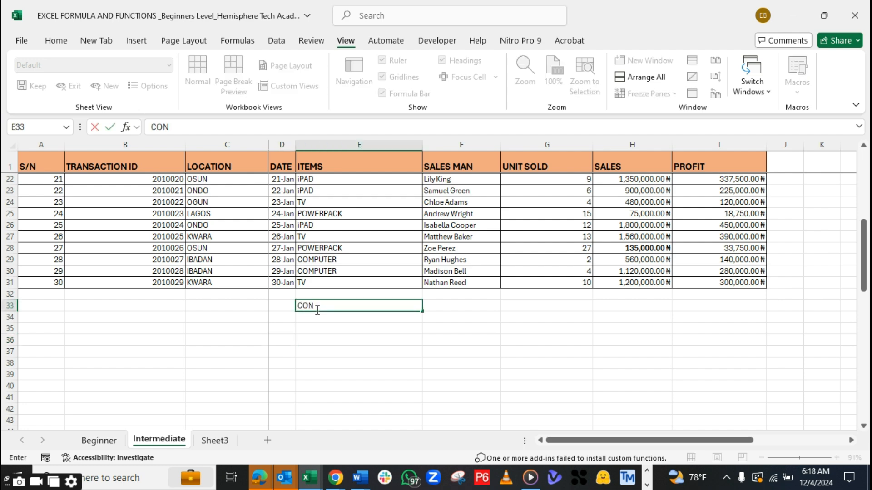
pyautogui.write('CAT')
pyautogui.press('Return')
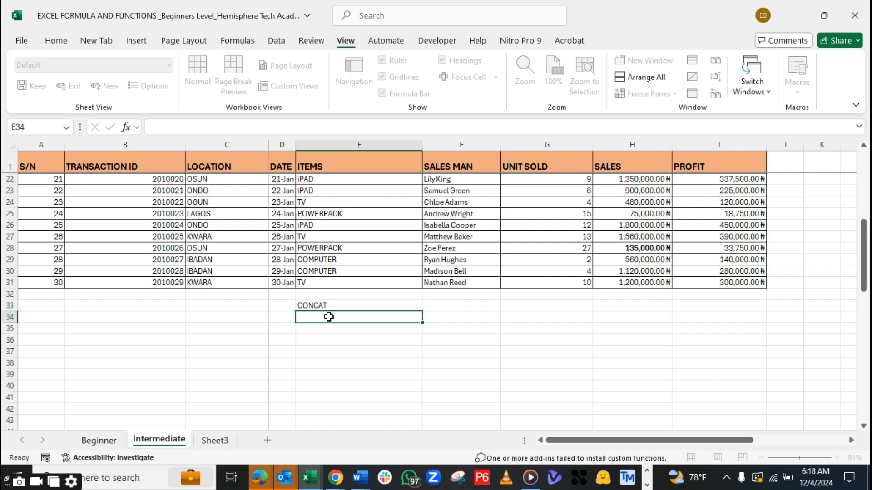
# Apply a thick outside border to the CONCAT heading cell E33
pyautogui.click(333, 307)
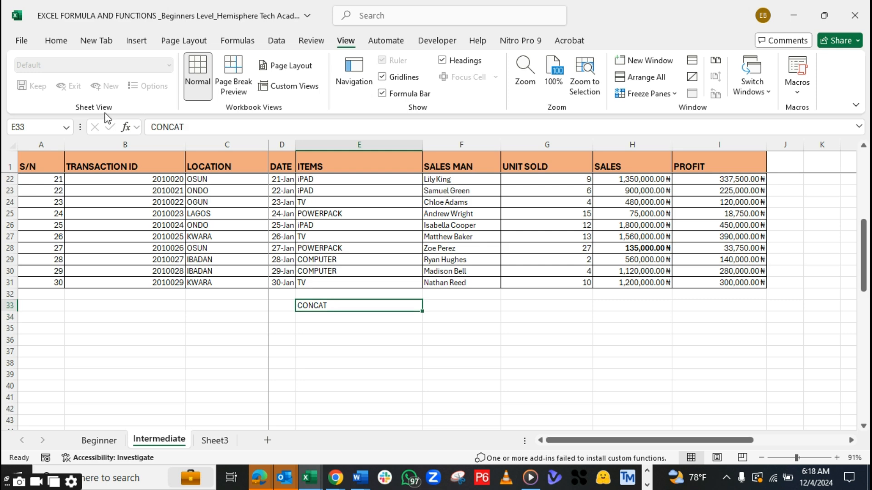
pyautogui.click(51, 44)
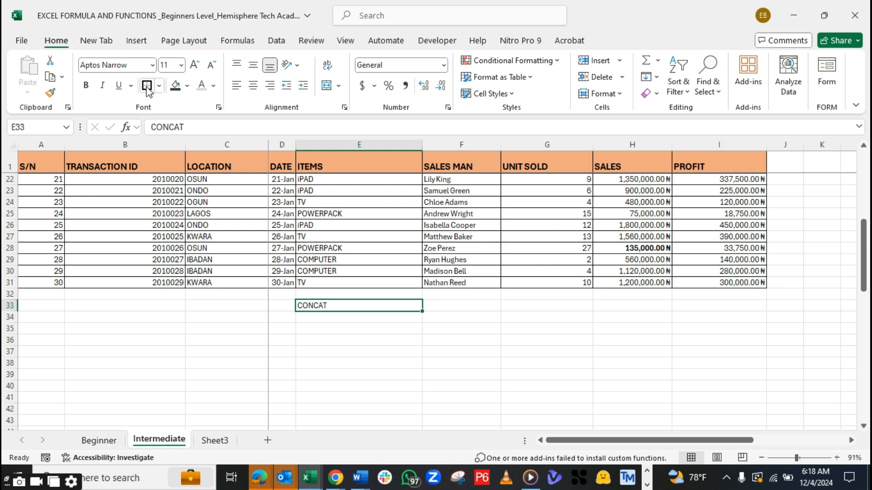
pyautogui.click(187, 85)
pyautogui.click(187, 85)
pyautogui.click(188, 86)
pyautogui.click(188, 86)
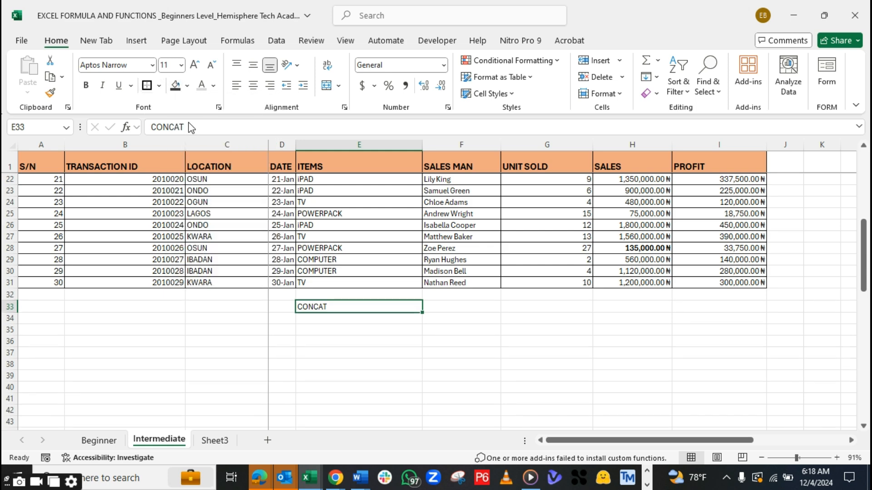
# Fill the CONCAT heading cell with the standard orange, make its text bold and enlarge the font by two sizes
pyautogui.click(187, 86)
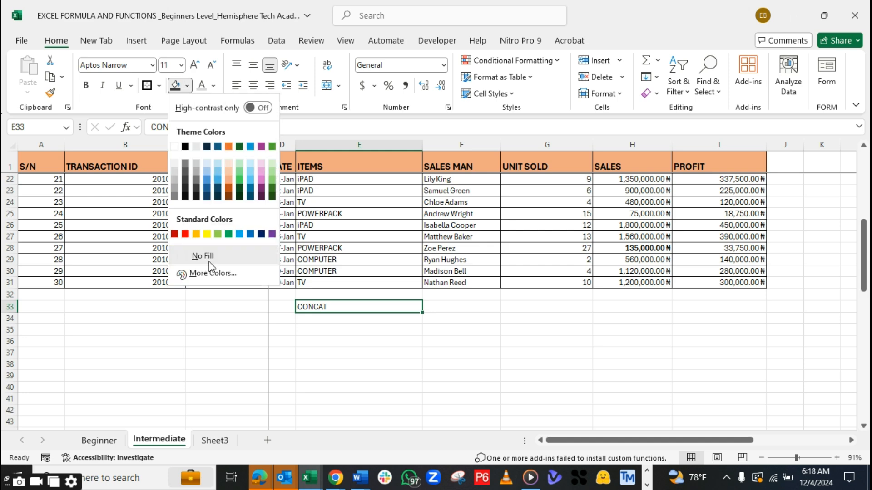
pyautogui.click(196, 234)
pyautogui.click(86, 85)
pyautogui.click(194, 66)
pyautogui.click(194, 66)
# Begin a CONCAT formula in E34 with the first salesman's cell F2 and the text "Sold" as its first two arguments
pyautogui.click(333, 321)
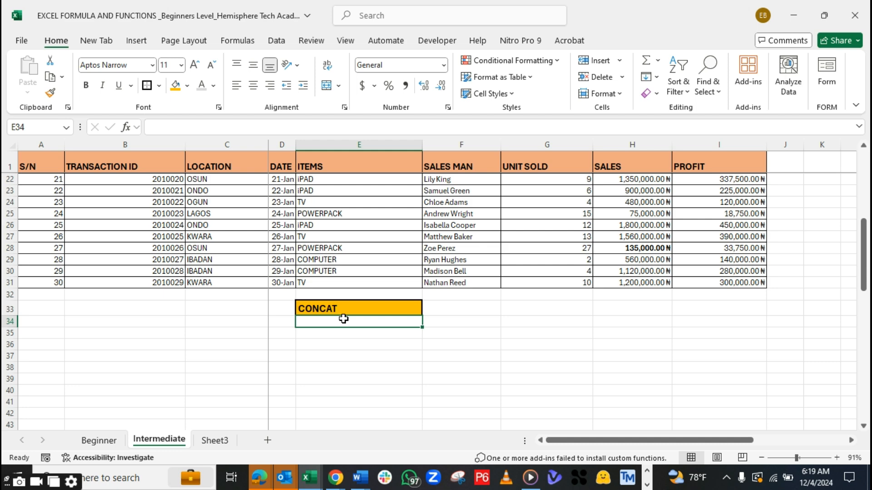
pyautogui.write('=')
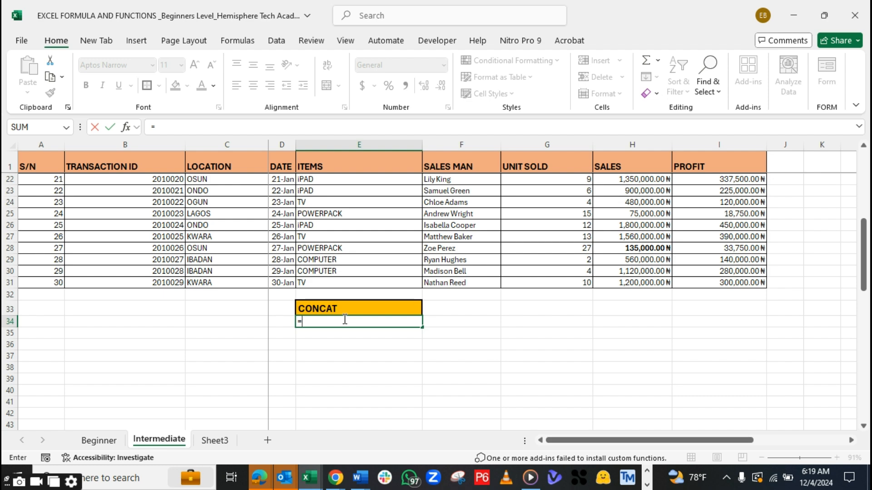
pyautogui.write('CONCAT')
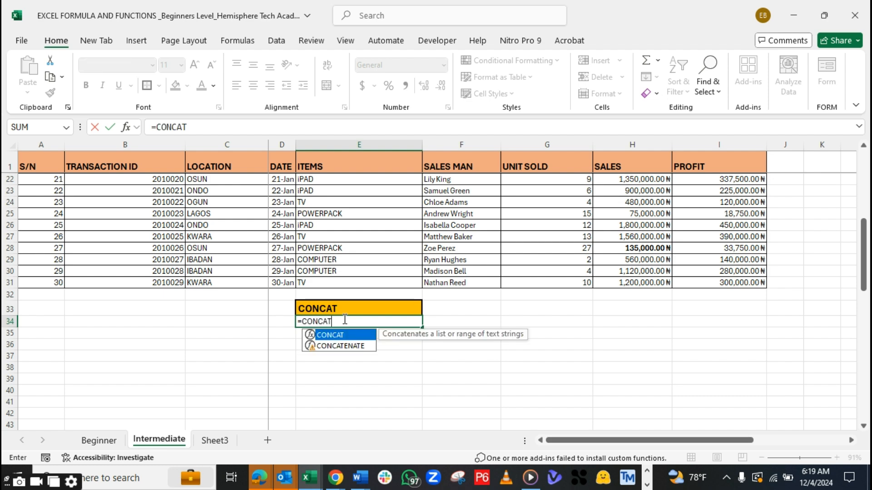
pyautogui.doubleClick(346, 338)
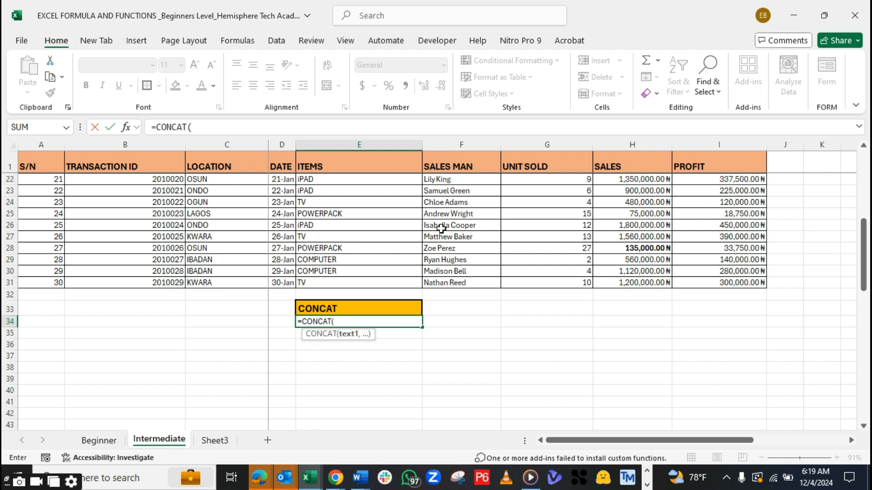
pyautogui.moveTo(866, 281); pyautogui.dragTo(866, 213)
pyautogui.click(439, 178)
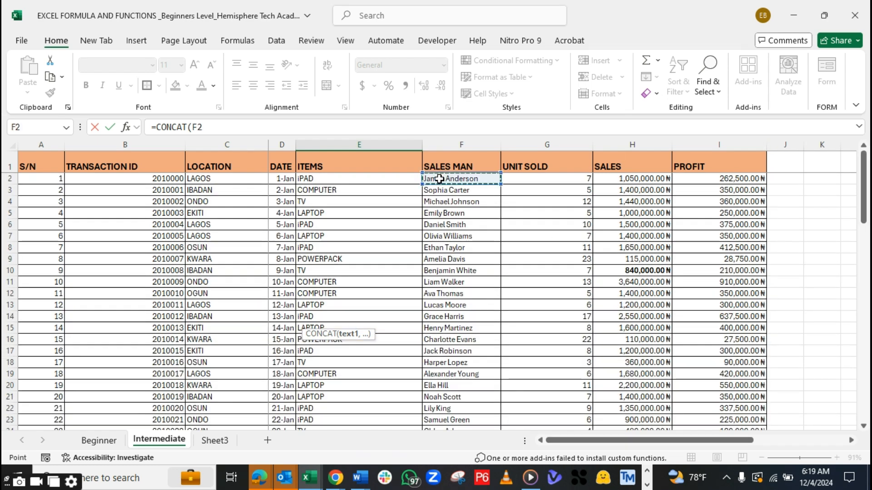
pyautogui.click(219, 127)
pyautogui.write(',')
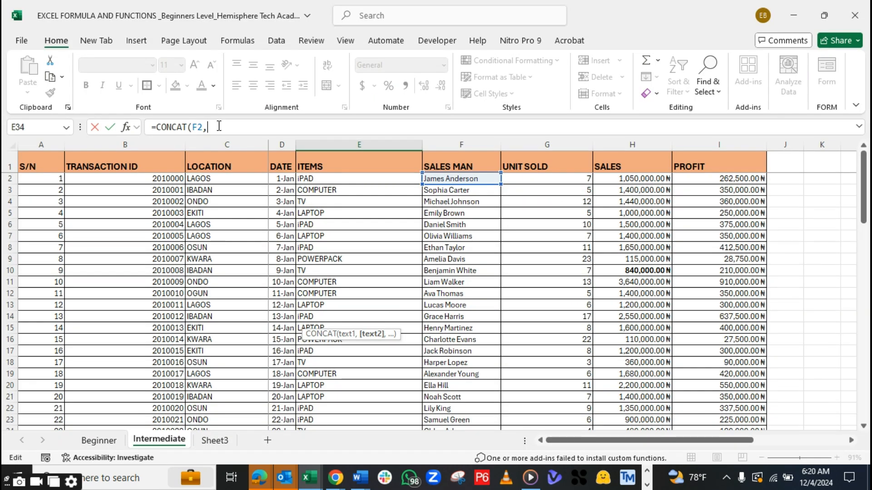
pyautogui.write('"Sold"')
pyautogui.write(',')
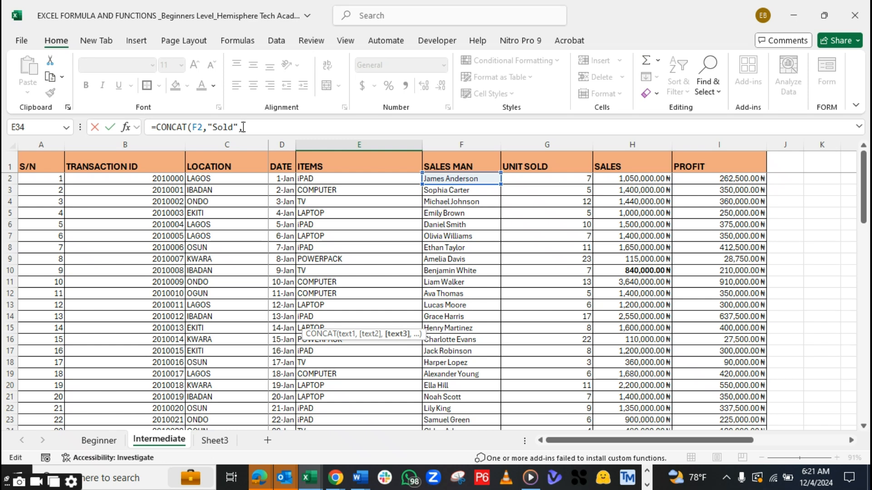
pyautogui.click(317, 178)
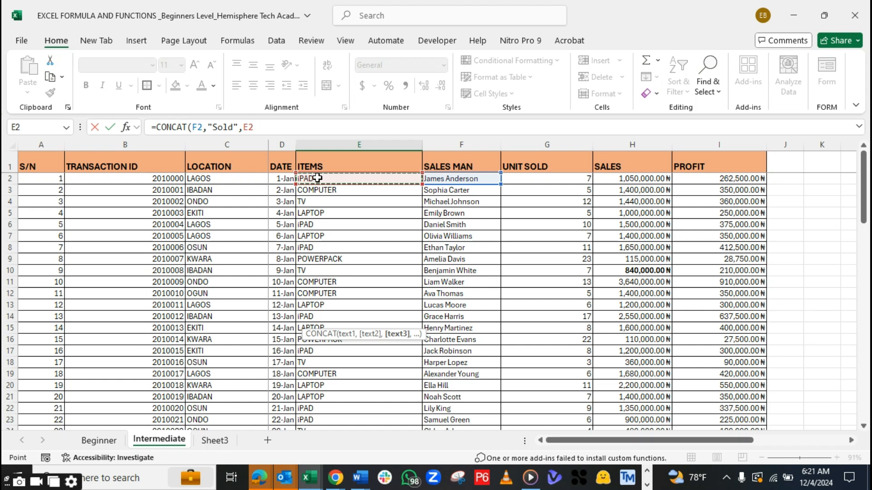
pyautogui.write(',')
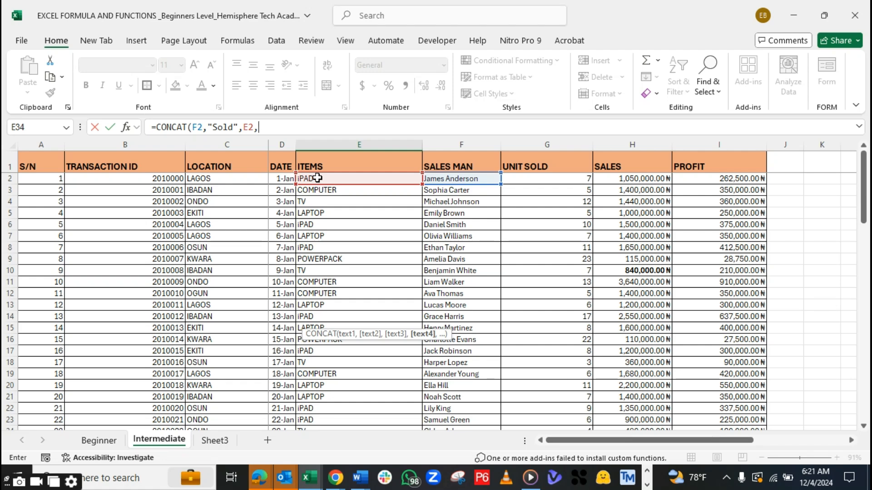
pyautogui.write('"at')
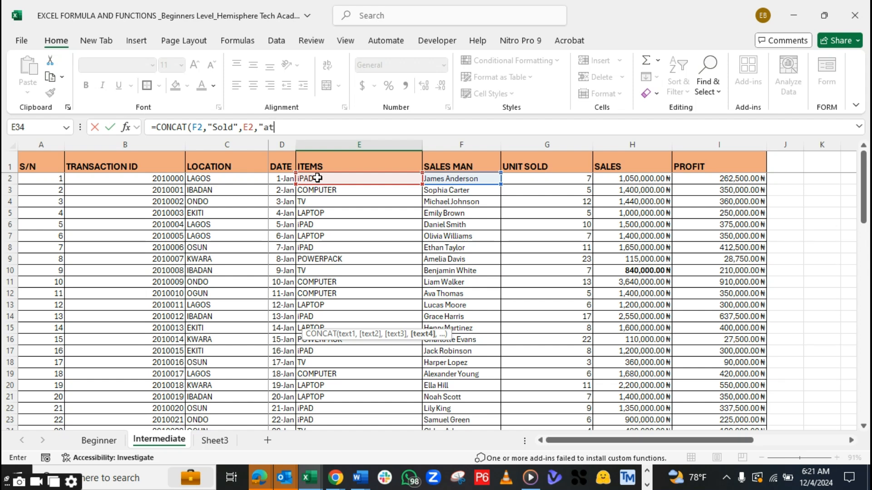
pyautogui.press('BackSpace')
pyautogui.press('BackSpace')
pyautogui.press('BackSpace')
pyautogui.press('BackSpace')
pyautogui.press('BackSpace')
pyautogui.press('BackSpace')
pyautogui.press('BackSpace')
pyautogui.press('BackSpace')
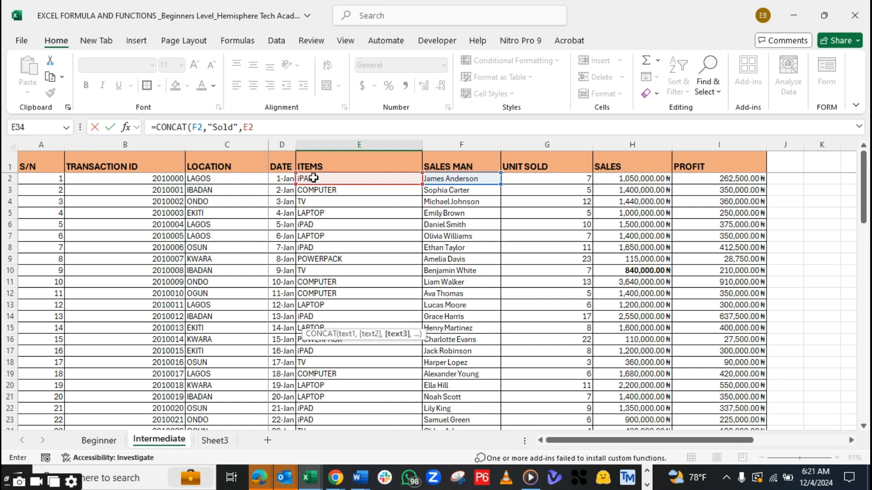
pyautogui.write('"')
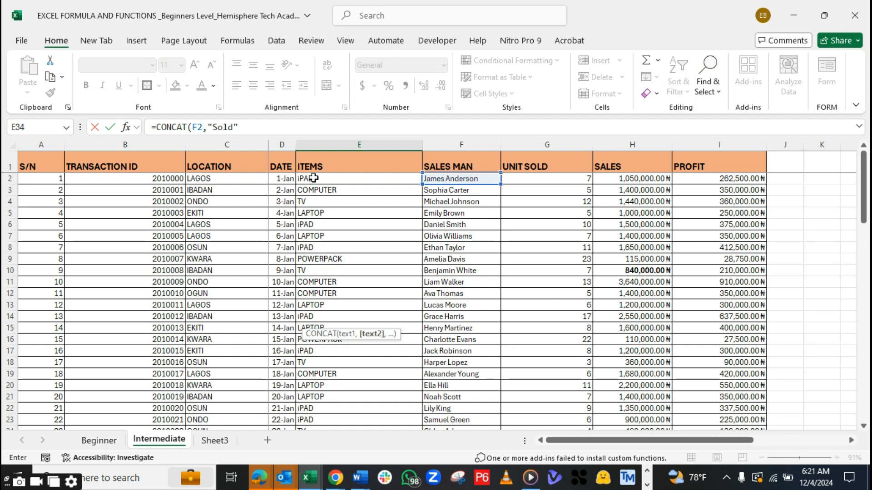
pyautogui.write(',')
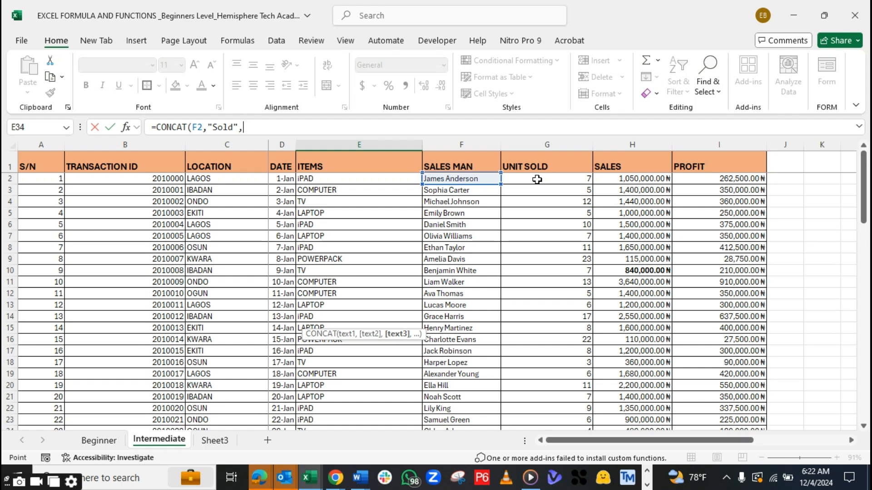
# Complete the CONCAT formula with the units sold in G2, the text "in" and the location in C2, and enter it
pyautogui.click(537, 179)
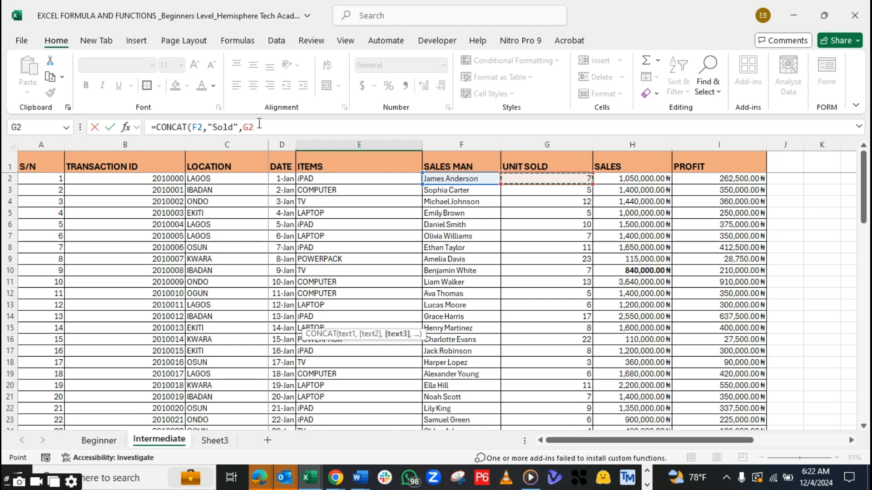
pyautogui.write(',')
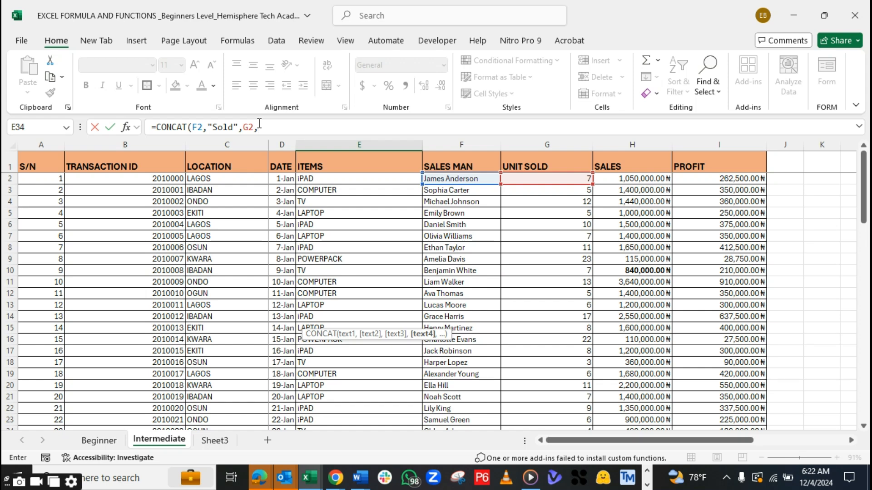
pyautogui.write('"in",')
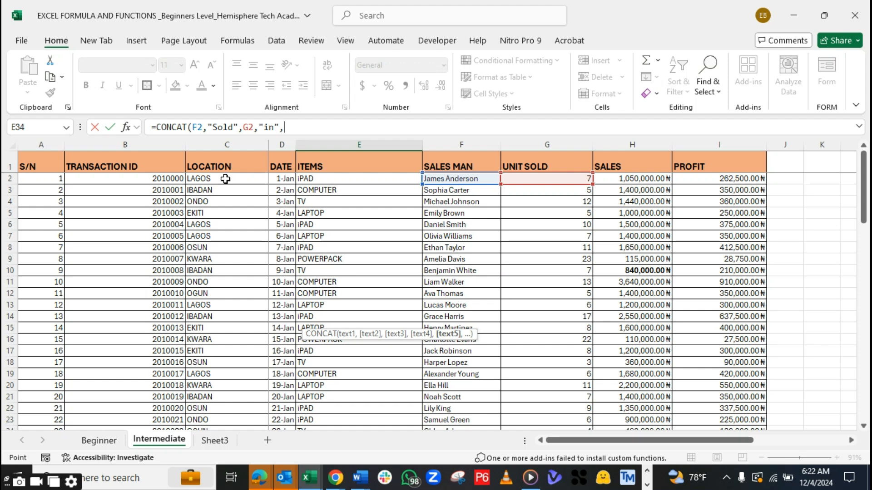
pyautogui.click(225, 179)
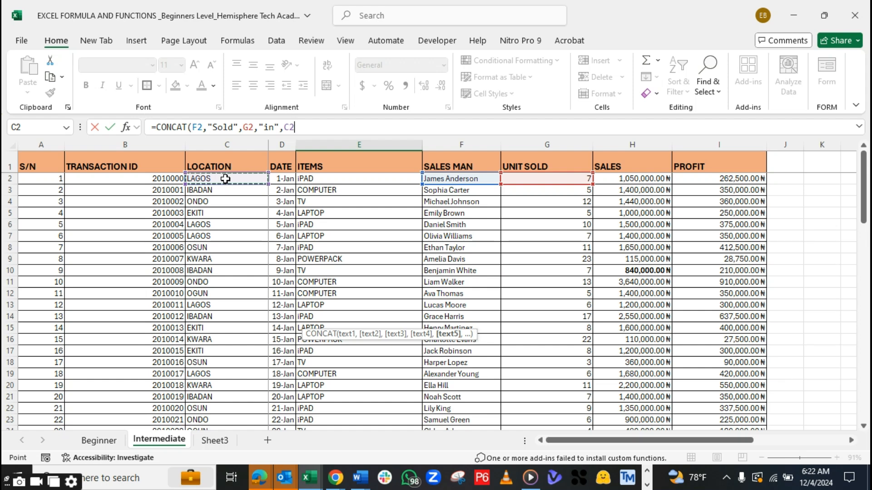
pyautogui.write(')')
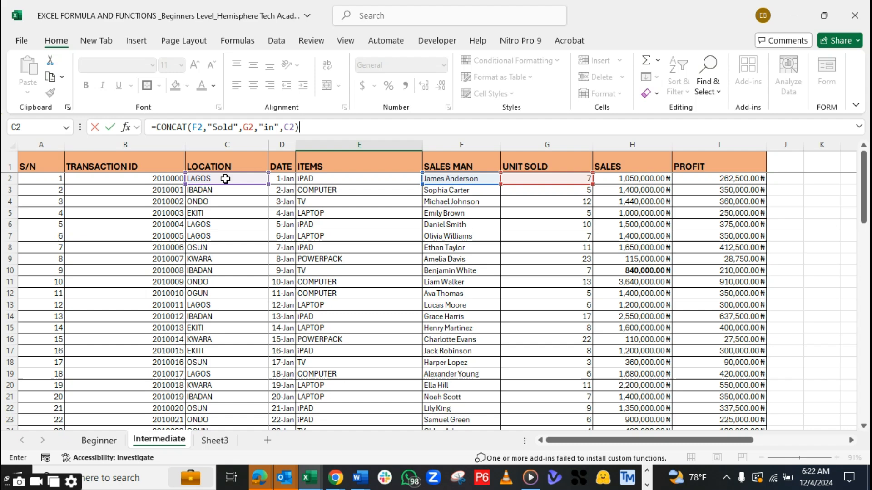
pyautogui.press('Return')
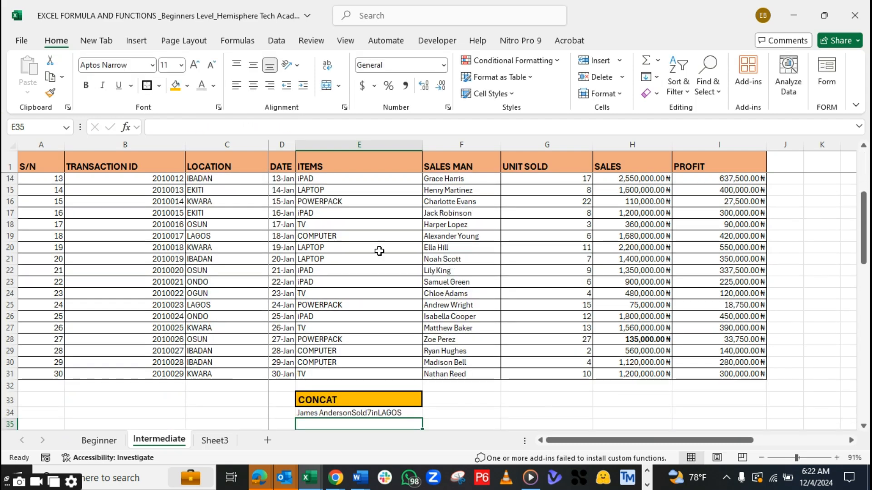
# Add a space before and after both "Sold" and "in" in the E34 formula, and widen column E
pyautogui.moveTo(864, 252); pyautogui.dragTo(851, 300)
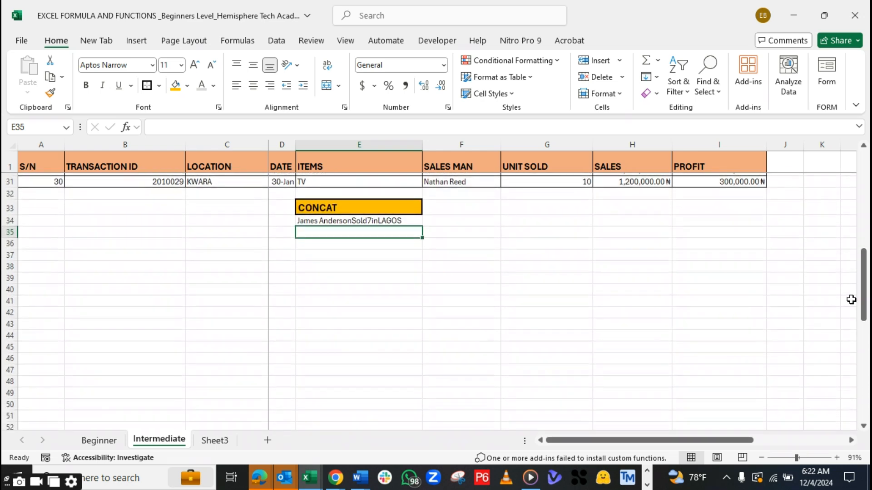
pyautogui.click(346, 222)
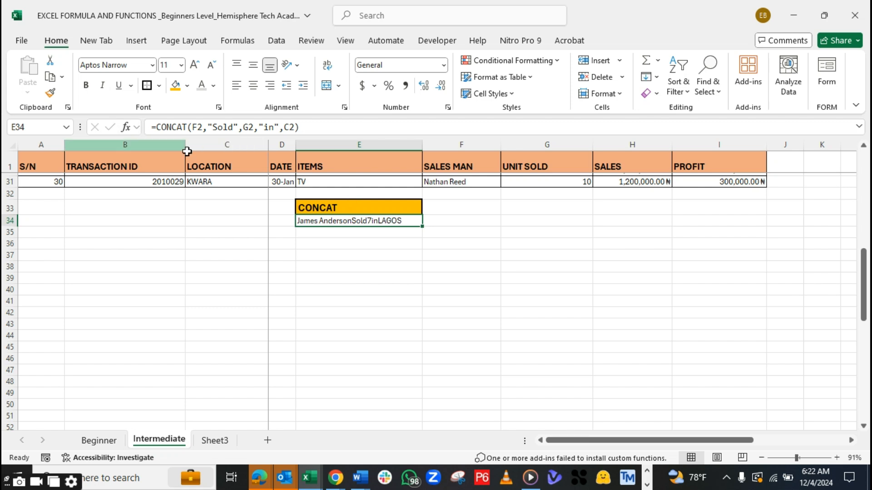
pyautogui.click(214, 127)
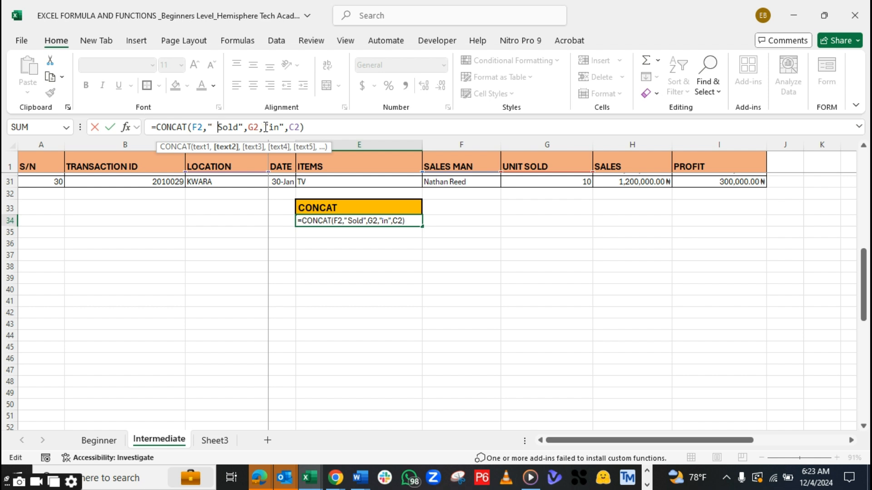
pyautogui.click(239, 128)
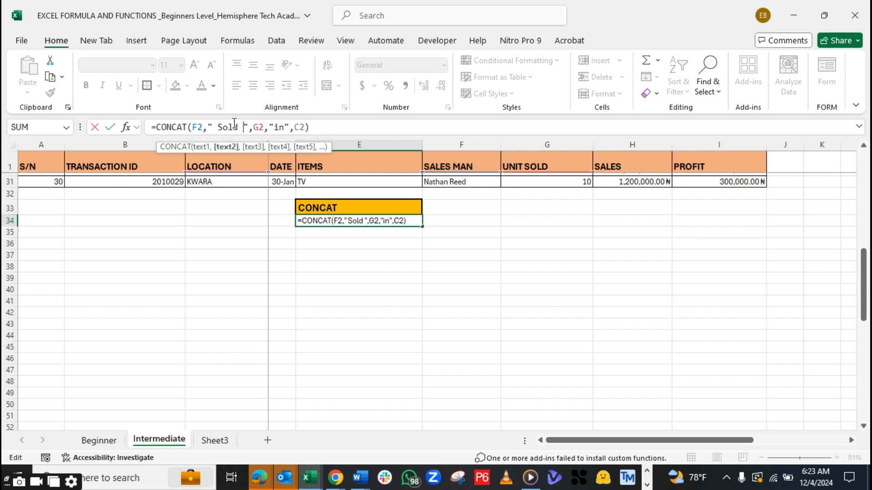
pyautogui.click(276, 127)
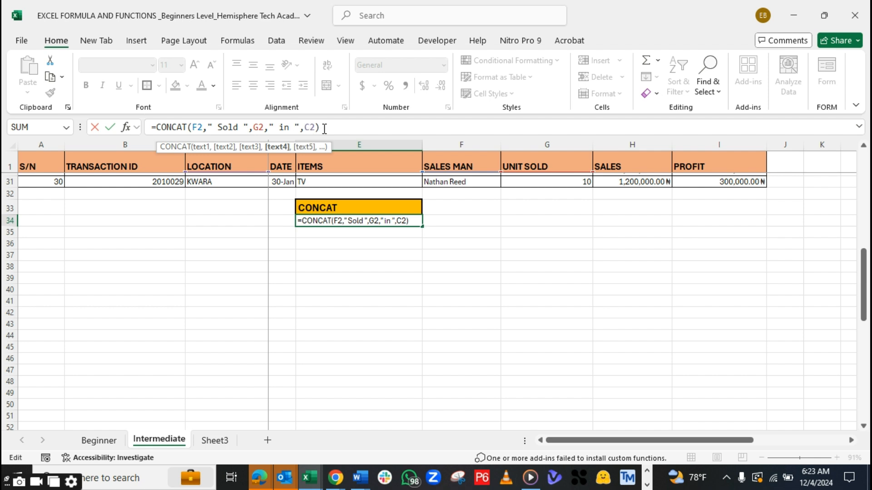
pyautogui.press('Return')
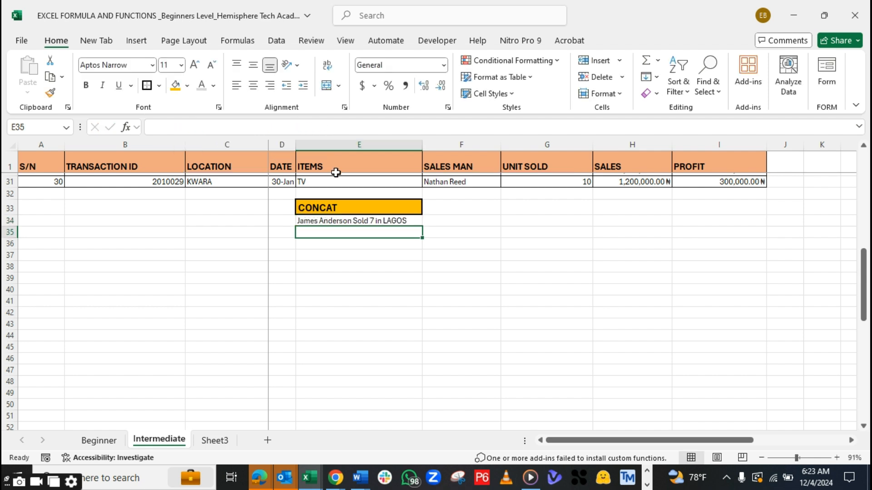
pyautogui.moveTo(422, 144); pyautogui.dragTo(475, 141)
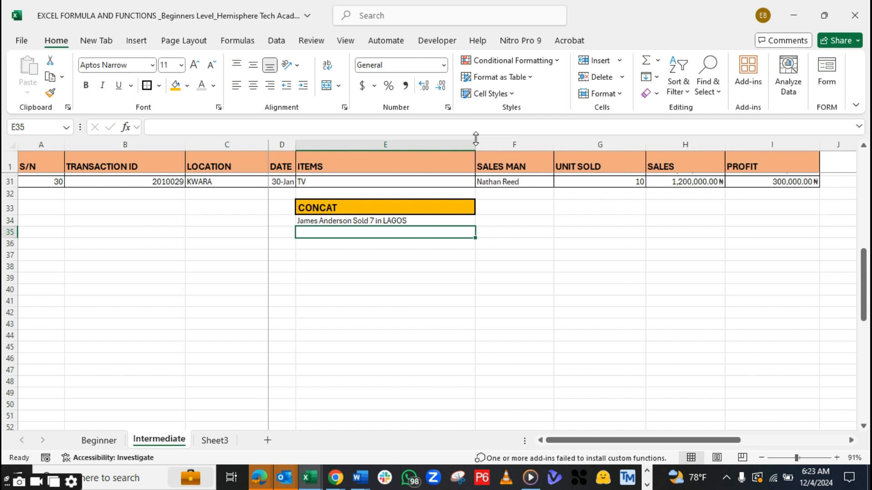
# Centre the sentence in E34 and enlarge its font to 12
pyautogui.click(366, 220)
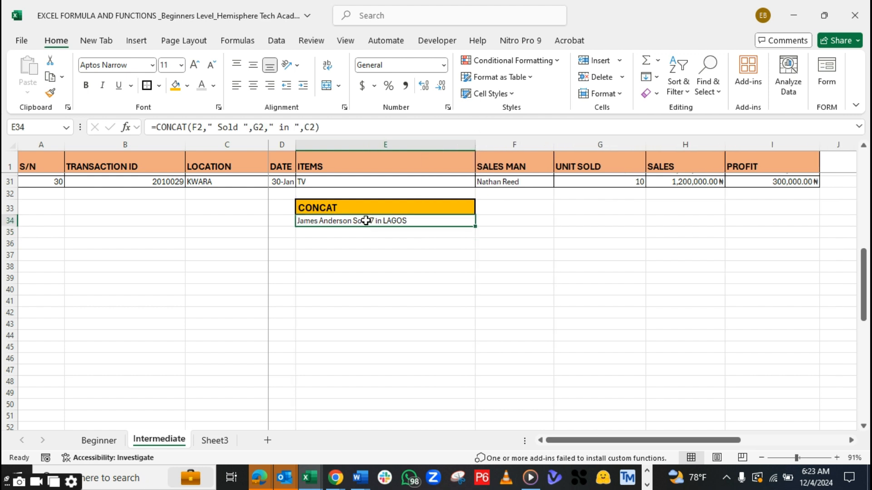
pyautogui.click(253, 85)
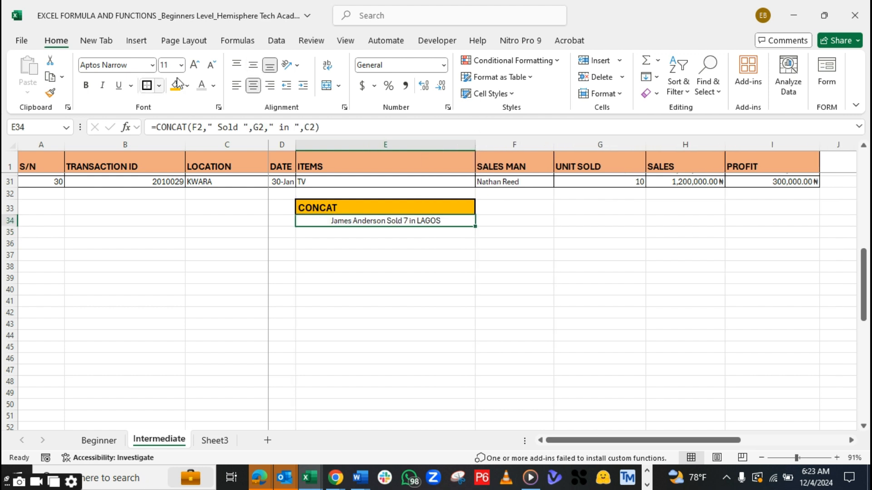
pyautogui.click(196, 66)
pyautogui.click(198, 69)
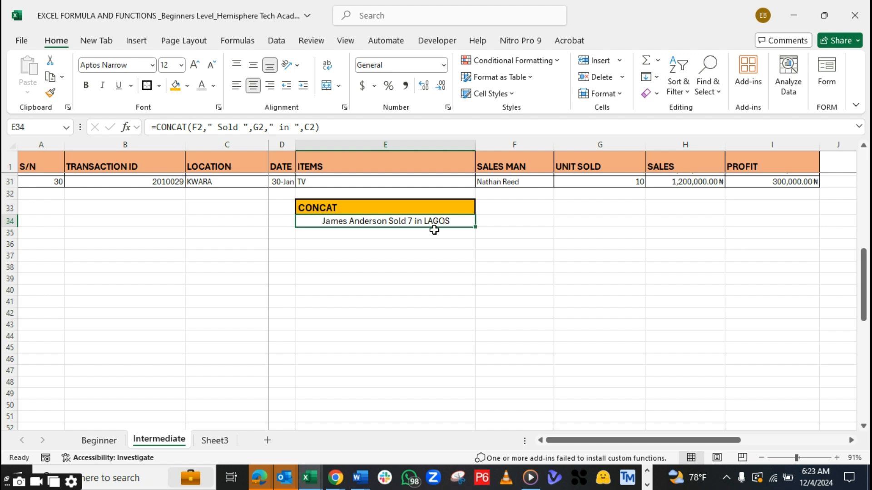
# Insert the text " unit" after G2 in the E34 CONCAT formula, replacing the initial wording "Items"
pyautogui.click(262, 127)
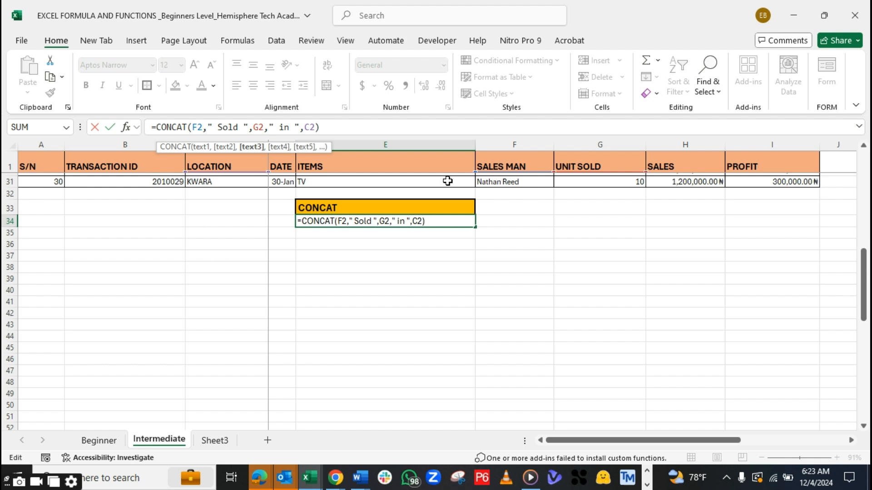
pyautogui.click(270, 128)
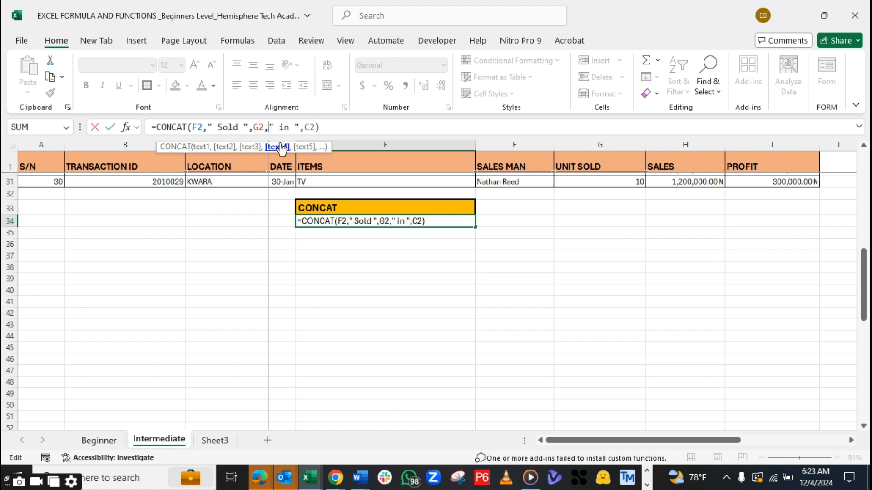
pyautogui.write('"')
pyautogui.write('Items')
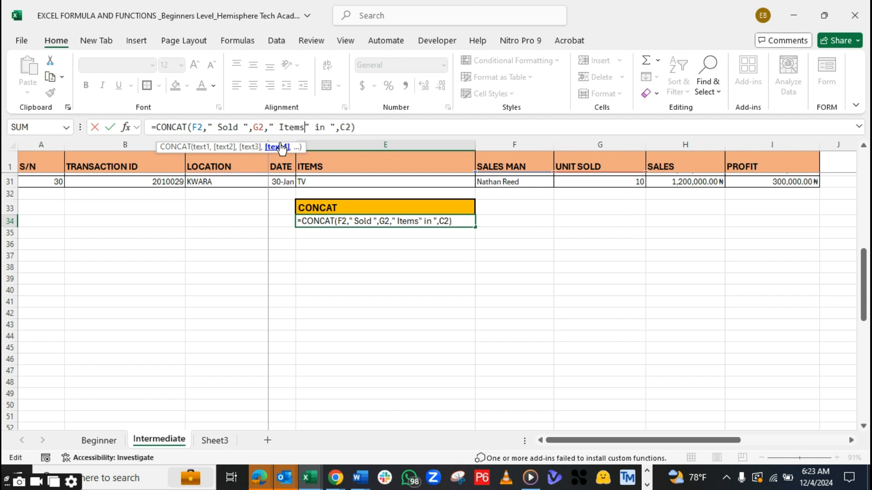
pyautogui.press('BackSpace')
pyautogui.press('BackSpace')
pyautogui.press('BackSpace')
pyautogui.press('BackSpace')
pyautogui.press('BackSpace')
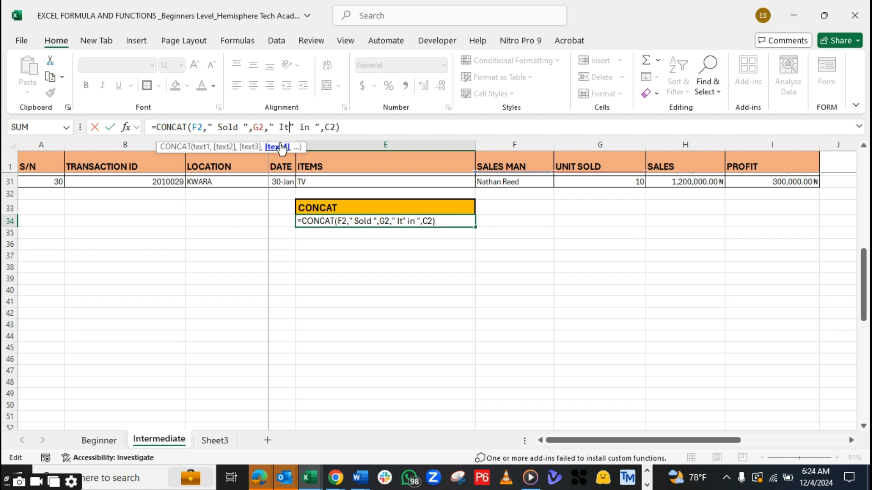
pyautogui.write('unit')
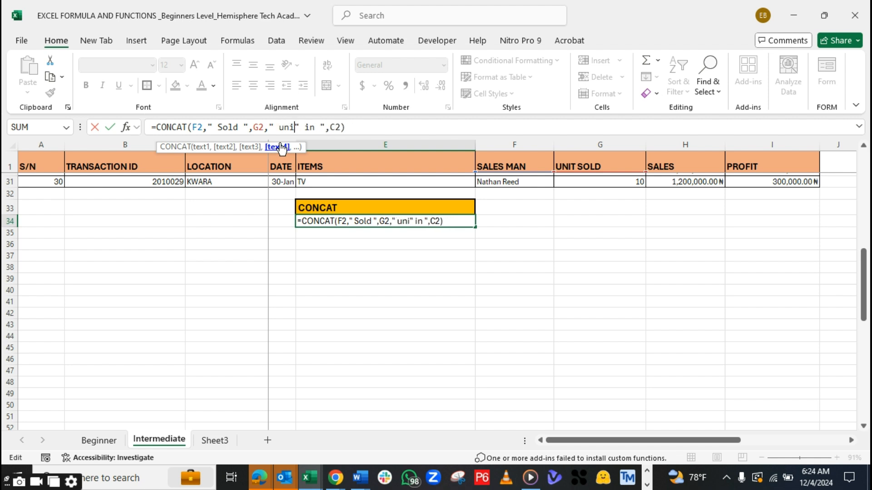
pyautogui.write('"')
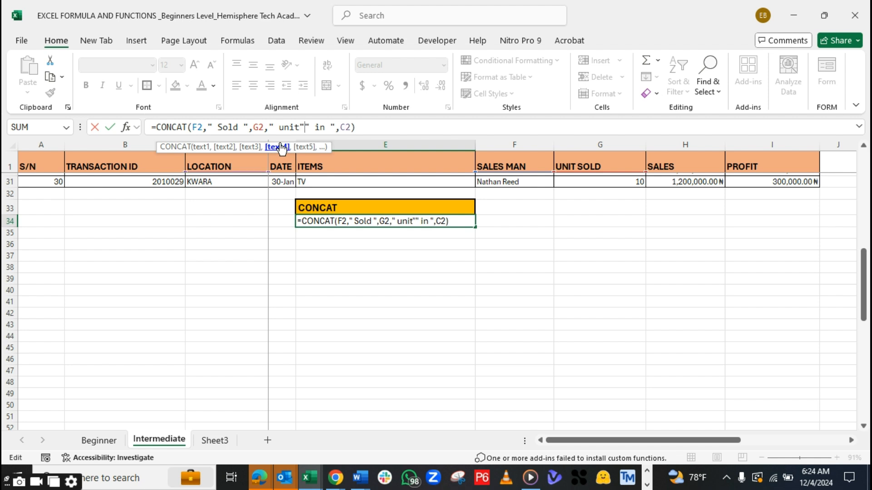
# Add a space after "unit", separate it from " in " with a comma, and enter the E34 formula
pyautogui.click(301, 127)
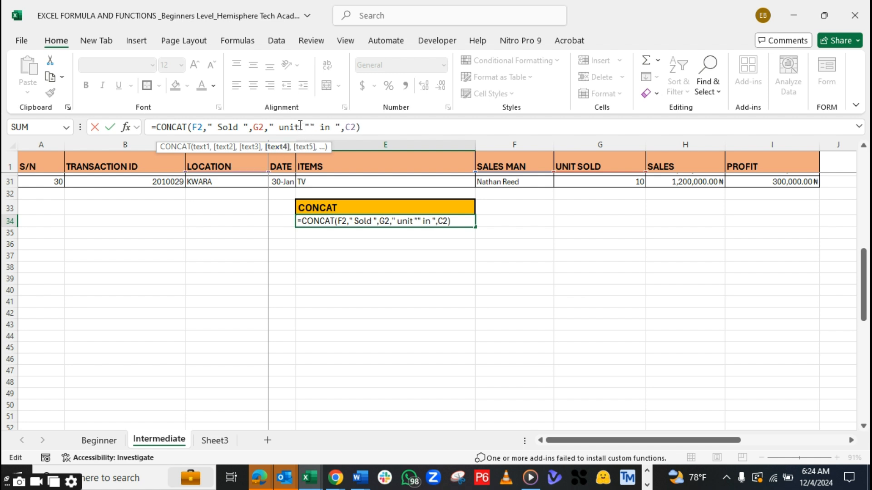
pyautogui.click(311, 127)
pyautogui.write(',')
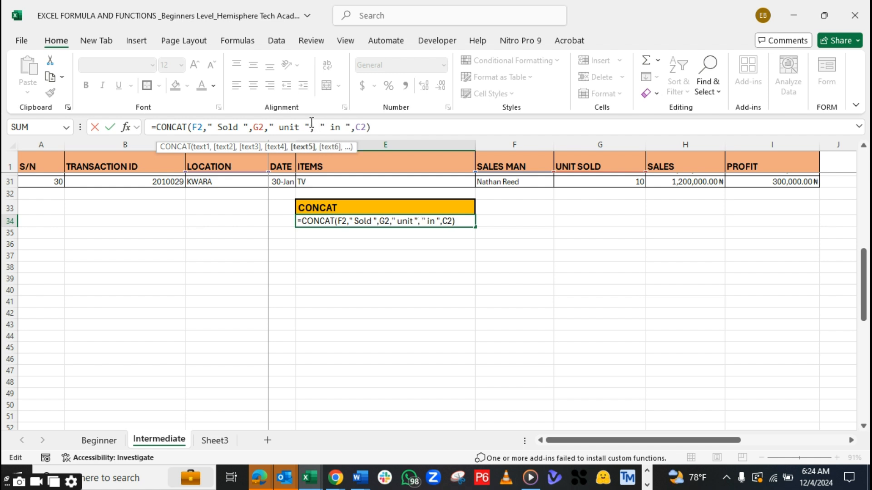
pyautogui.press('BackSpace')
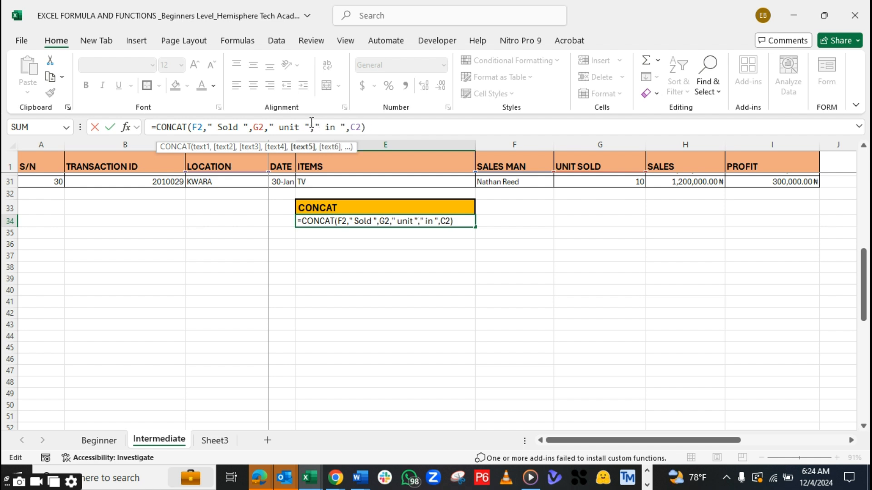
pyautogui.click(385, 125)
pyautogui.press('Return')
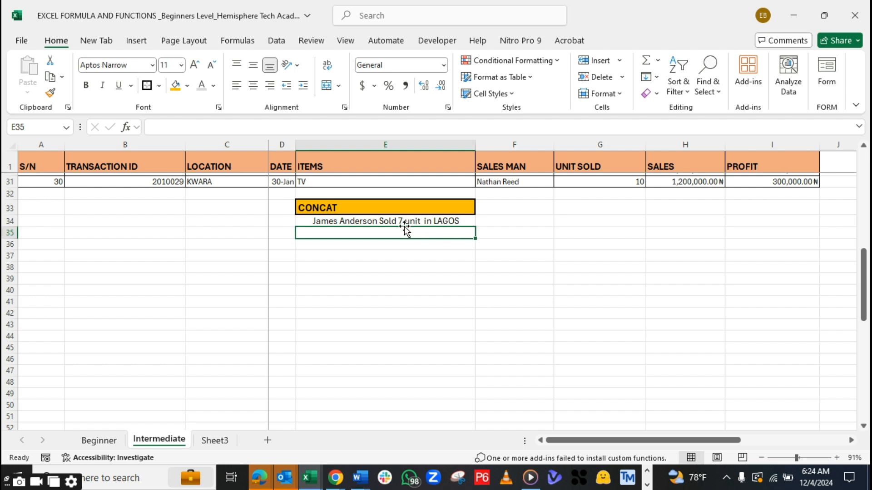
pyautogui.click(378, 221)
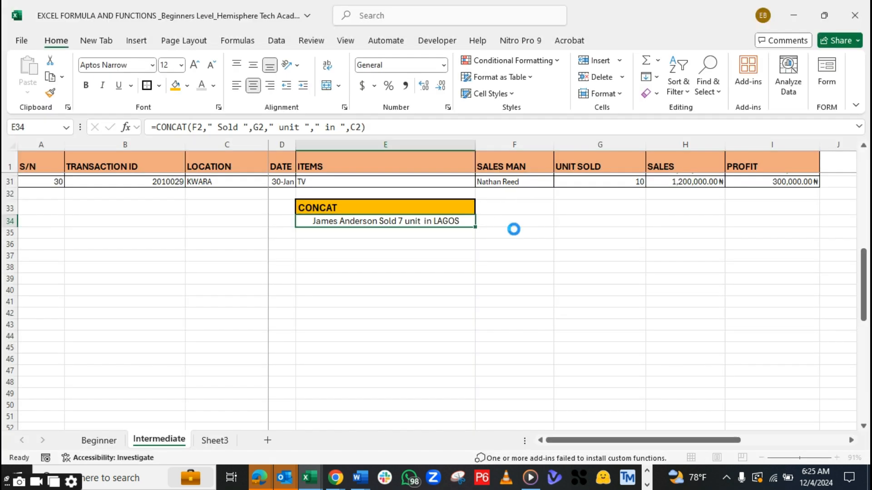
# Enter a CONCAT formula in F35 joining the salesman in F31 and the location in C31 with blank space between them
pyautogui.click(513, 233)
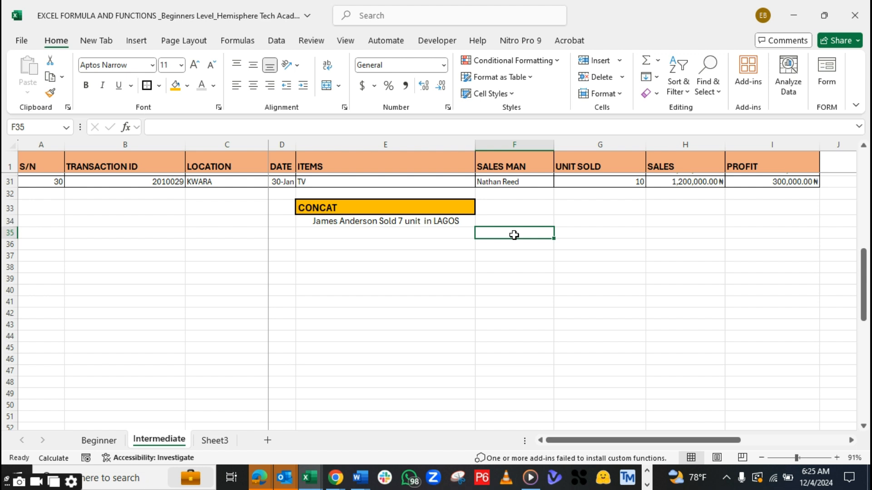
pyautogui.write('=con')
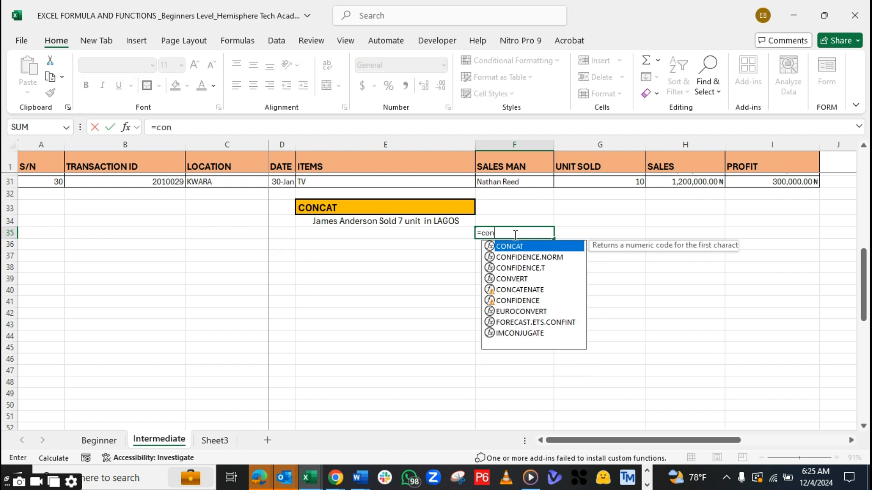
pyautogui.write('cat')
pyautogui.press('Tab')
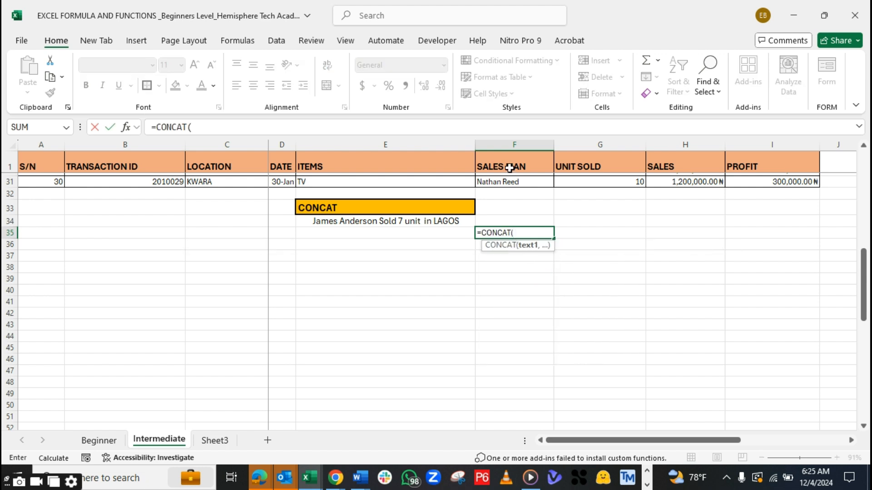
pyautogui.click(490, 182)
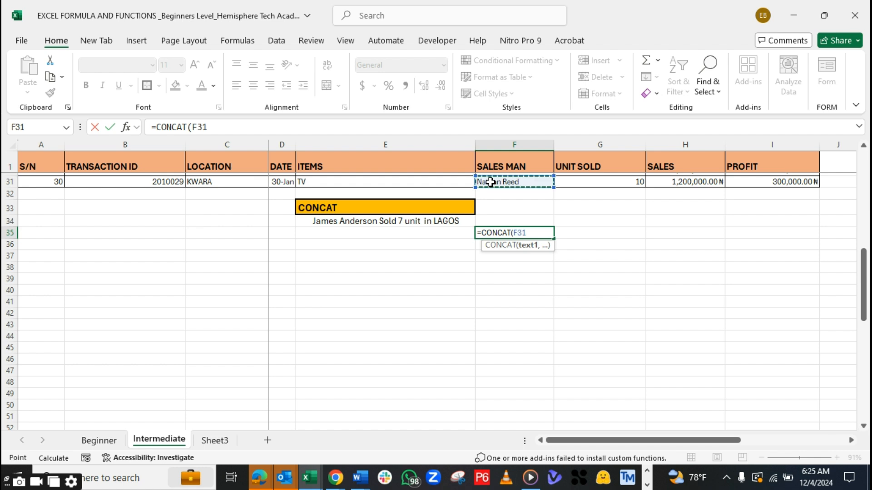
pyautogui.write(',')
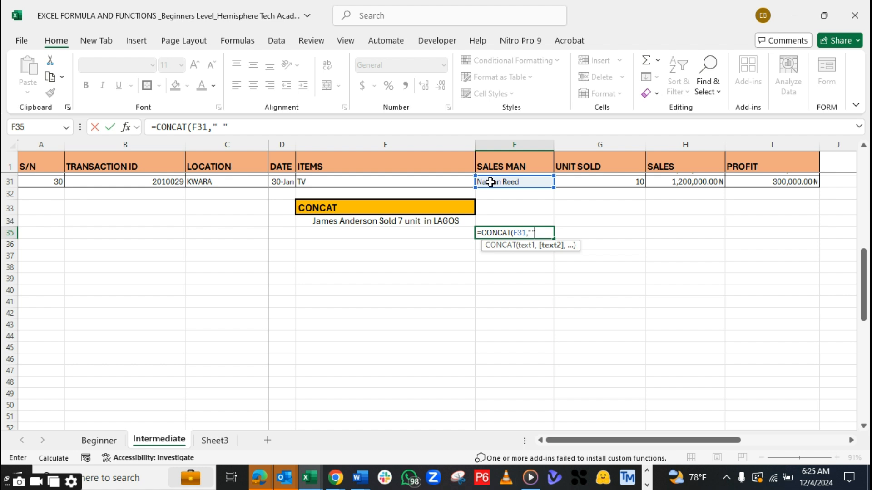
pyautogui.click(532, 232)
pyautogui.write(',')
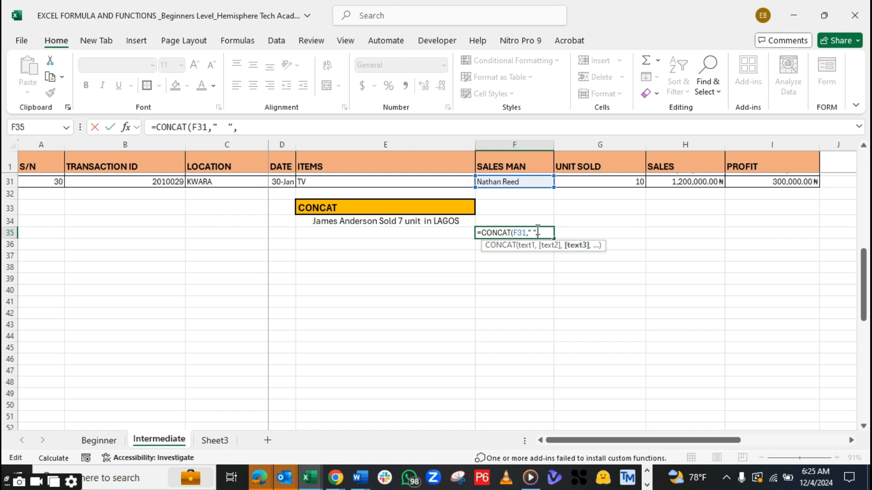
pyautogui.click(202, 181)
pyautogui.write(')')
pyautogui.press('Return')
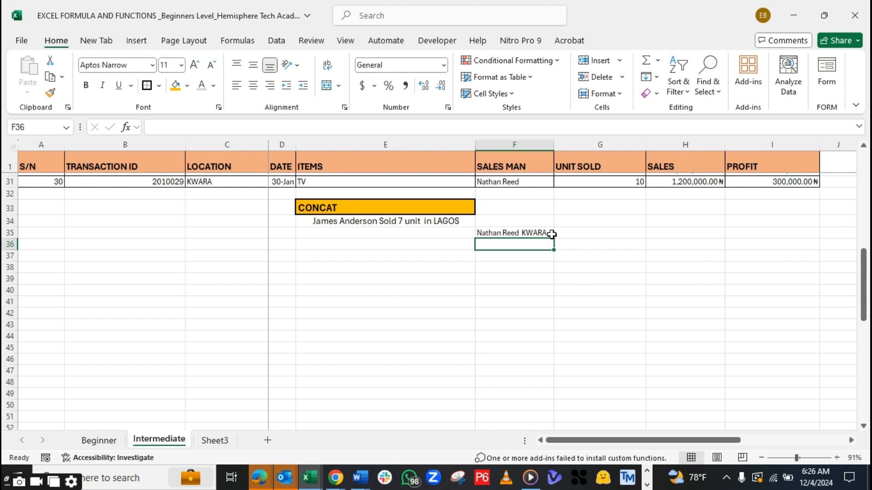
# Delete the example CONCAT formula from F35
pyautogui.click(399, 220)
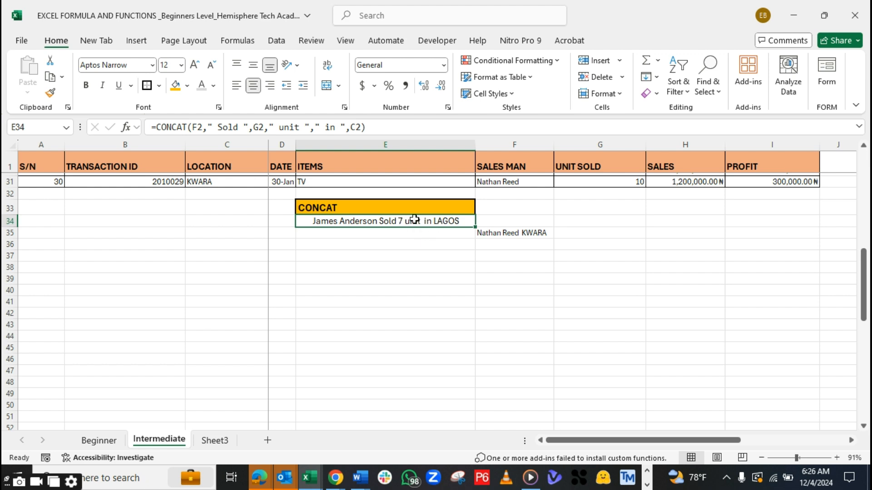
pyautogui.click(496, 234)
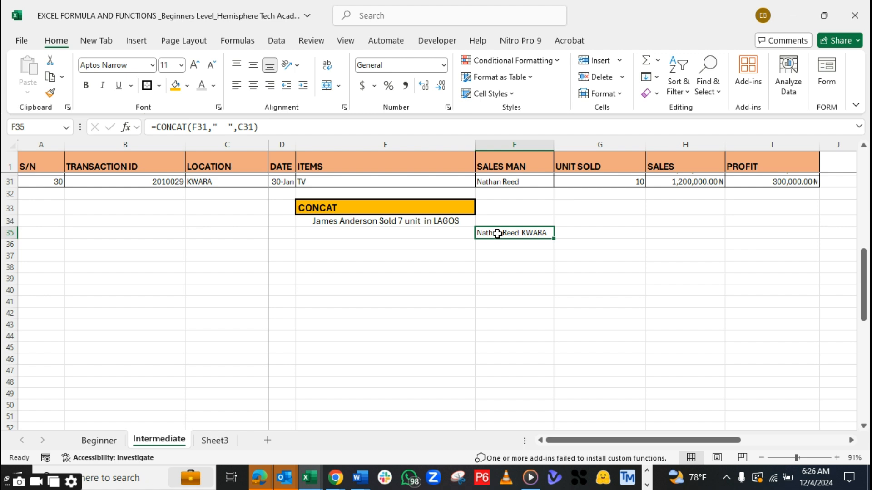
pyautogui.press('BackSpace')
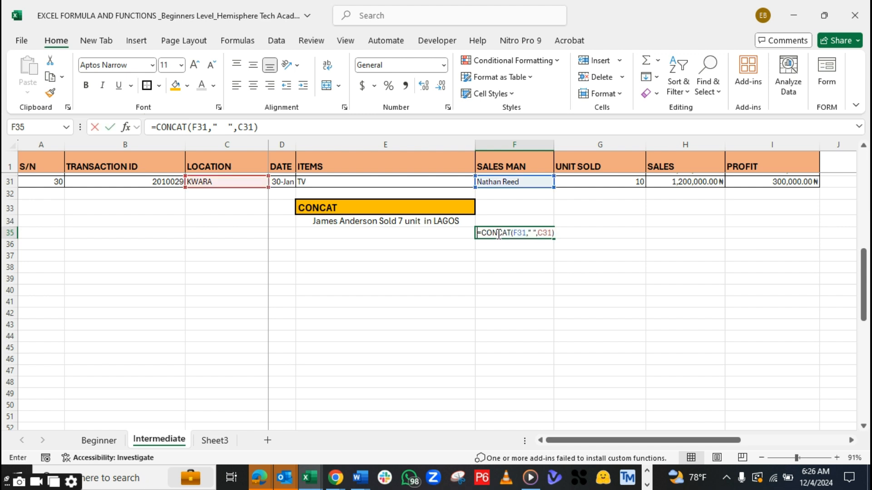
pyautogui.press('Return')
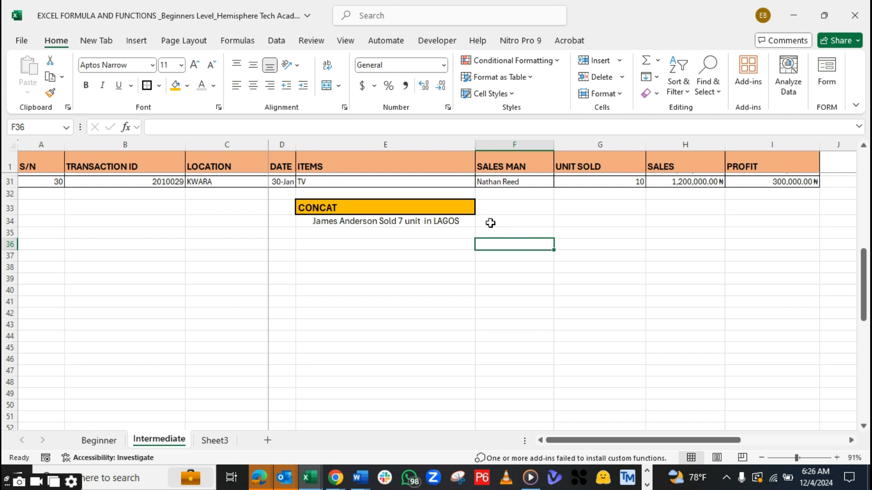
# Enter the heading "&", including its quotation marks, in F33 beside the CONCAT heading
pyautogui.click(492, 210)
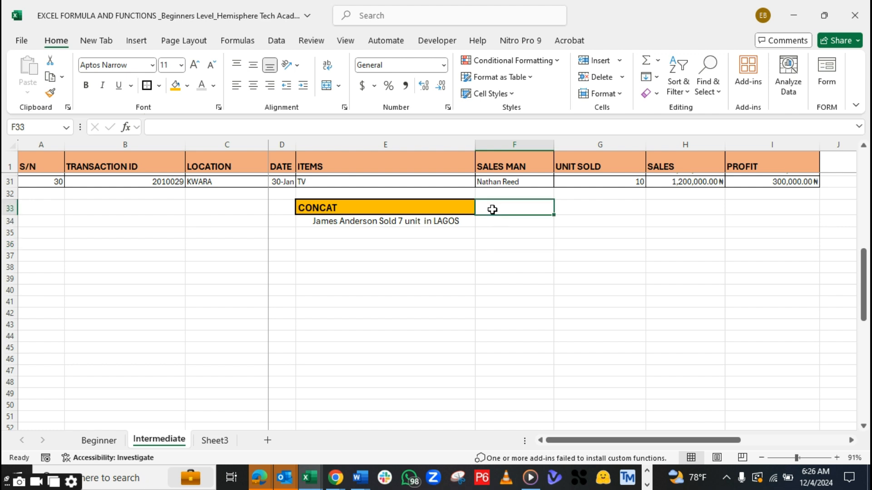
pyautogui.write('"')
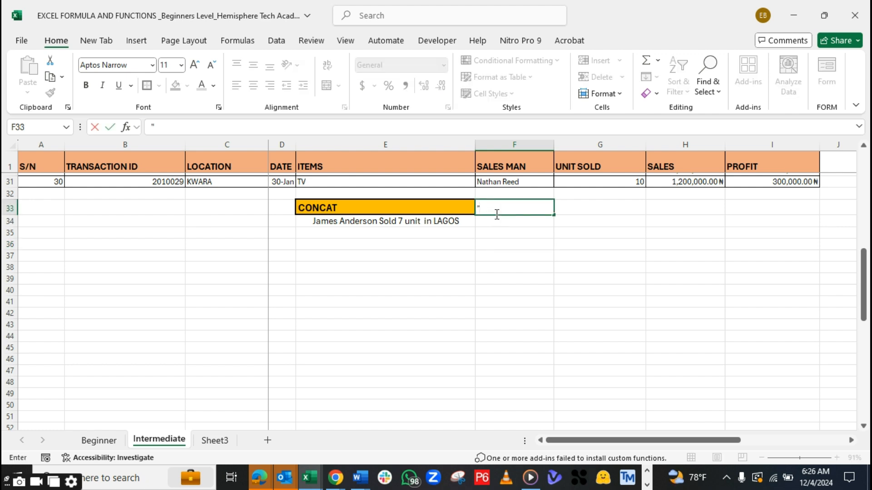
pyautogui.write('&"')
pyautogui.press('Return')
# Format the F33 heading with the orange fill, bold text, centred alignment and font size 12
pyautogui.click(498, 206)
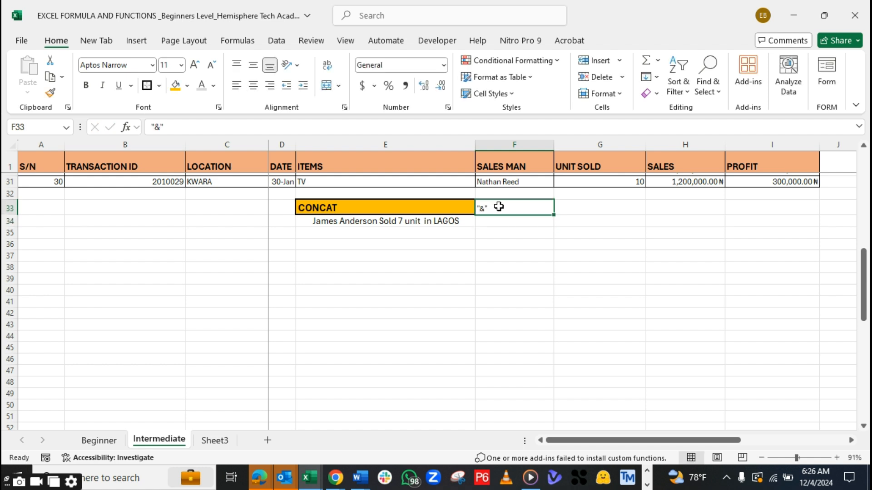
pyautogui.click(174, 87)
pyautogui.click(87, 86)
pyautogui.click(195, 68)
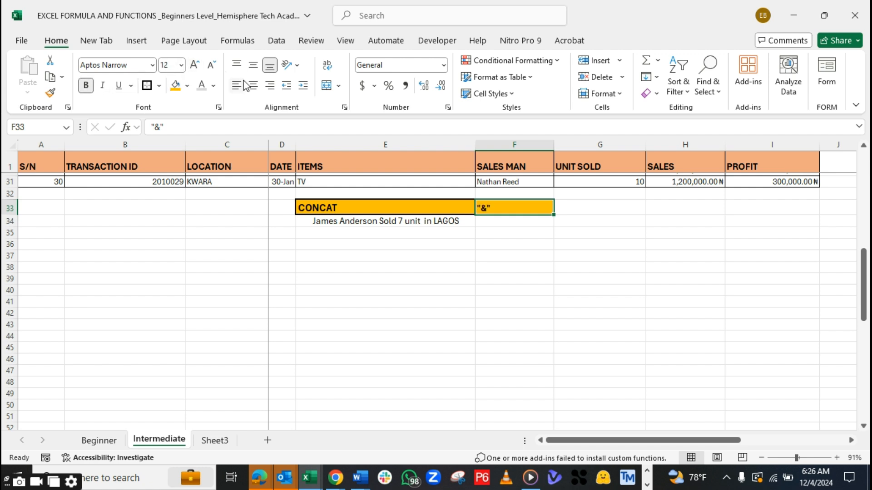
pyautogui.click(253, 85)
pyautogui.click(194, 65)
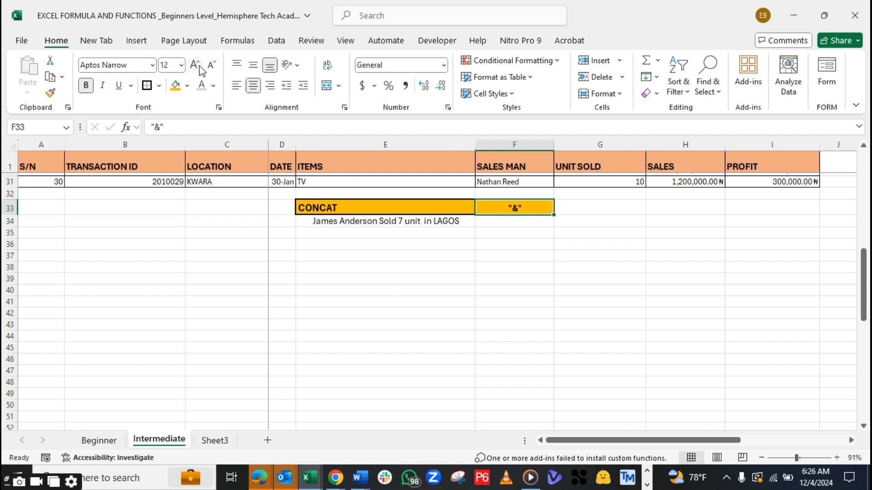
# Widen column F and enter =F31&E31 in F34 to join the salesman and the item
pyautogui.click(512, 225)
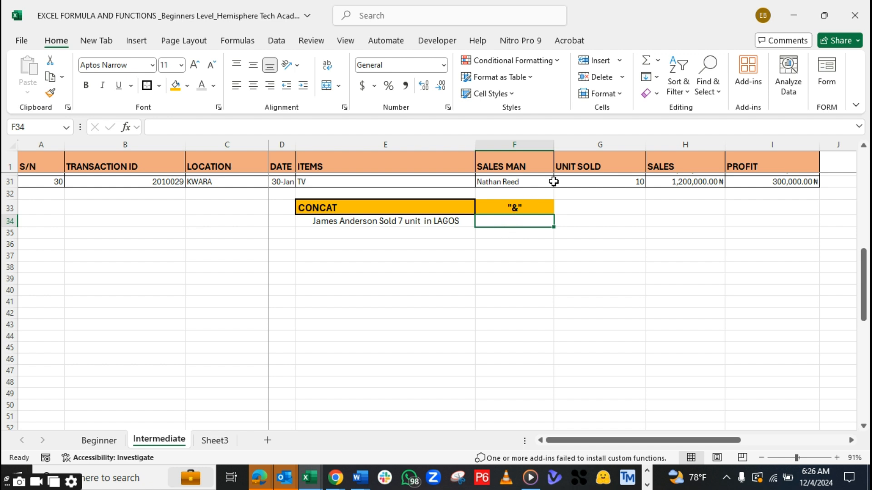
pyautogui.moveTo(553, 145); pyautogui.dragTo(606, 150)
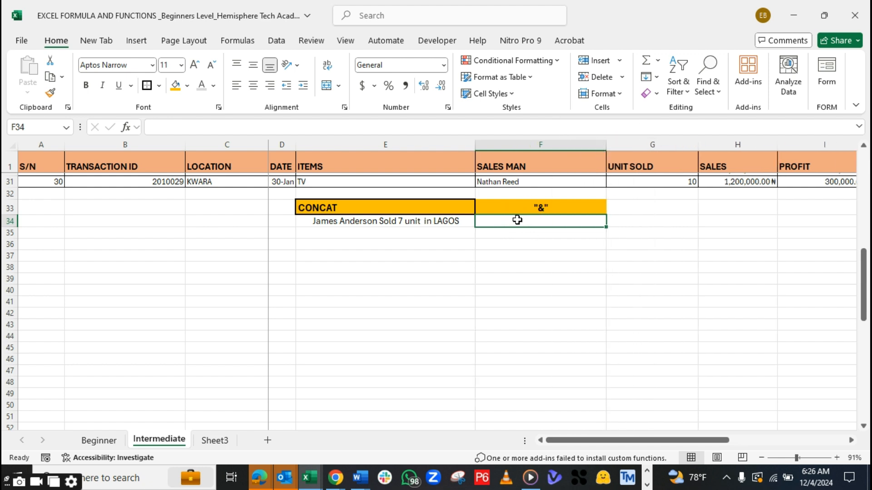
pyautogui.write('=')
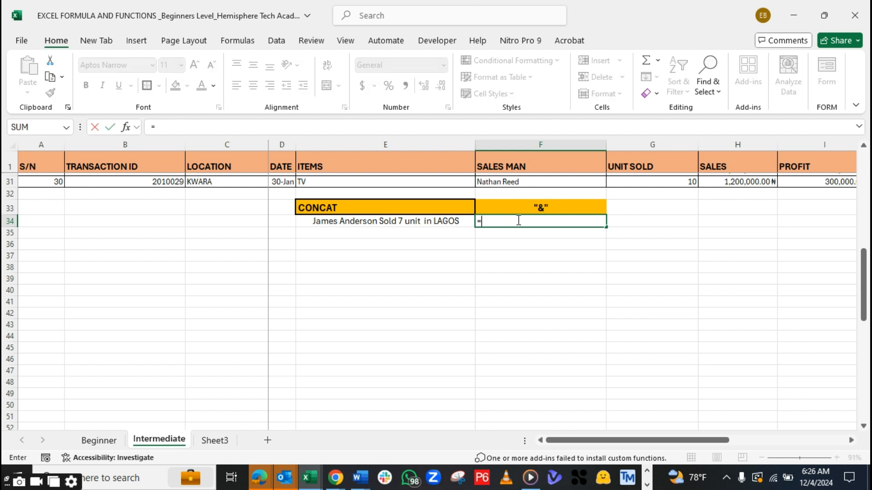
pyautogui.click(491, 182)
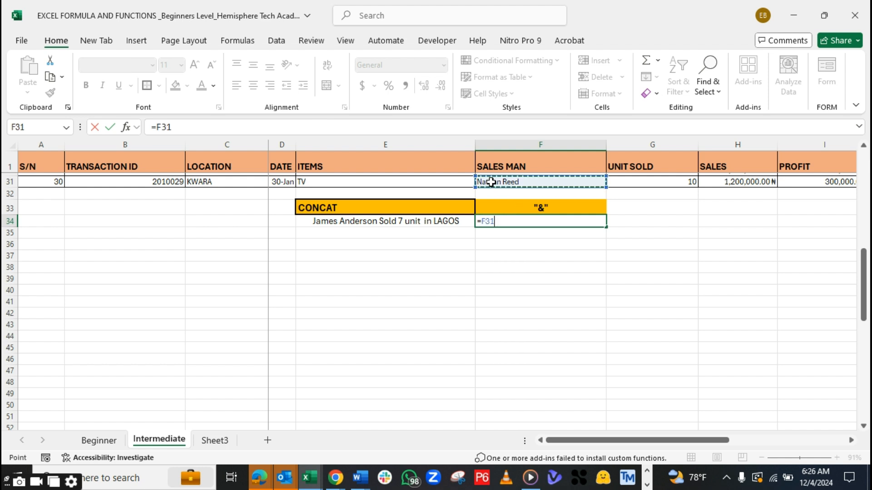
pyautogui.write('&')
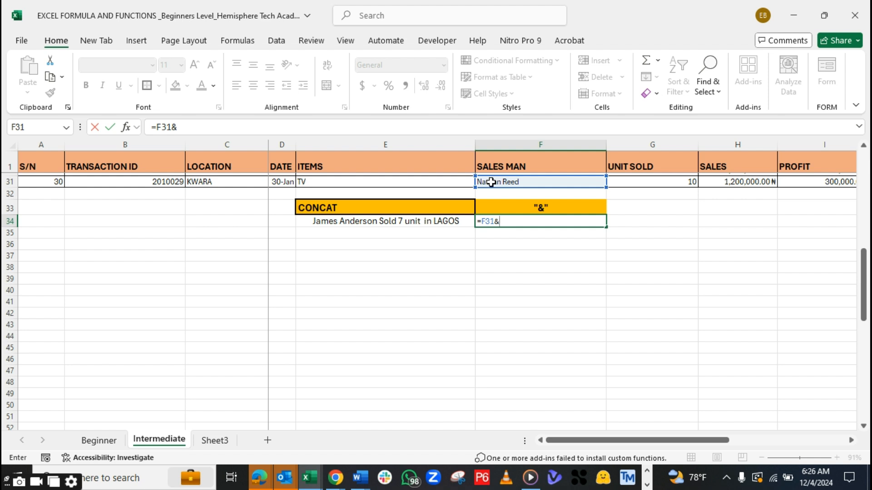
pyautogui.click(363, 181)
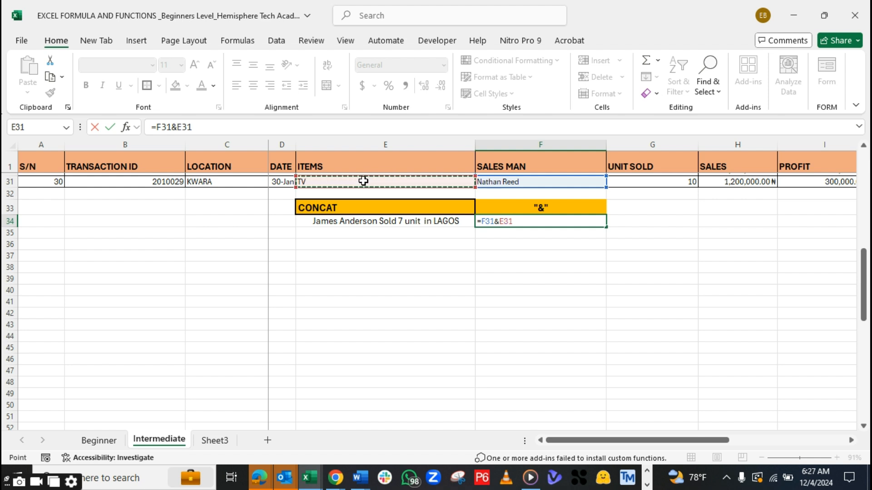
pyautogui.press('Return')
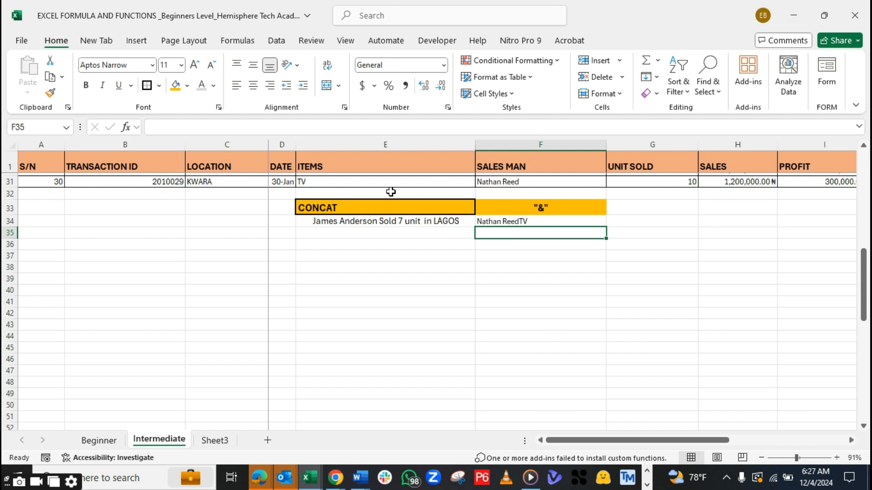
# Replace the F34 formula with one joining F31 and E31 by the & operator, with quoted blank space between them
pyautogui.click(505, 223)
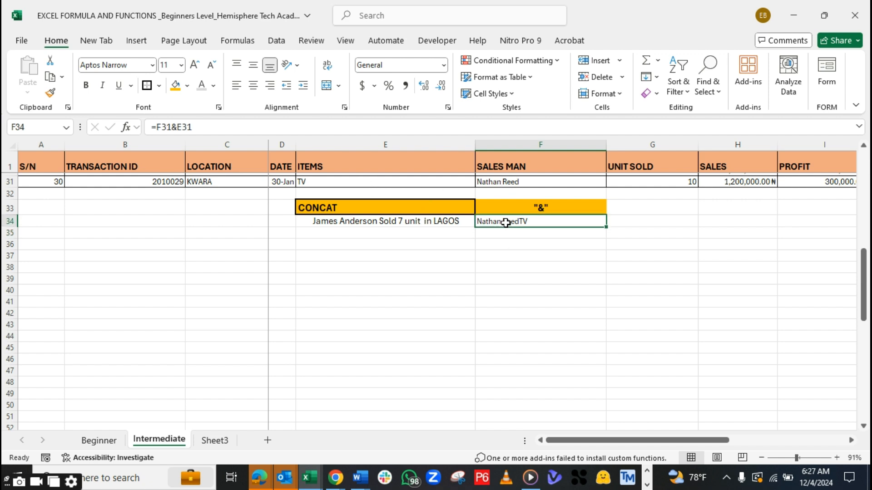
pyautogui.doubleClick(506, 224)
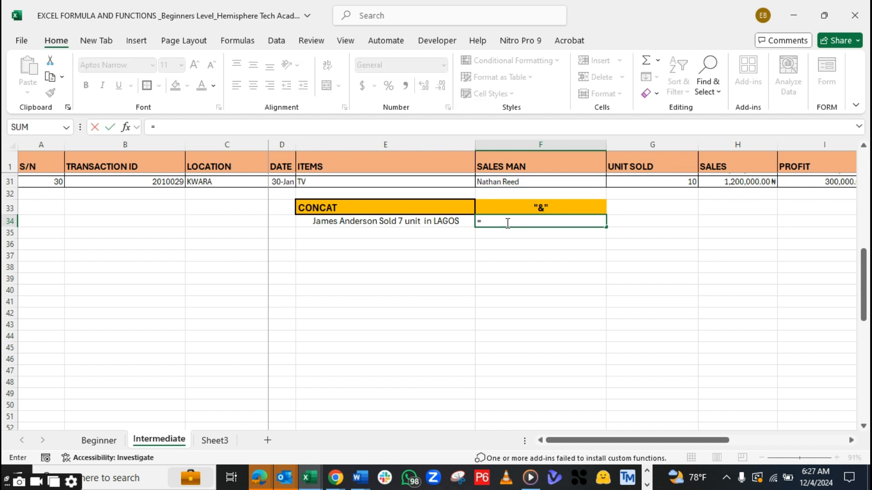
pyautogui.click(505, 181)
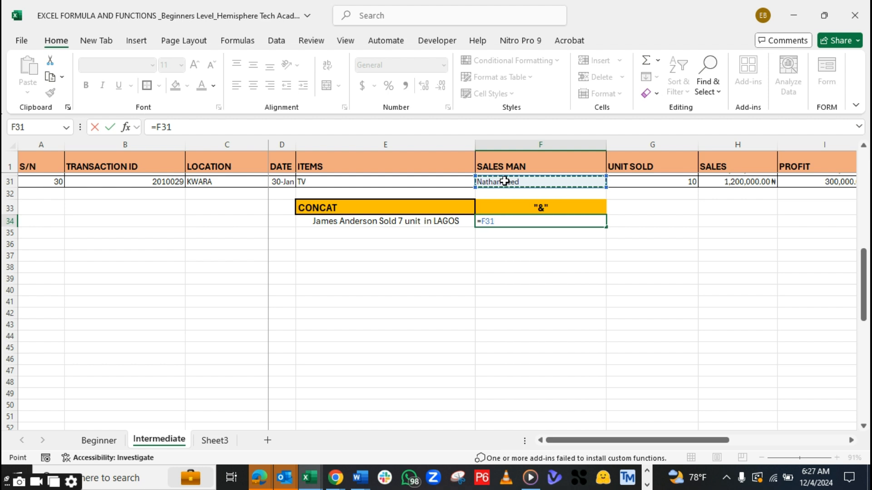
pyautogui.write('&')
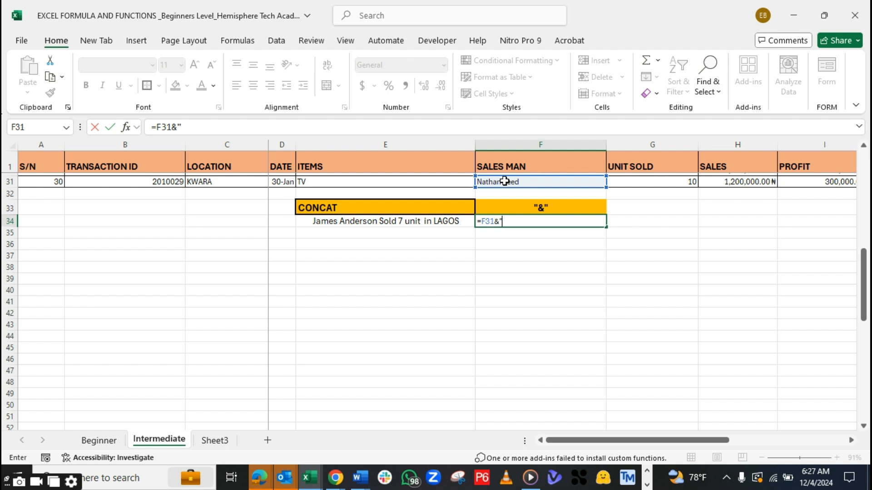
pyautogui.write('" "')
pyautogui.write('&')
pyautogui.click(337, 182)
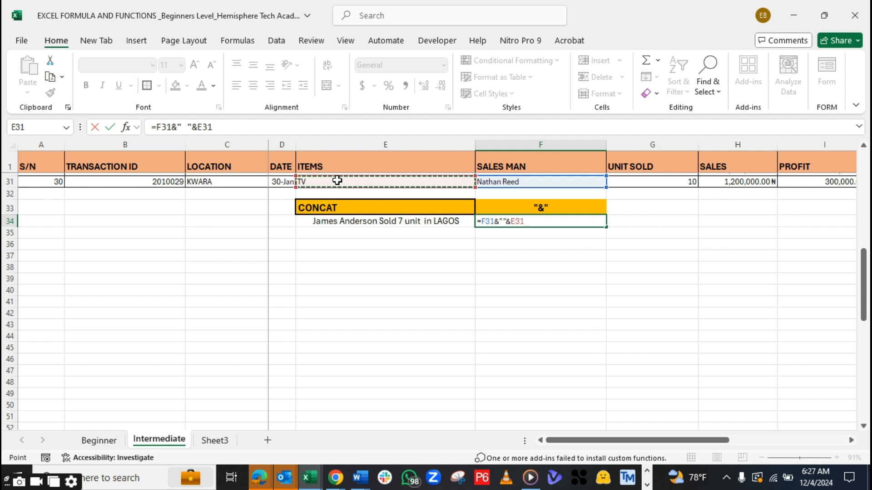
pyautogui.click(503, 221)
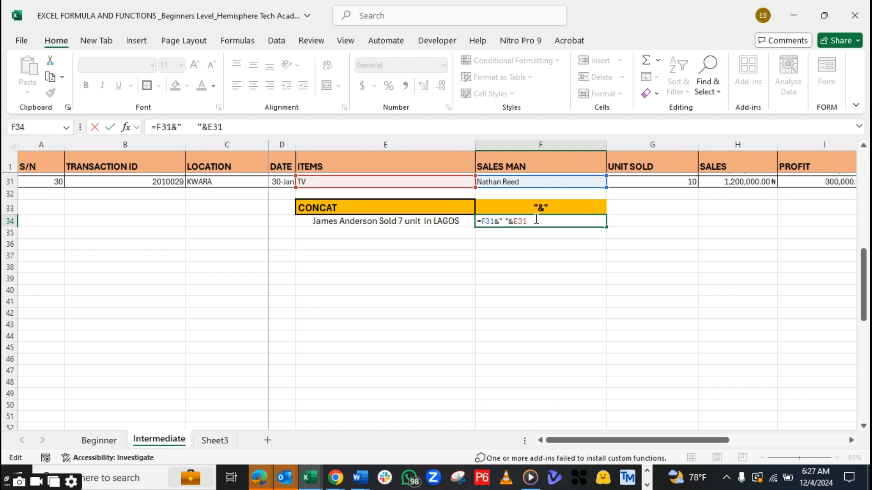
pyautogui.press('Return')
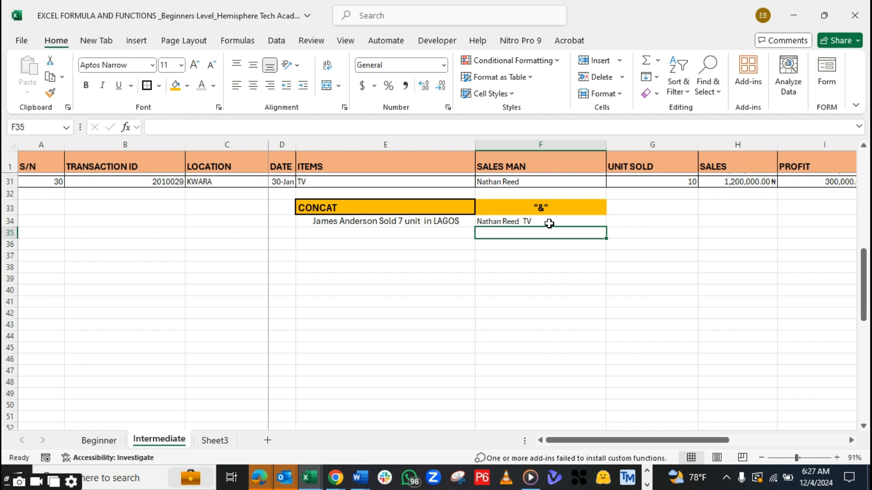
# Add a thick outside border around the "&" heading in F33
pyautogui.click(519, 205)
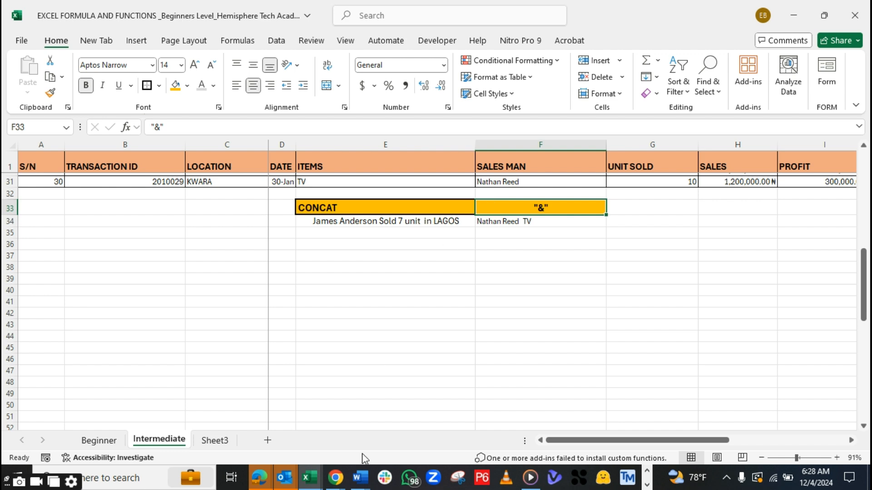
pyautogui.moveTo(360, 478)
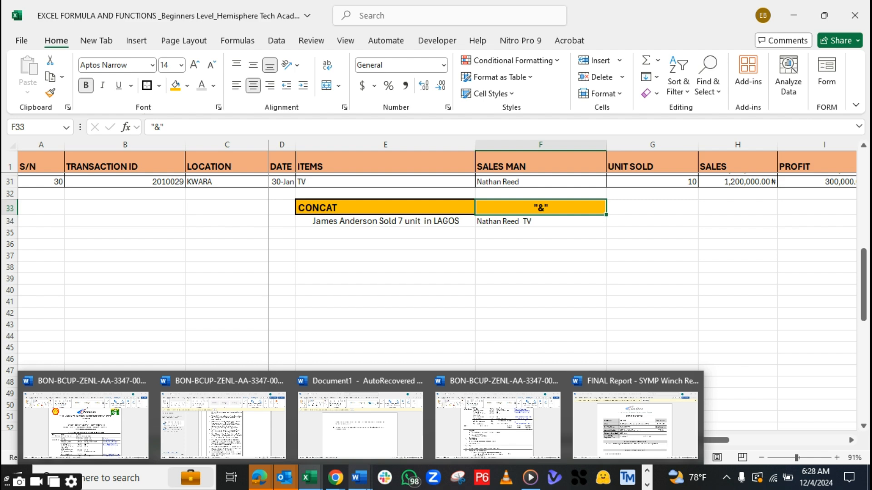
pyautogui.click(429, 321)
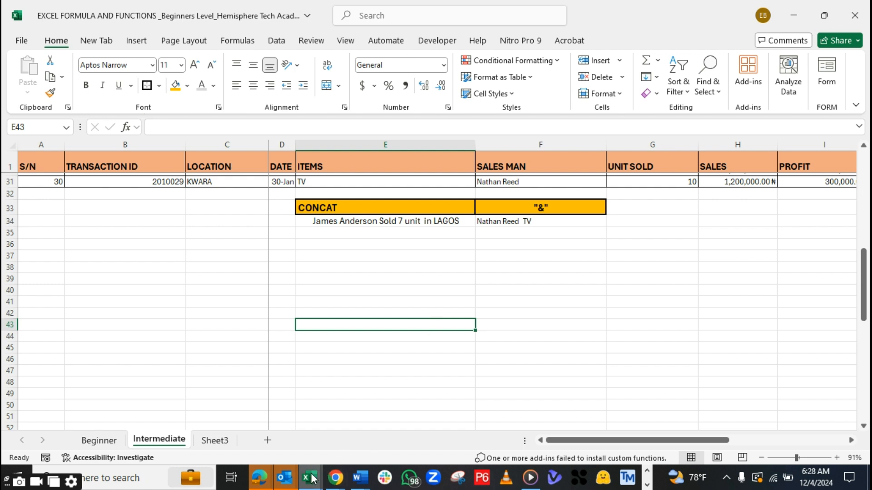
# Switch to DATA ANALYSIS FUNCTION AND FORMULAS_HTA.pdf in Adobe Acrobat and copy the heading "LEFT(), RIGHT(), MID()"
pyautogui.moveTo(311, 478)
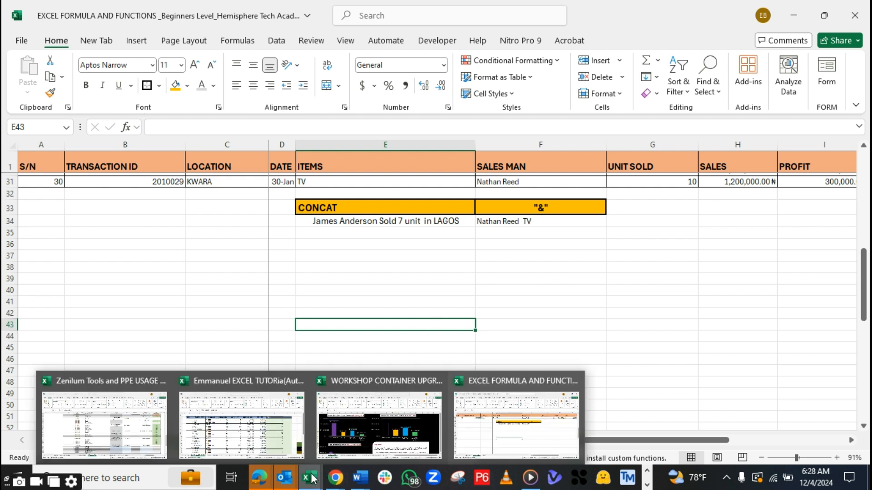
pyautogui.click(647, 485)
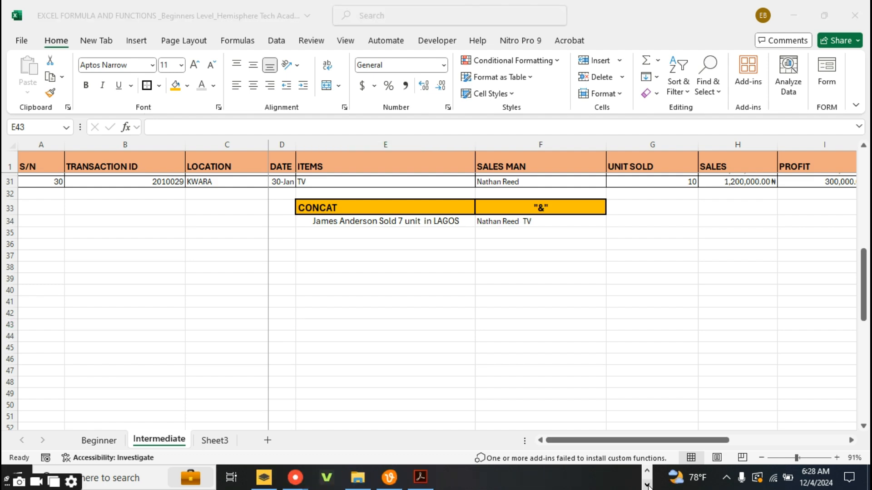
pyautogui.click(422, 477)
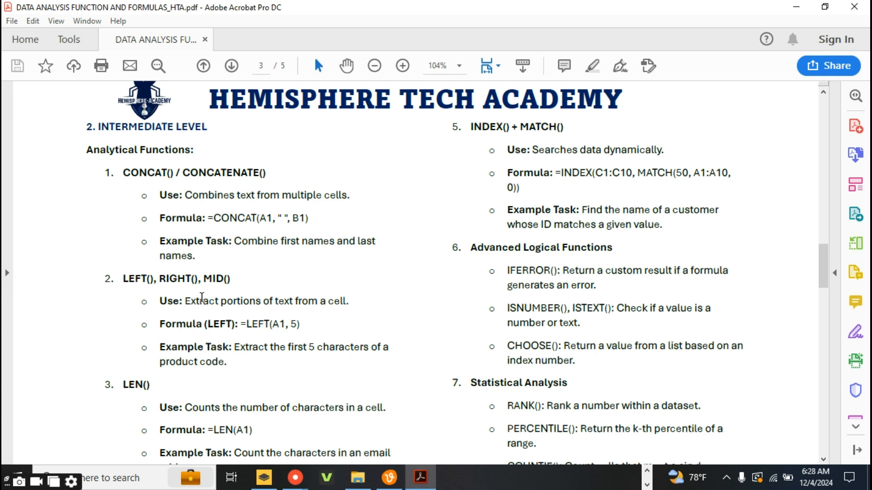
pyautogui.moveTo(241, 273); pyautogui.dragTo(172, 267)
pyautogui.click(236, 282)
pyautogui.moveTo(231, 280); pyautogui.dragTo(127, 279)
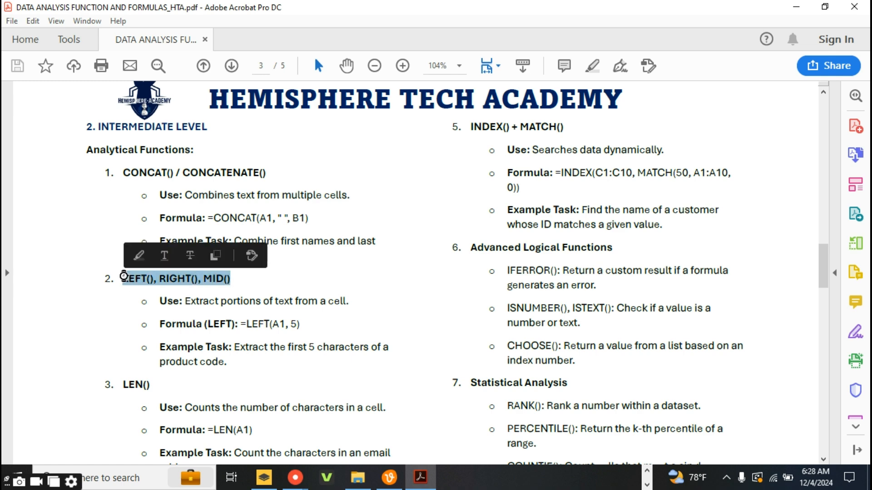
# Switch back to the EXCEL FORMULA AND FUNCTIONS workbook in Excel and paste the copied heading into E37
pyautogui.click(647, 471)
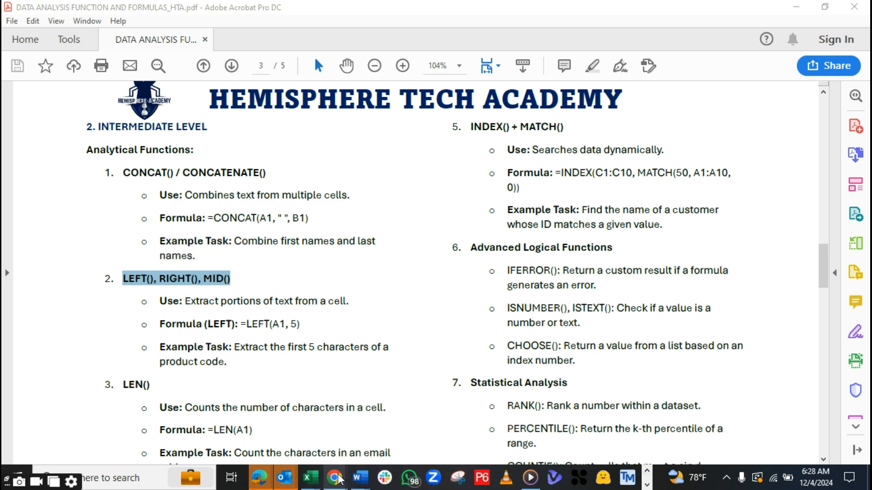
pyautogui.moveTo(338, 480)
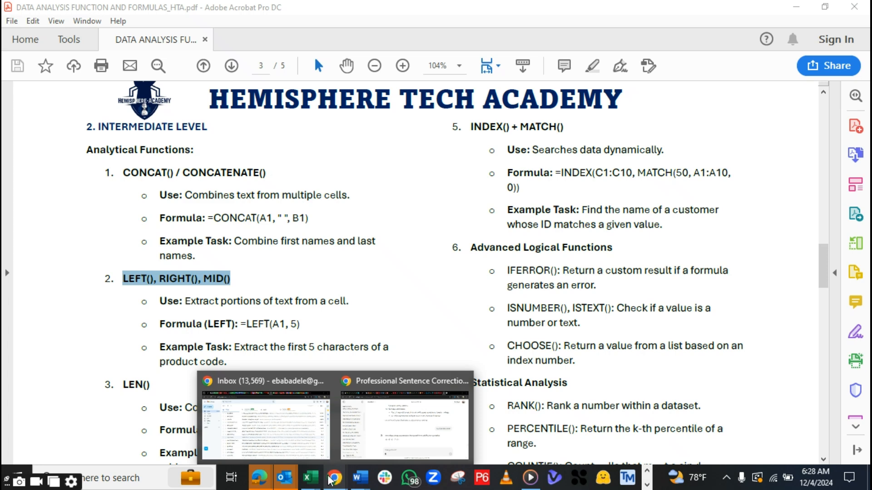
pyautogui.moveTo(310, 478)
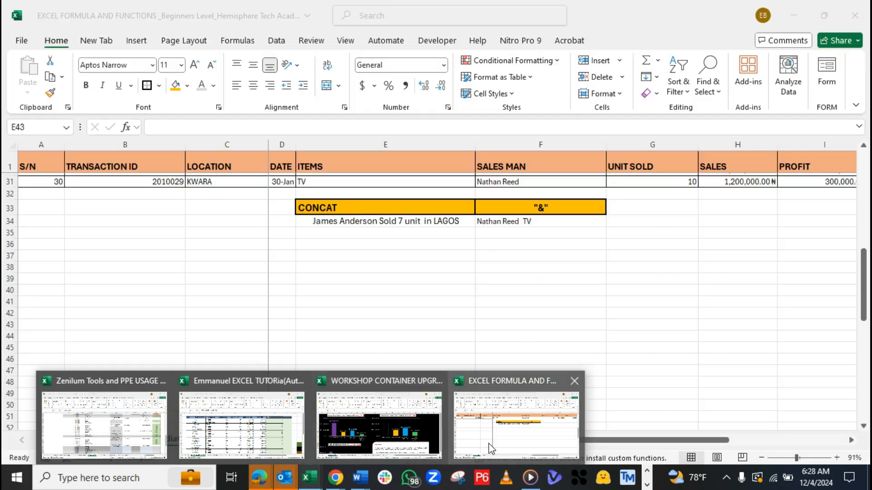
pyautogui.click(486, 447)
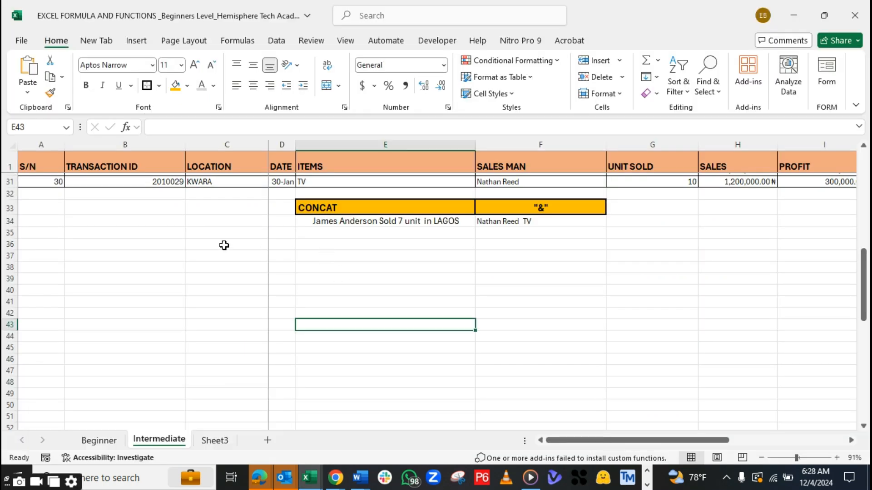
pyautogui.click(340, 255)
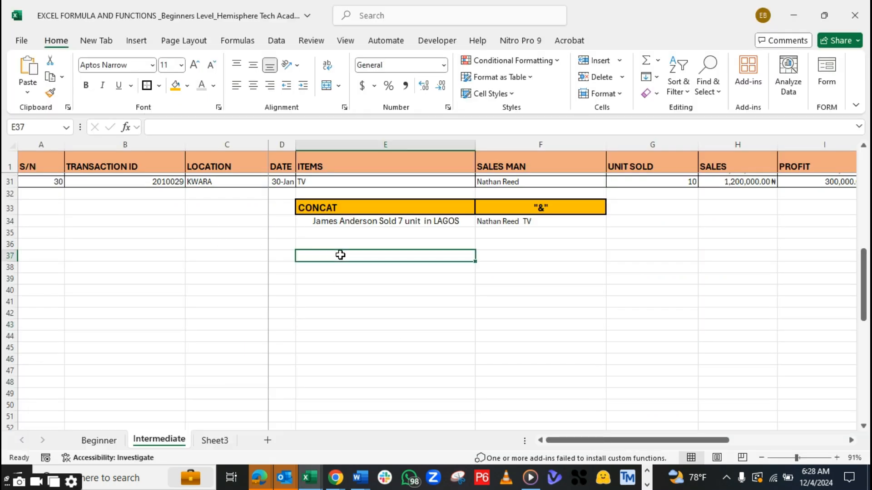
pyautogui.hotkey('ctrl', 'v')
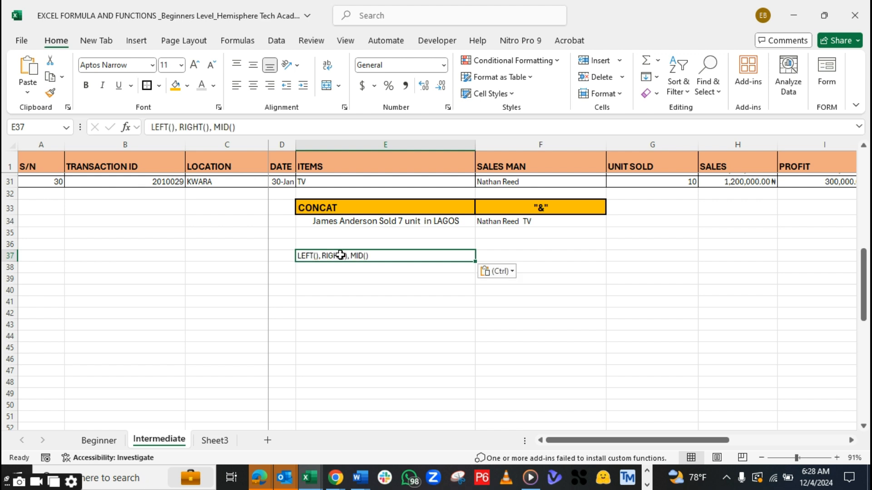
# Format the E37 heading with the orange fill, a thick outside border, bold text and font size 16
pyautogui.click(175, 86)
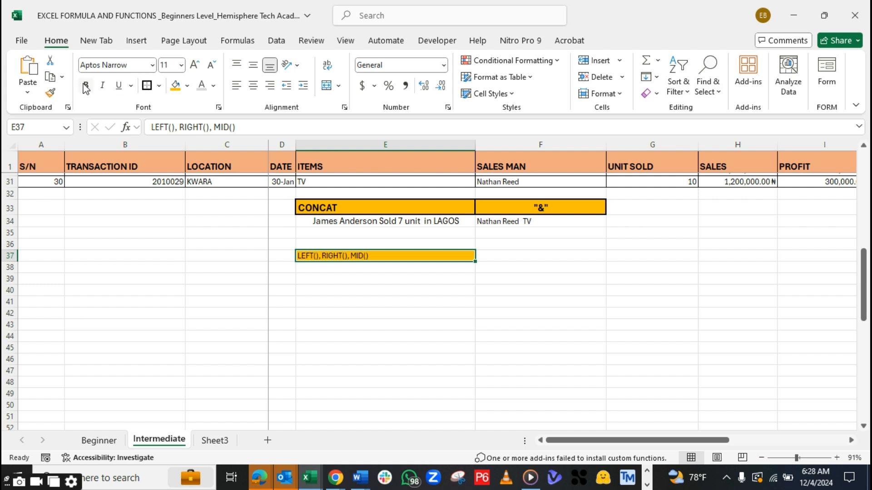
pyautogui.click(147, 87)
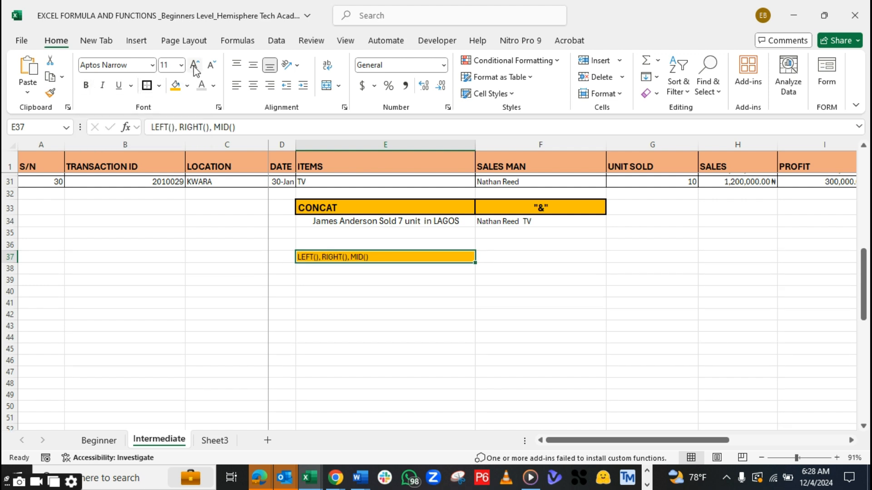
pyautogui.click(194, 67)
pyautogui.click(195, 66)
pyautogui.click(194, 66)
pyautogui.click(195, 67)
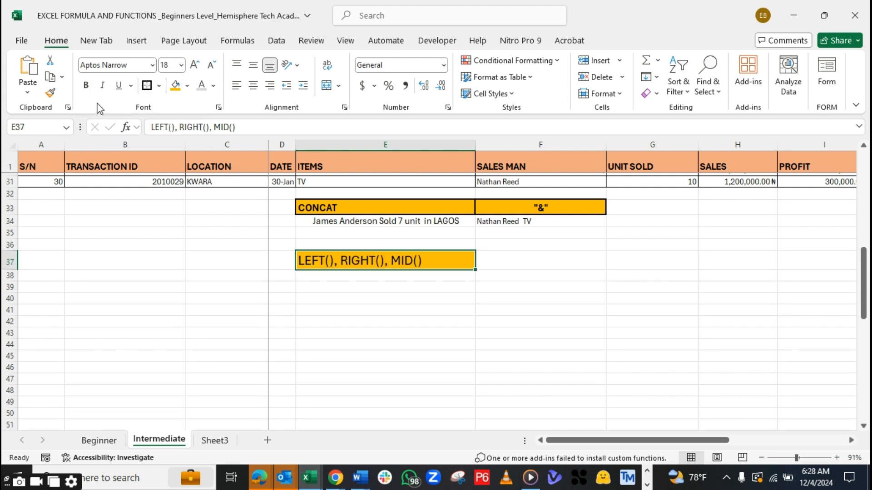
pyautogui.click(85, 85)
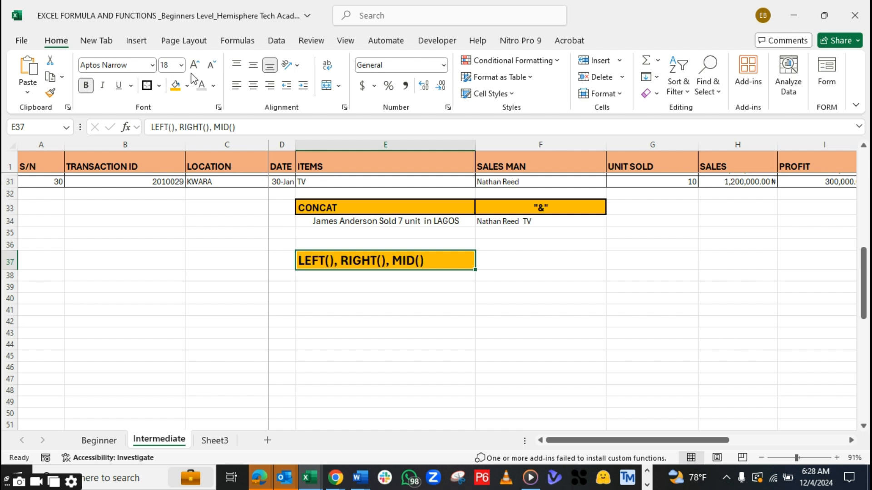
pyautogui.click(211, 65)
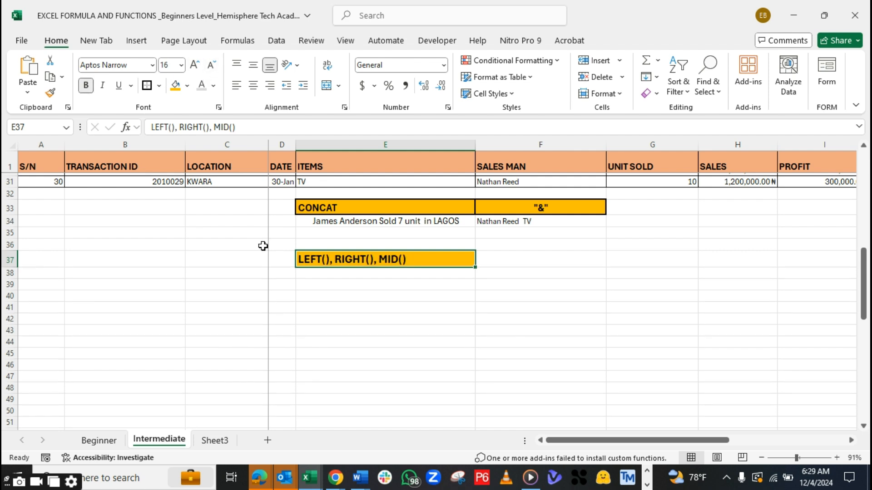
# Widen the DATE column and select E38 directly below the LEFT(), RIGHT(), MID() heading
pyautogui.moveTo(295, 145); pyautogui.dragTo(336, 146)
pyautogui.click(302, 285)
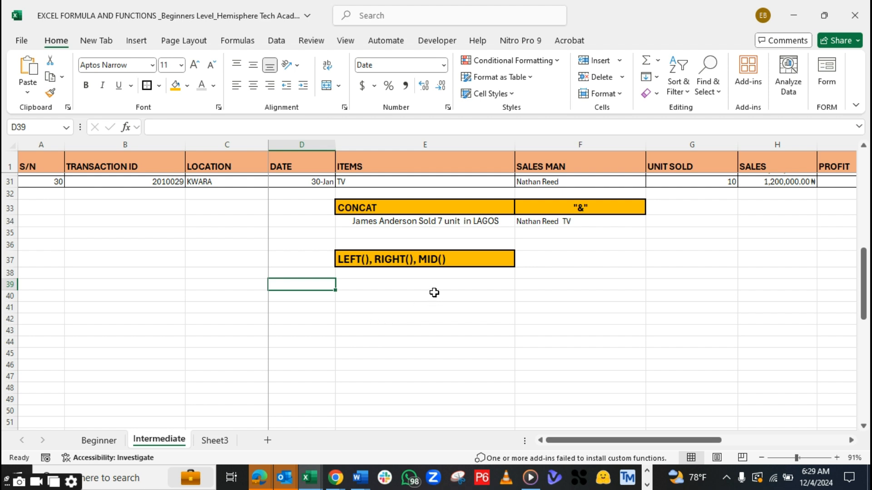
pyautogui.click(359, 284)
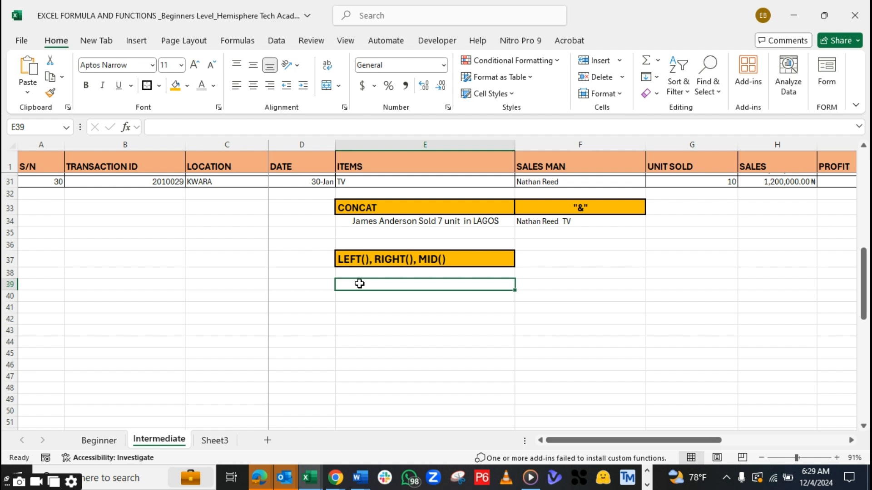
pyautogui.click(356, 274)
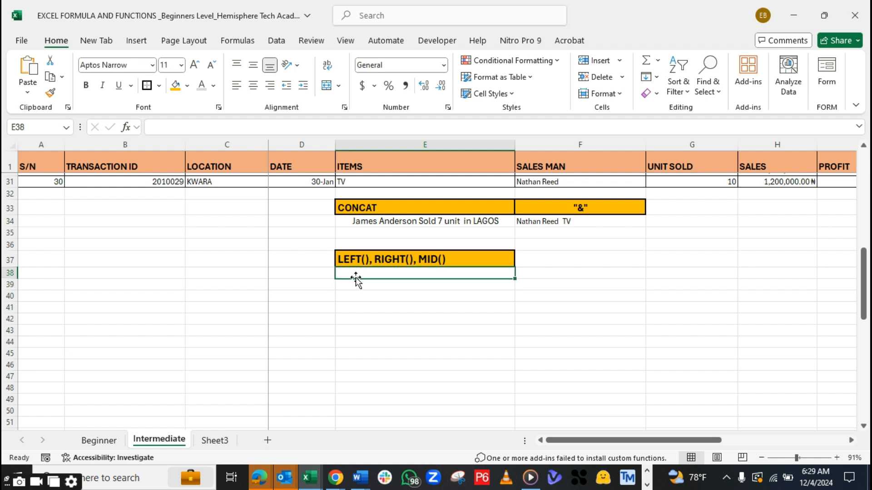
# Enter the sample word TELECOMMUNICATION in E38, below the LEFT(), RIGHT(), MID() heading
pyautogui.write('TELEV')
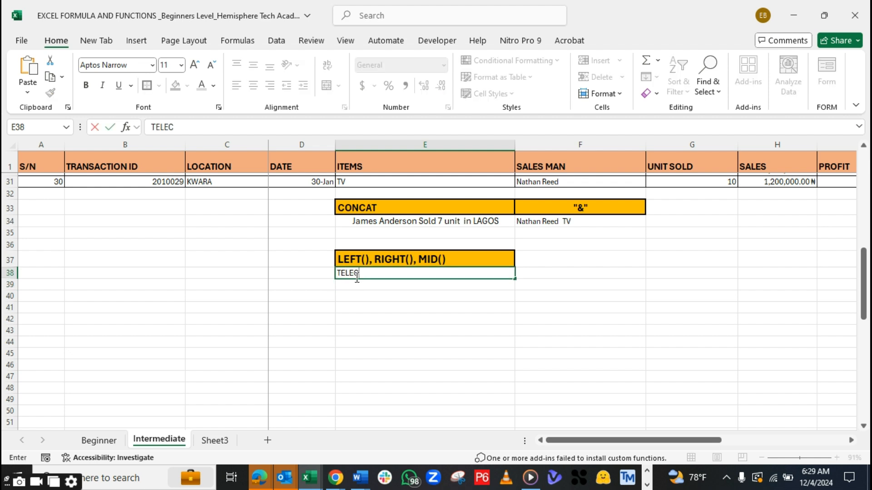
pyautogui.press('BackSpace')
pyautogui.write('C')
pyautogui.press('BackSpace')
pyautogui.write('COMMUNI')
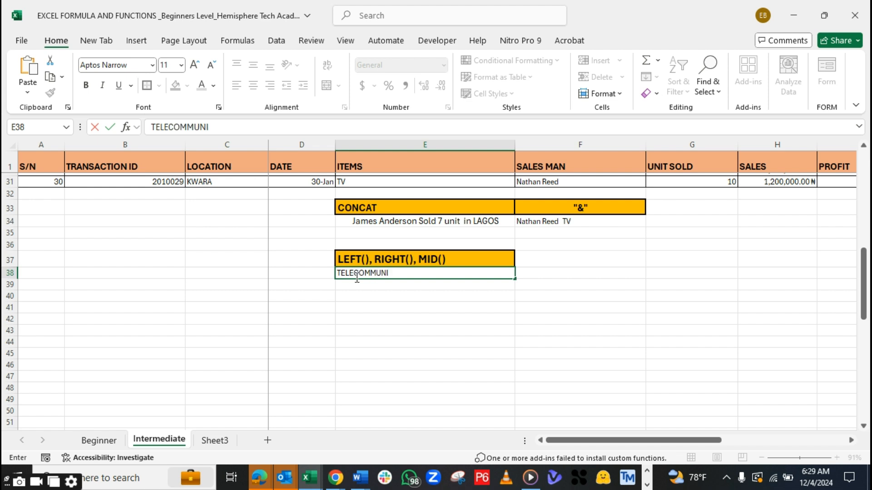
pyautogui.write('CATION')
pyautogui.click(315, 290)
# Format the TELECOMMUNICATION text in E38 as bold with font size 14
pyautogui.click(361, 272)
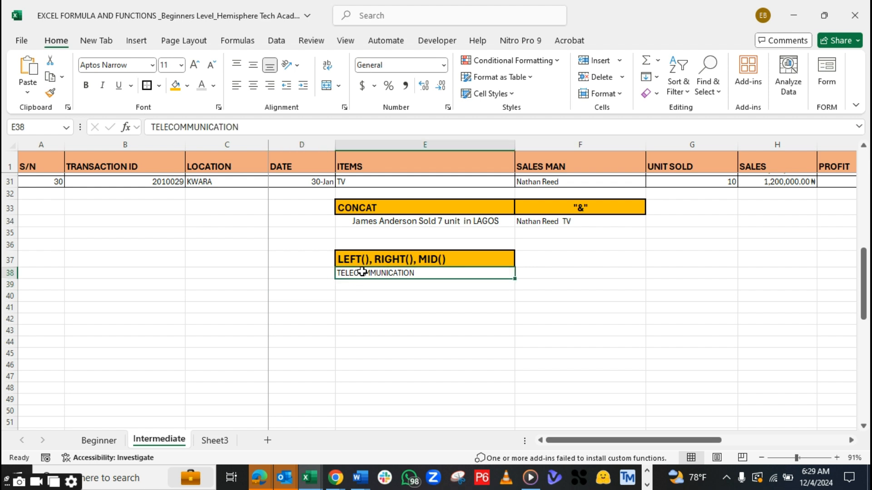
pyautogui.hotkey('ctrl', 'b')
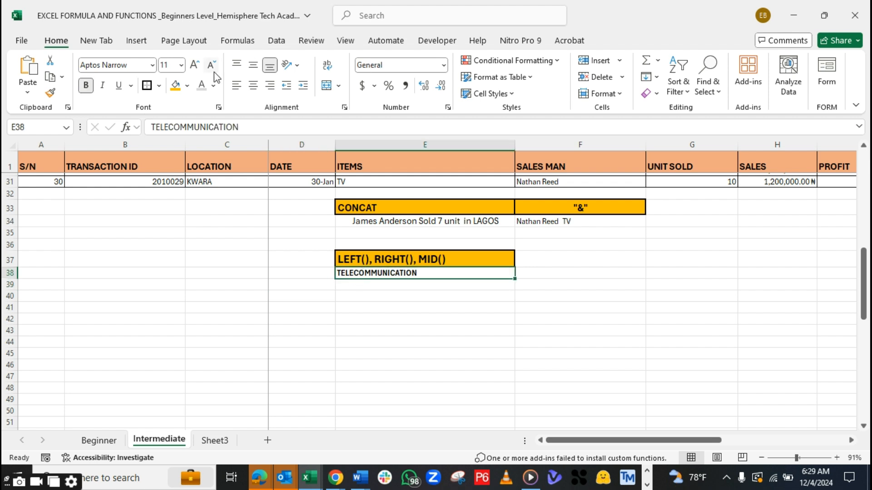
pyautogui.click(198, 65)
pyautogui.click(200, 66)
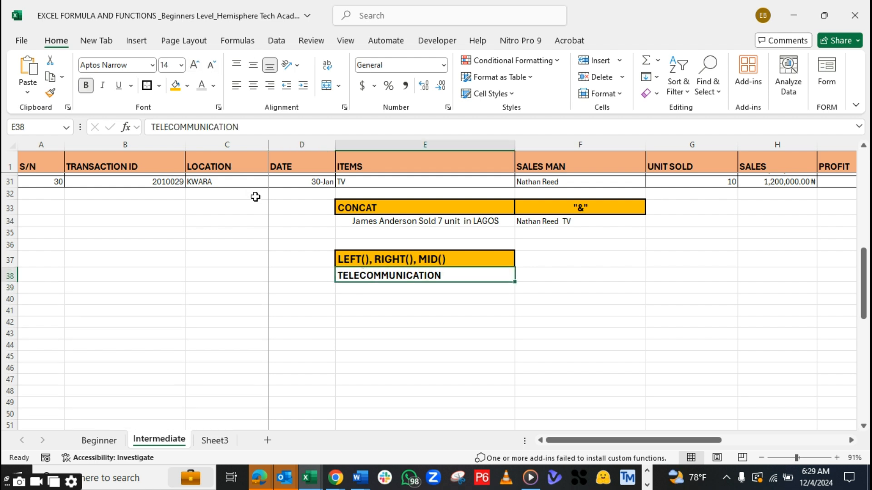
# Enter the label LEFT in D39 and copy the E37 heading's formatting onto it
pyautogui.click(305, 285)
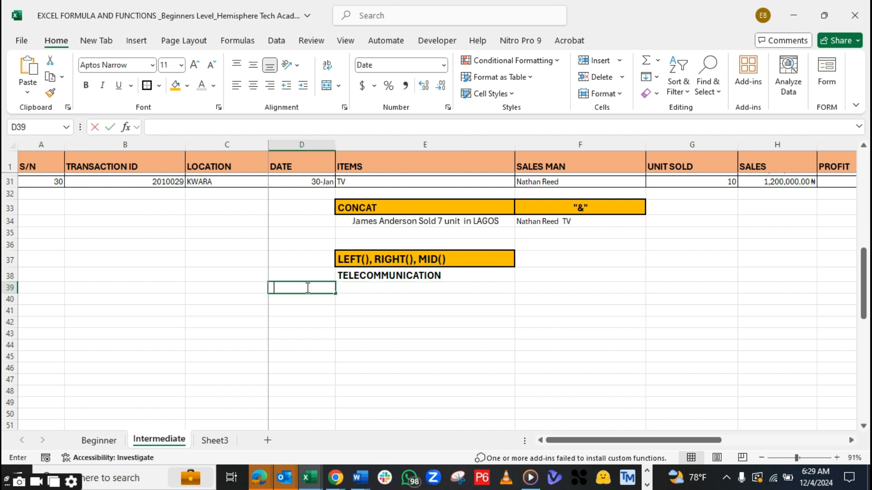
pyautogui.write('LEFT')
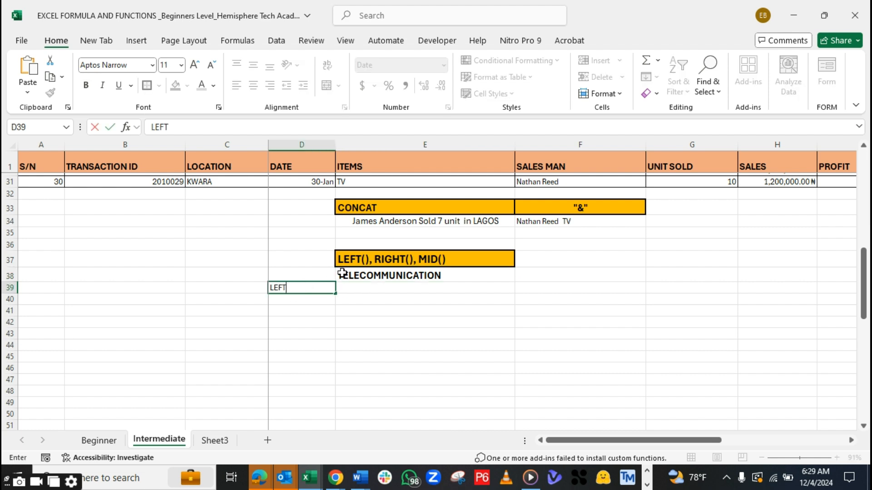
pyautogui.click(356, 261)
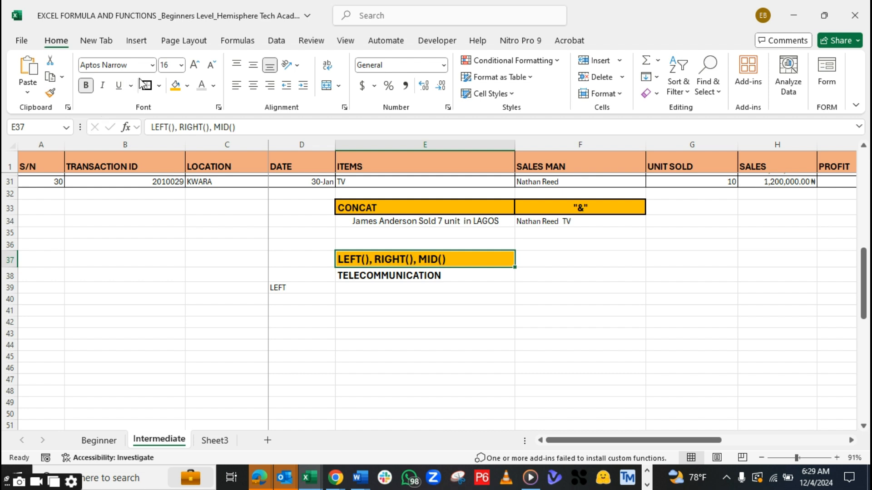
pyautogui.click(50, 94)
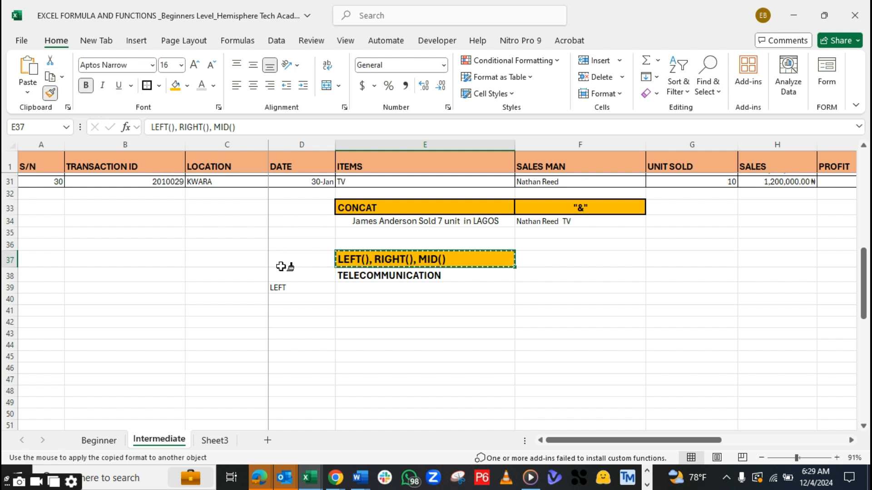
pyautogui.click(285, 288)
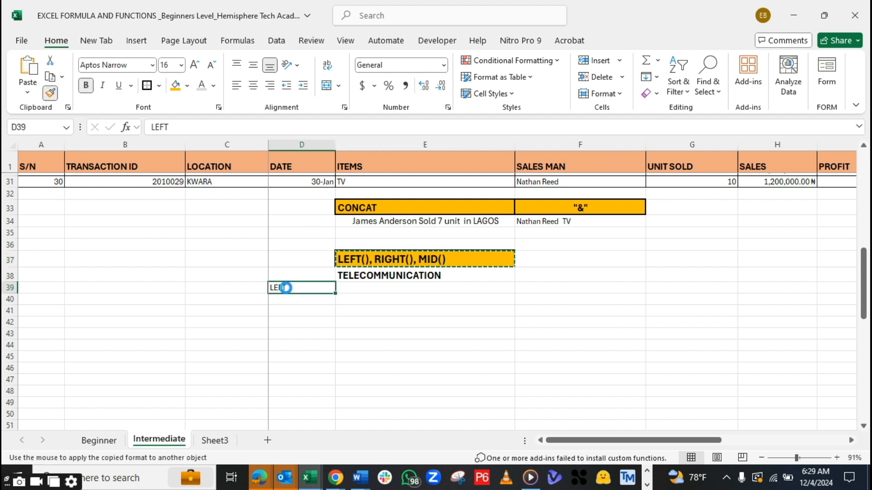
# Extract the first three characters of the sample word by entering =LEFT(E38,3) in E39
pyautogui.click(368, 290)
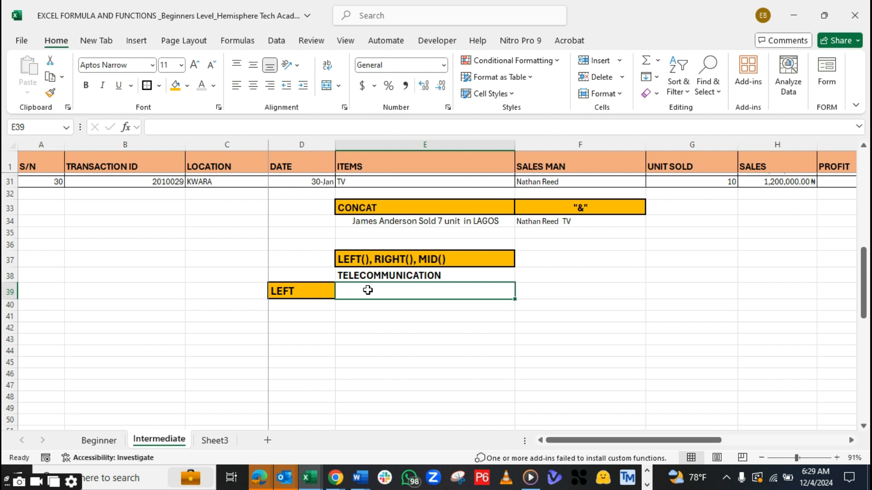
pyautogui.write('=L')
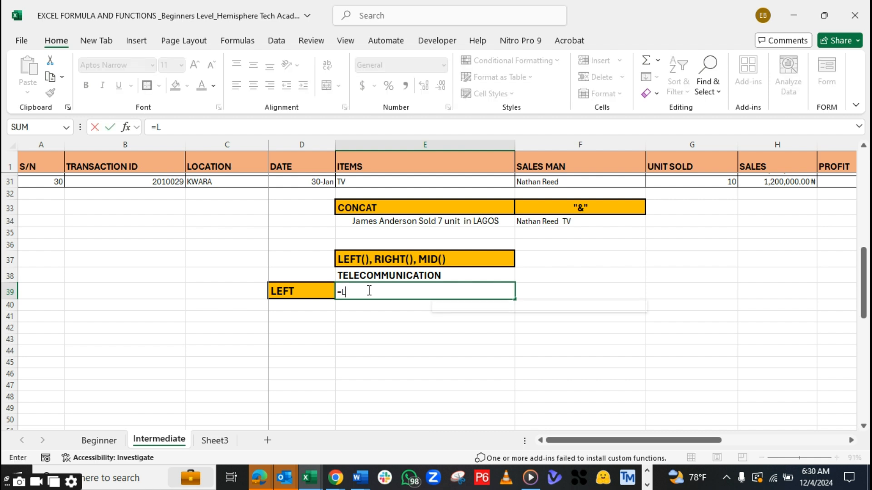
pyautogui.write('EFT(')
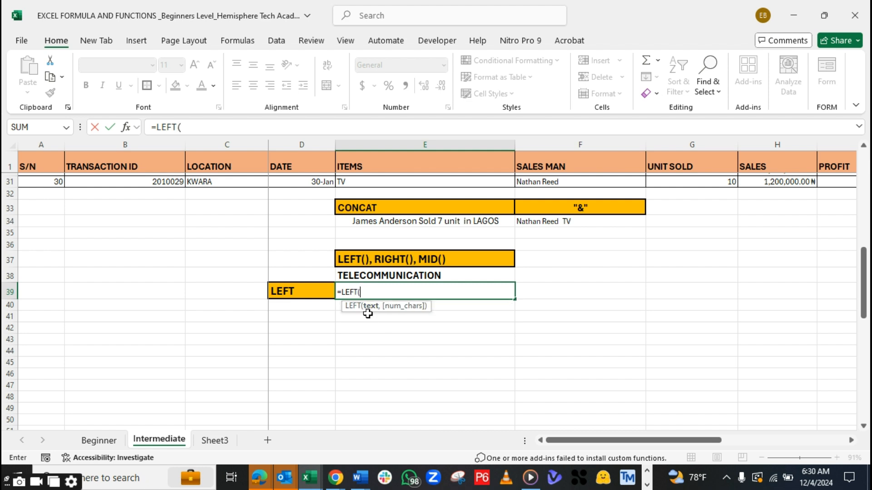
pyautogui.click(362, 275)
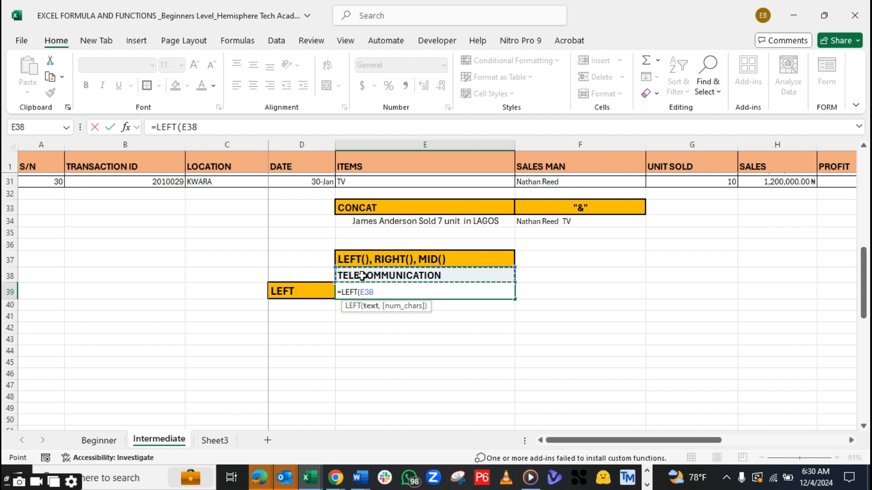
pyautogui.write(',')
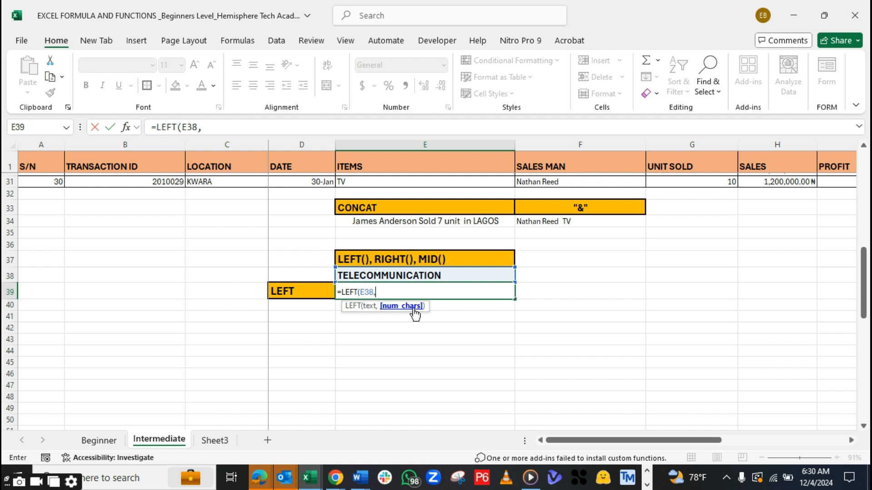
pyautogui.write('3)')
pyautogui.press('Return')
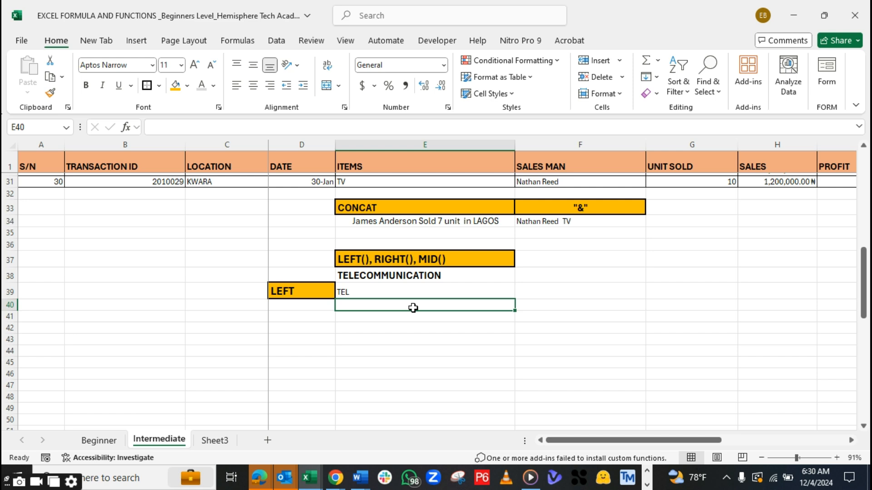
# Format the LEFT result in E39 as bold, font size 14, with an outside border
pyautogui.click(365, 292)
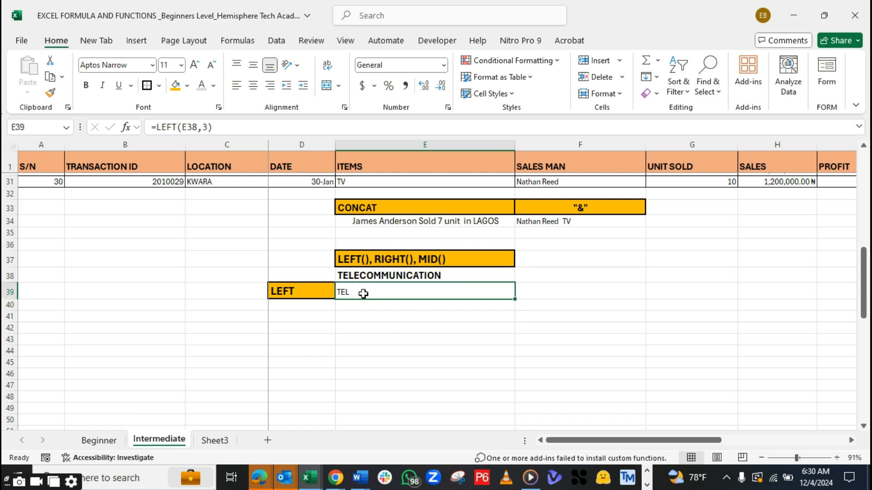
pyautogui.hotkey('ctrl', 'b')
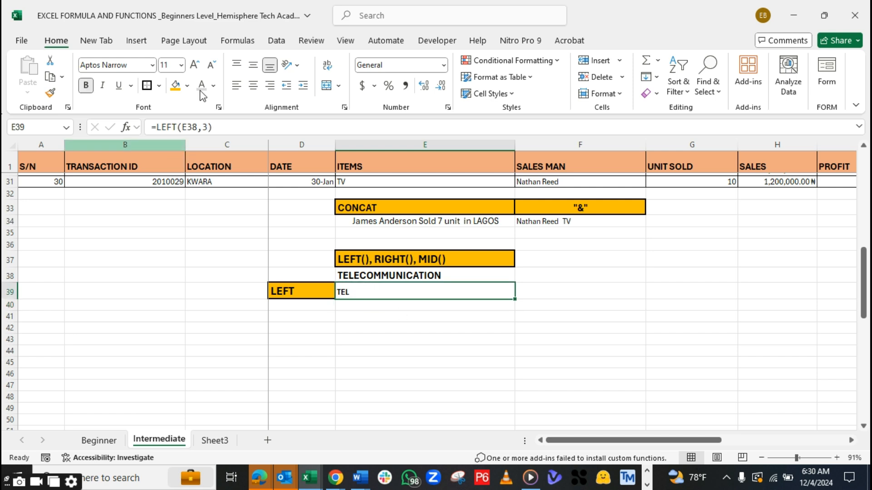
pyautogui.click(195, 65)
pyautogui.click(195, 65)
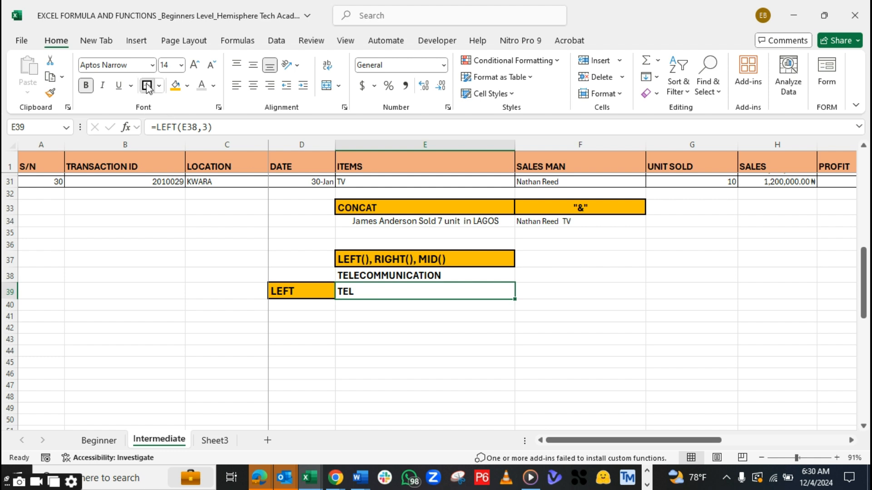
# Enter the label RIGHT in D40 and copy the LEFT label's formatting from D39 onto D40:D41
pyautogui.click(285, 307)
pyautogui.write('RIGHT')
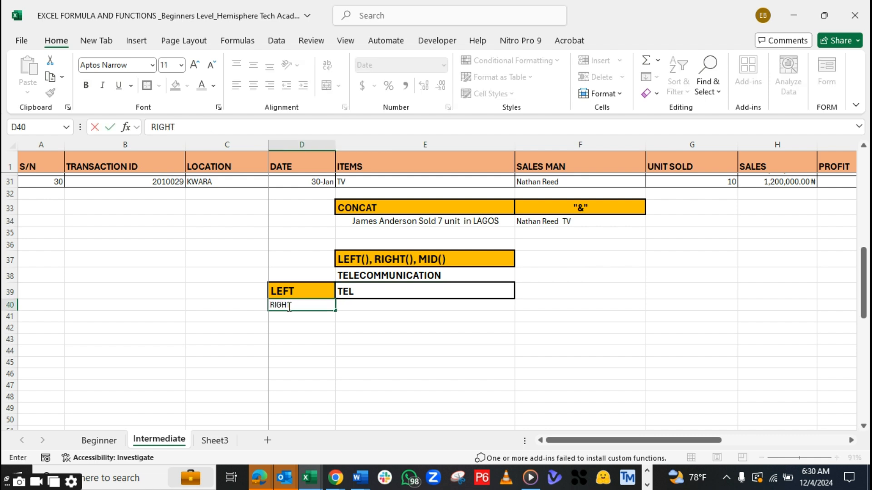
pyautogui.press('Tab')
pyautogui.click(291, 291)
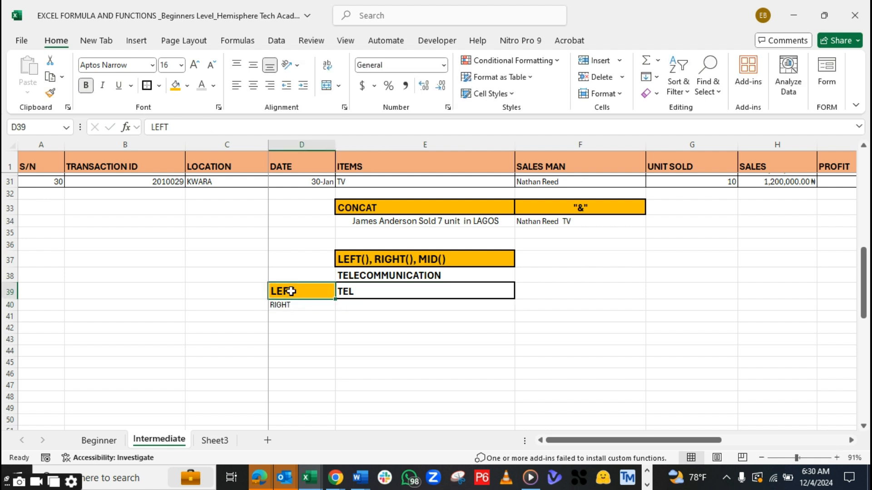
pyautogui.click(50, 92)
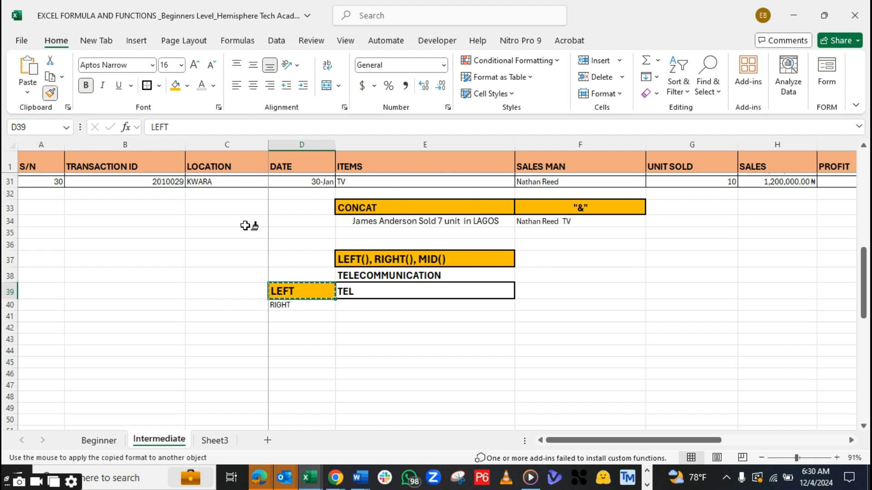
pyautogui.moveTo(276, 303); pyautogui.dragTo(279, 319)
# Copy the formatting of the LEFT result in E39 onto the empty result cells E40:E41
pyautogui.click(369, 303)
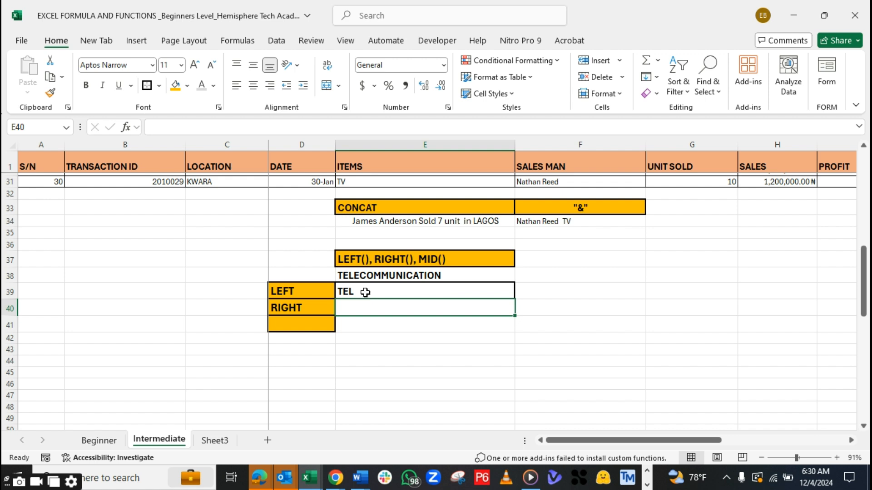
pyautogui.click(370, 293)
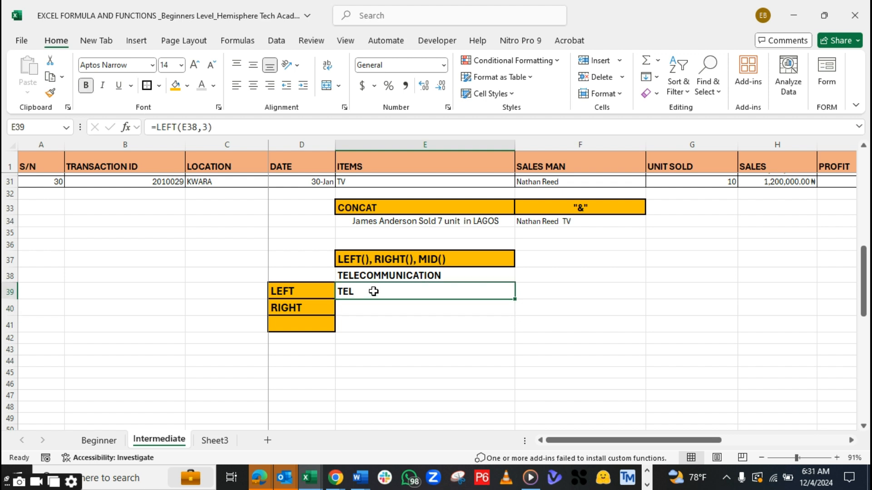
pyautogui.click(51, 92)
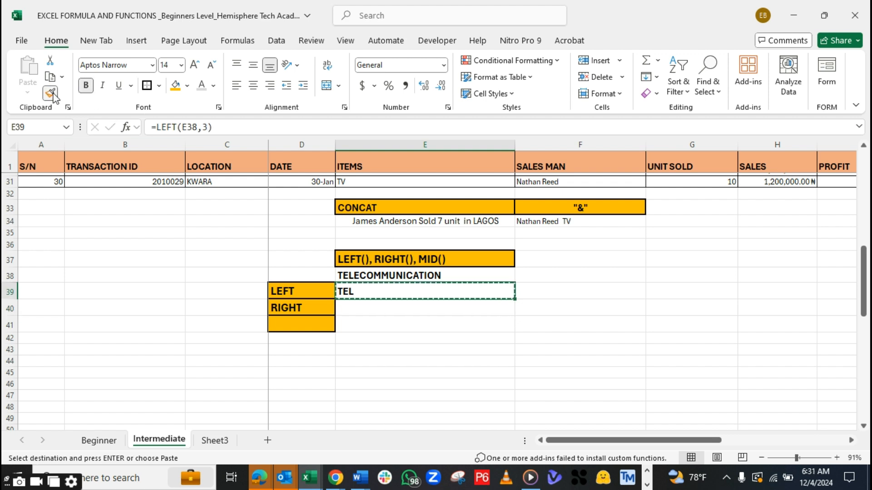
pyautogui.moveTo(368, 307); pyautogui.dragTo(367, 327)
pyautogui.click(373, 305)
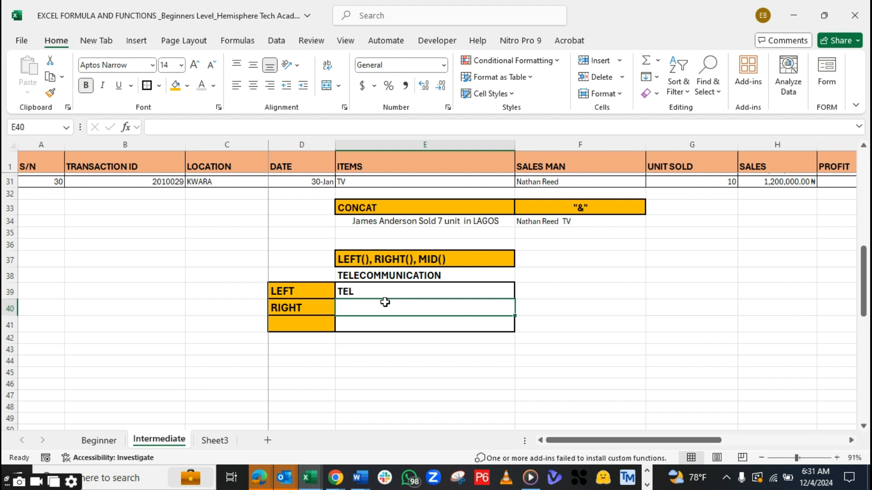
# Replace the RIGHT label in D40 with MID
pyautogui.click(301, 310)
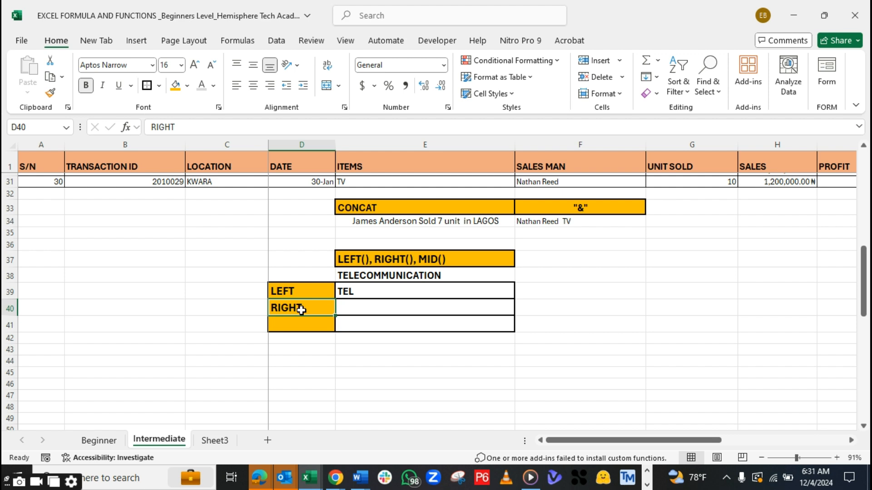
pyautogui.write('MID')
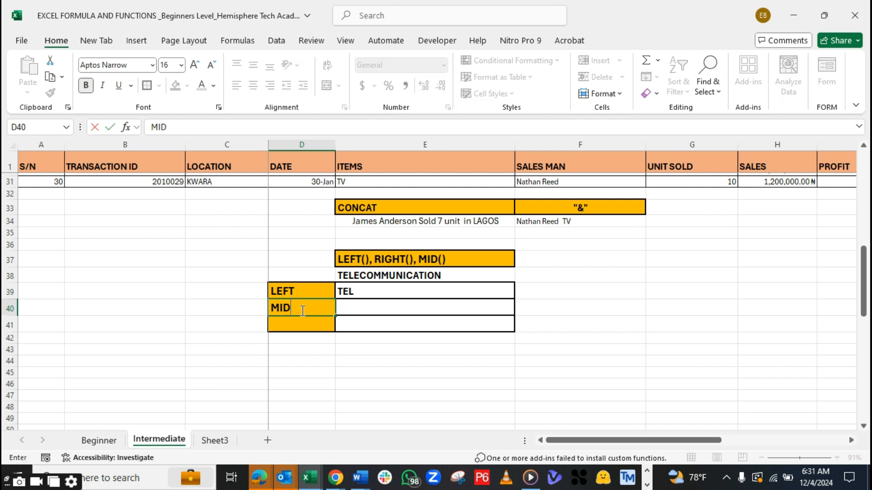
pyautogui.press('Tab')
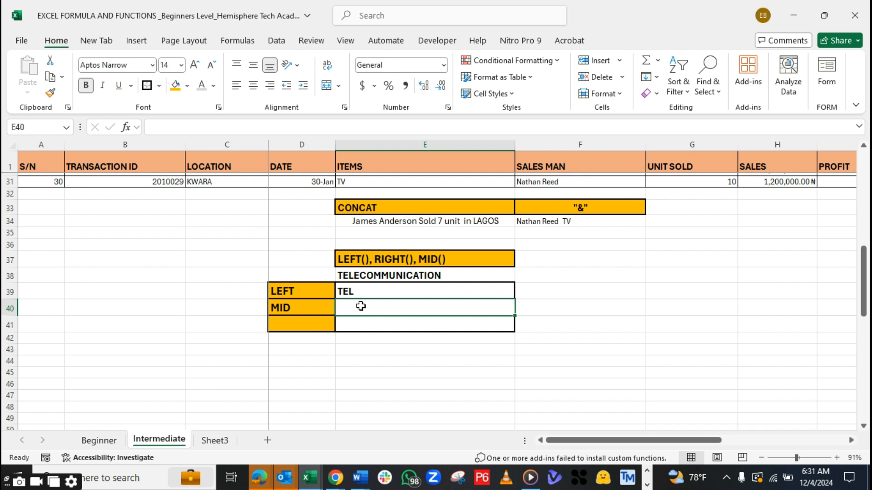
# Extract seven characters starting at the fourth character of the sample word by entering =MID(E38,4,7) in E40
pyautogui.write('=MID(')
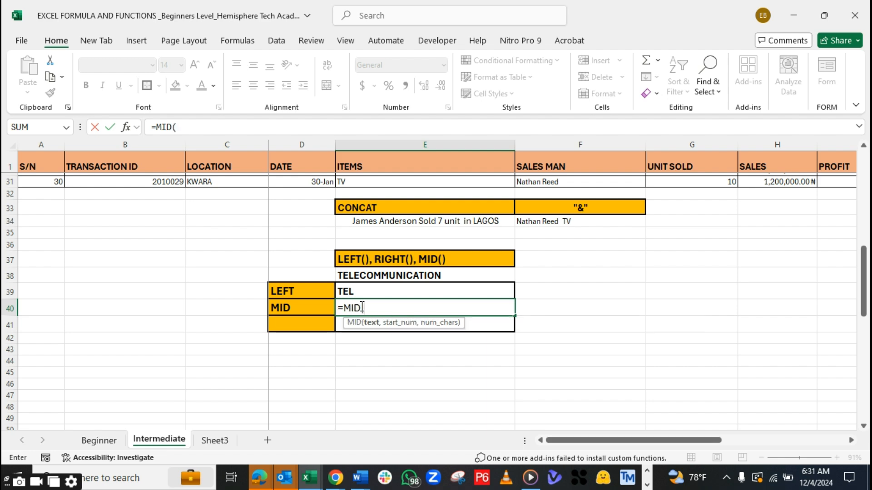
pyautogui.click(376, 276)
pyautogui.write(',')
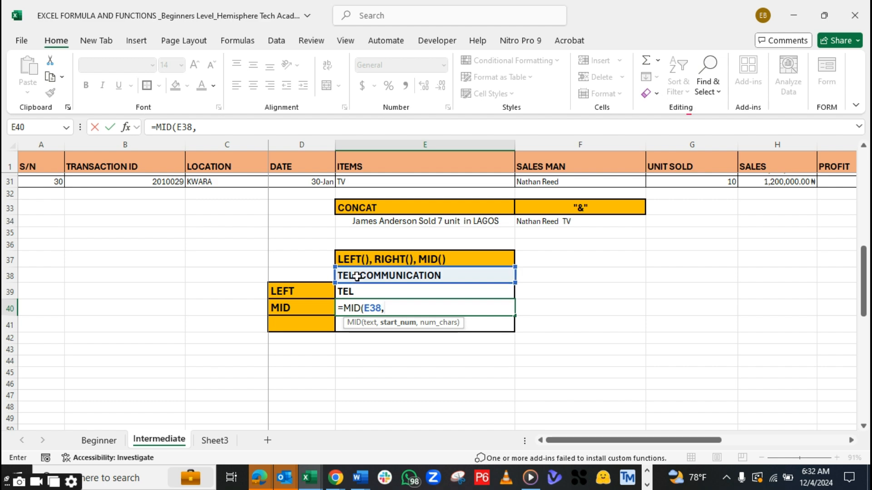
pyautogui.write('4')
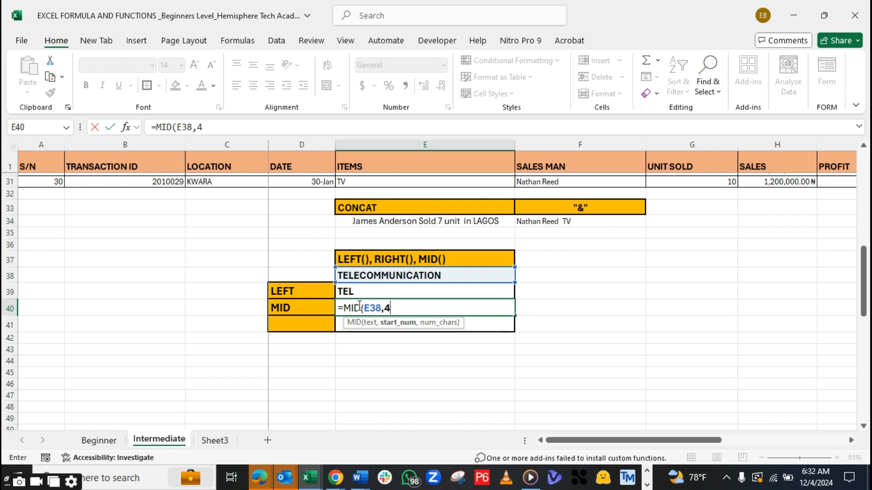
pyautogui.write(',')
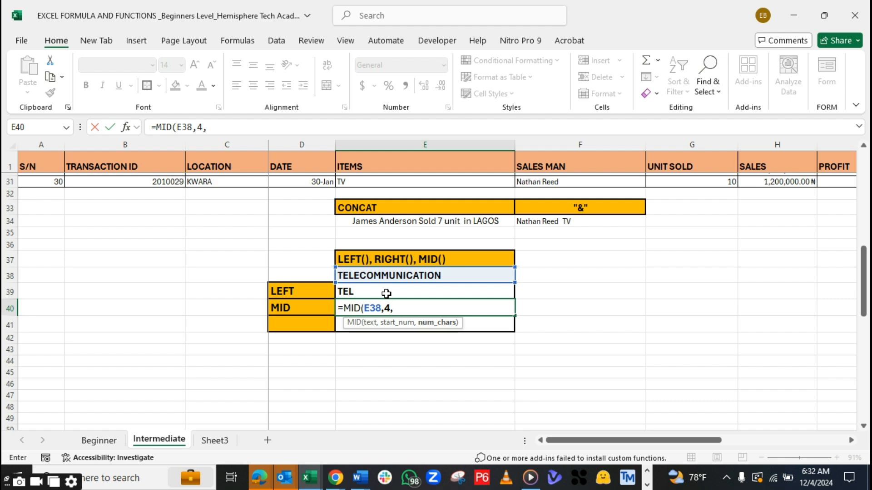
pyautogui.write('7')
pyautogui.write(')')
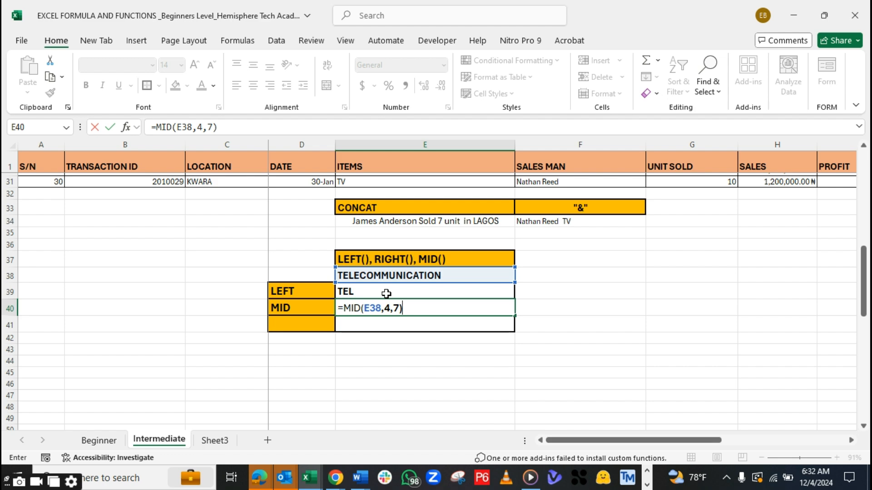
pyautogui.press('Return')
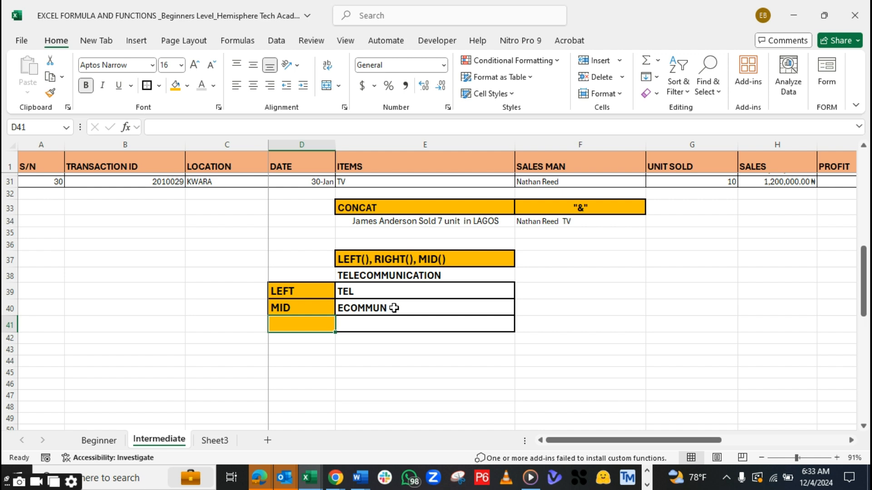
# Enter the label RIGHT in D41 below the MID label
pyautogui.doubleClick(289, 328)
pyautogui.write('RIGHT')
pyautogui.press('Tab')
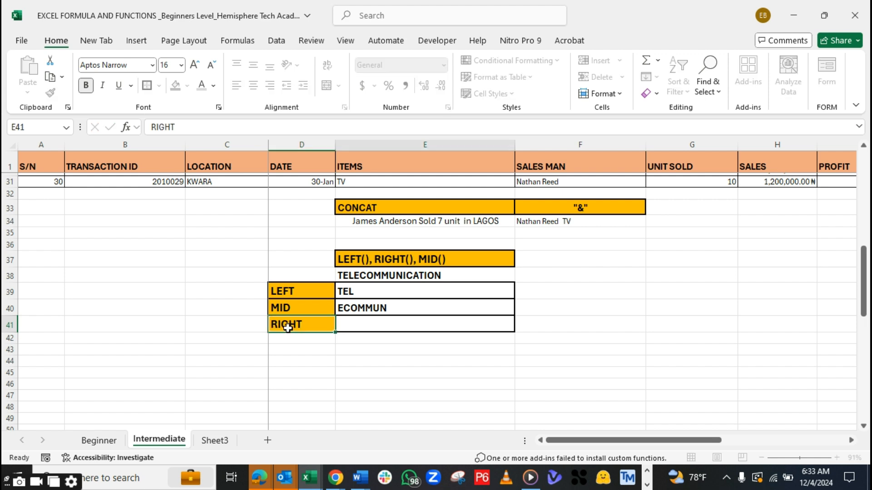
# Extract the last seven characters of the sample word by entering =RIGHT(E38,7) in E41, and select the three results E39:E41
pyautogui.write('=')
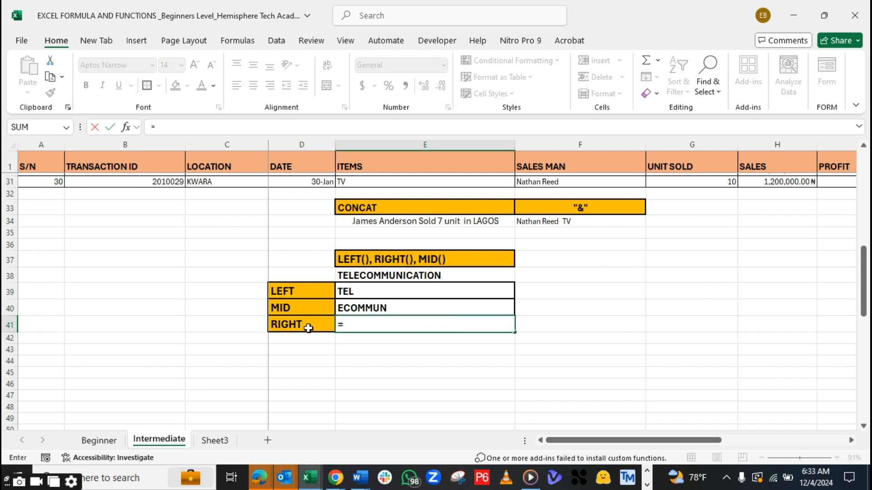
pyautogui.write('RIGH')
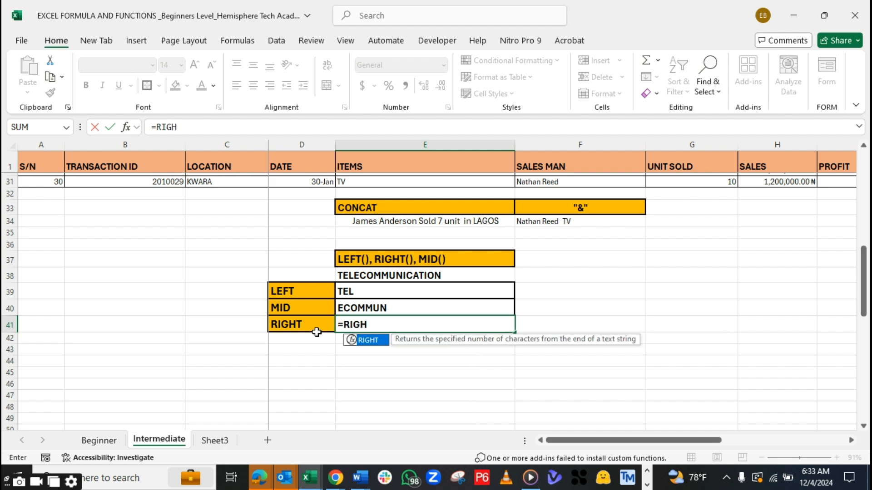
pyautogui.write('T(')
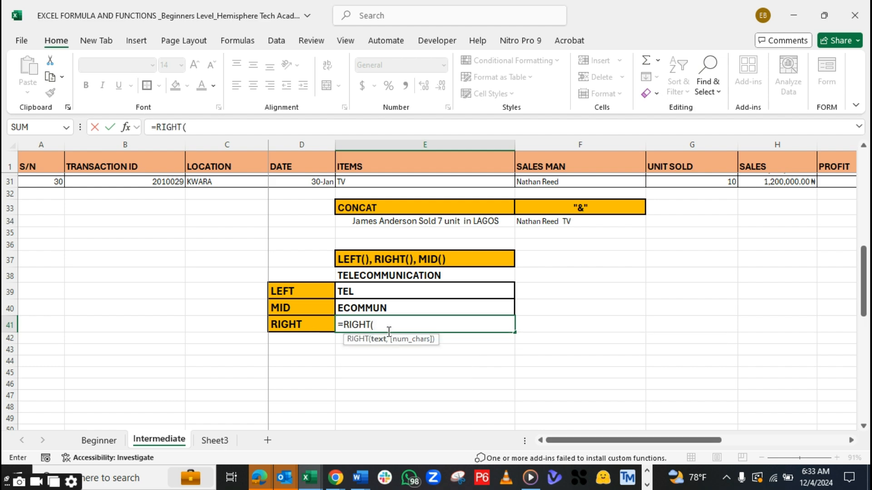
pyautogui.click(388, 272)
pyautogui.write(',')
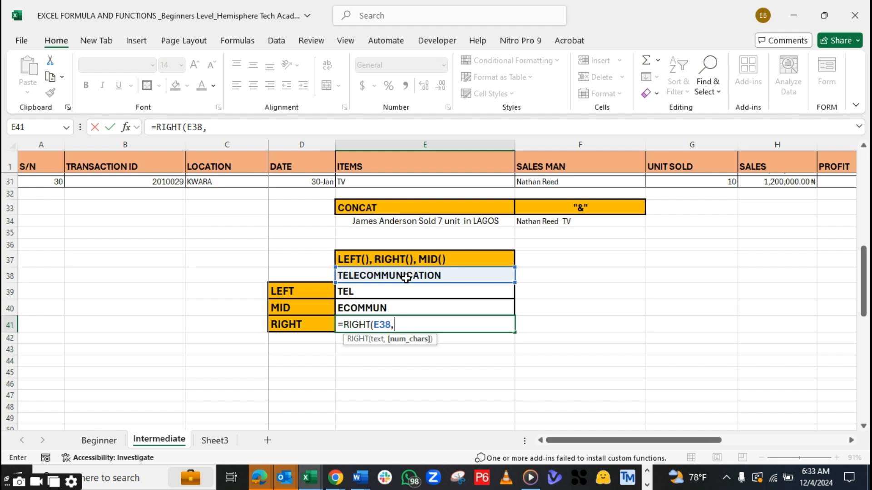
pyautogui.write('7)')
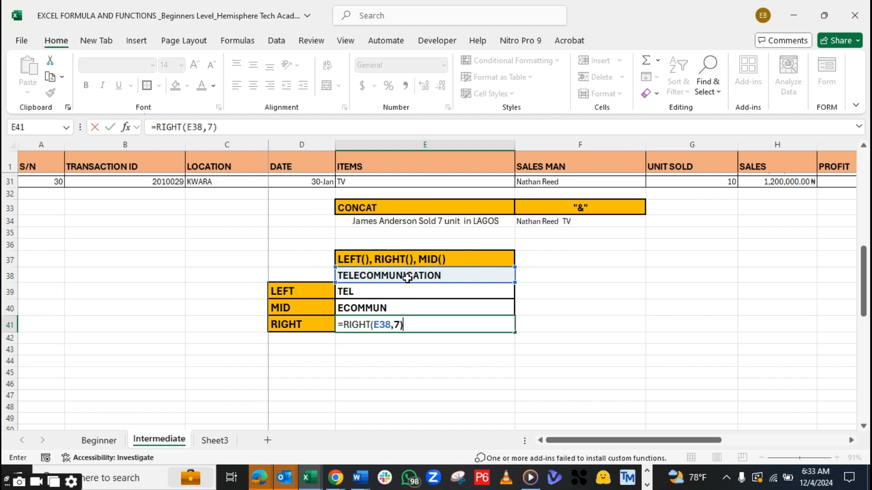
pyautogui.press('Return')
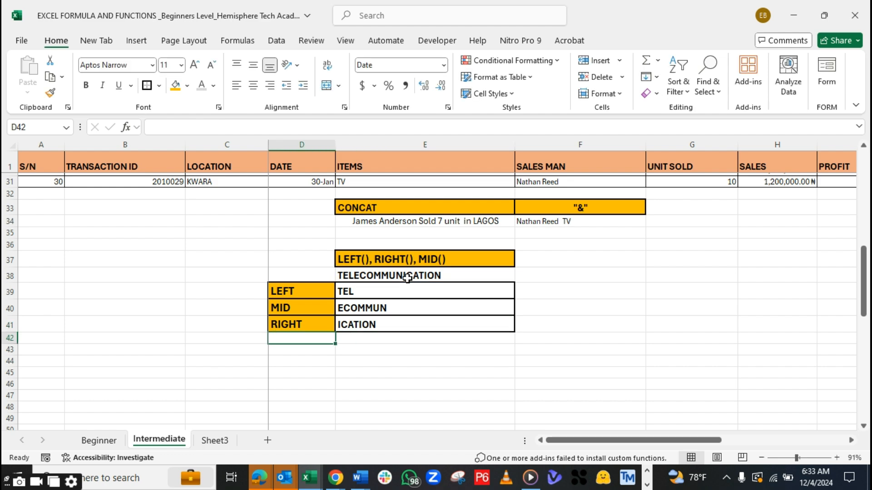
pyautogui.moveTo(366, 291); pyautogui.dragTo(366, 327)
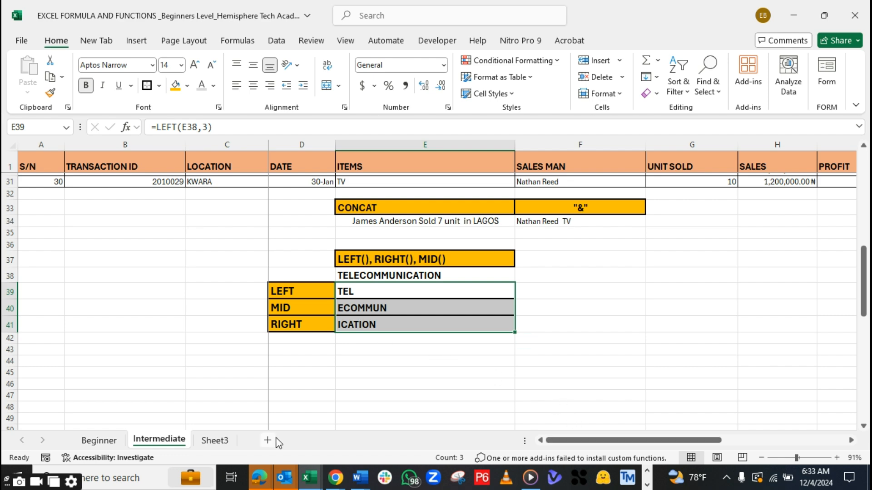
# On the Beginner sheet, extract the first name from the second e-mail in the NAME (Dirty) table by entering =LEFT(E44,4) in F44
pyautogui.click(103, 441)
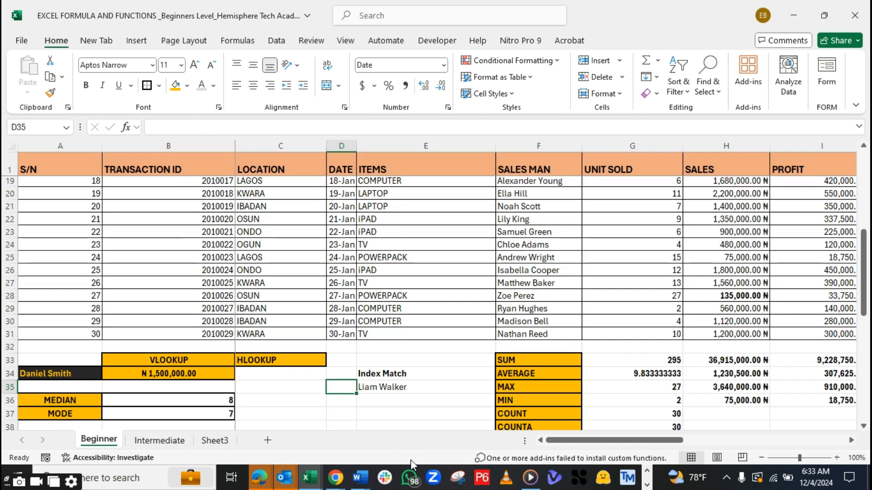
pyautogui.moveTo(866, 263); pyautogui.dragTo(864, 336)
pyautogui.moveTo(605, 447)
pyautogui.mouseDown()
pyautogui.moveTo(596, 447)
pyautogui.moveTo(632, 444)
pyautogui.moveTo(616, 444)
pyautogui.mouseUp()
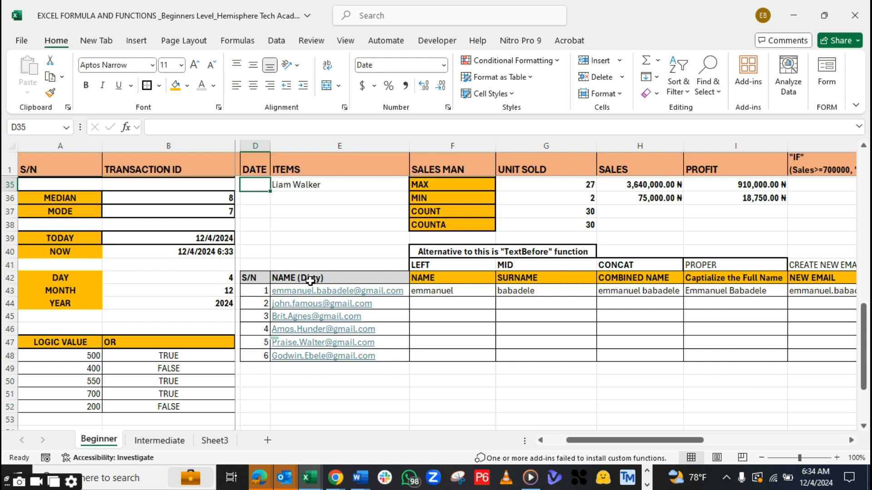
pyautogui.click(447, 305)
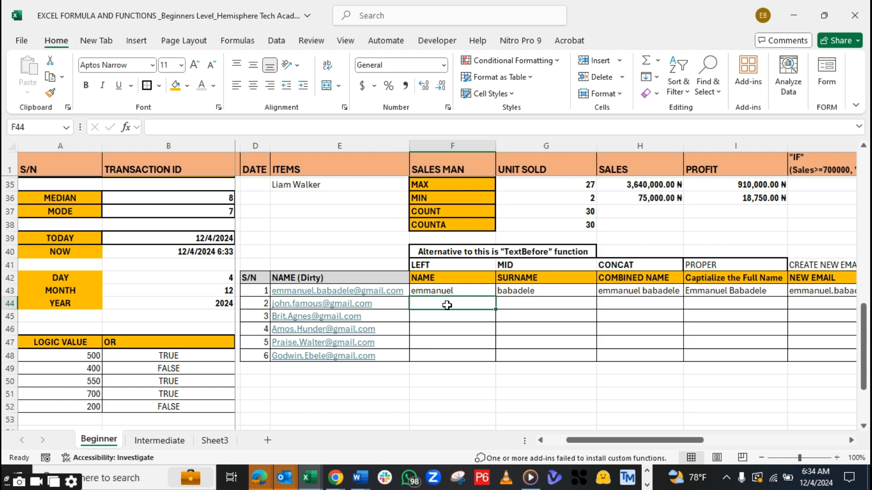
pyautogui.moveTo(368, 274); pyautogui.dragTo(372, 355)
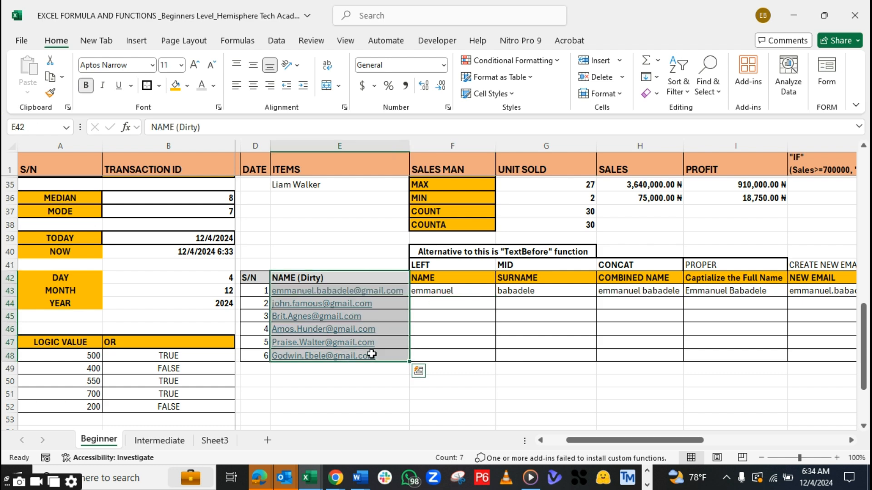
pyautogui.click(460, 304)
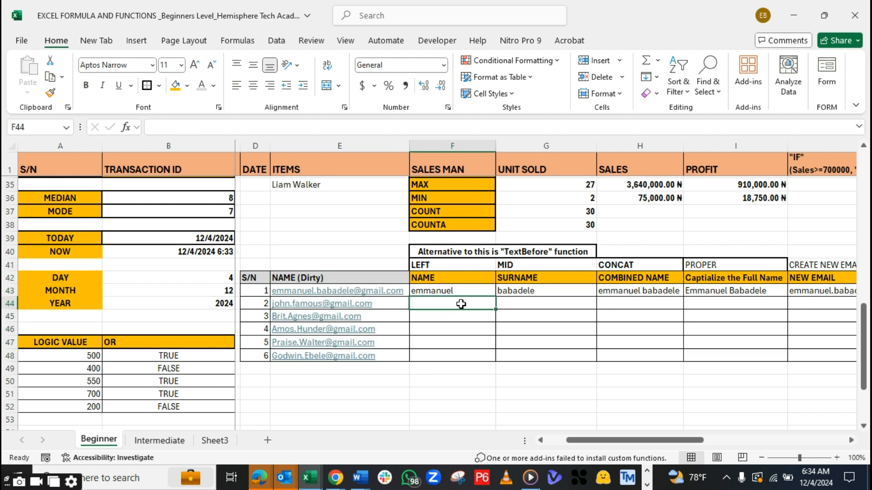
pyautogui.write('=L')
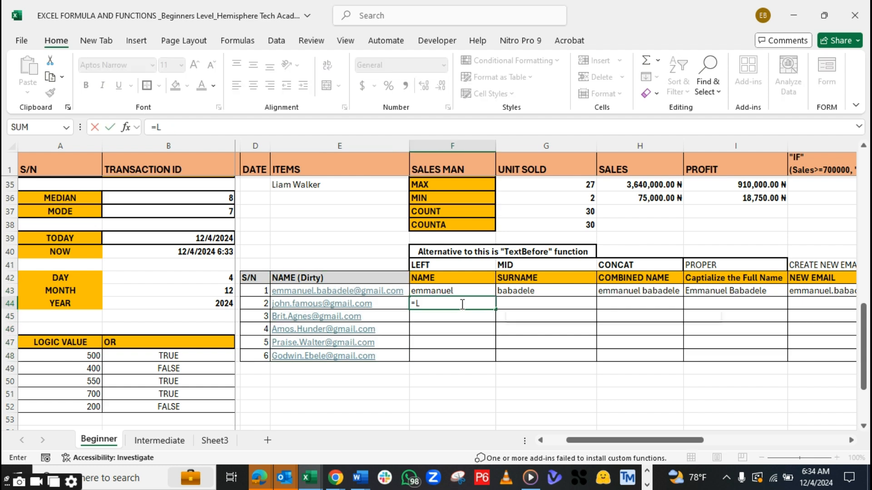
pyautogui.write('EFT(')
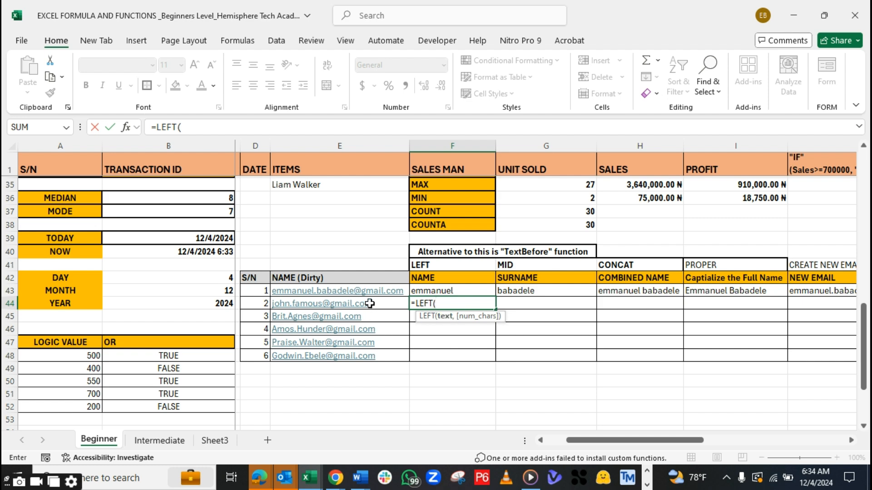
pyautogui.click(370, 303)
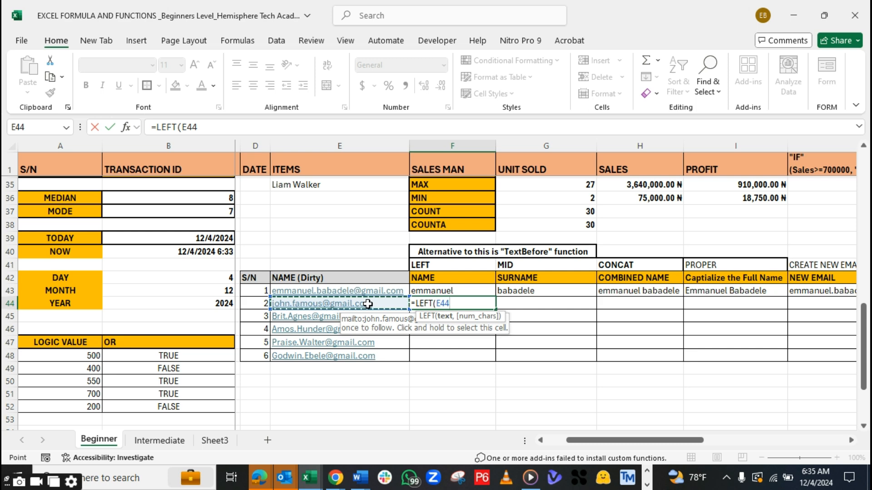
pyautogui.write(',')
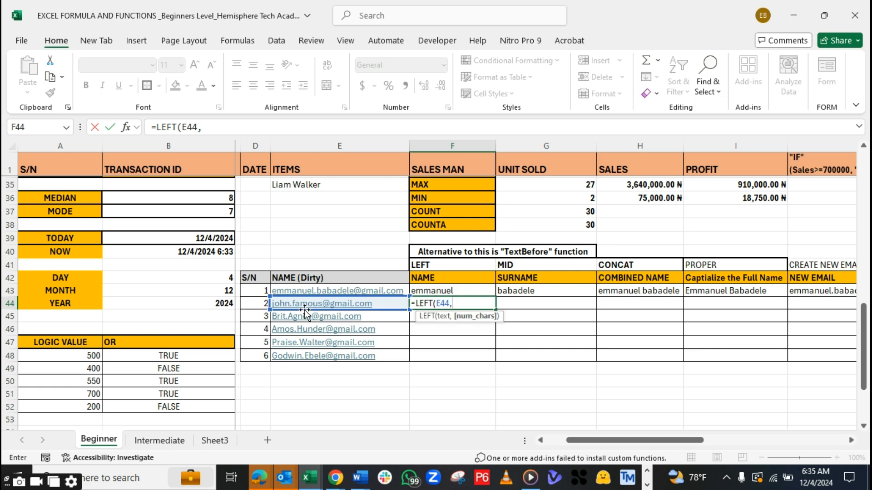
pyautogui.write('4)')
pyautogui.press('Return')
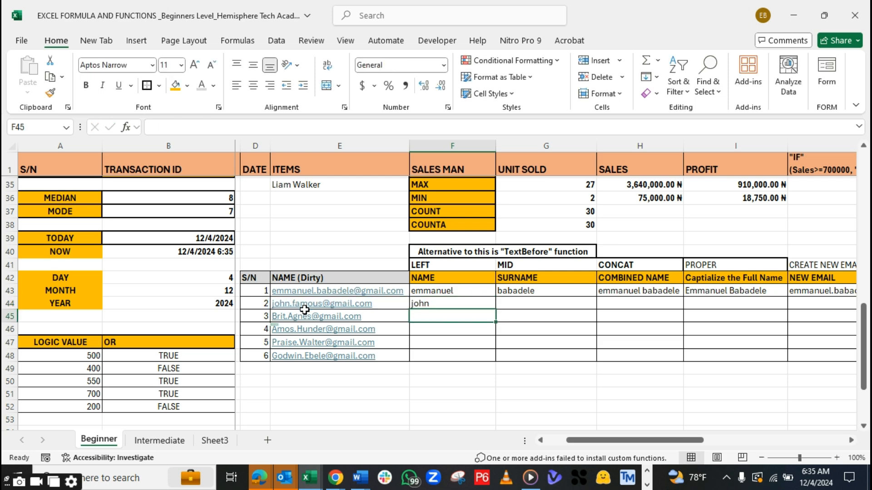
# Extract the surname from the second e-mail in the NAME (Dirty) table by entering =MID(E44,6,6) in G44
pyautogui.click(509, 306)
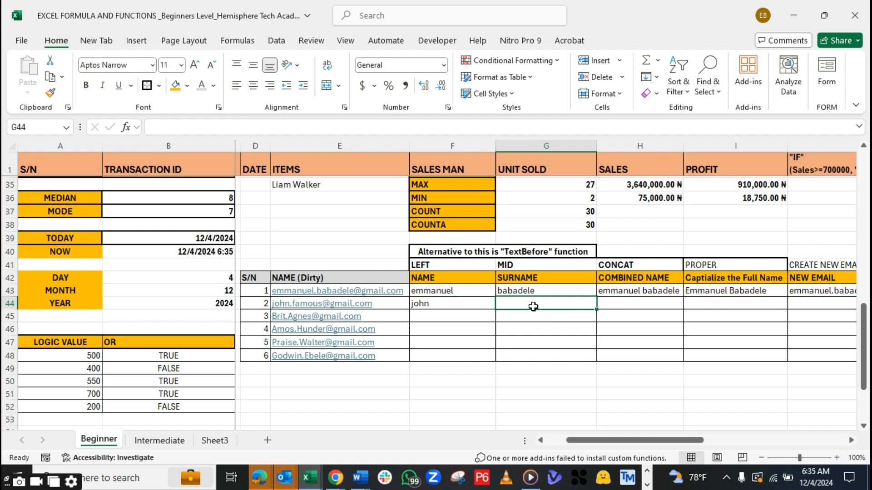
pyautogui.click(475, 286)
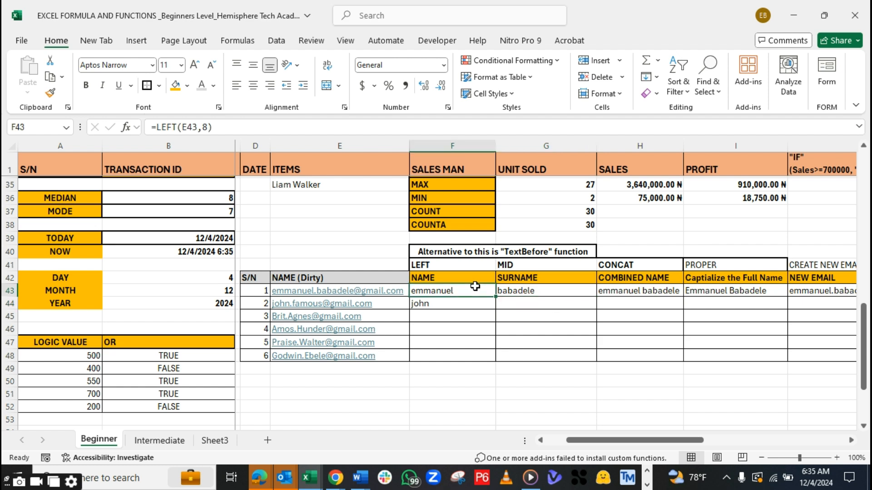
pyautogui.press('Right')
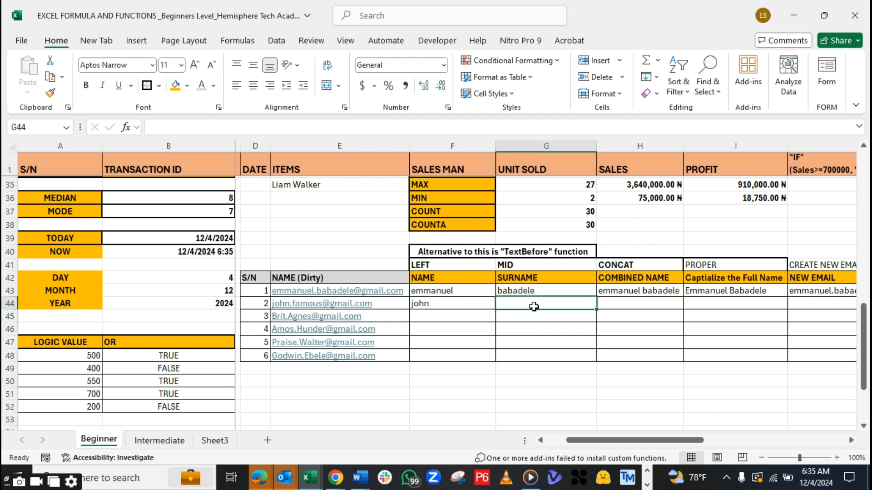
pyautogui.click(518, 305)
pyautogui.write('=MI')
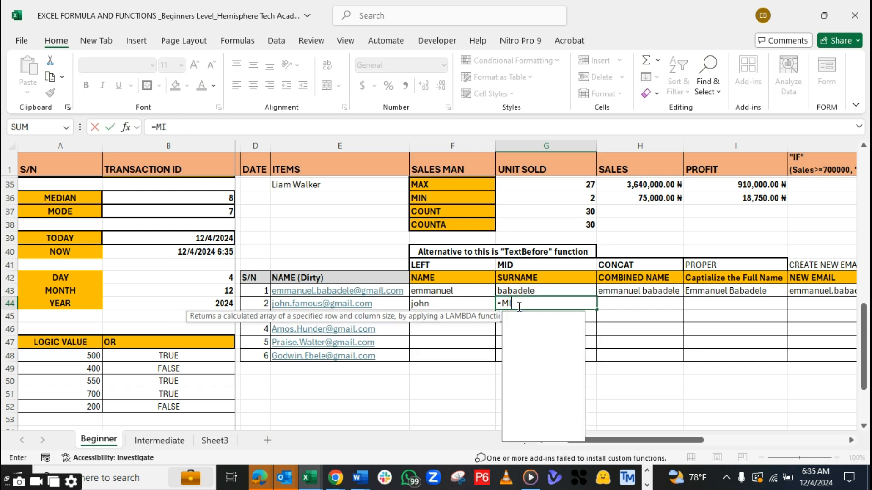
pyautogui.write('D(')
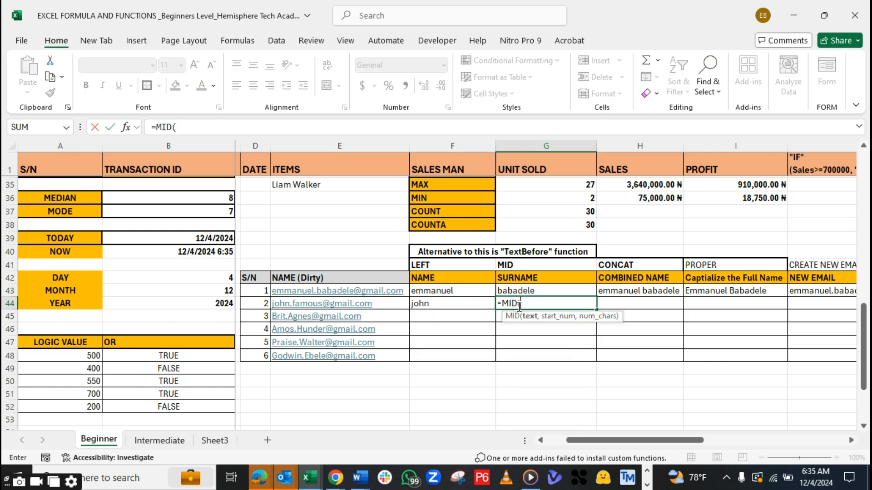
pyautogui.click(347, 303)
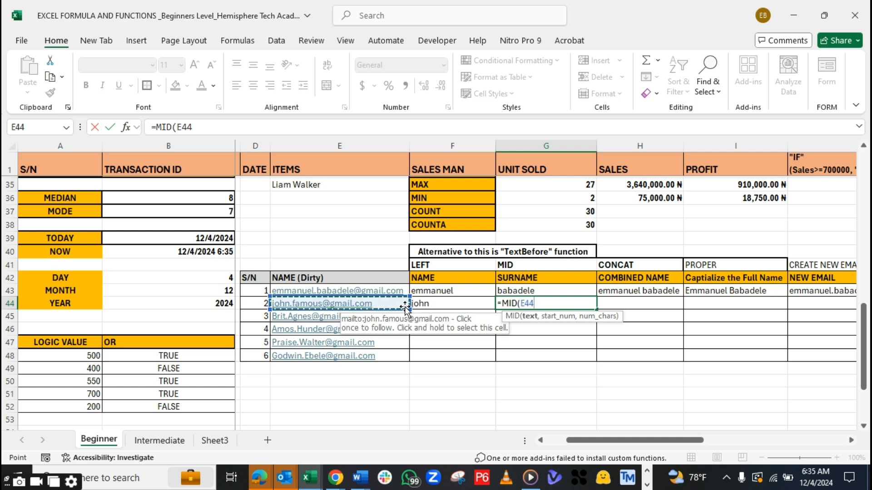
pyautogui.write(',')
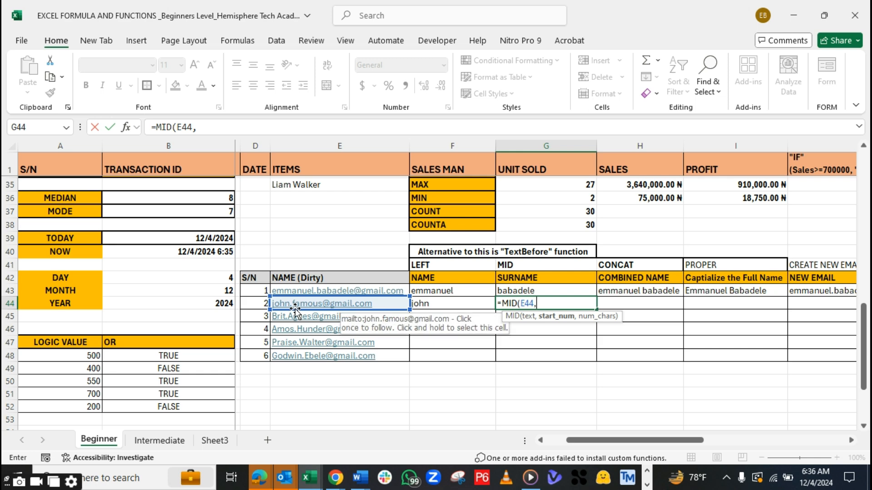
pyautogui.write('6')
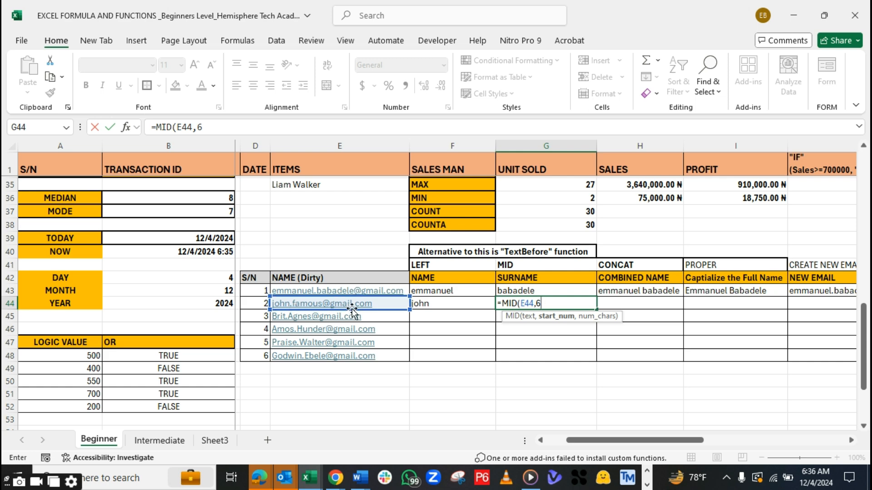
pyautogui.write(',')
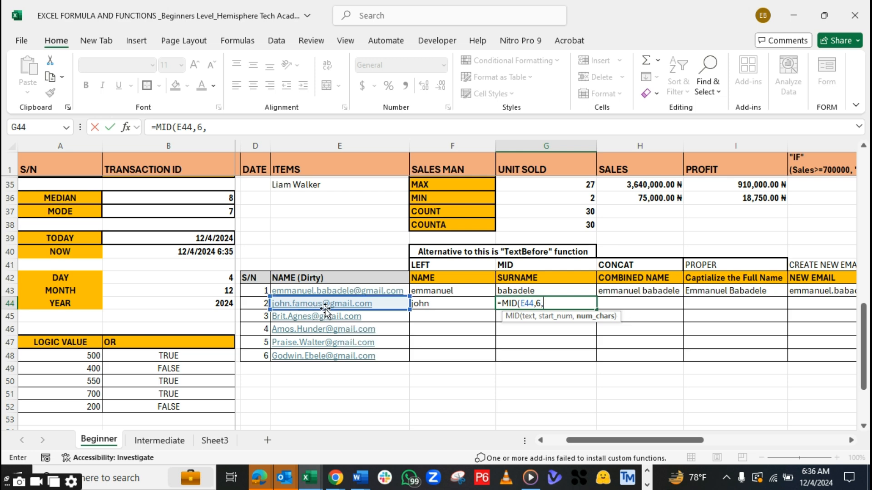
pyautogui.write('6')
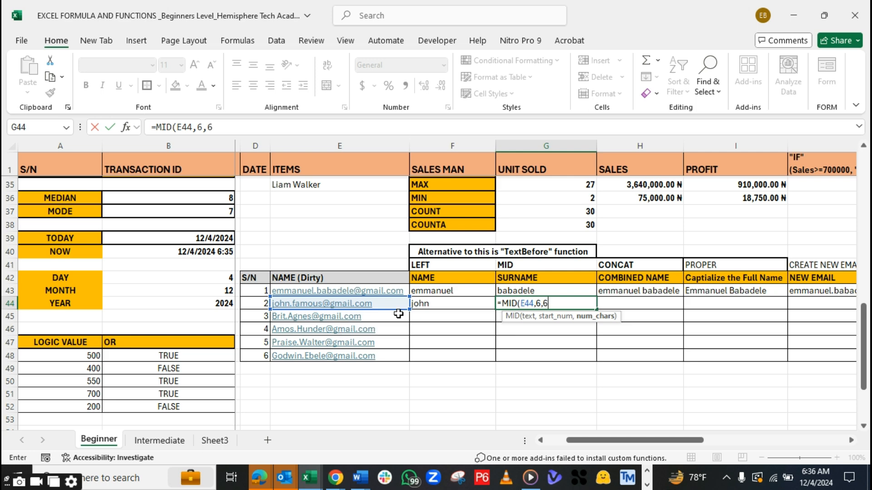
pyautogui.write(')')
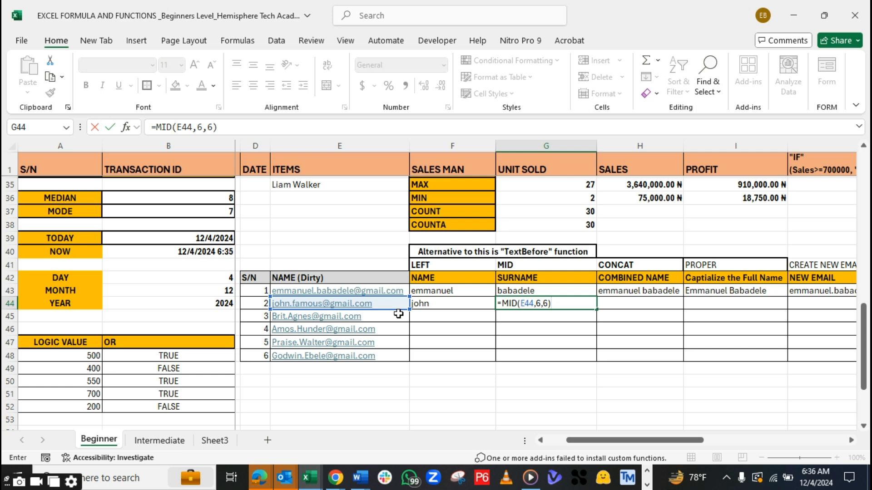
pyautogui.press('Return')
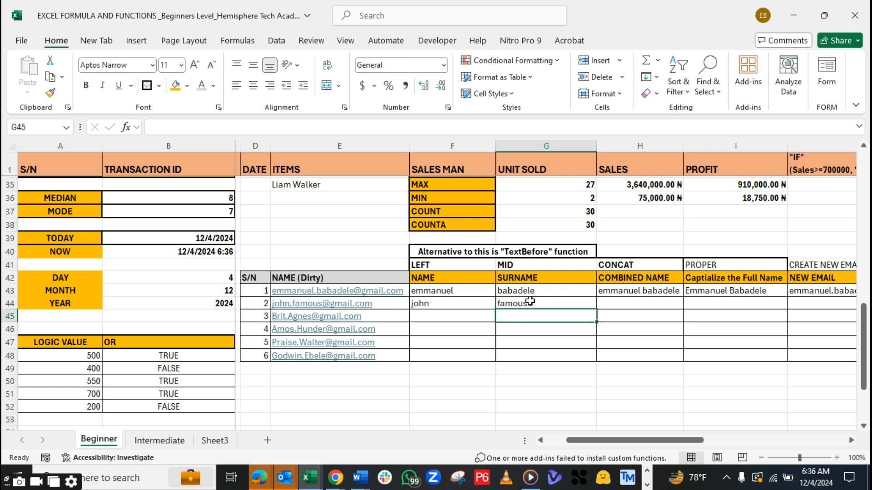
# Combine the second row's first name and surname with a space between them by entering =CONCAT(F44," ",G44) in H44
pyautogui.click(530, 302)
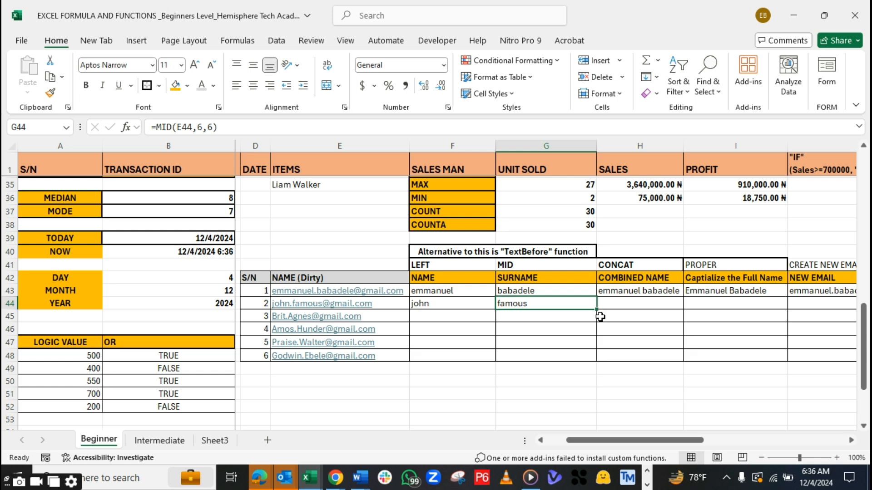
pyautogui.click(628, 303)
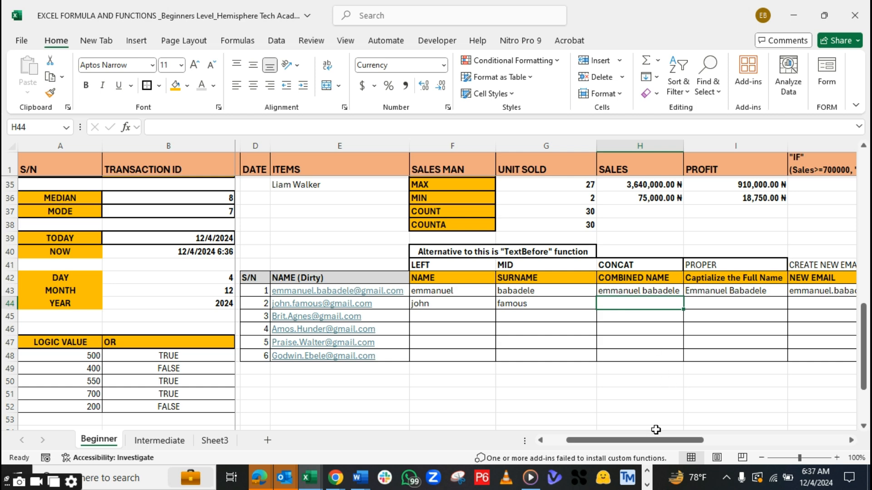
pyautogui.moveTo(636, 447); pyautogui.dragTo(659, 447)
pyautogui.write('=')
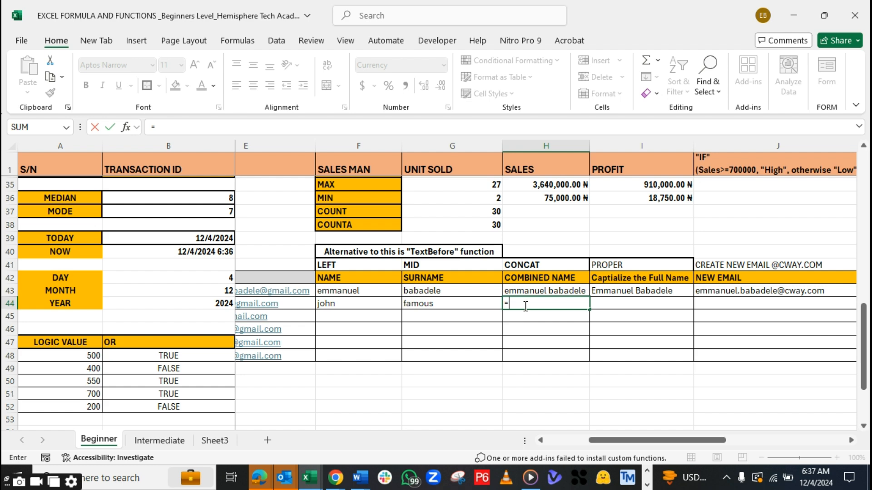
pyautogui.write('NCAT(')
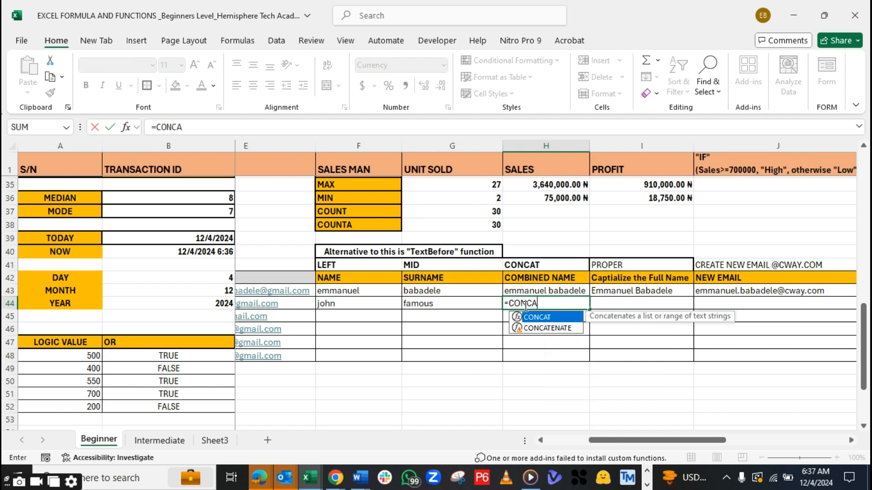
pyautogui.click(351, 304)
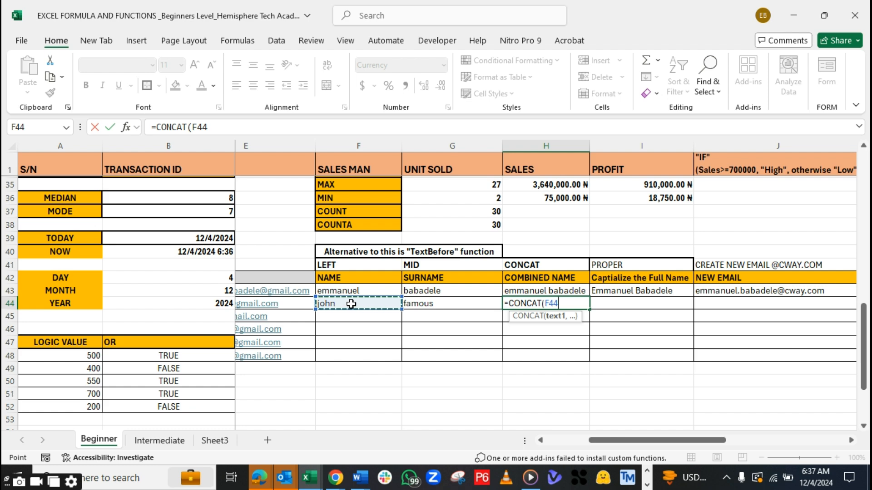
pyautogui.write(',')
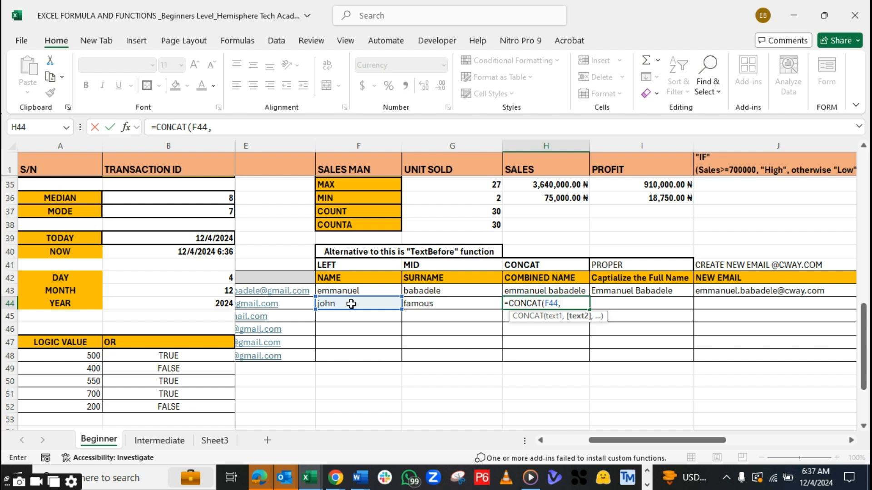
pyautogui.write('" ",')
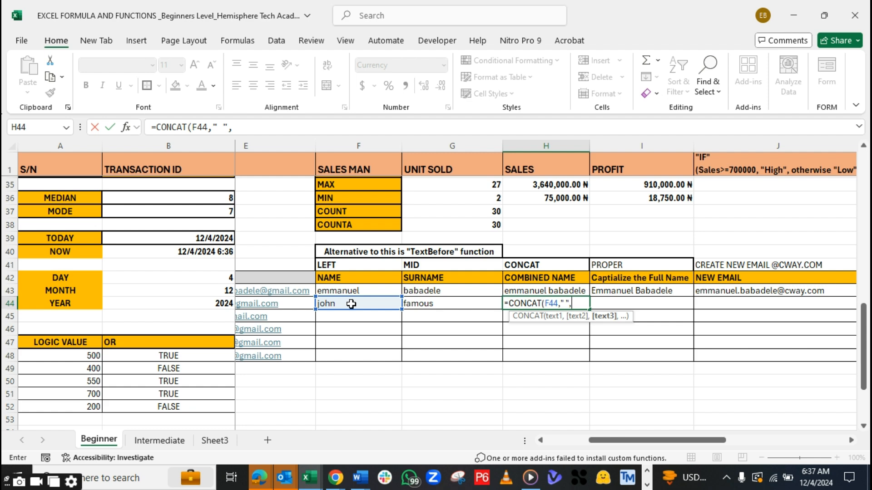
pyautogui.click(435, 305)
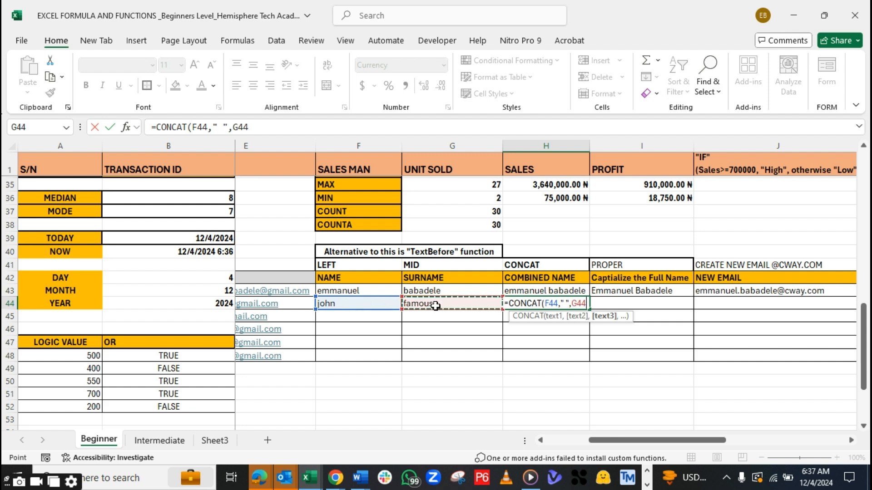
pyautogui.write(')')
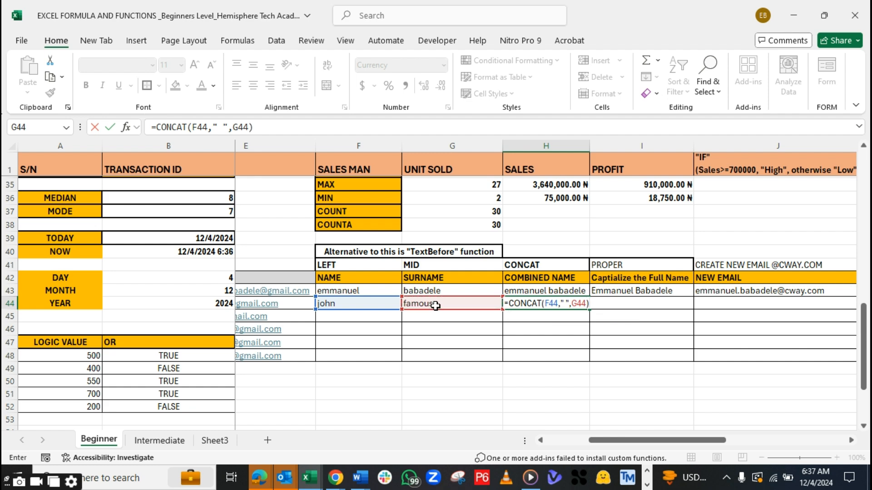
pyautogui.press('Return')
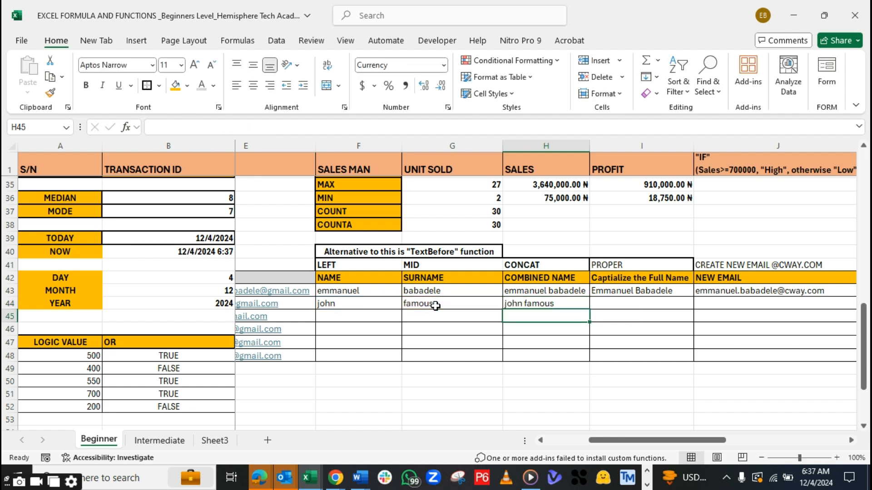
pyautogui.click(535, 302)
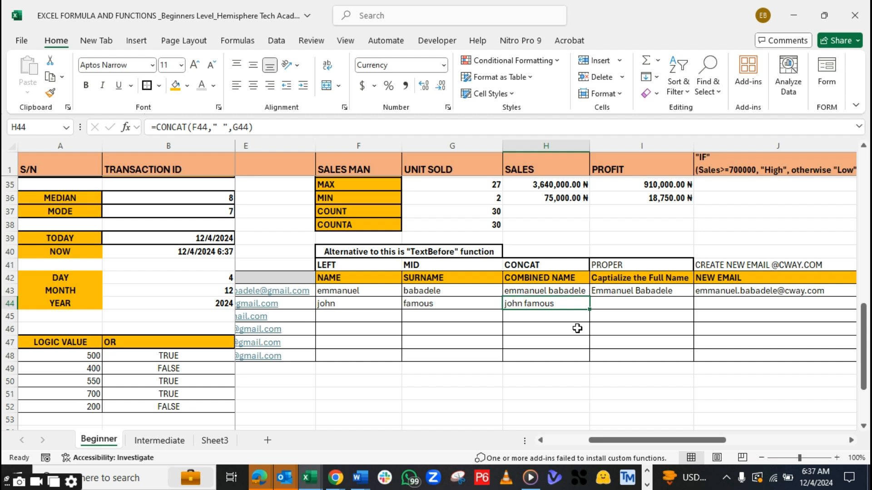
# Change the PROPER heading in I41, above the capitalised full name column, to "PROPER ()" and make it bold
pyautogui.click(618, 303)
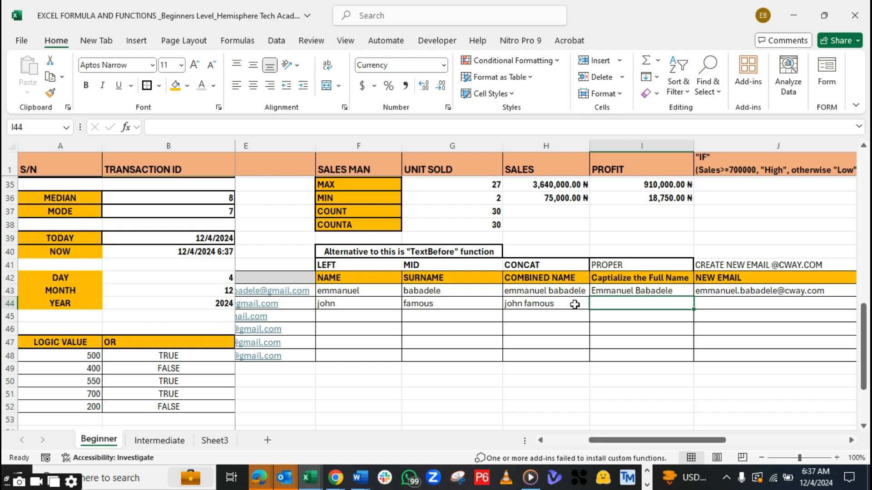
pyautogui.click(558, 303)
pyautogui.click(621, 304)
pyautogui.click(521, 308)
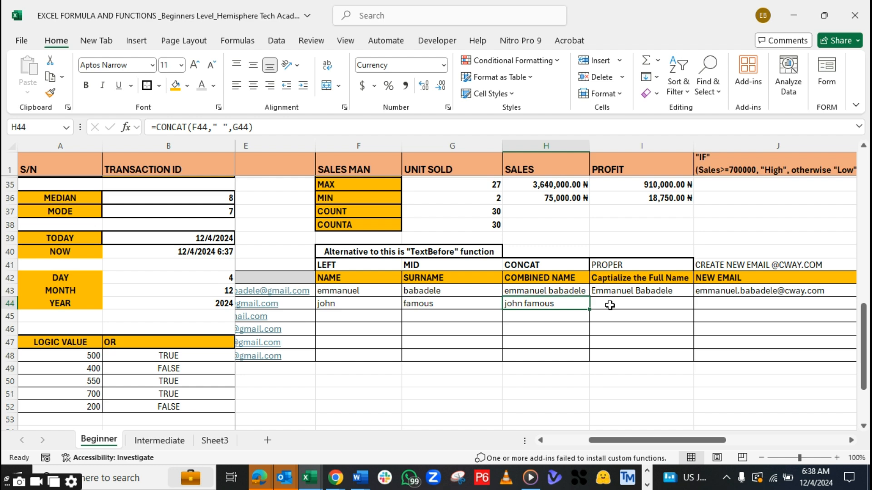
pyautogui.doubleClick(633, 265)
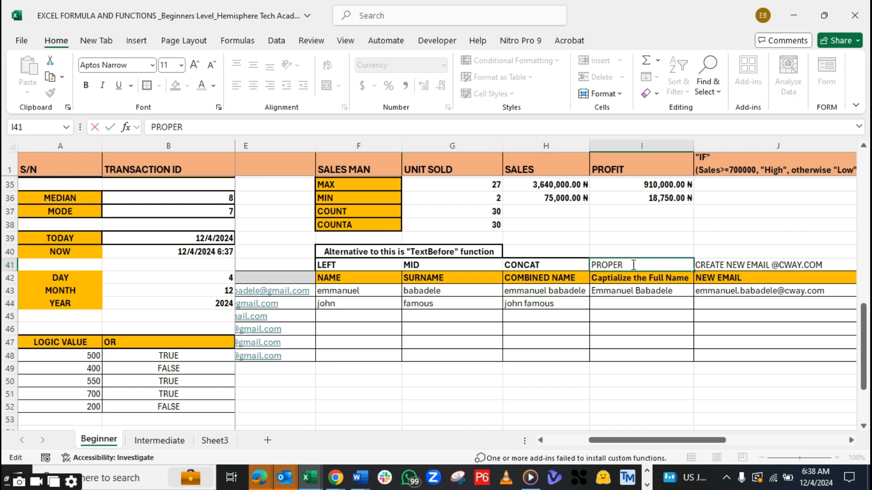
pyautogui.write('(')
pyautogui.press('Return')
pyautogui.click(632, 265)
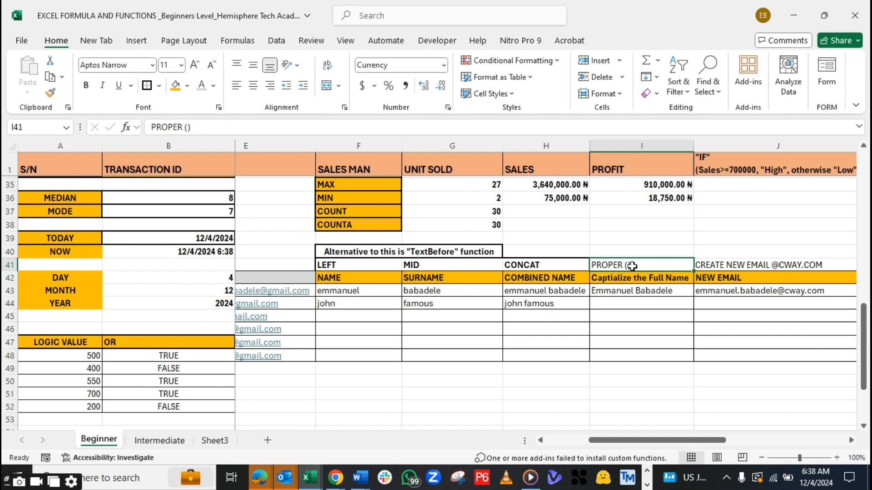
# Capitalise the combined name of the second row by entering =PROPER(H44) in I44
pyautogui.click(618, 302)
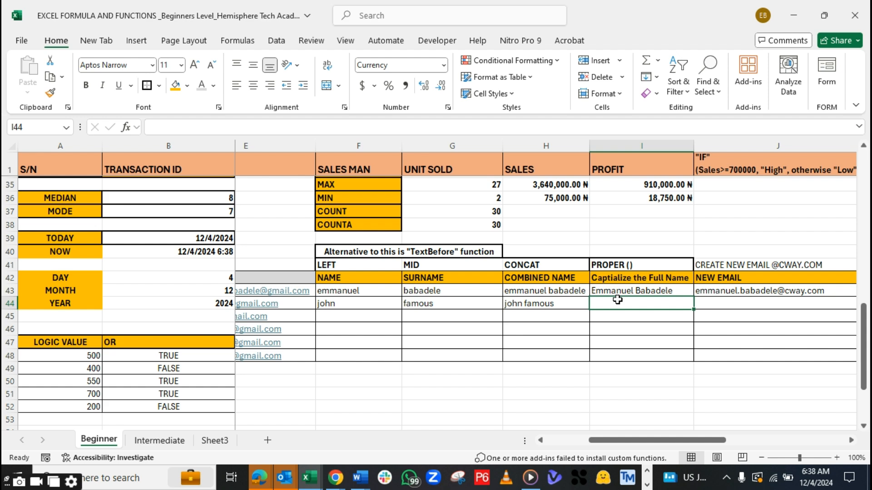
pyautogui.write('=PROPER')
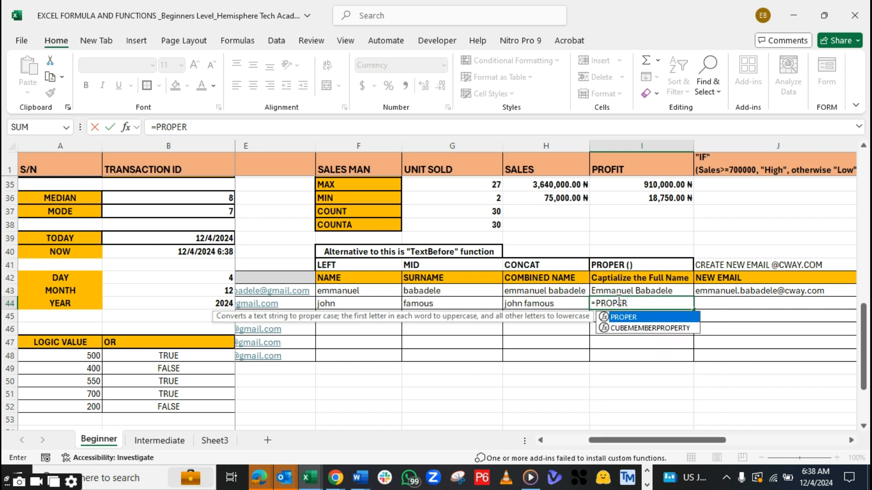
pyautogui.write('(')
pyautogui.click(539, 302)
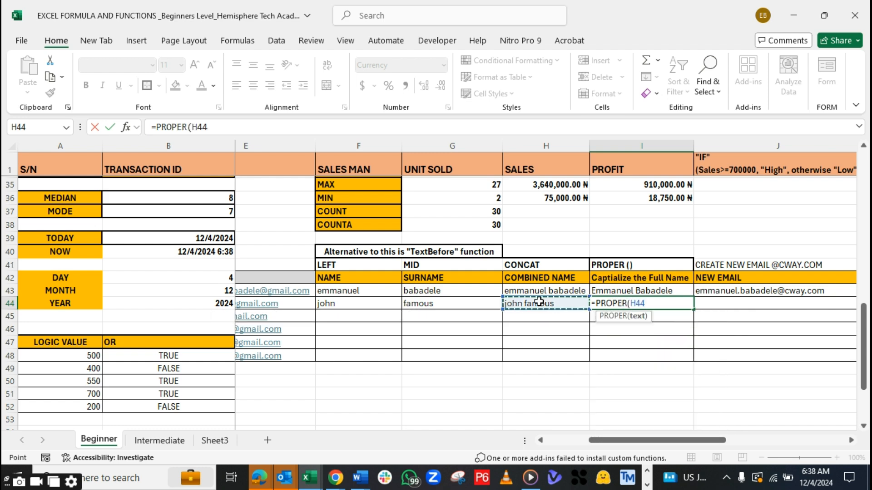
pyautogui.write(')')
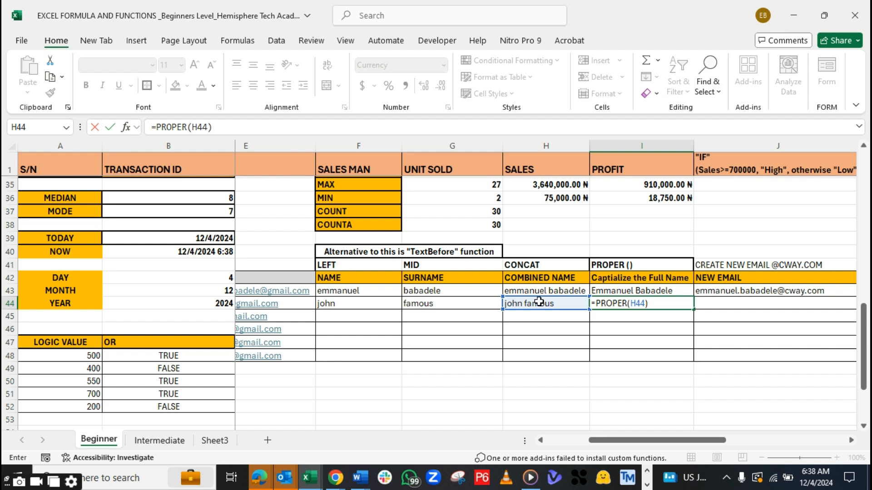
pyautogui.press('Return')
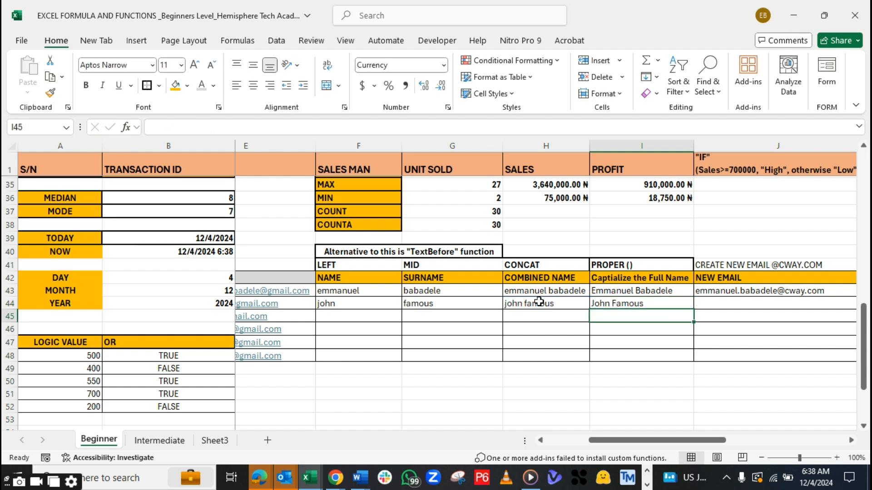
pyautogui.click(652, 305)
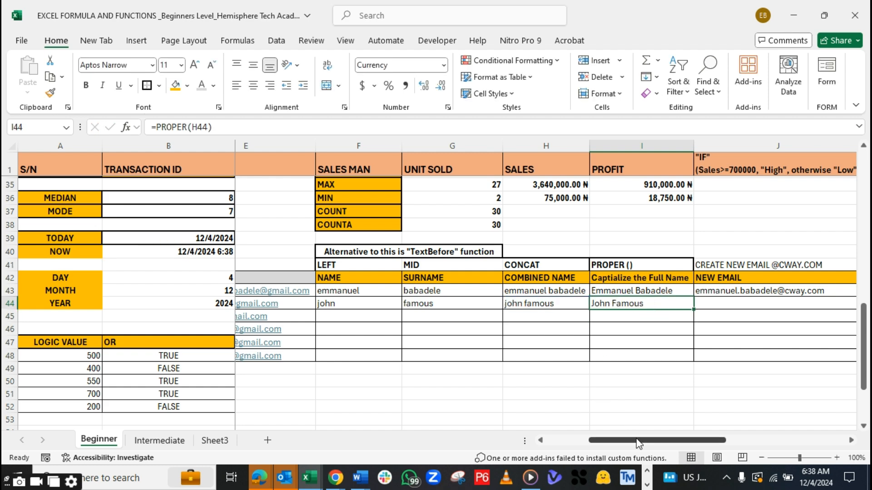
pyautogui.moveTo(638, 443); pyautogui.dragTo(644, 422)
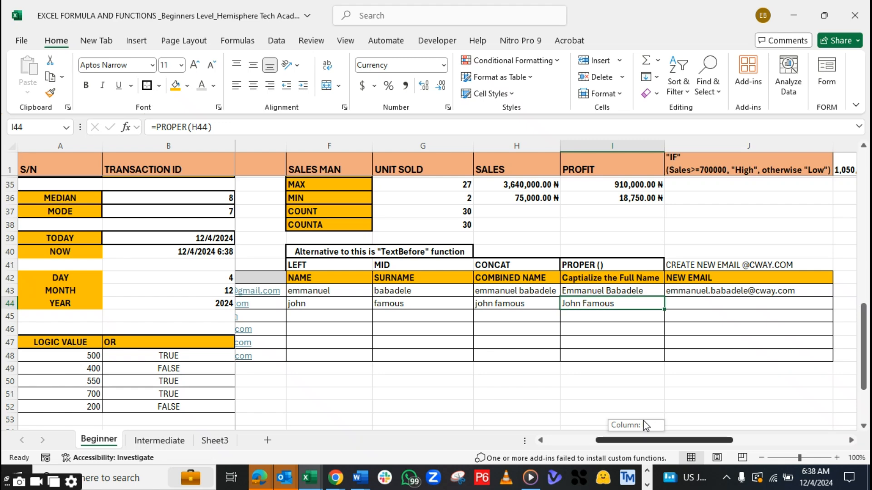
pyautogui.moveTo(643, 421); pyautogui.dragTo(643, 420)
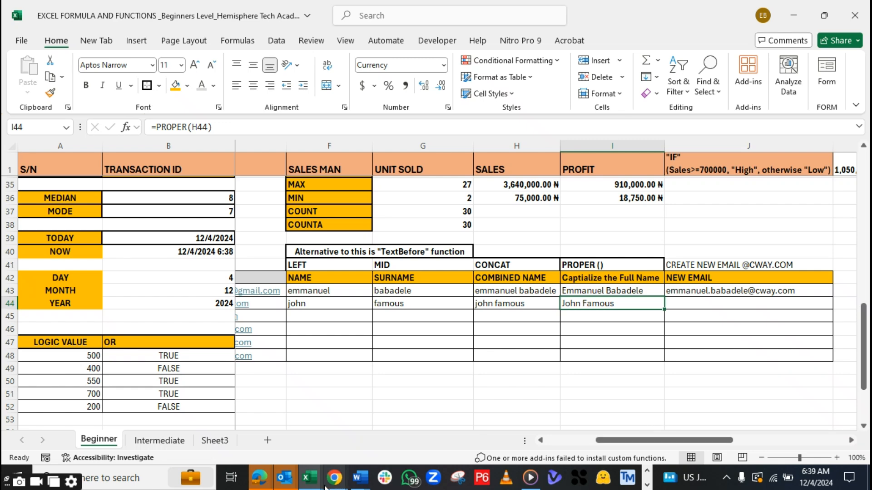
pyautogui.moveTo(316, 486)
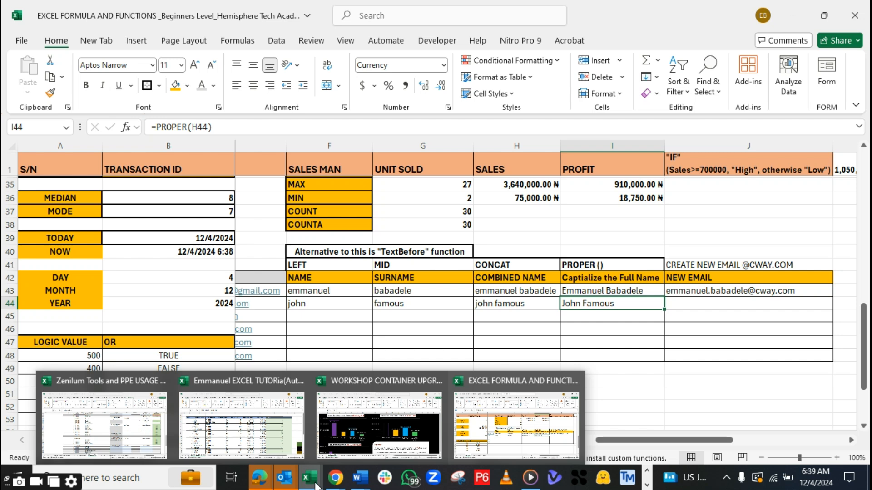
pyautogui.click(722, 393)
pyautogui.moveTo(677, 440); pyautogui.dragTo(661, 440)
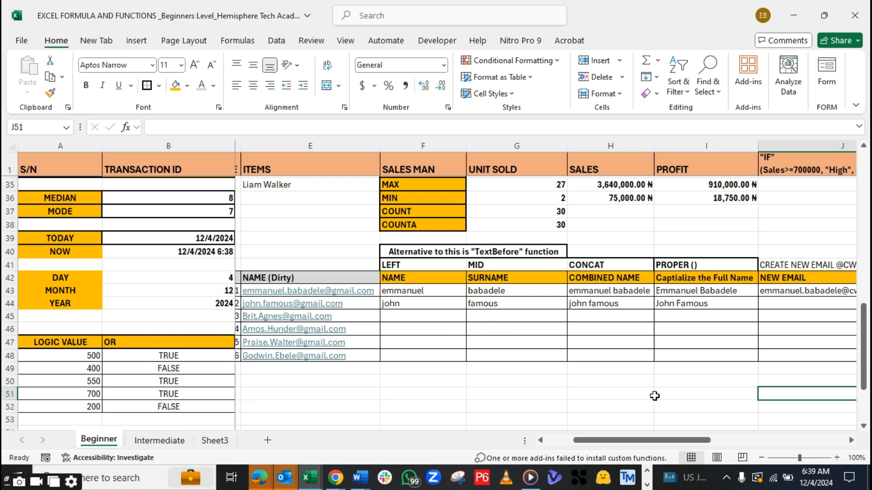
pyautogui.moveTo(613, 445); pyautogui.dragTo(661, 441)
pyautogui.click(609, 277)
pyautogui.click(609, 263)
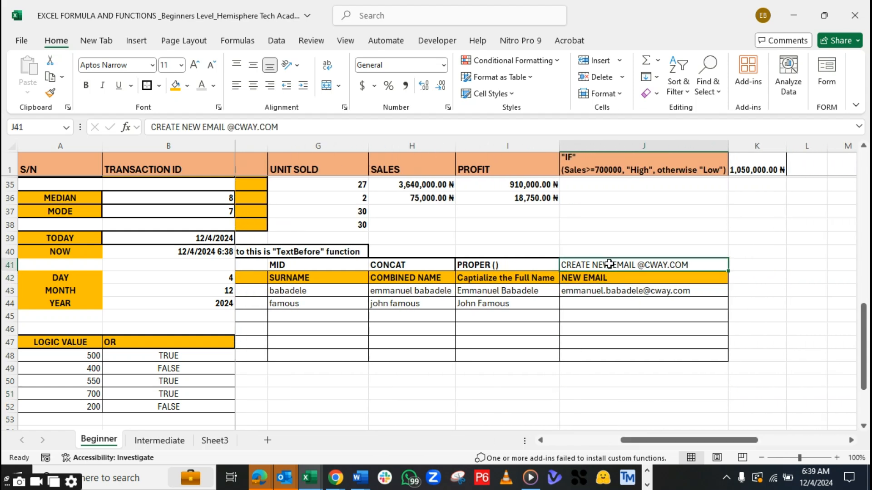
pyautogui.click(606, 291)
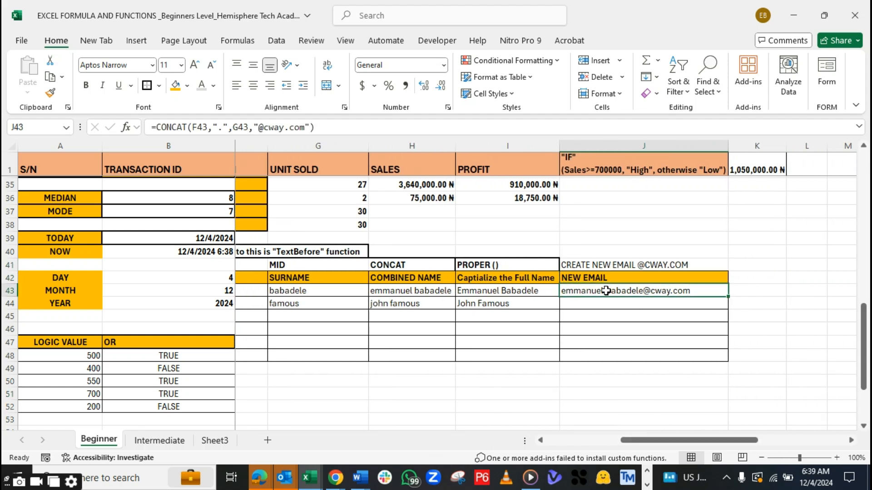
pyautogui.click(607, 308)
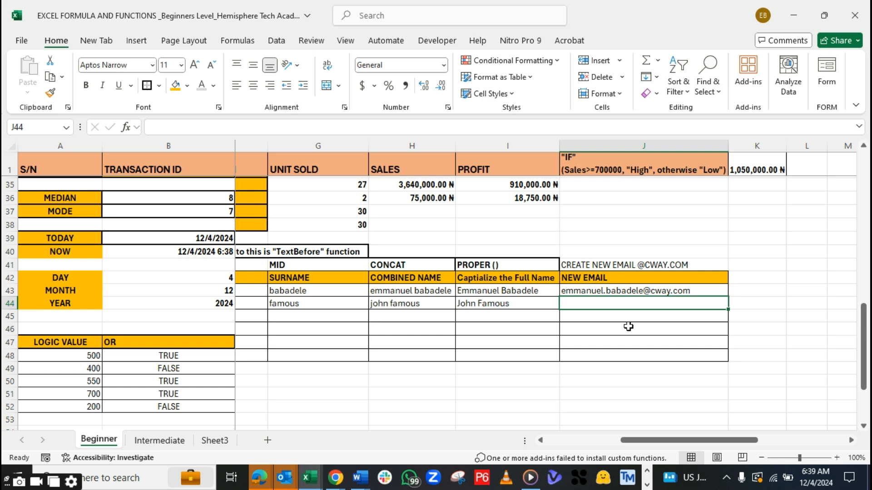
pyautogui.click(599, 265)
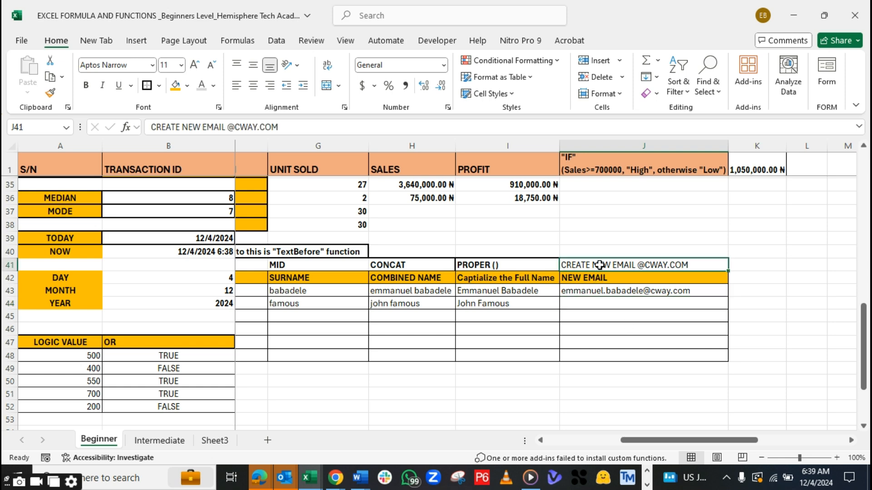
pyautogui.hotkey('ctrl', 'b')
pyautogui.click(589, 302)
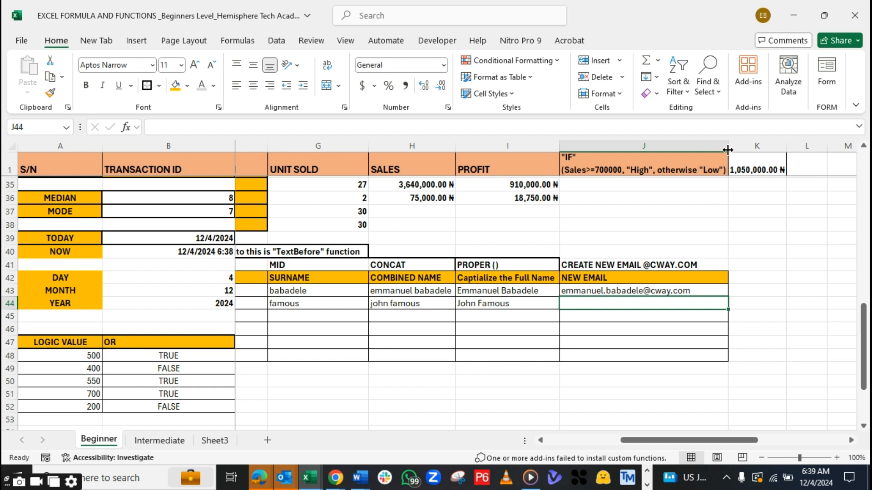
pyautogui.moveTo(728, 146); pyautogui.dragTo(749, 146)
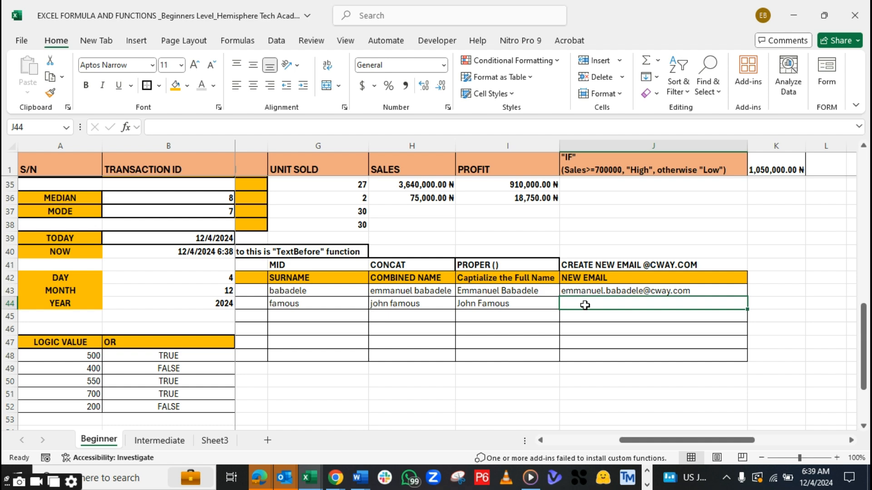
# Examine the CONCAT formula in J43 that builds the first row's new e-mail
pyautogui.click(472, 292)
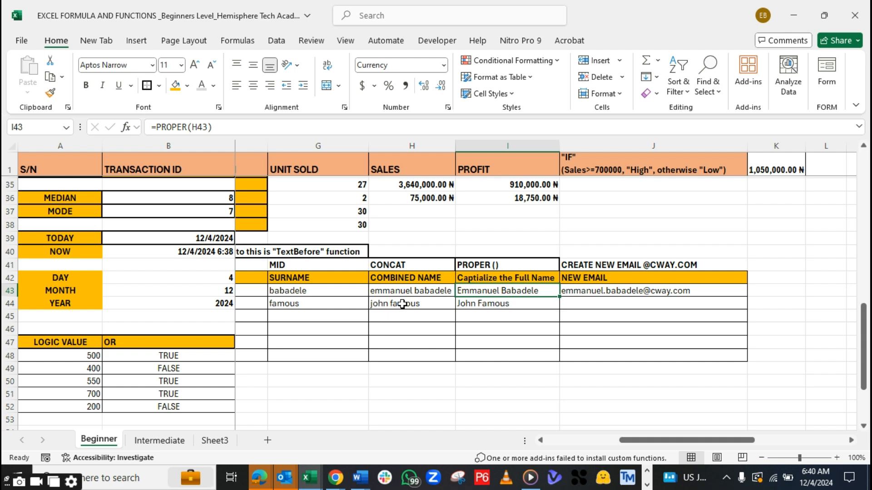
pyautogui.click(591, 301)
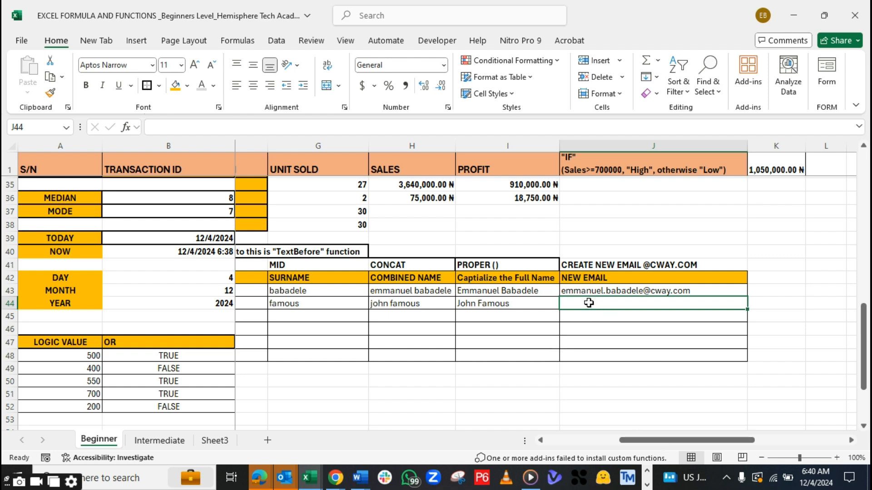
pyautogui.click(656, 289)
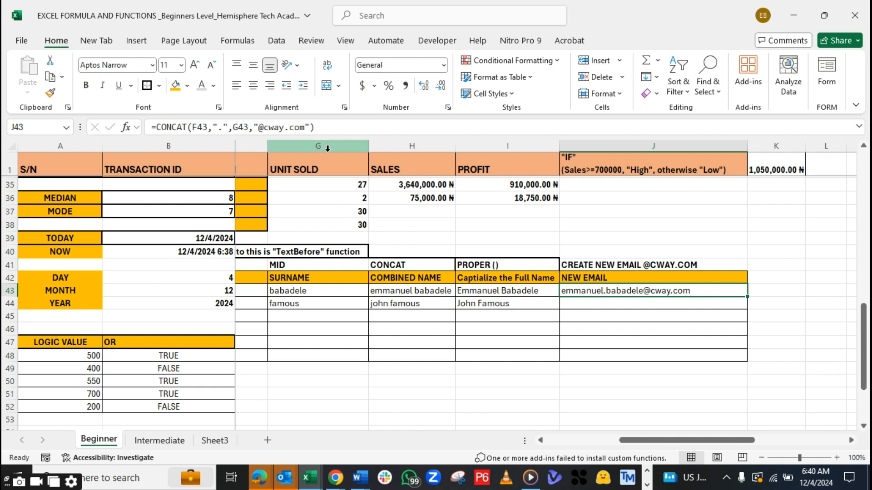
pyautogui.click(326, 125)
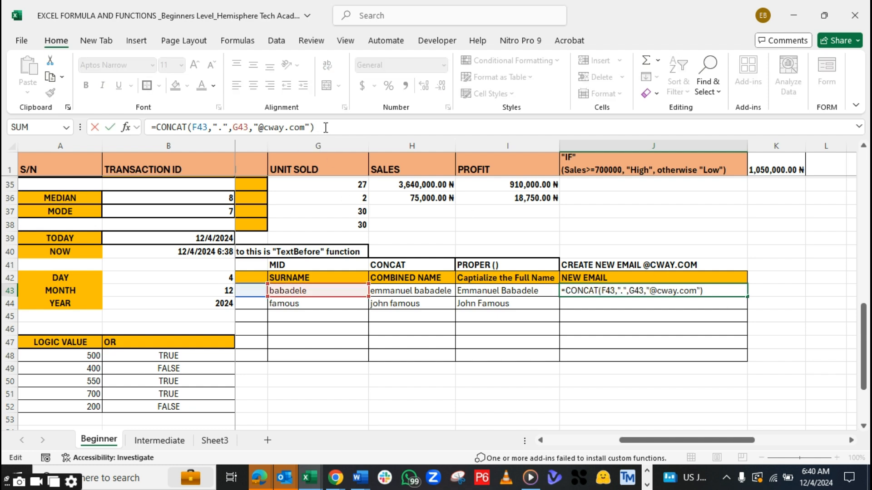
pyautogui.moveTo(327, 124); pyautogui.dragTo(150, 129)
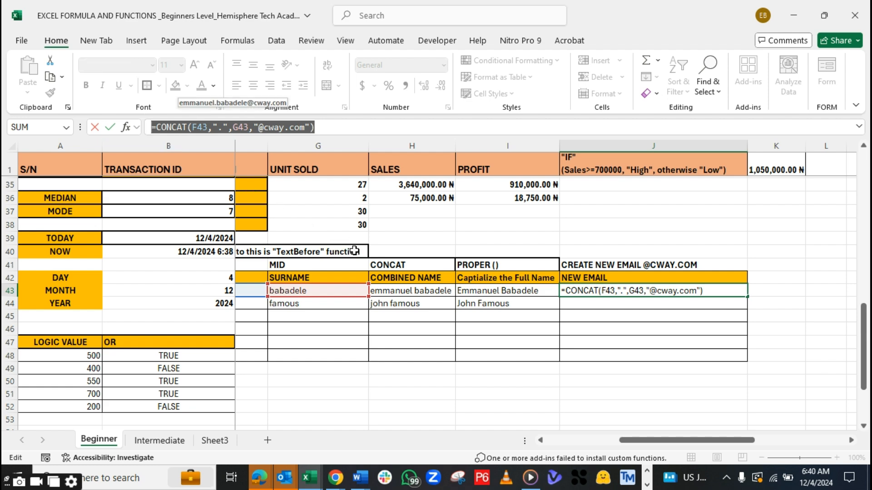
pyautogui.press('Return')
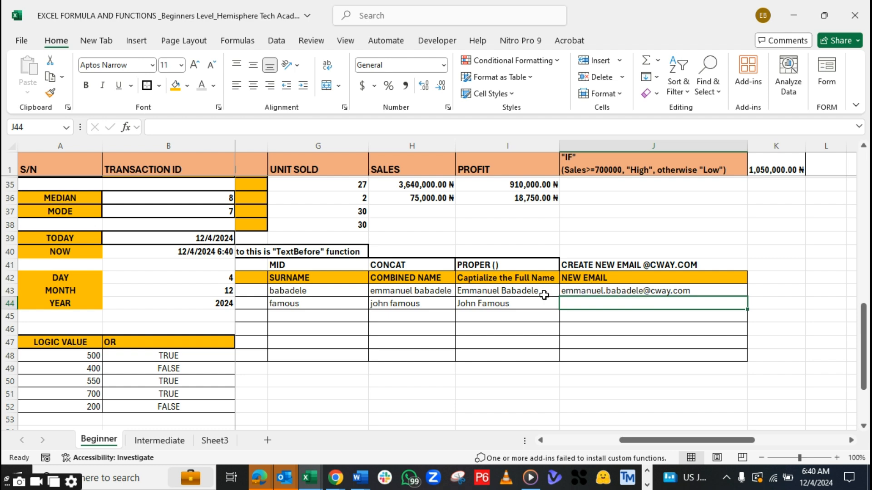
# Try filling the new e-mail formula from J43 down to J44, and clear J44 again
pyautogui.click(514, 293)
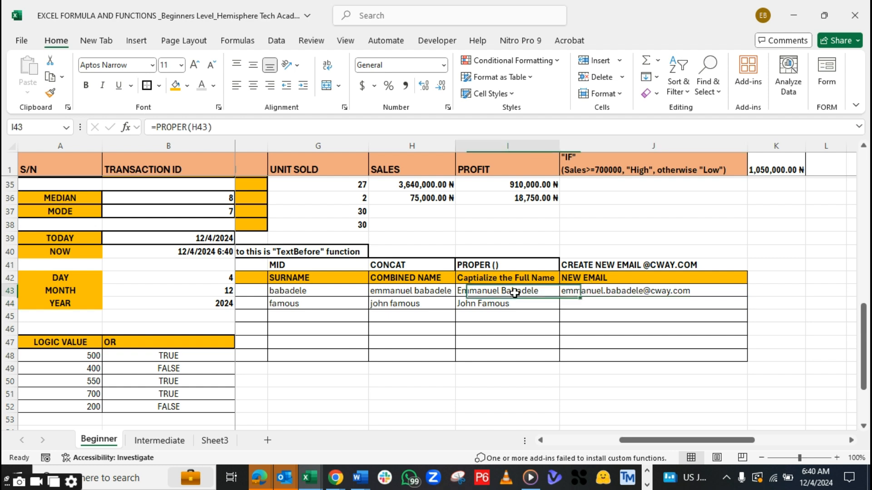
pyautogui.click(613, 292)
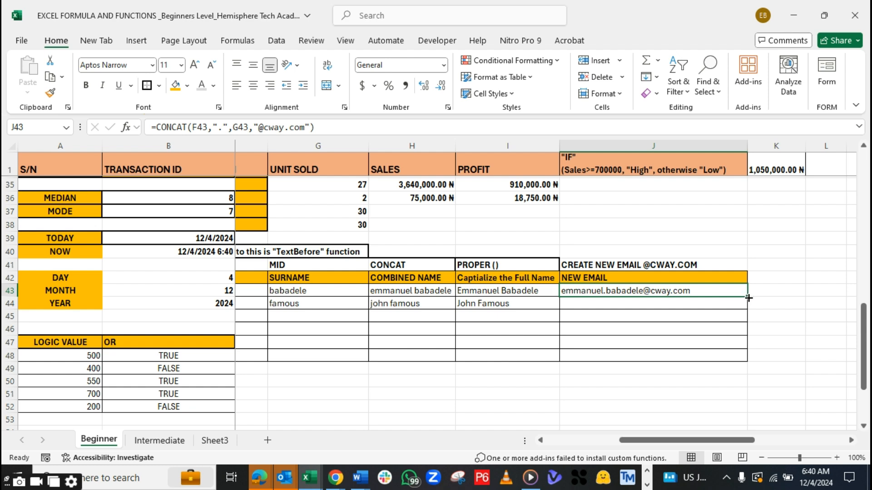
pyautogui.moveTo(748, 298); pyautogui.dragTo(744, 312)
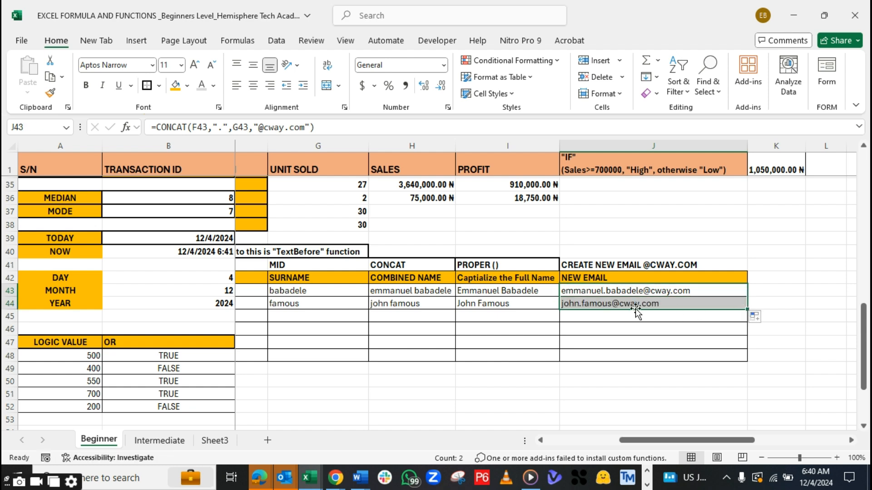
pyautogui.click(676, 305)
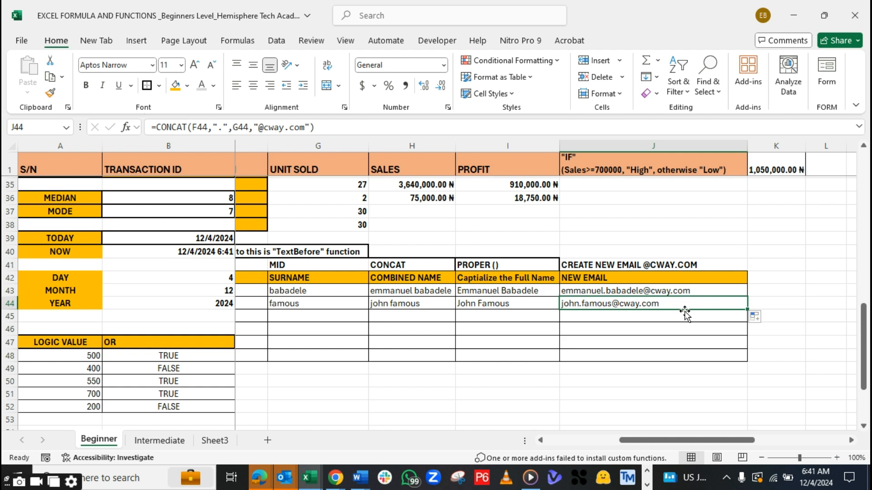
pyautogui.press('BackSpace')
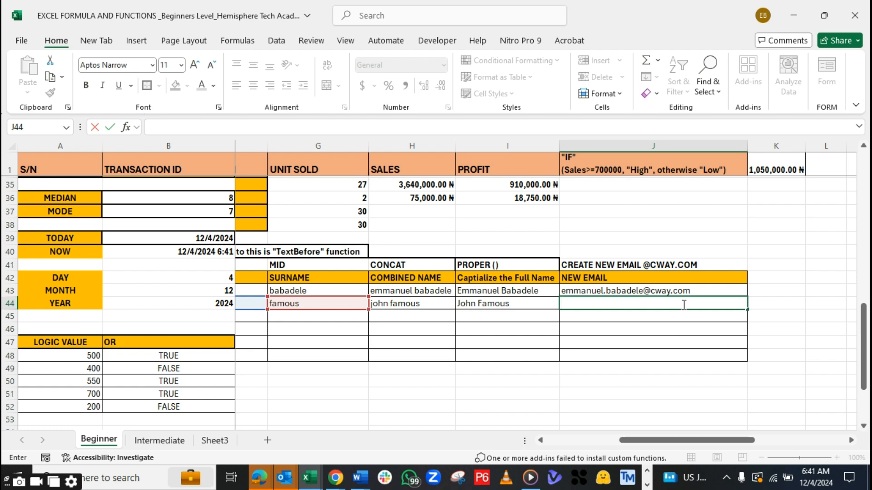
pyautogui.press('Escape')
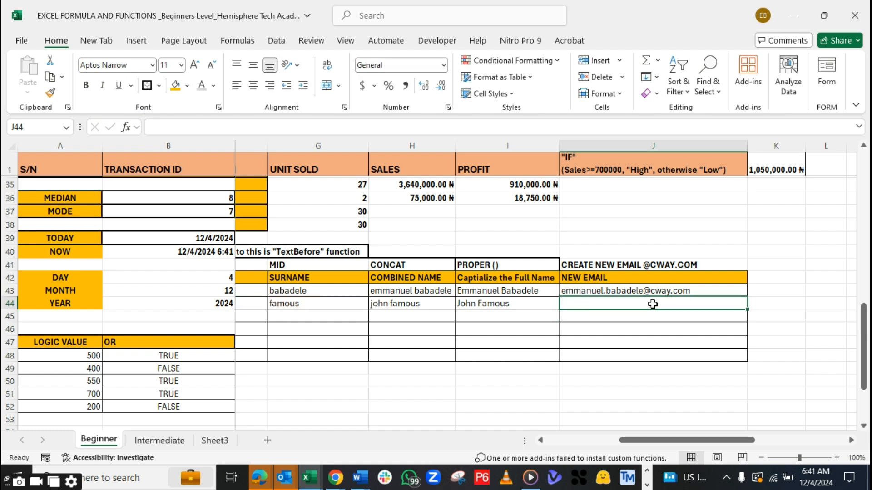
pyautogui.write('=C')
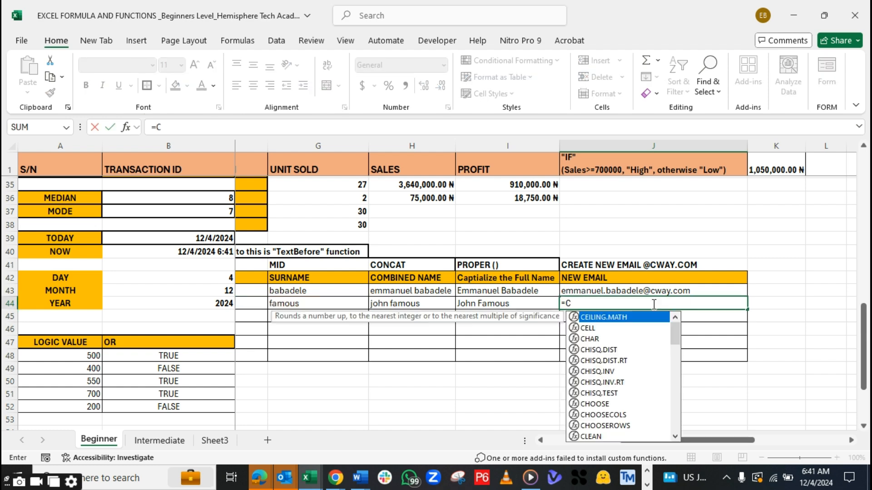
pyautogui.write('ONCAT(')
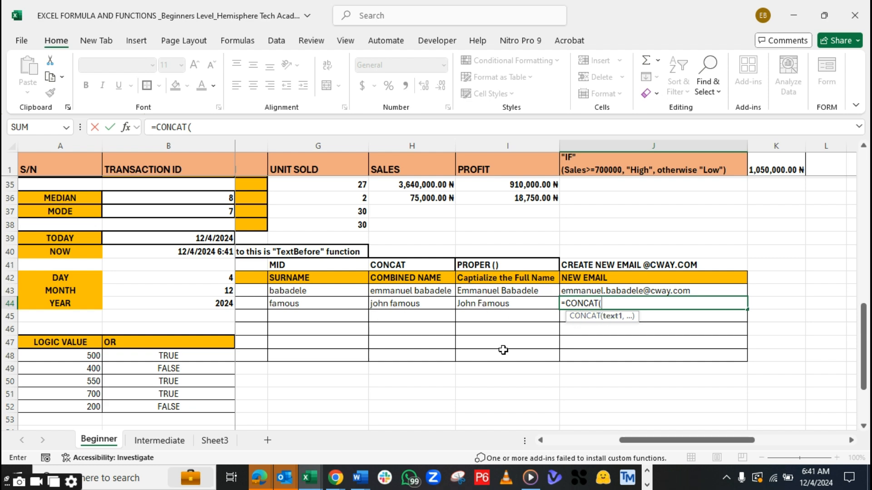
pyautogui.moveTo(642, 440); pyautogui.dragTo(613, 443)
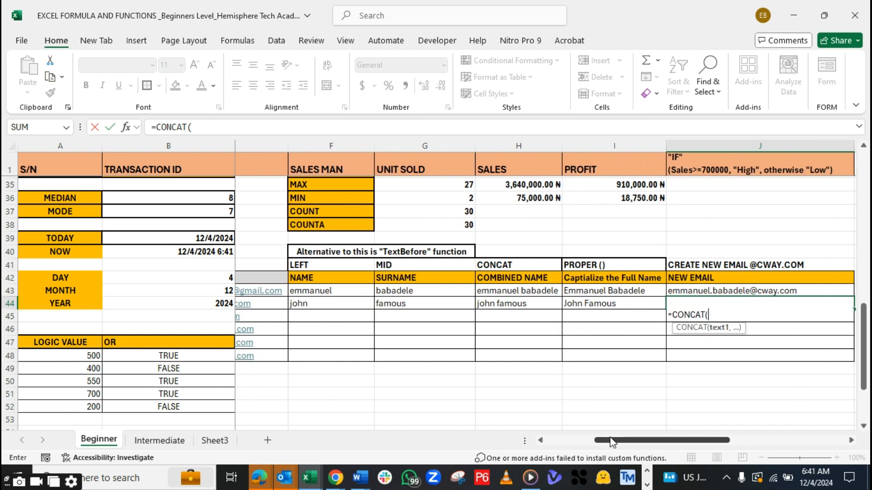
pyautogui.click(321, 294)
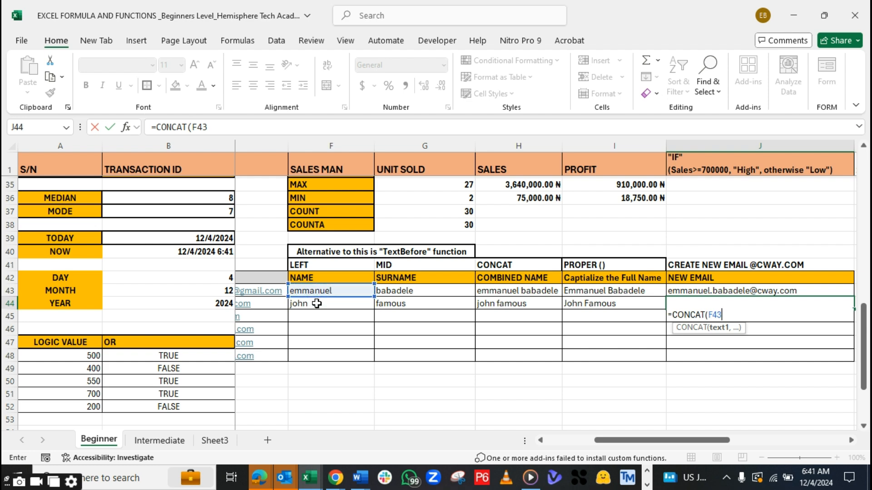
pyautogui.press('Return')
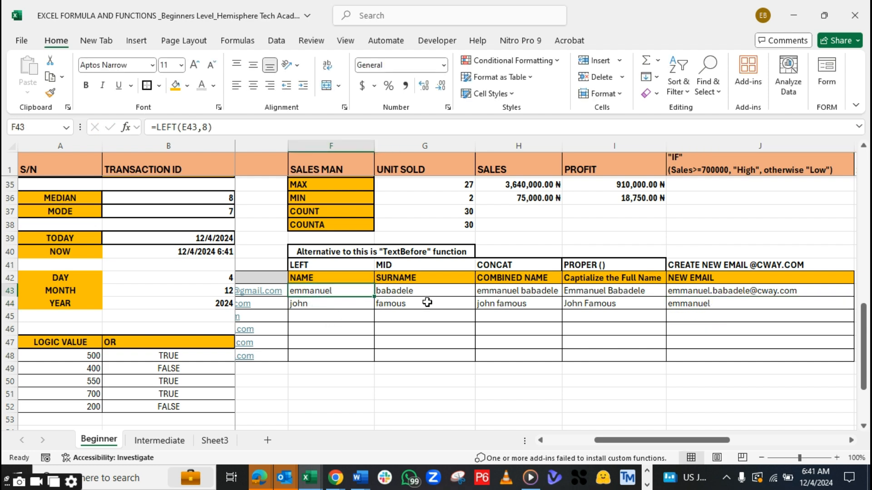
pyautogui.click(690, 305)
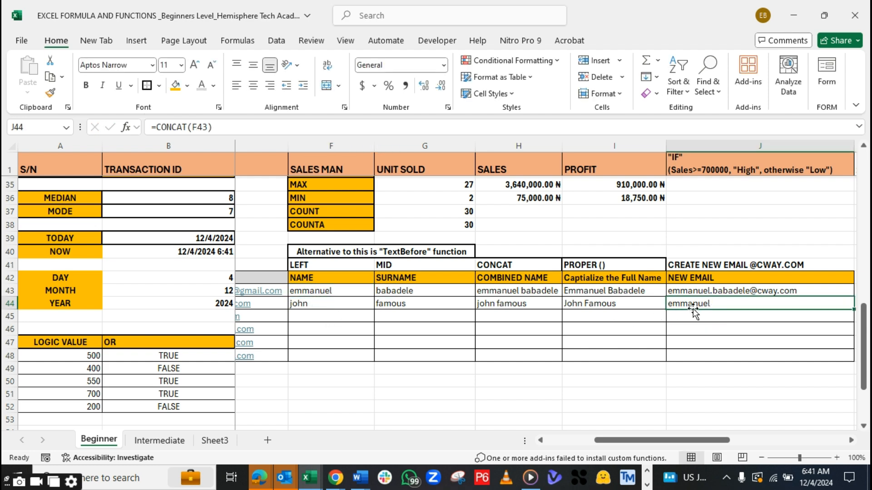
pyautogui.doubleClick(694, 311)
pyautogui.press('Return')
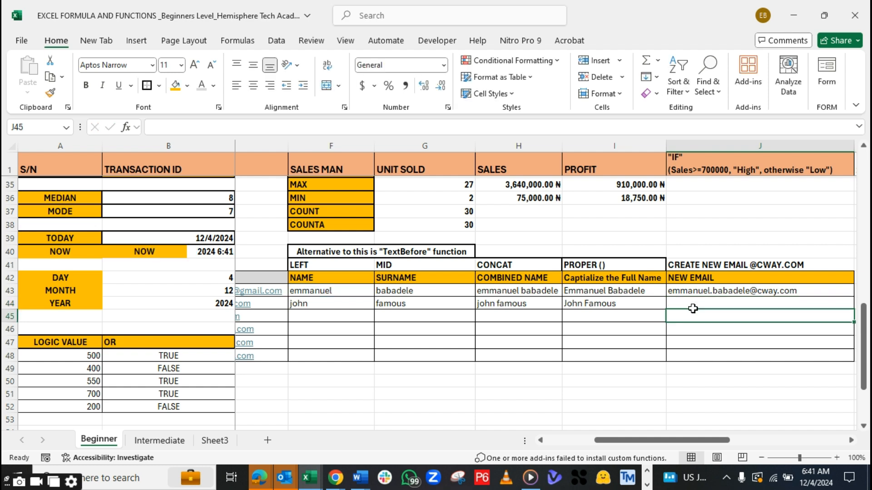
pyautogui.press('Up')
pyautogui.press('Up')
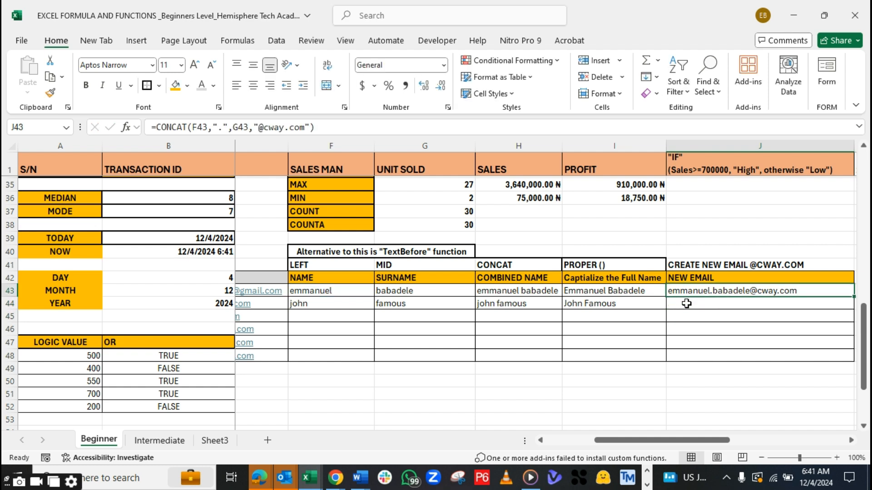
# Begin the second row's new e-mail formula in J44 with =CONCAT(F44,".",G44, joining first name and surname with a dot
pyautogui.click(683, 309)
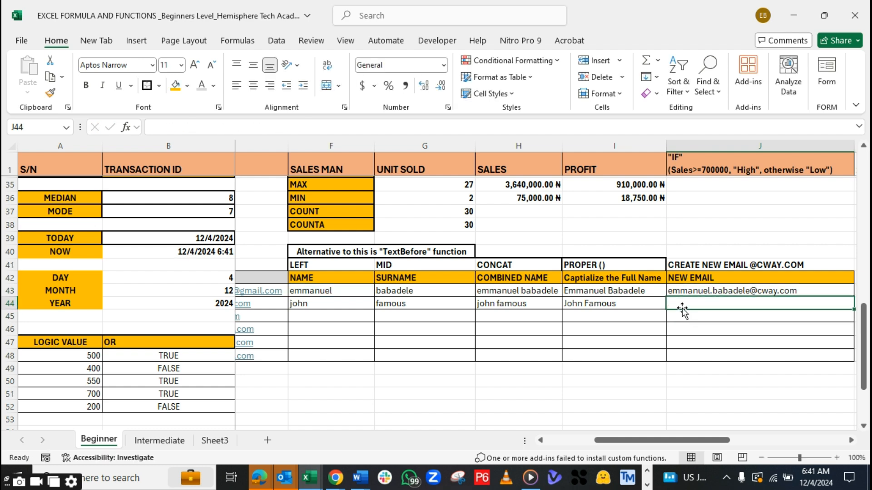
pyautogui.write('=')
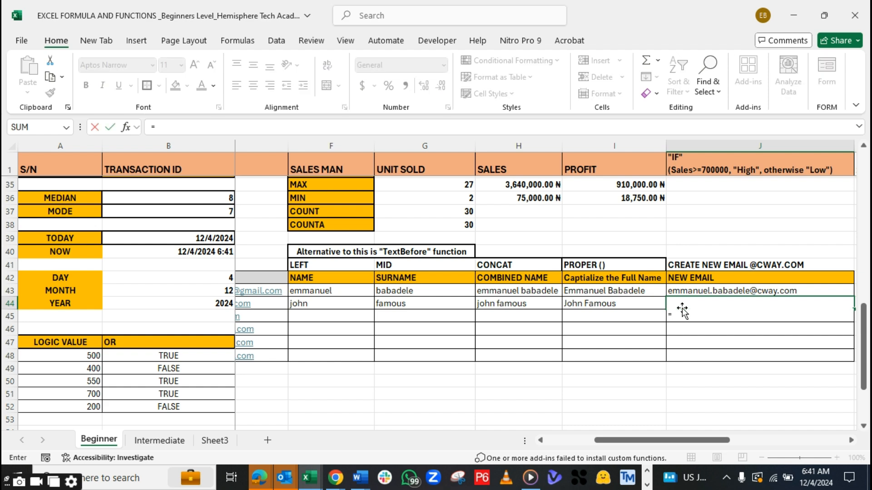
pyautogui.click(327, 296)
pyautogui.click(327, 305)
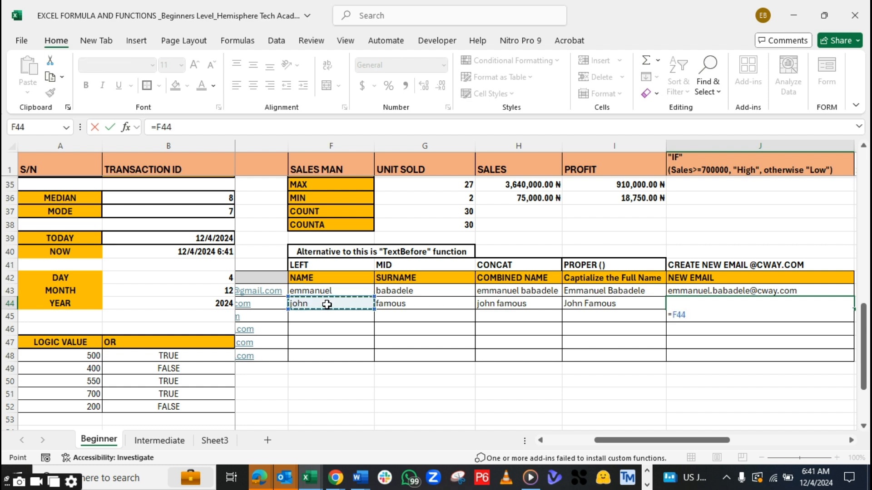
pyautogui.press('BackSpace')
pyautogui.press('BackSpace')
pyautogui.press('BackSpace')
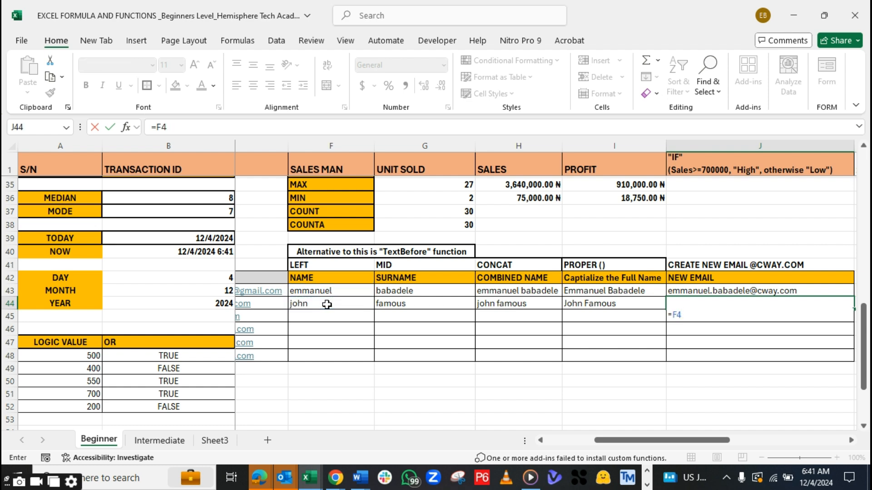
pyautogui.write('CON')
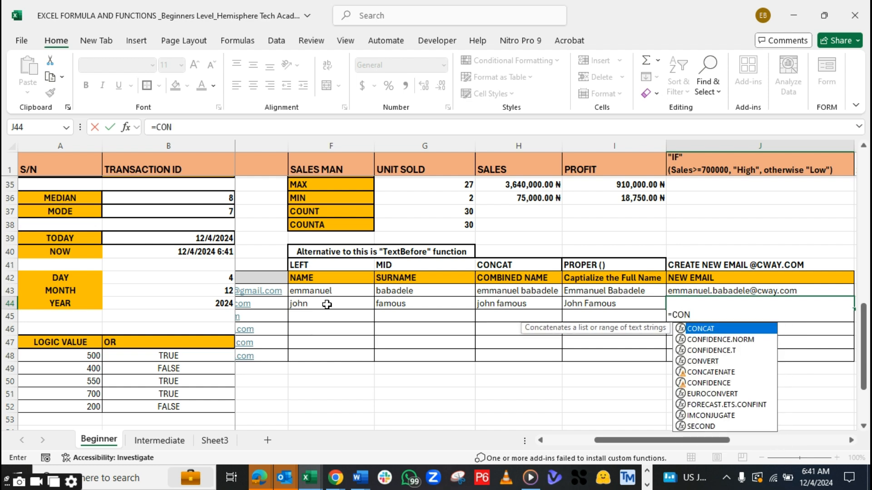
pyautogui.write('CAT(')
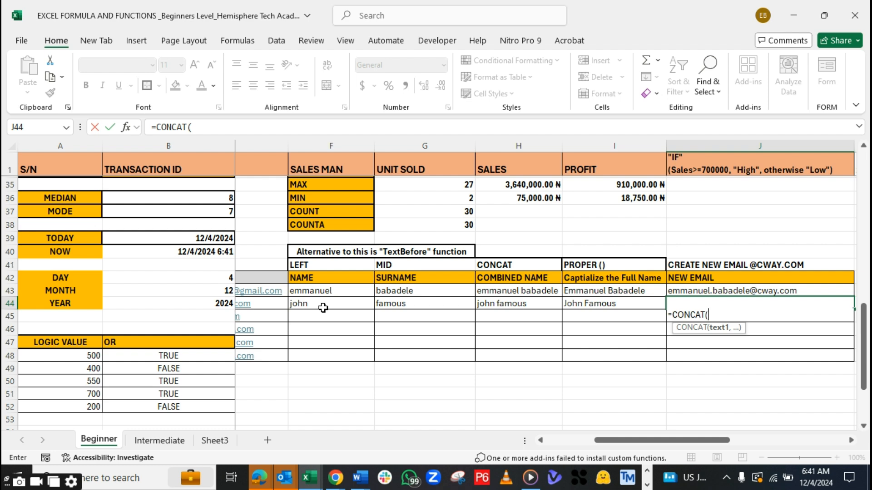
pyautogui.write('F')
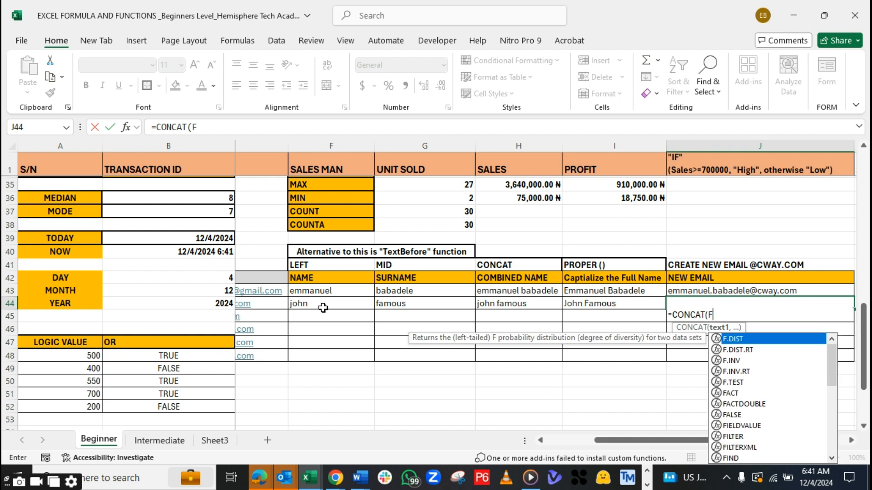
pyautogui.write('44')
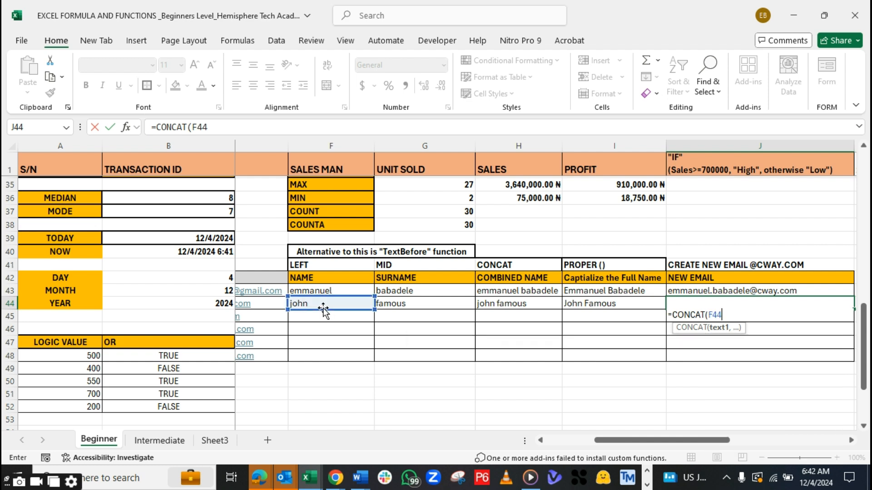
pyautogui.write(',')
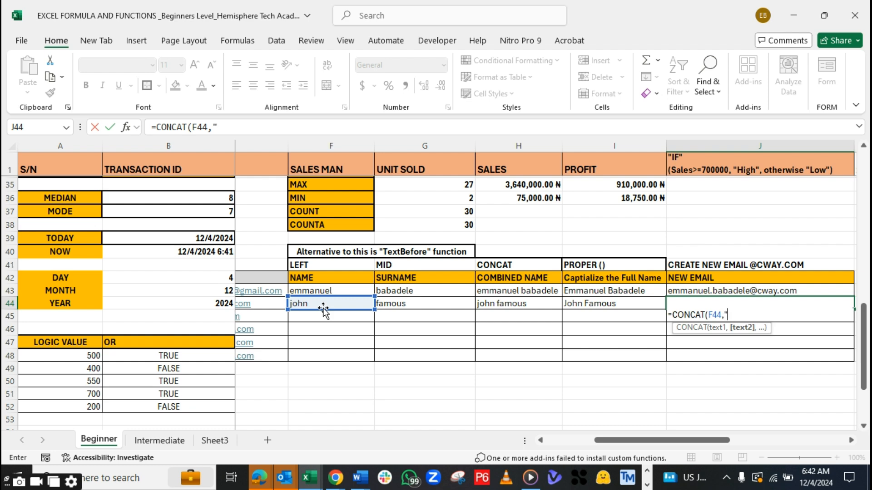
pyautogui.write('.",')
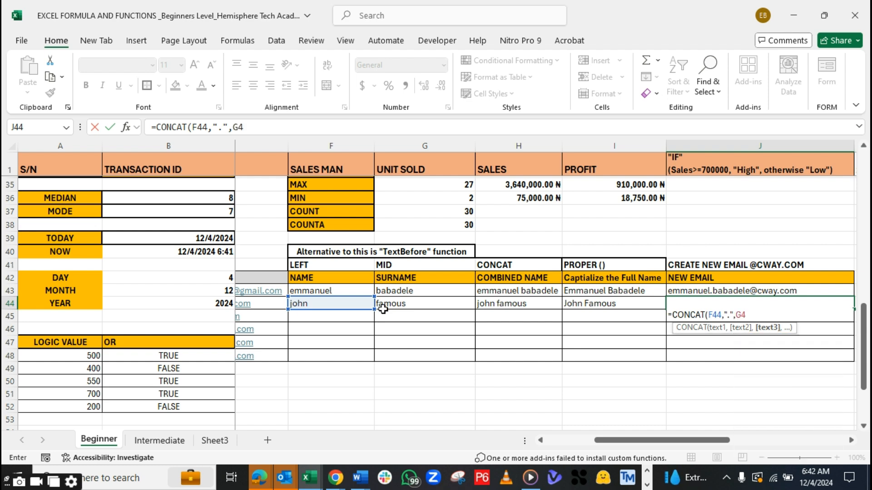
pyautogui.click(383, 308)
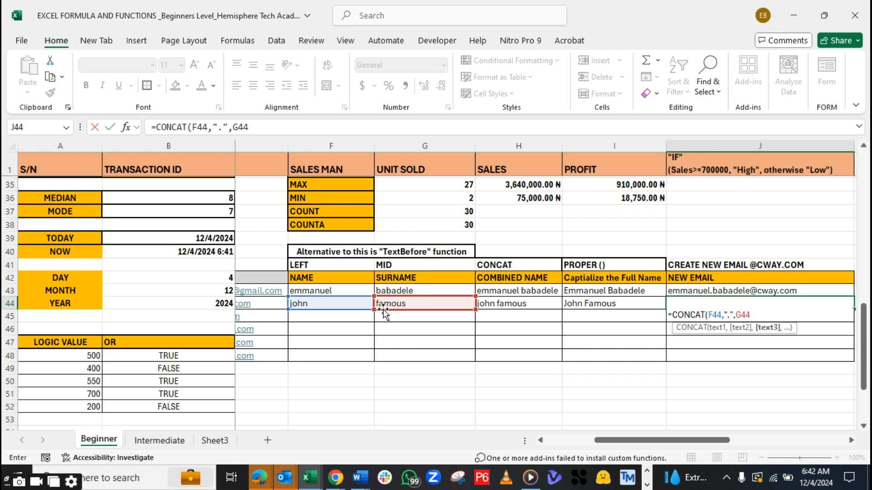
pyautogui.write(',"')
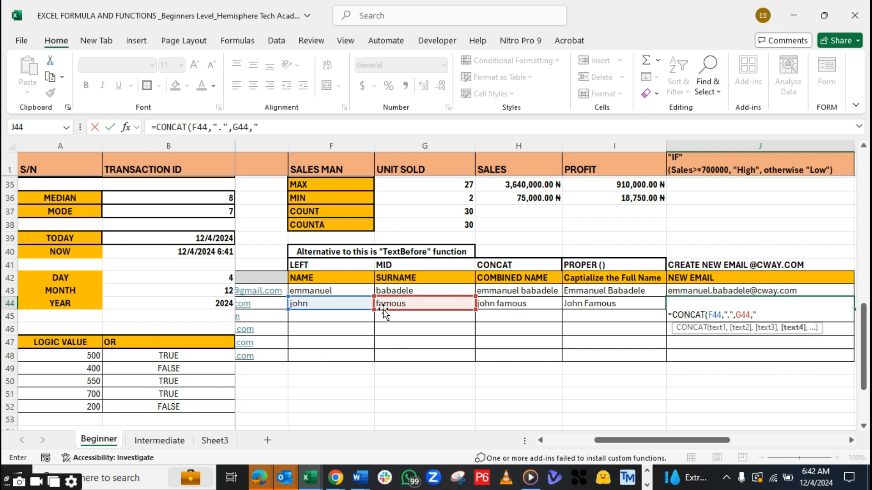
pyautogui.write('@CWAY')
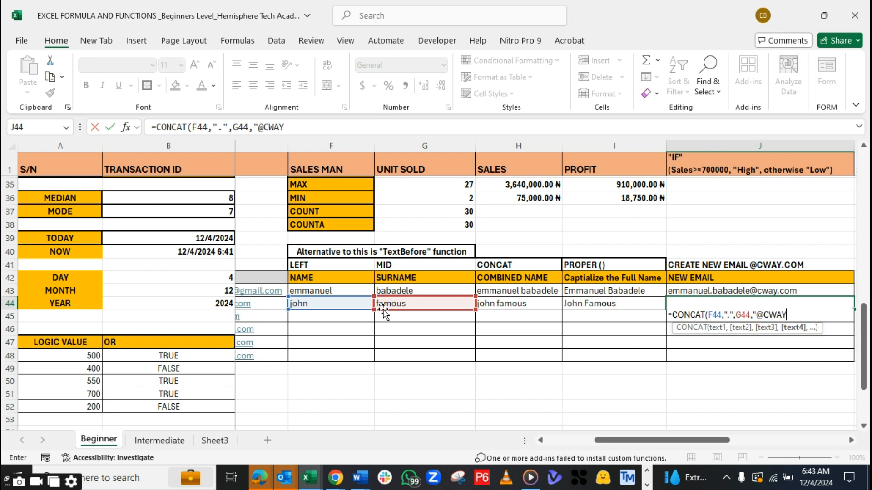
pyautogui.press('BackSpace')
pyautogui.press('BackSpace')
pyautogui.press('BackSpace')
pyautogui.press('BackSpace')
pyautogui.write('cway.com')
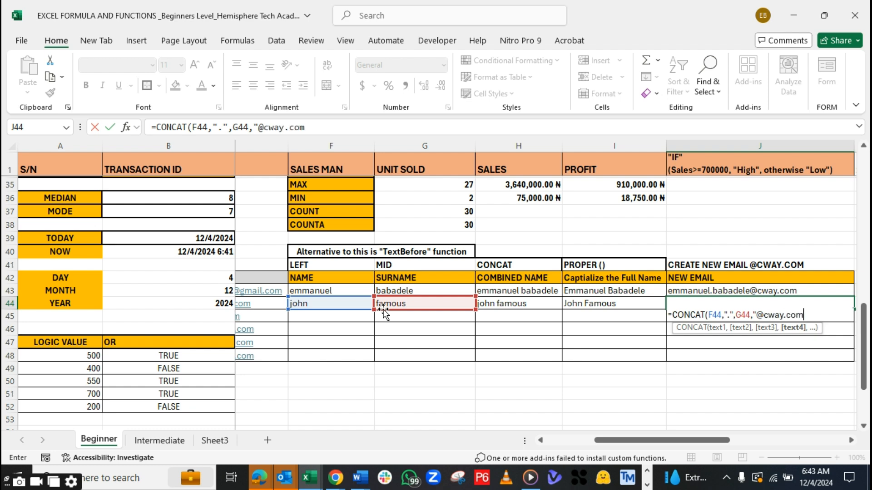
pyautogui.write('")')
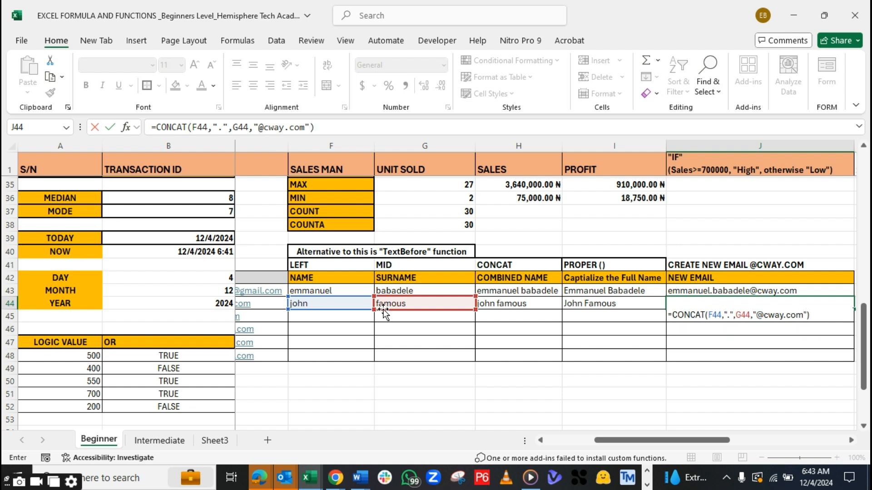
pyautogui.press('Return')
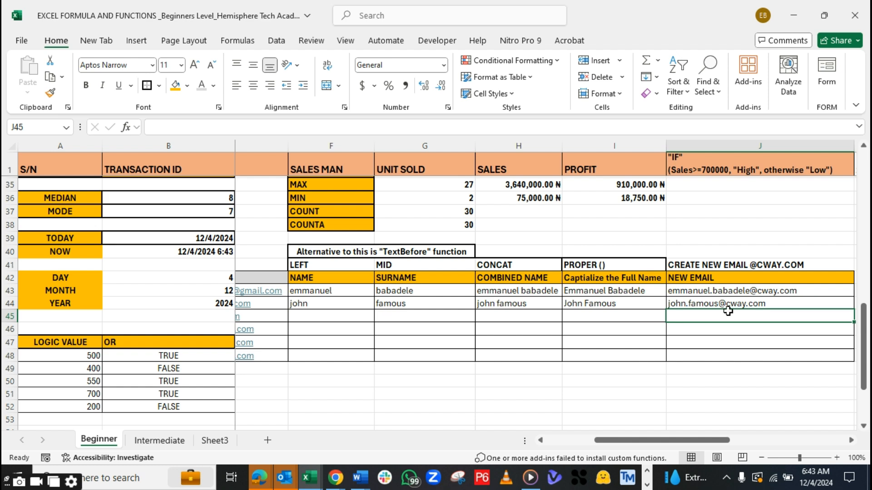
pyautogui.press('Up')
pyautogui.press('Up')
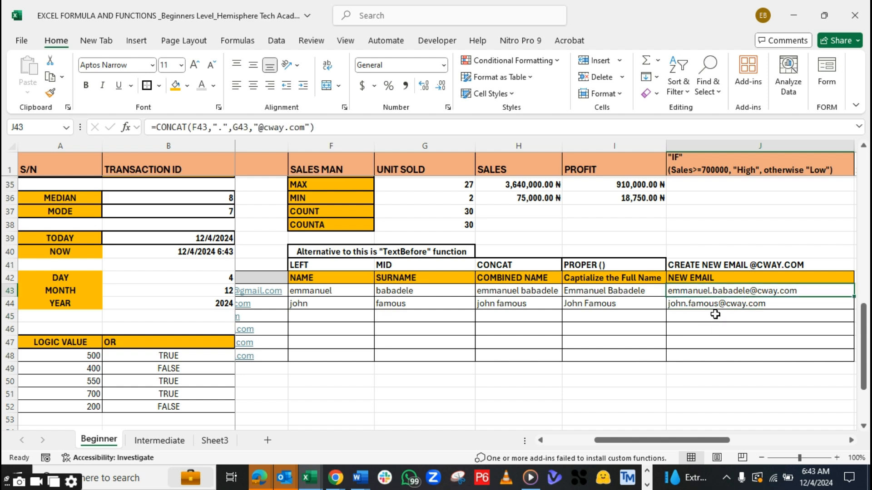
pyautogui.press('Down')
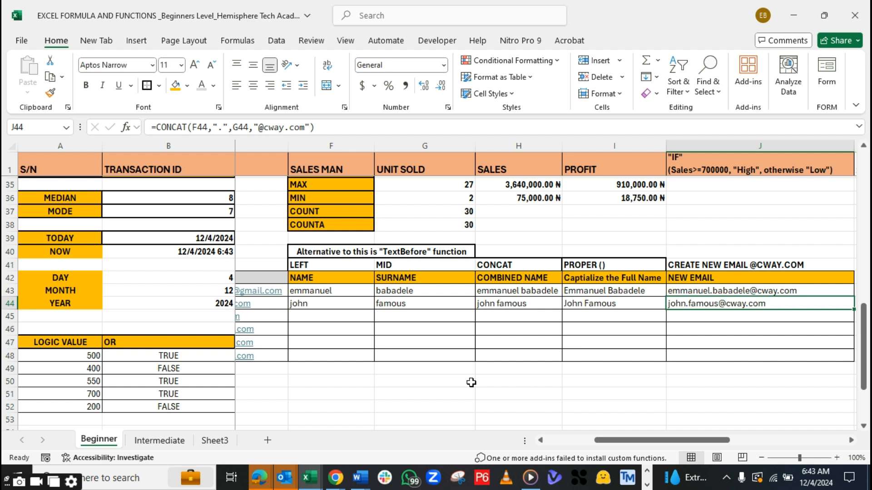
pyautogui.moveTo(604, 442)
pyautogui.mouseDown()
pyautogui.moveTo(548, 449)
pyautogui.moveTo(615, 446)
pyautogui.mouseUp()
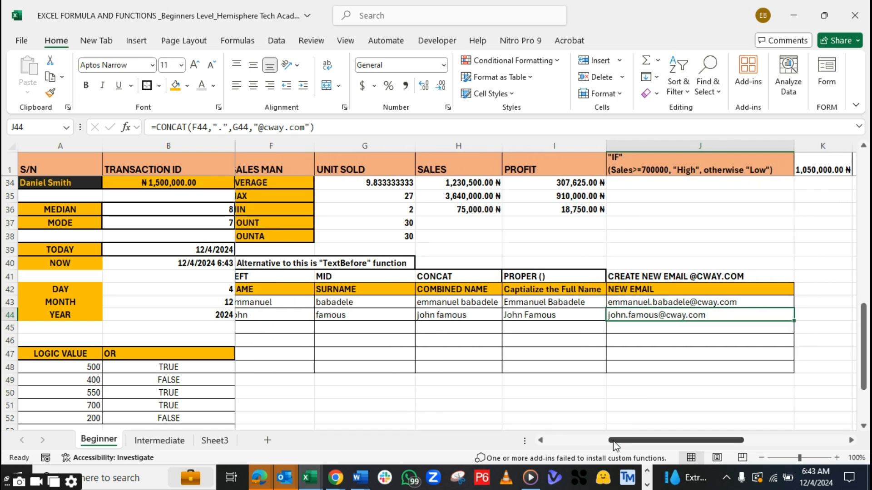
# Switch to the DATA ANALYSIS FUNCTION AND FORMULAS_HTA PDF in Acrobat and copy the LEN() heading from the Intermediate Level list
pyautogui.click(645, 485)
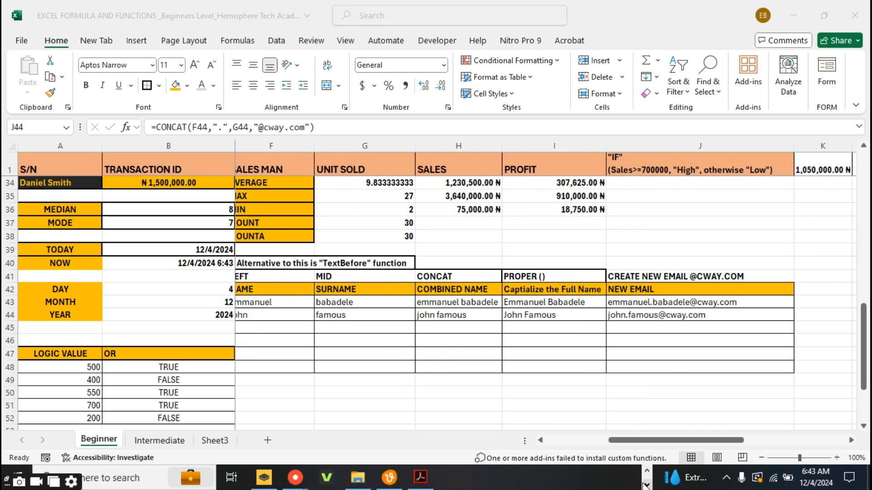
pyautogui.click(422, 479)
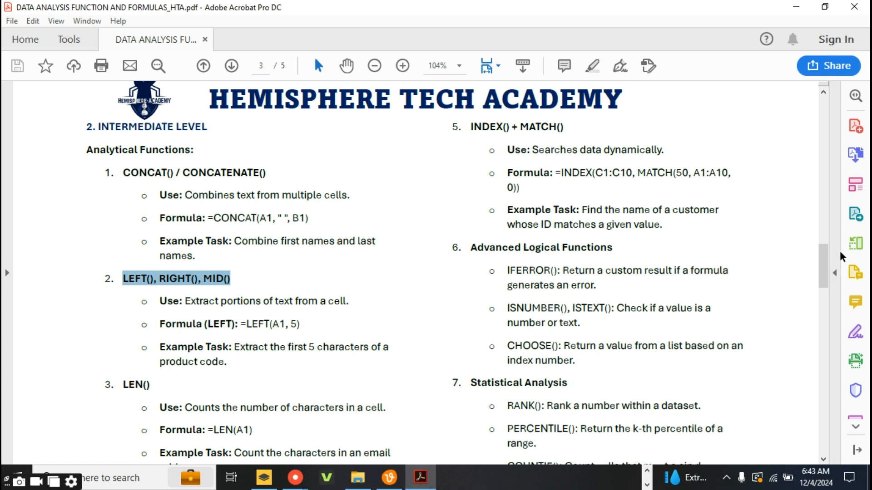
pyautogui.scroll(-3, 829, 279)
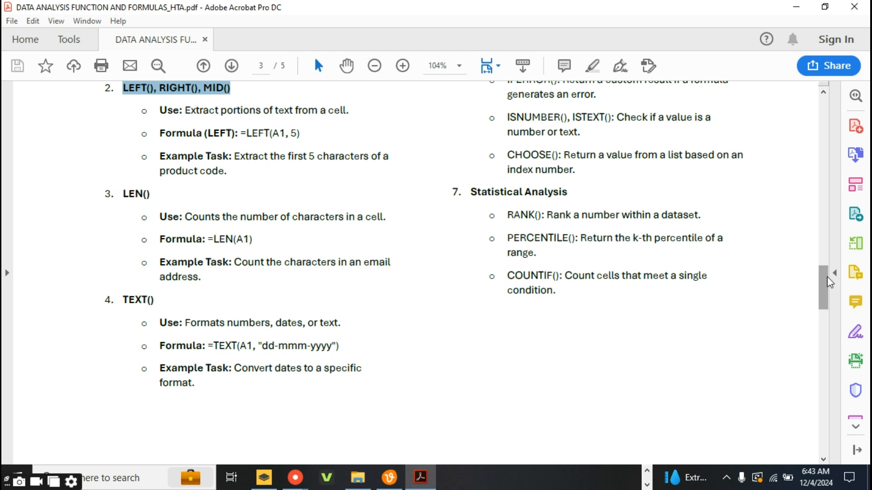
pyautogui.moveTo(123, 194); pyautogui.dragTo(154, 193)
pyautogui.hotkey('ctrl', 'c')
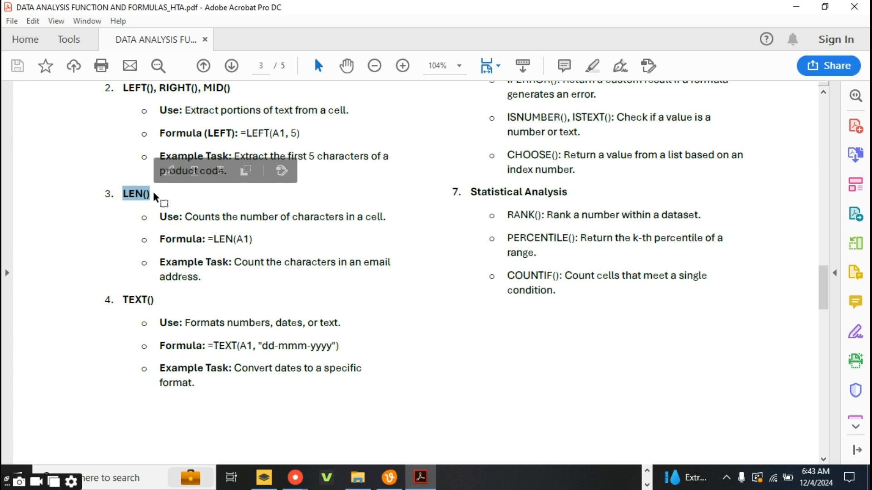
# Return to the formula workbook in Excel and paste the LEN() label into D44 of the Intermediate sheet
pyautogui.click(647, 471)
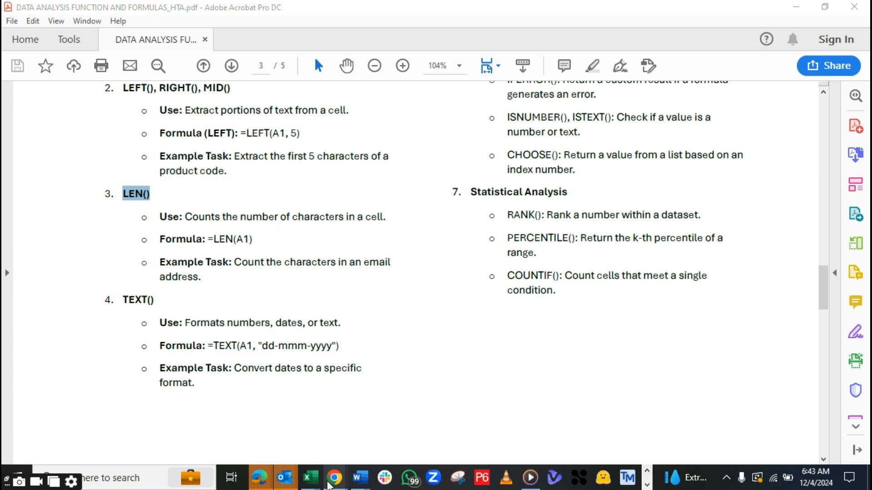
pyautogui.moveTo(310, 477)
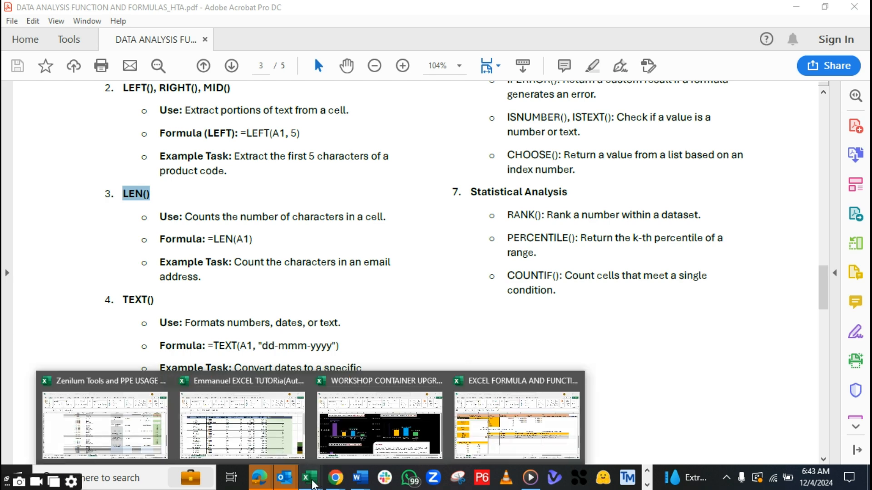
pyautogui.click(522, 438)
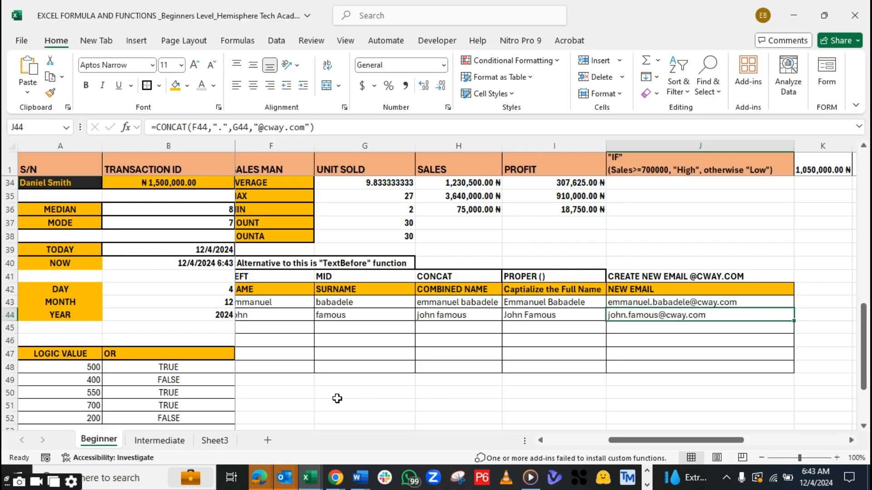
pyautogui.click(165, 442)
pyautogui.click(310, 365)
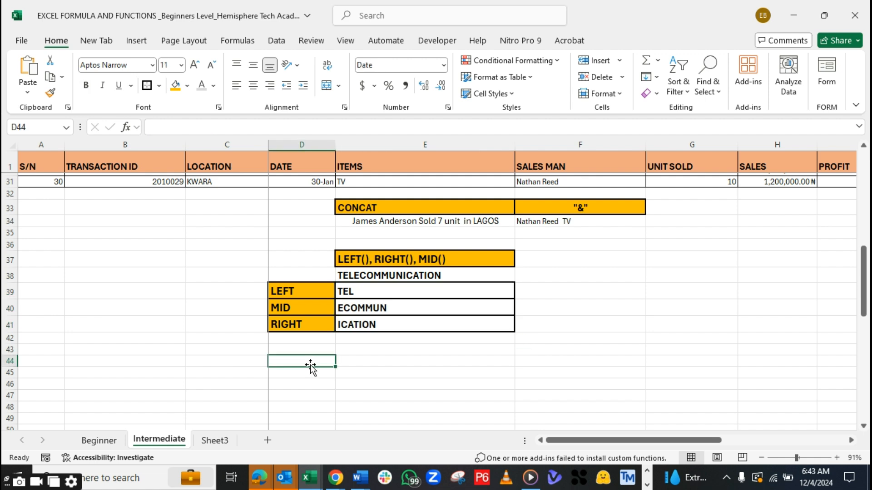
pyautogui.hotkey('ctrl', 'v')
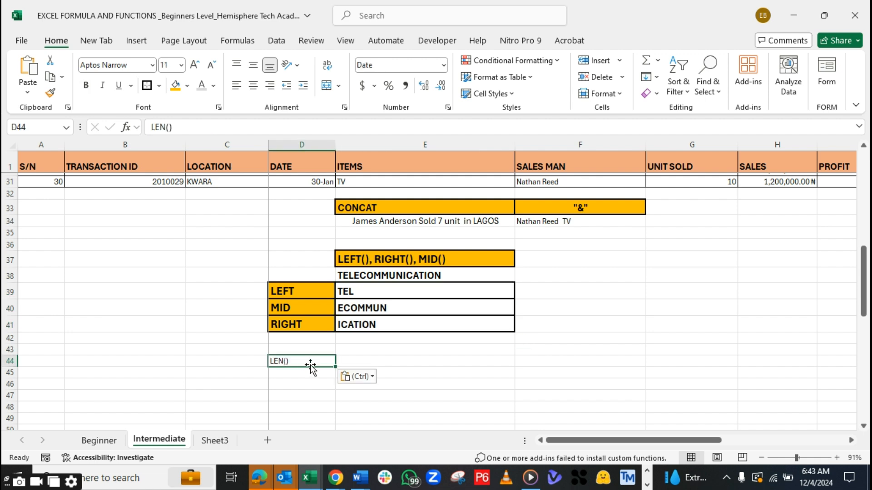
# Copy the formatting of the RIGHT label in D41 onto the LEN() label in D44
pyautogui.click(306, 332)
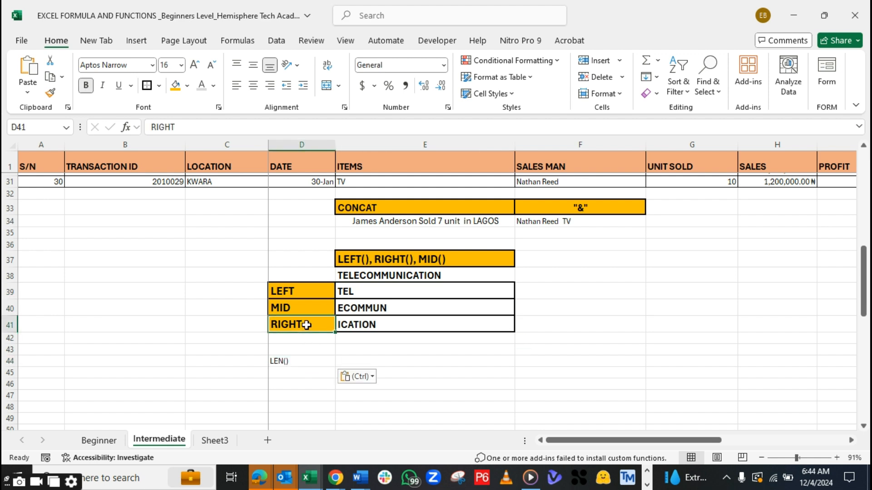
pyautogui.click(50, 93)
pyautogui.click(285, 359)
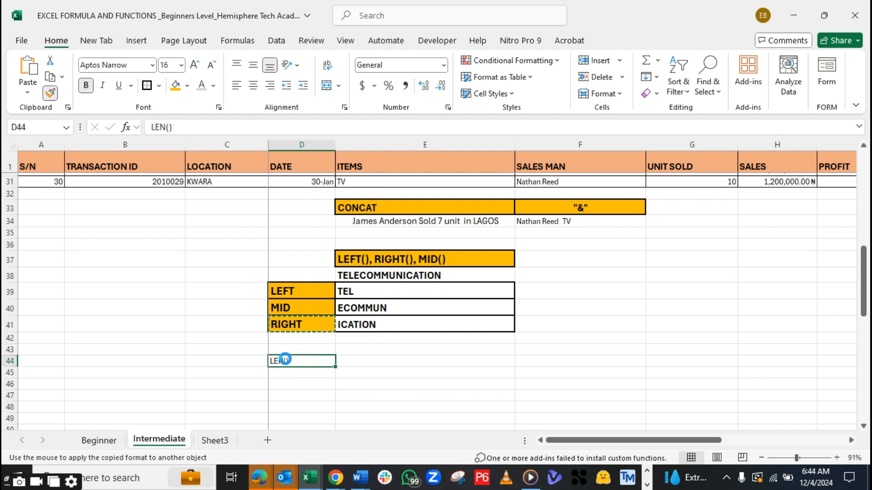
# Enter =LEN(E38) in E44 to count the characters of TELECOMMUNICATION
pyautogui.click(377, 362)
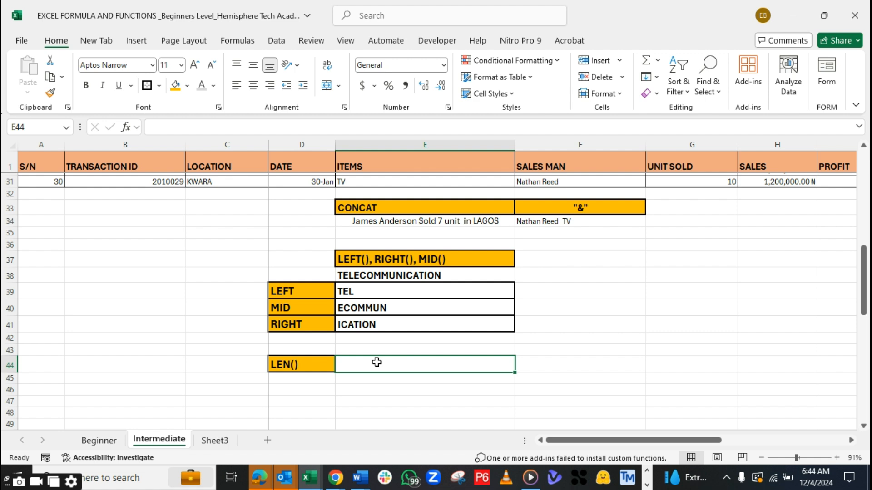
pyautogui.write('=len')
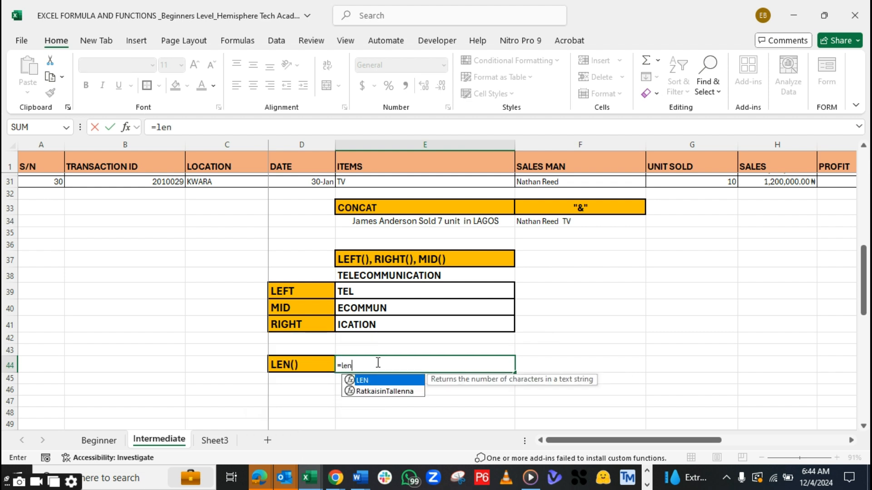
pyautogui.press('Tab')
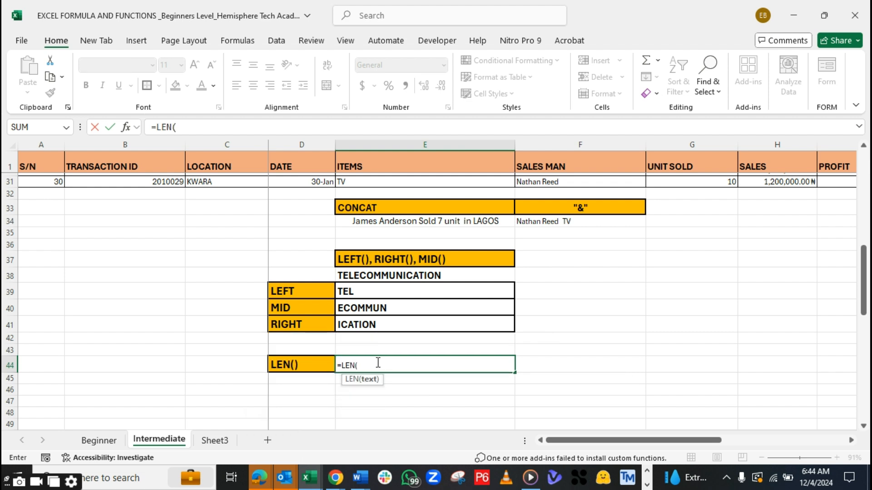
pyautogui.click(348, 276)
pyautogui.write(')')
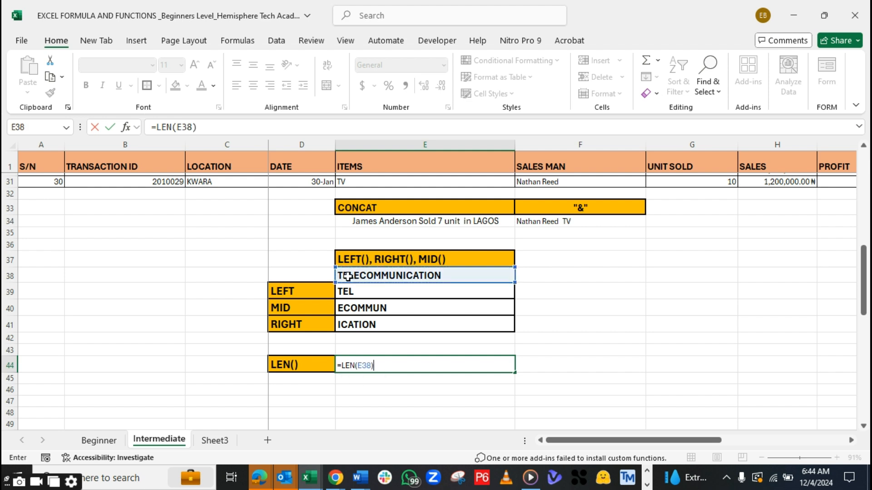
pyautogui.press('Return')
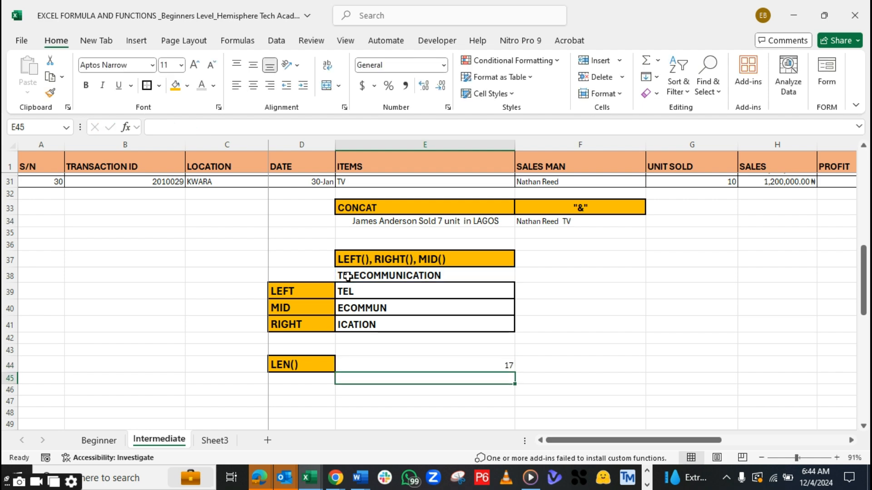
# Make the LEN result in E44 bold and apply the formatting of E41 to it
pyautogui.click(487, 366)
pyautogui.hotkey('ctrl', 'b')
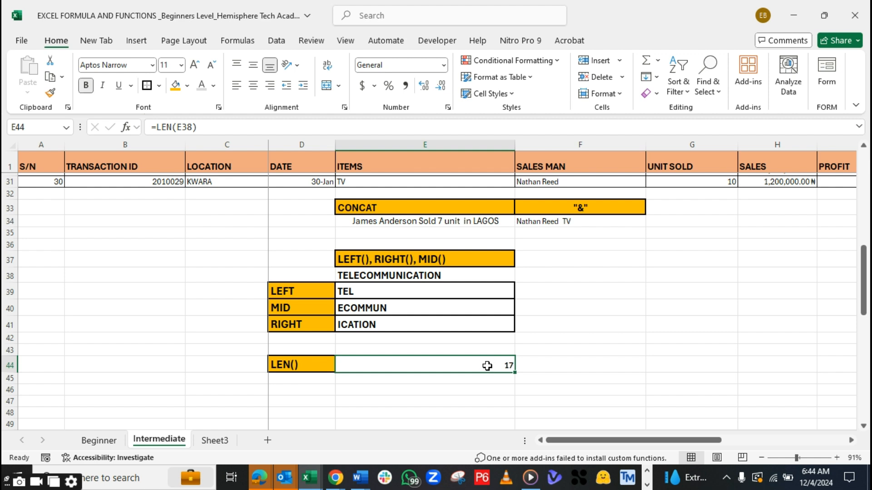
pyautogui.click(455, 324)
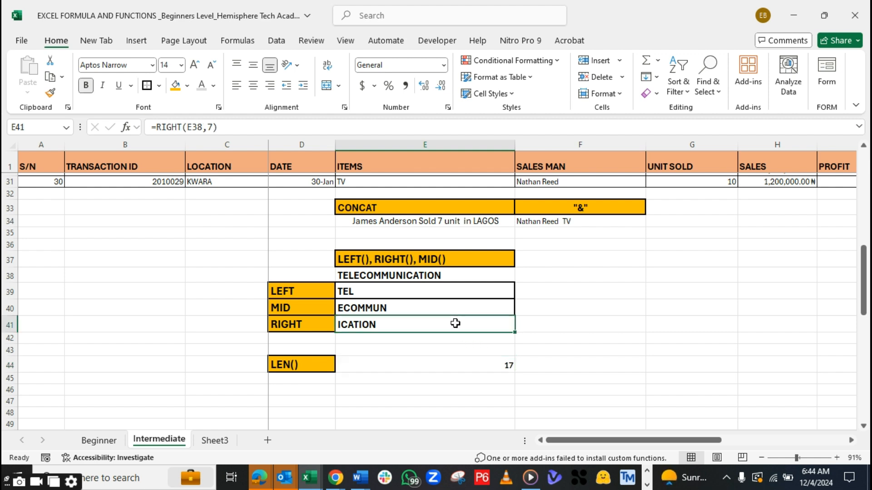
pyautogui.click(50, 92)
pyautogui.click(432, 363)
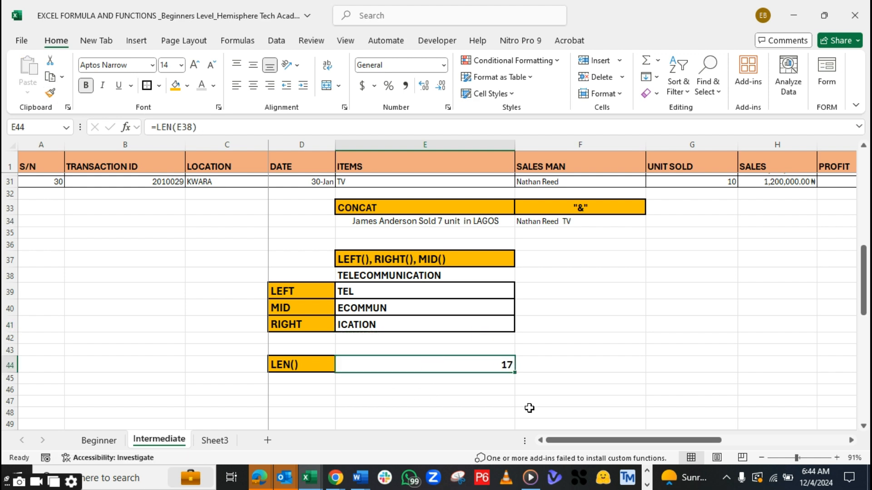
pyautogui.click(653, 402)
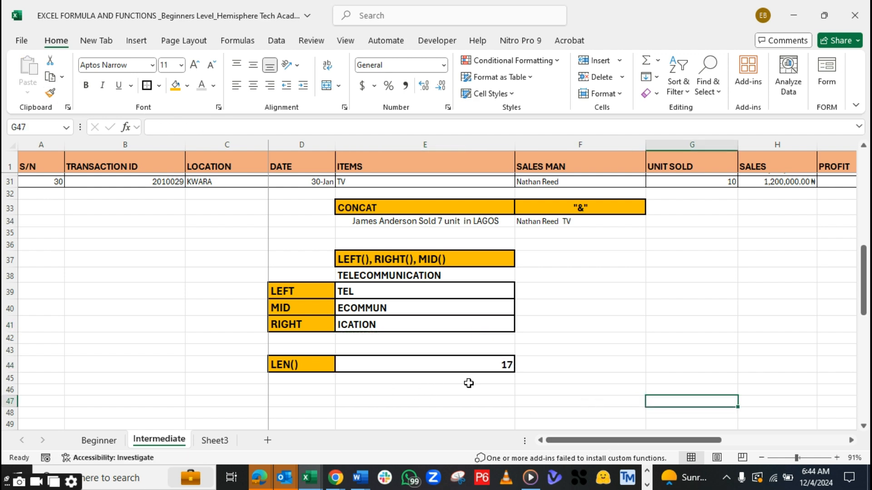
pyautogui.click(438, 275)
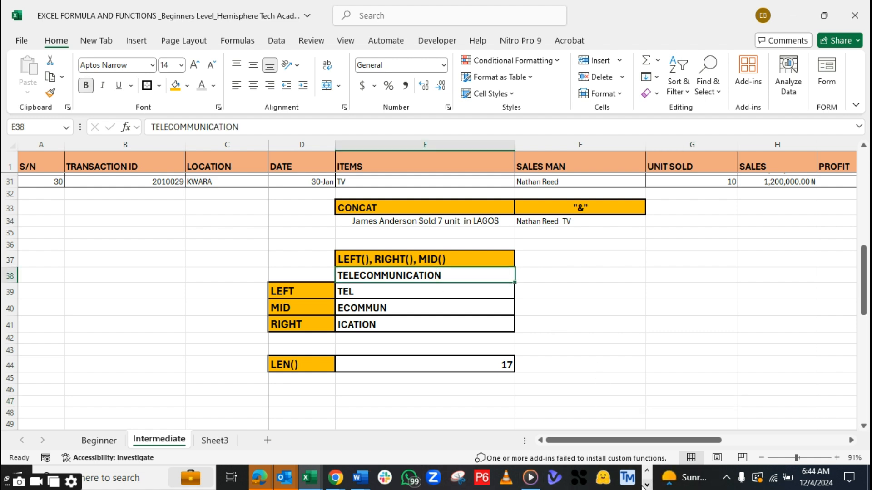
# Switch to the Acrobat PDF of functions and copy the TEXT() heading below the LEN() entry
pyautogui.click(647, 486)
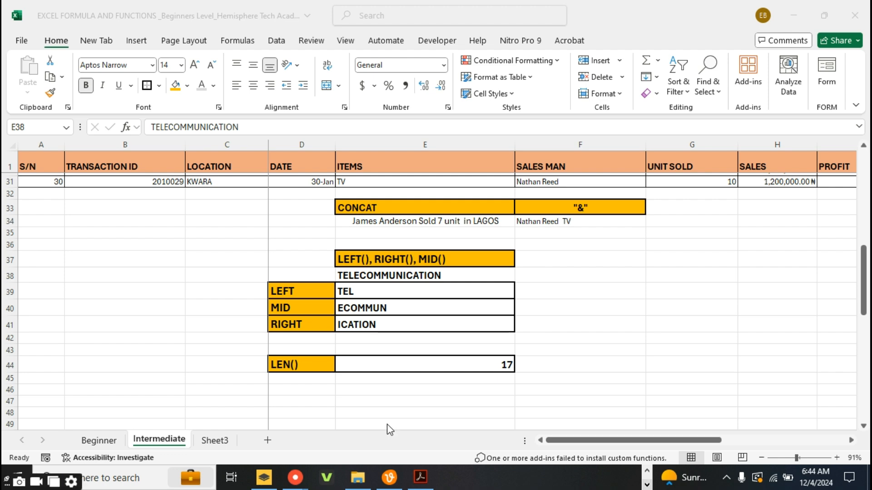
pyautogui.click(420, 477)
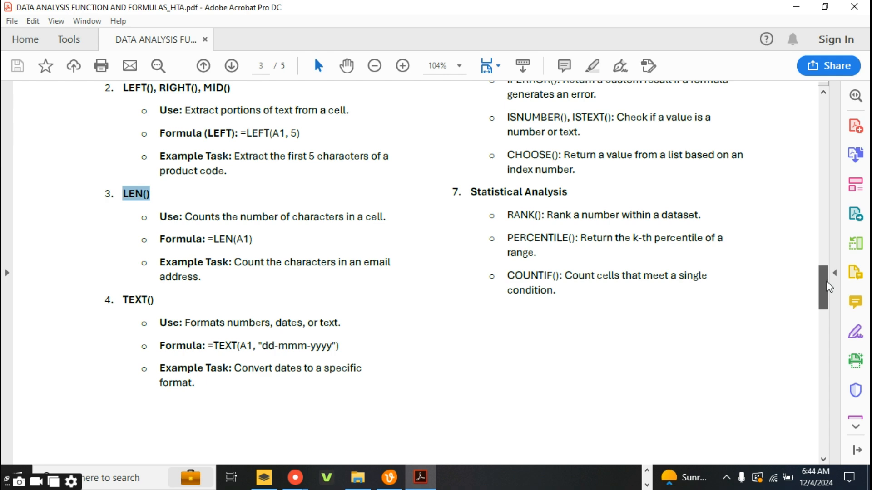
pyautogui.scroll(-3, 830, 300)
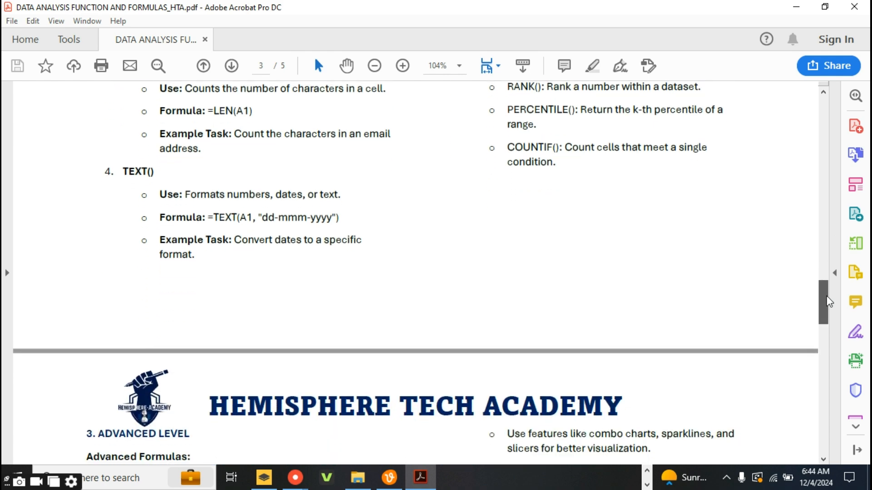
pyautogui.moveTo(159, 177); pyautogui.dragTo(127, 177)
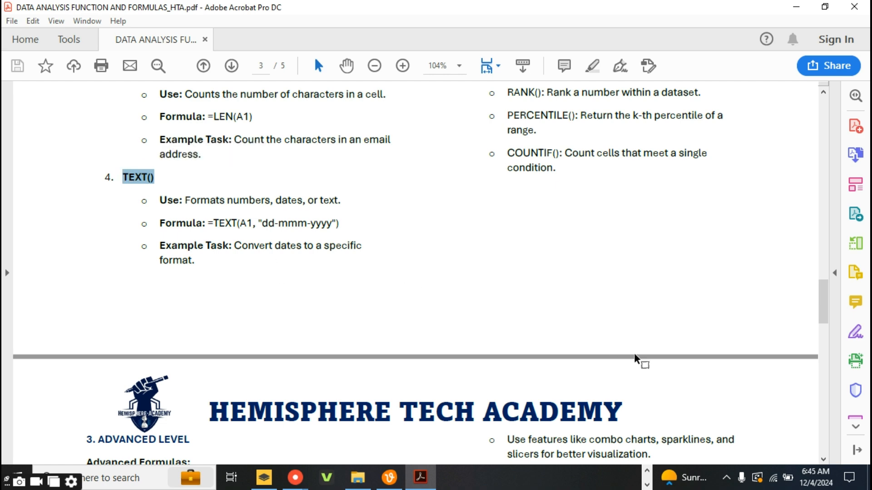
# Switch back to the Excel formulas workbook and paste the copied TEXT() heading into D47 of the Intermediate sheet
pyautogui.click(647, 472)
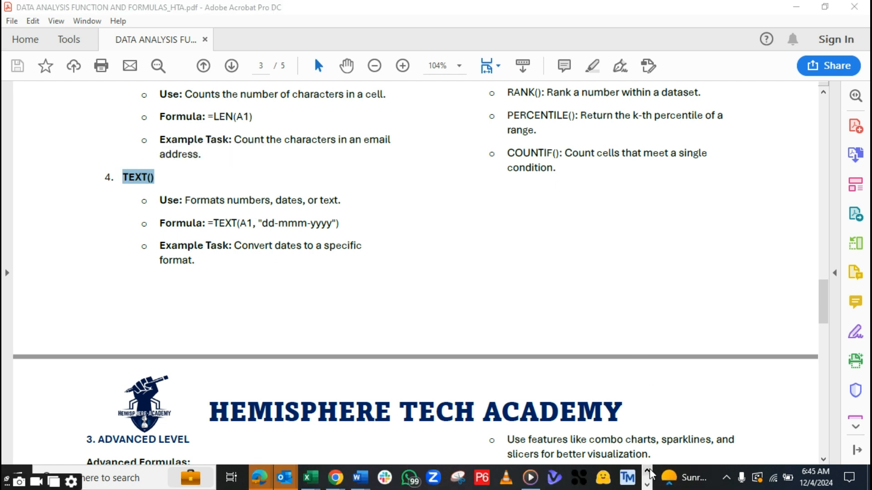
pyautogui.moveTo(325, 476)
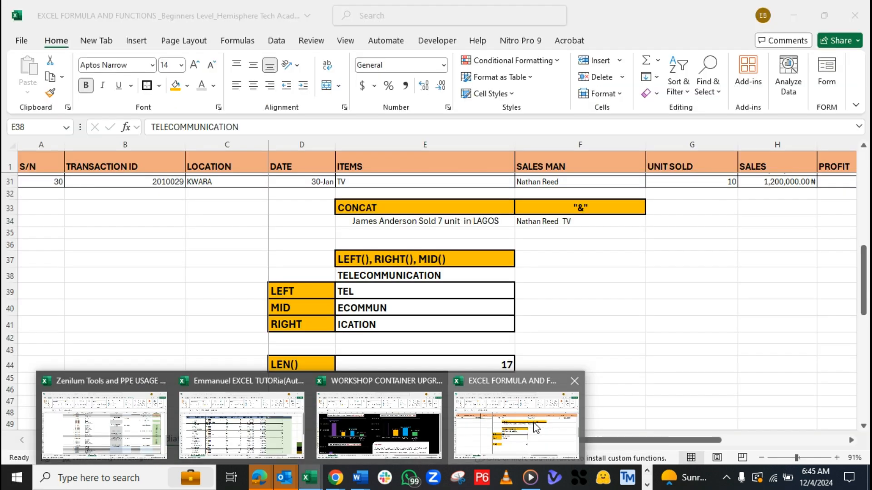
pyautogui.click(536, 427)
pyautogui.click(293, 402)
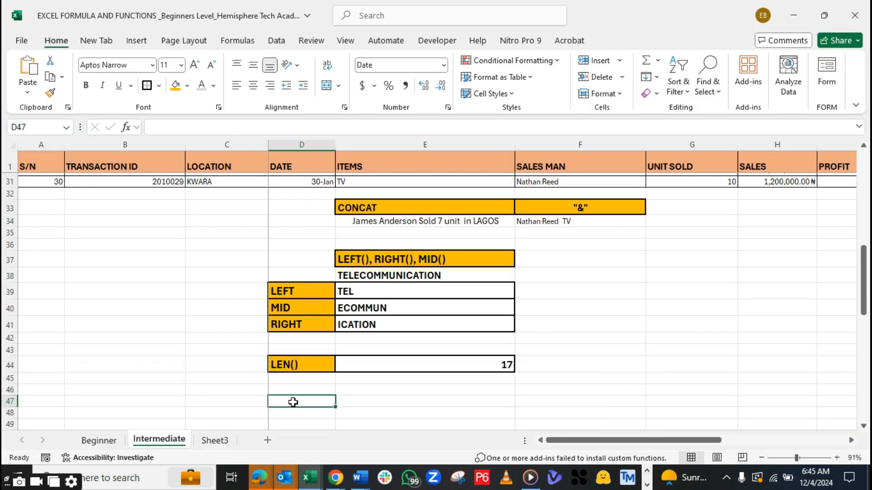
pyautogui.hotkey('ctrl', 'v')
# Copy the formatting of the LEN() label in D44 onto the TEXT() label in D47
pyautogui.click(286, 365)
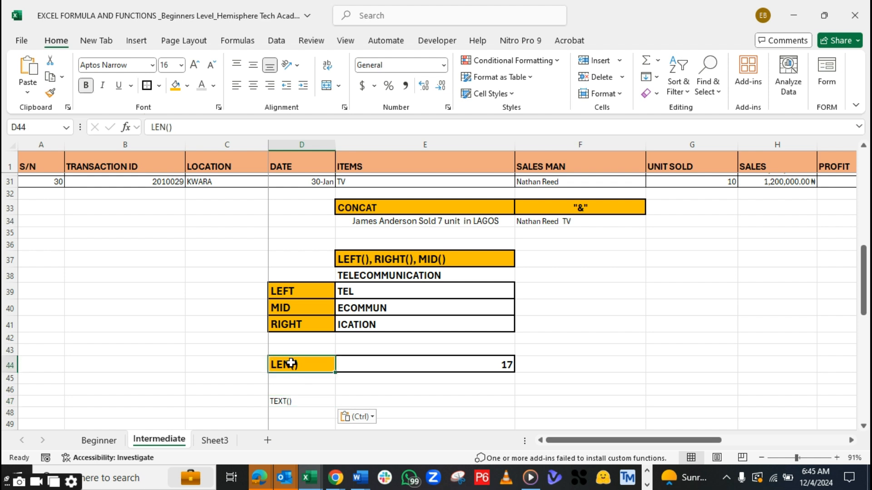
pyautogui.click(50, 93)
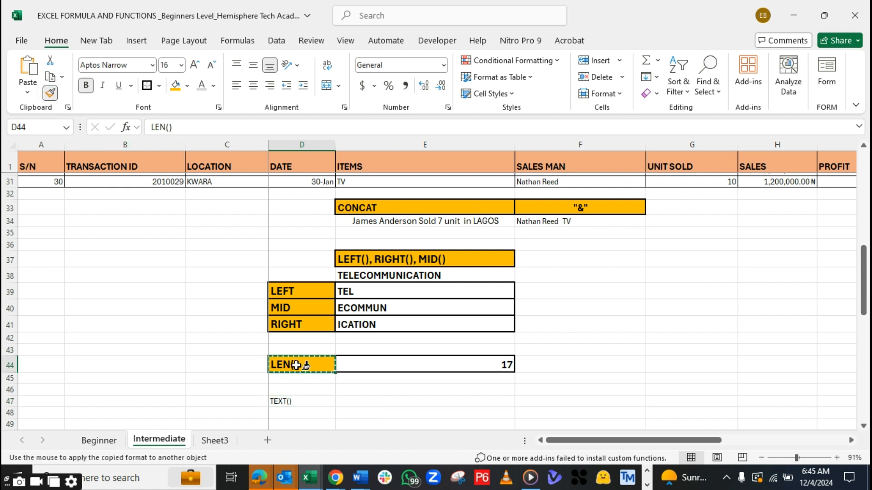
pyautogui.click(288, 397)
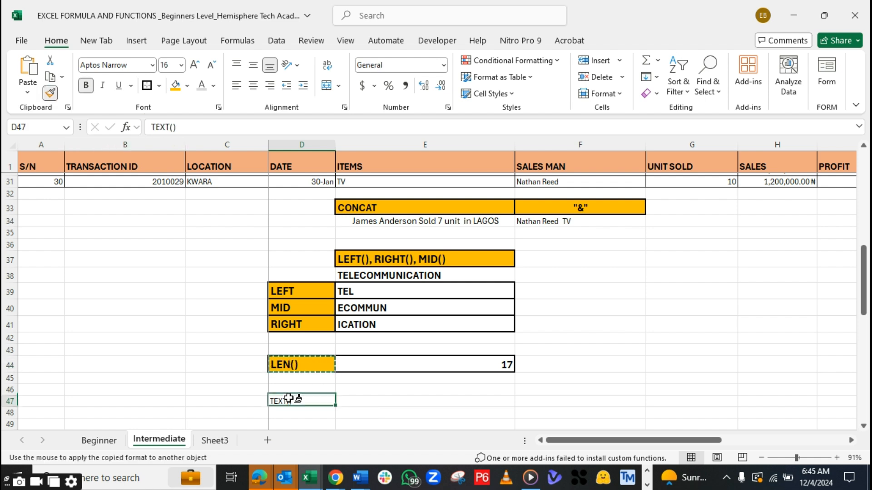
# Copy the formatting of the LEN result in E44 onto the empty cell E47
pyautogui.click(395, 405)
pyautogui.click(393, 361)
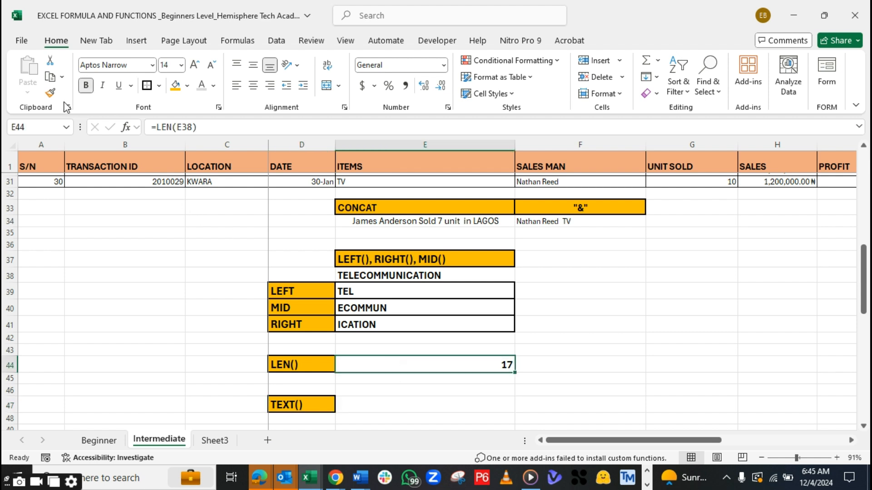
pyautogui.click(50, 92)
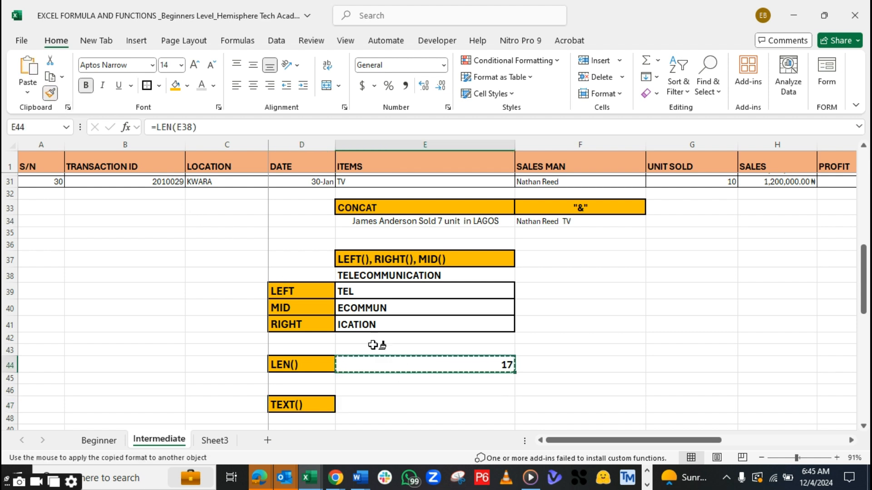
pyautogui.click(416, 404)
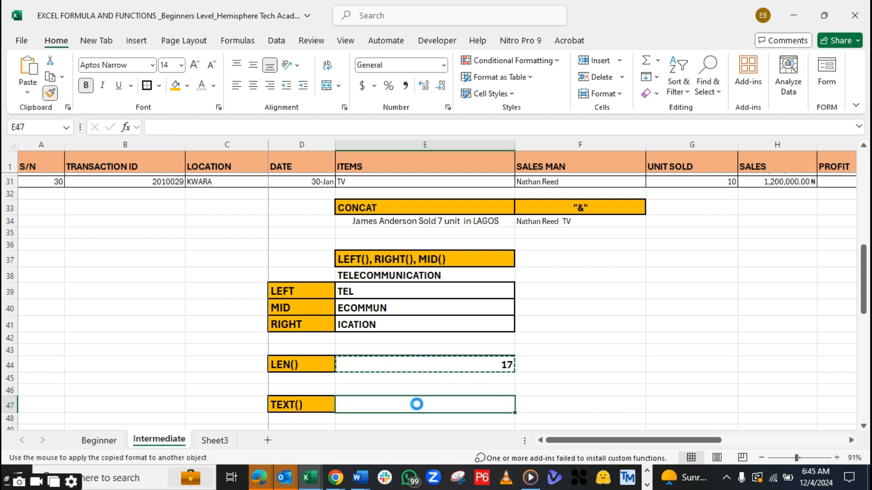
pyautogui.click(355, 390)
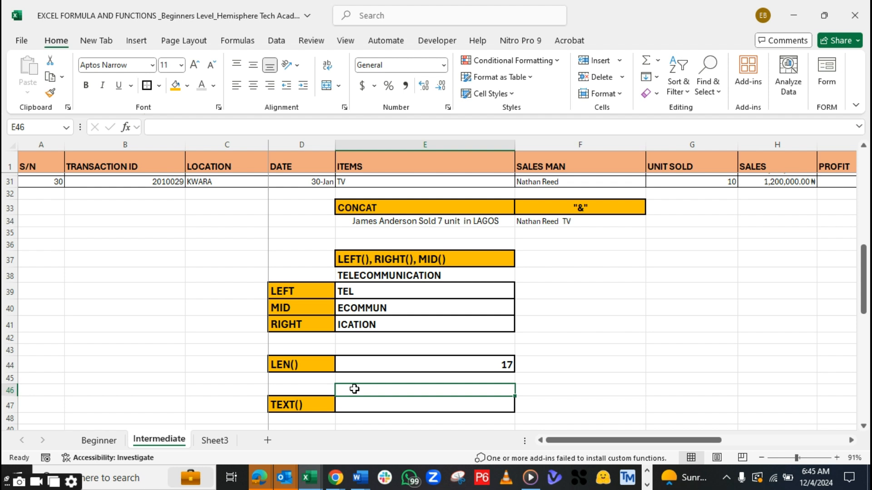
pyautogui.write('3')
pyautogui.press('BackSpace')
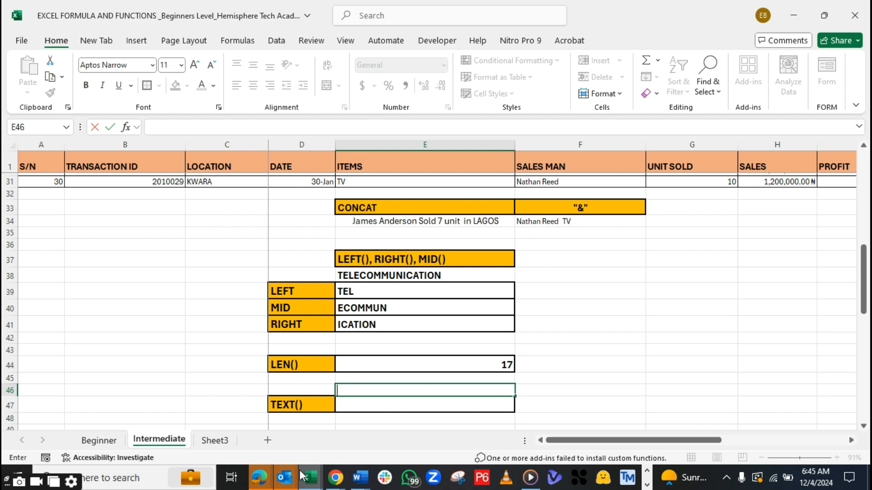
# Look over the existing function examples on the Beginner sheet and return to the Intermediate sheet
pyautogui.click(647, 487)
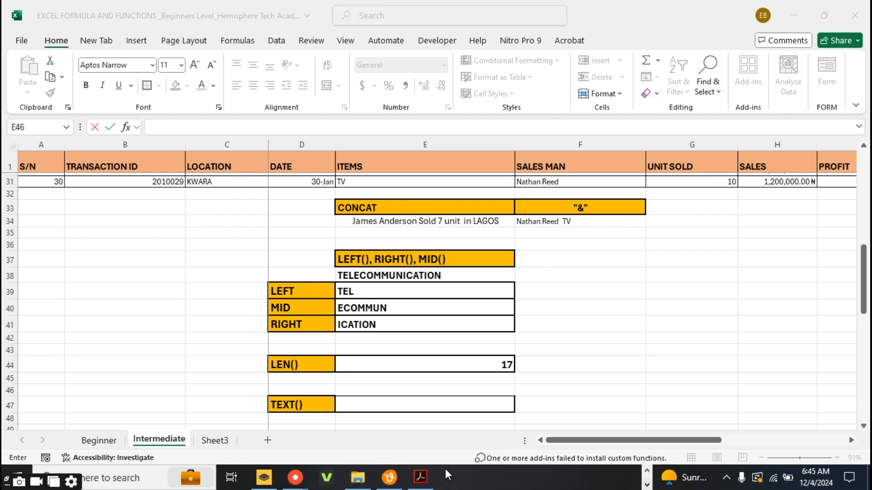
pyautogui.click(104, 445)
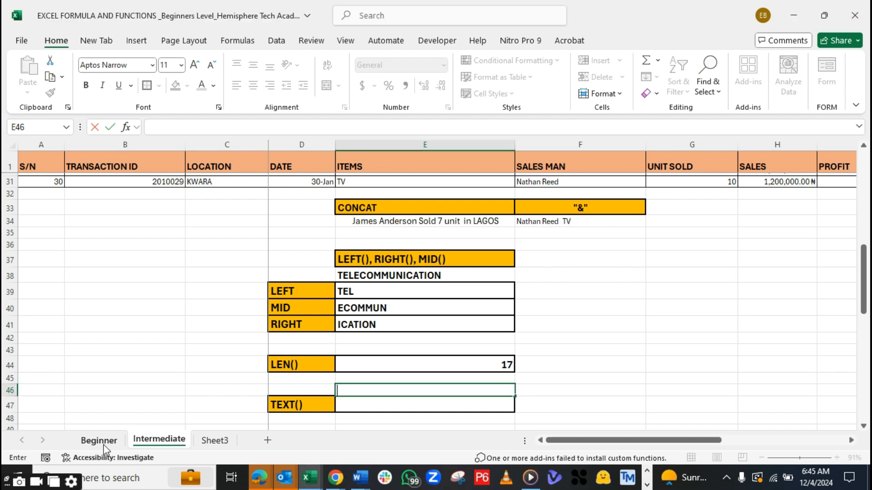
pyautogui.click(104, 443)
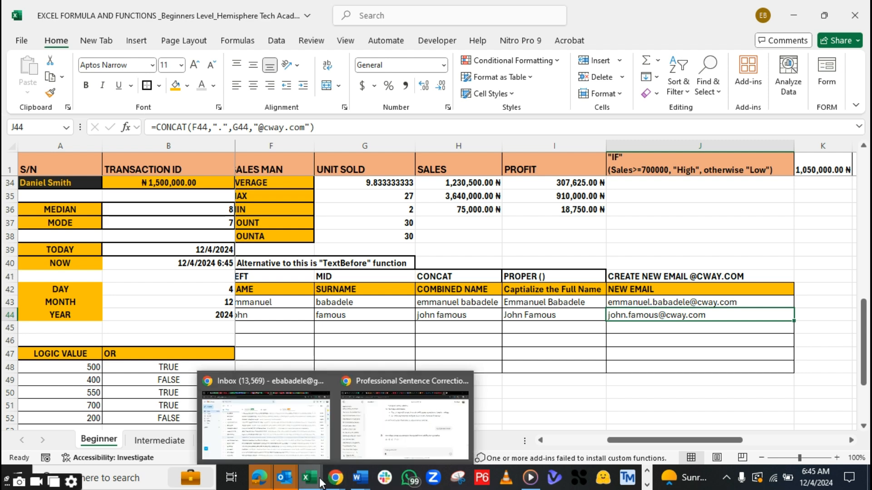
pyautogui.moveTo(315, 482)
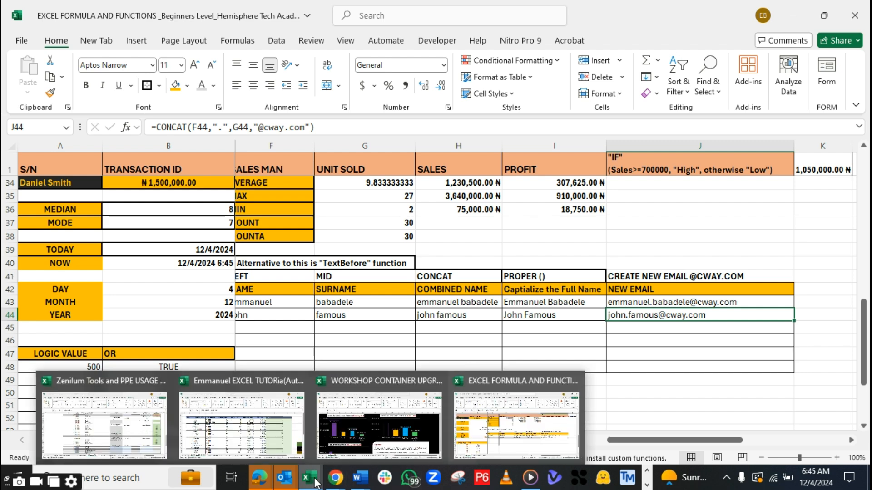
pyautogui.click(506, 445)
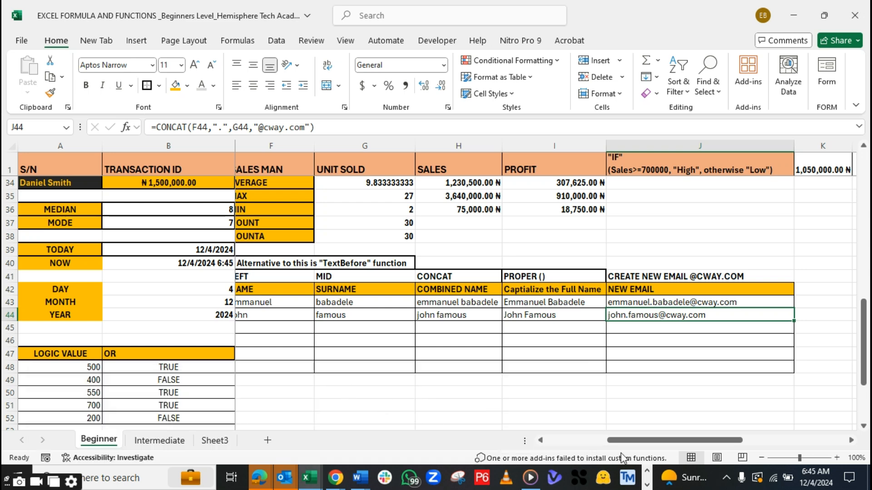
pyautogui.moveTo(629, 444); pyautogui.dragTo(592, 442)
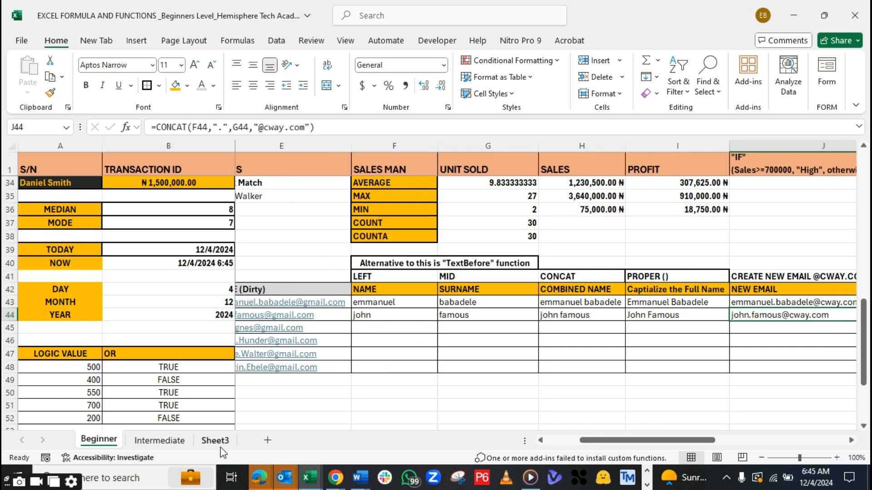
pyautogui.click(160, 440)
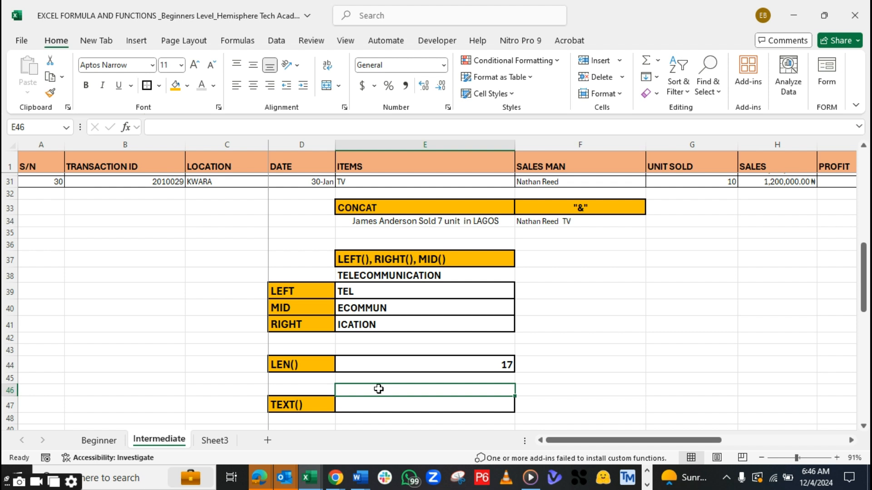
# Enter =TODAY() in E46 above the TEXT() result cell
pyautogui.write('=to')
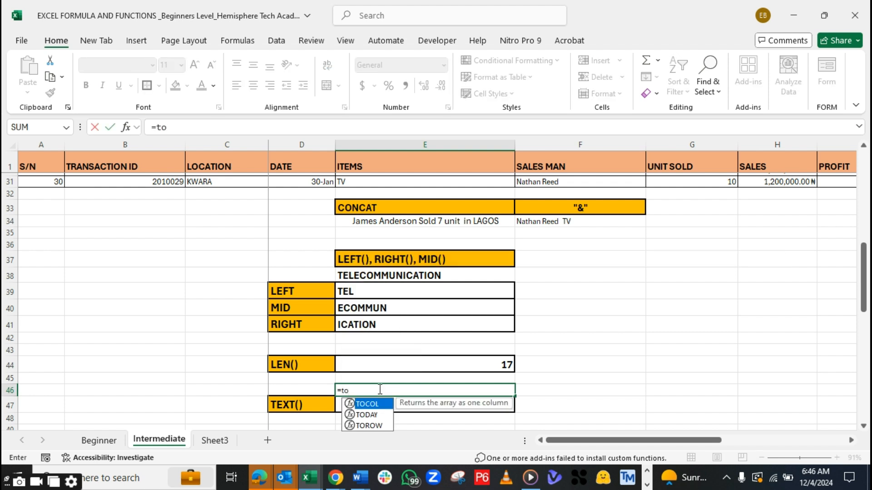
pyautogui.write('day')
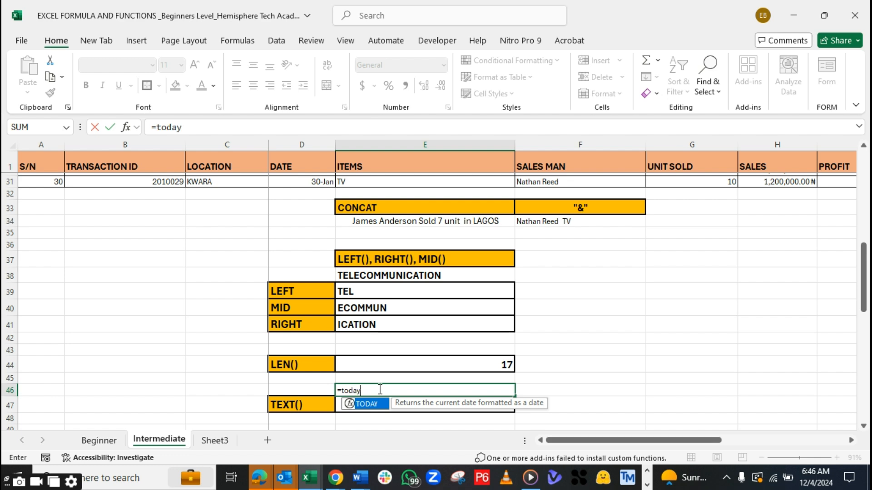
pyautogui.press('Tab')
pyautogui.write(')')
pyautogui.press('Return')
# Make the date in E46 bold and increase its font size to 14
pyautogui.click(379, 390)
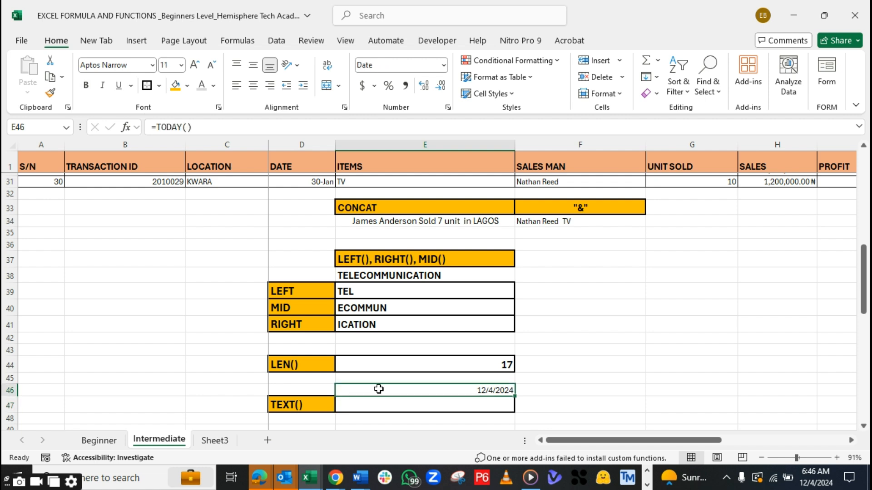
pyautogui.click(90, 88)
pyautogui.click(197, 67)
pyautogui.click(195, 66)
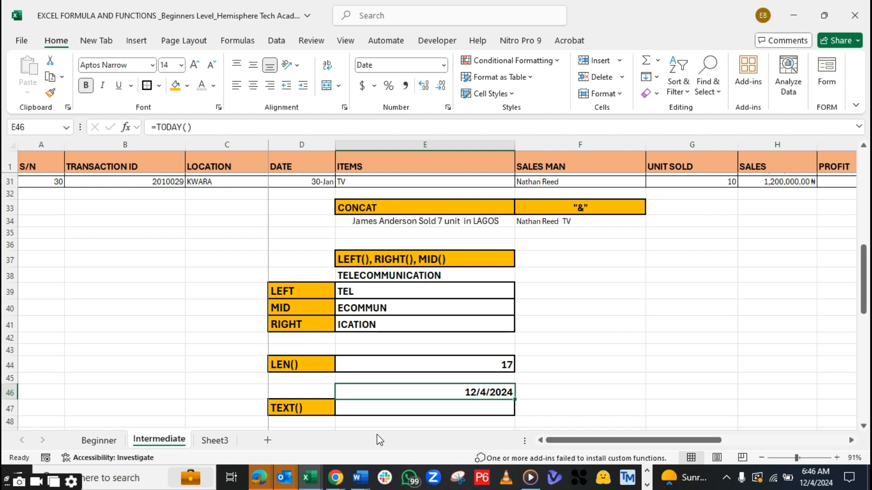
# Try to enter =TEXT(E46) in E47, giving only the date cell as argument
pyautogui.click(369, 412)
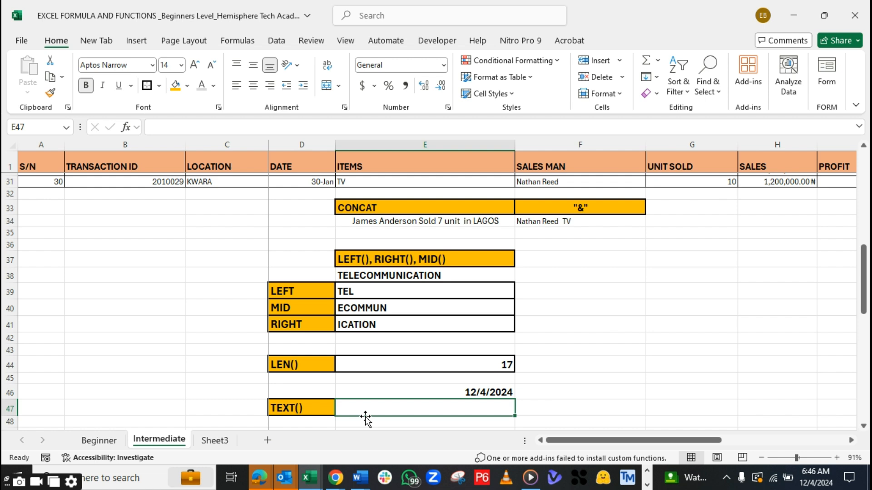
pyautogui.click(426, 387)
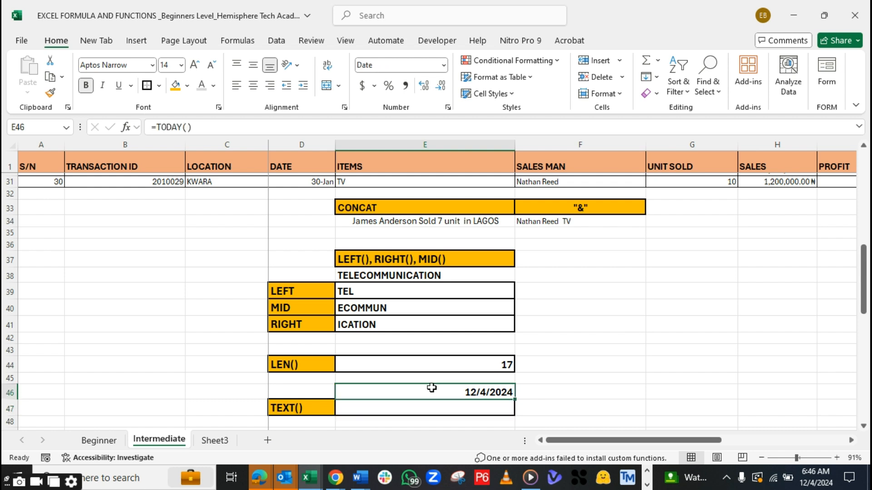
pyautogui.click(365, 412)
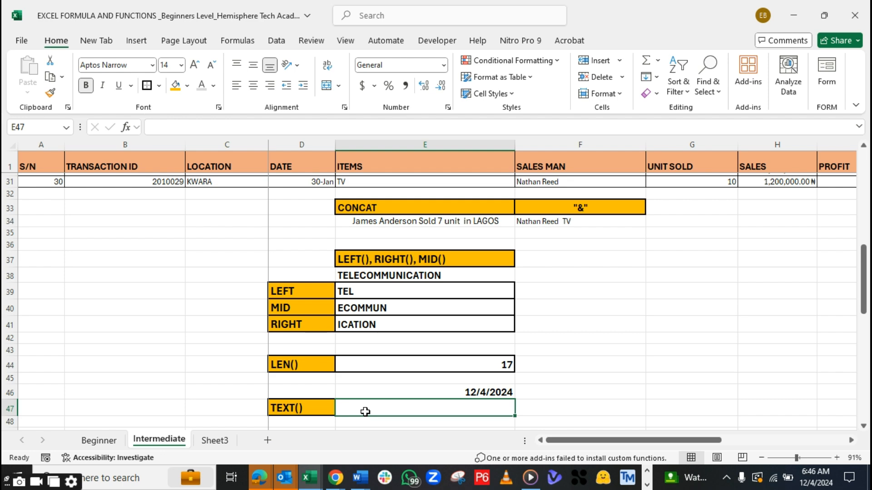
pyautogui.write('=text')
pyautogui.press('Tab')
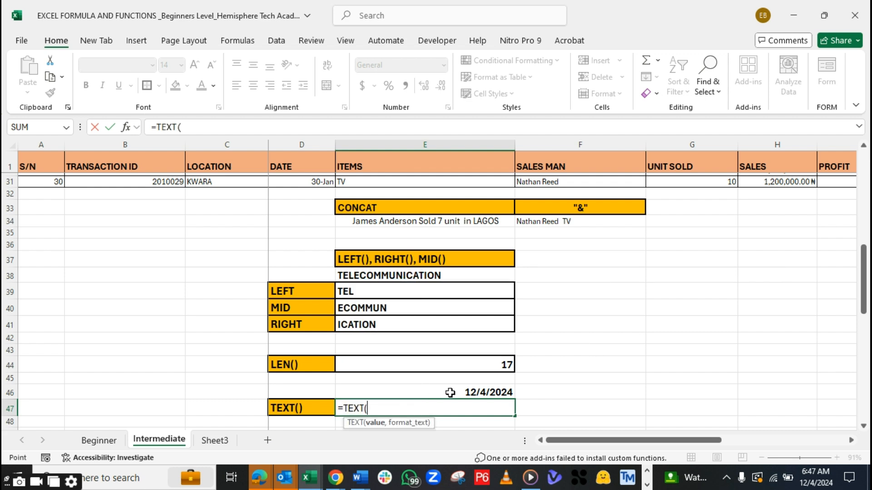
pyautogui.click(450, 393)
pyautogui.write(')')
pyautogui.press('Return')
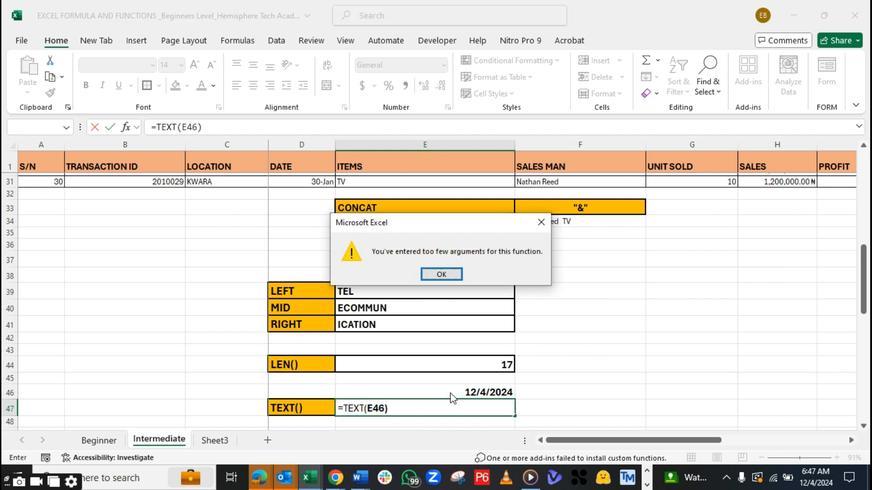
pyautogui.click(443, 273)
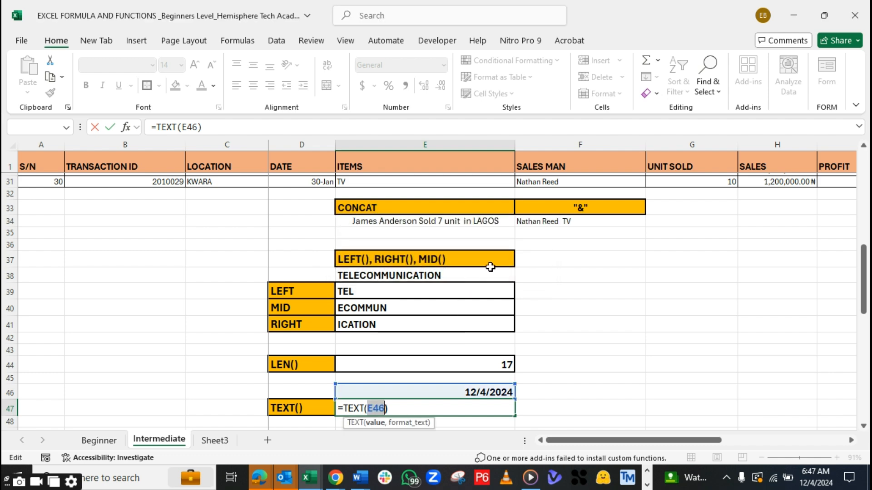
# Change the formula in E47 to =TEXT(E4,"mmmm") by adding a month-name format argument
pyautogui.click(398, 413)
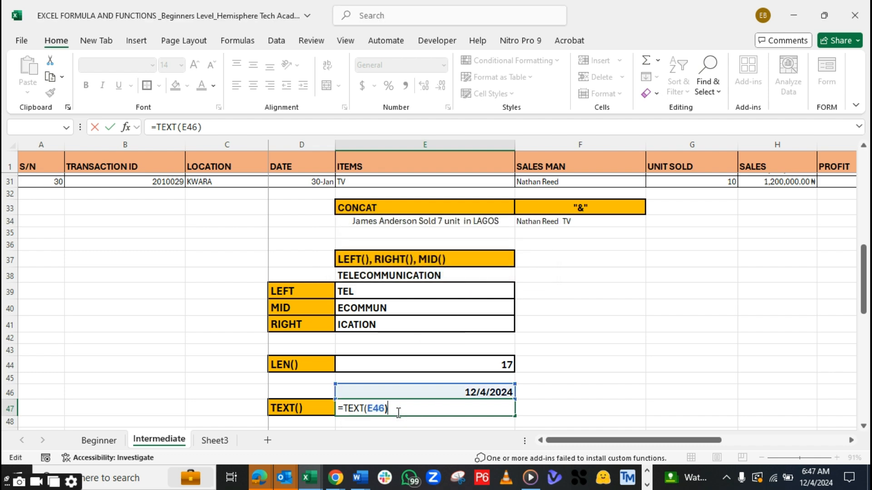
pyautogui.press('BackSpace')
pyautogui.press('BackSpace')
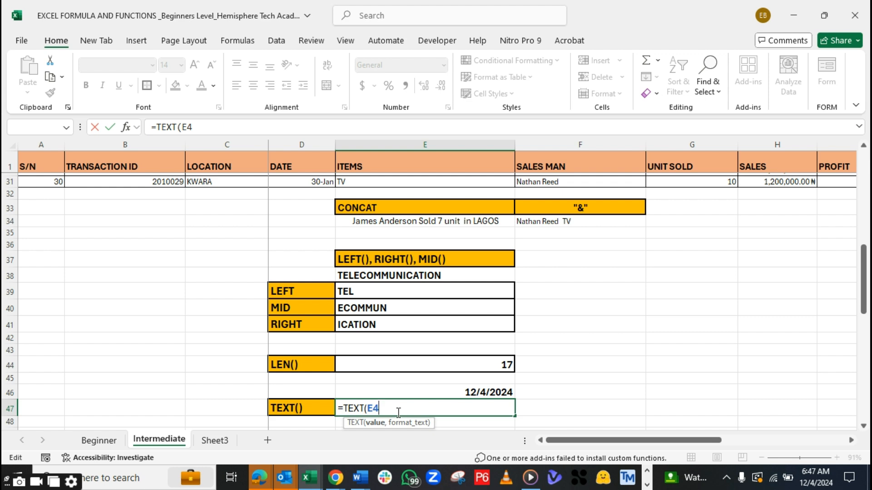
pyautogui.write(',')
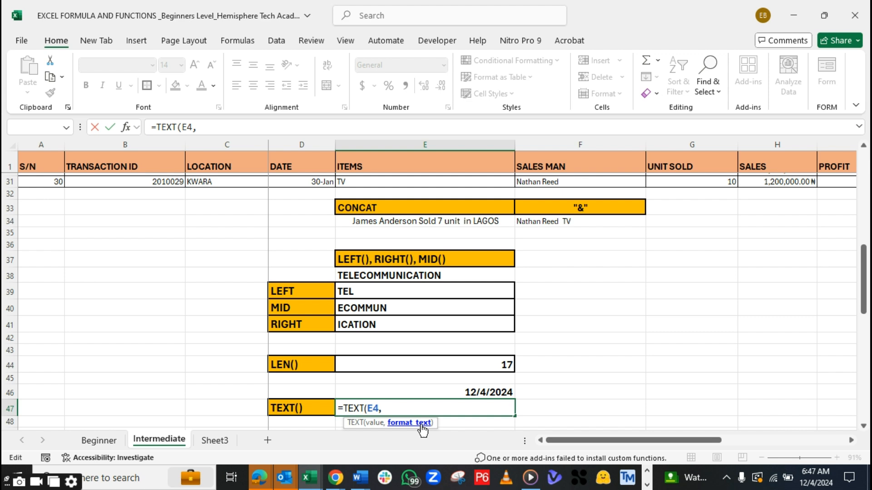
pyautogui.write('"')
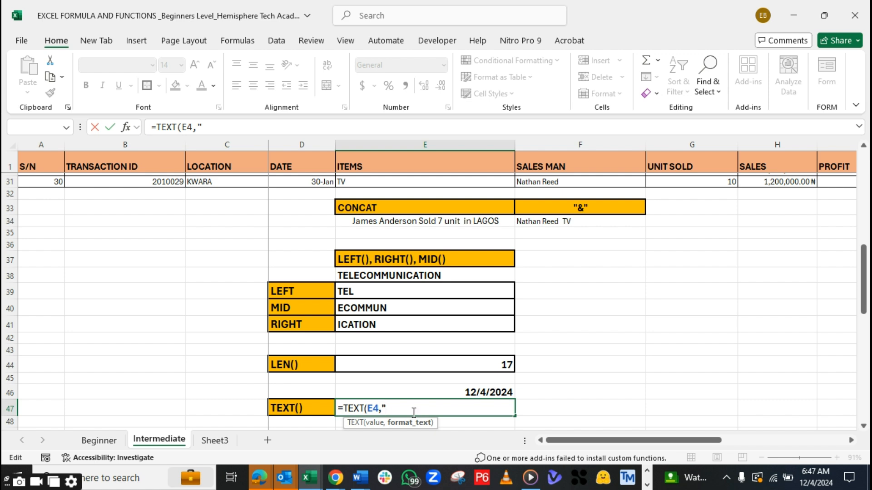
pyautogui.write('mmmm')
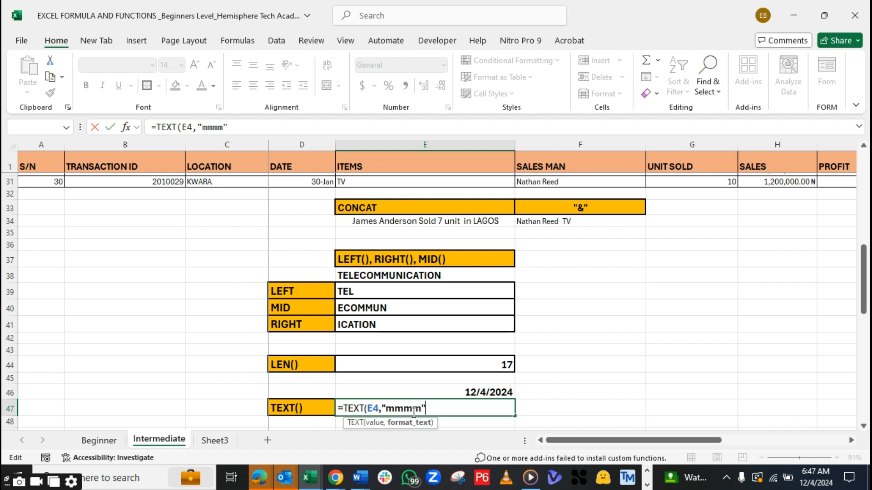
pyautogui.write('")')
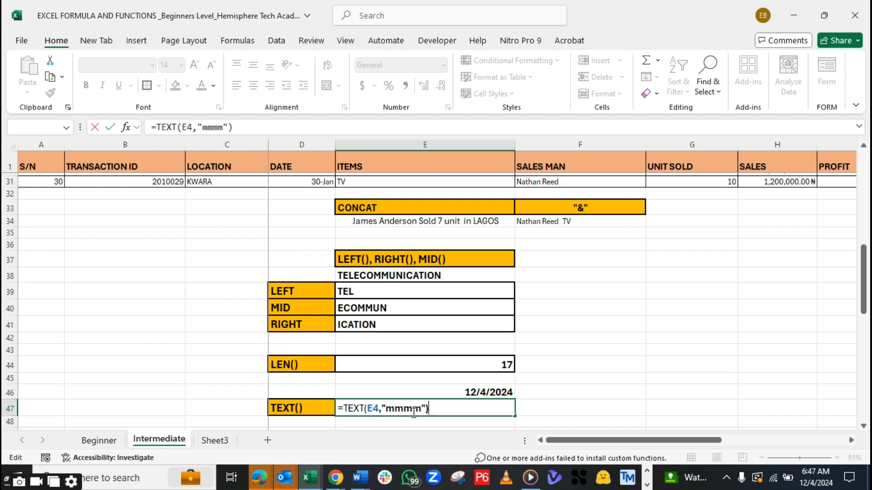
pyautogui.press('Return')
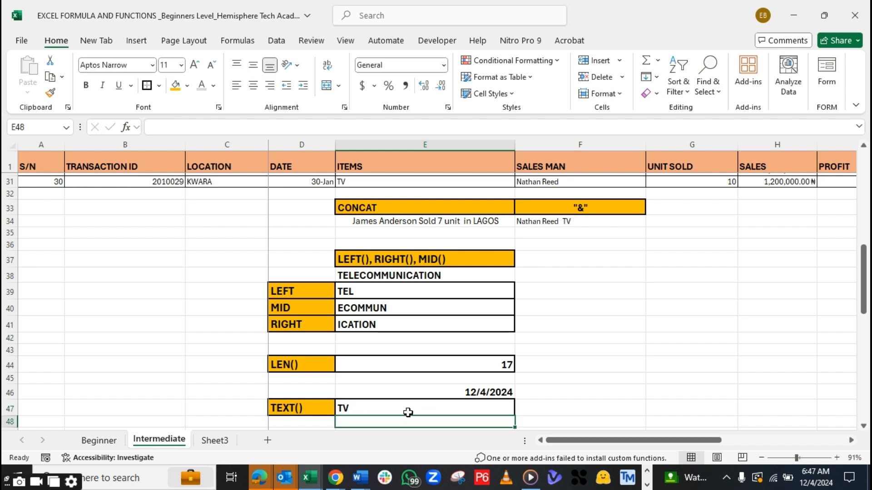
# Replace the formula in E47 with =TEXT(E46,"dddd") to return the day name of the date
pyautogui.click(410, 412)
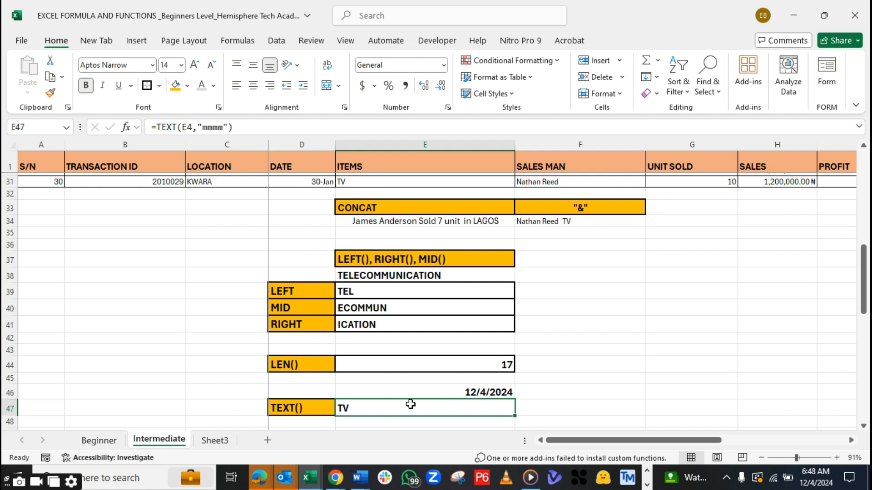
pyautogui.press('BackSpace')
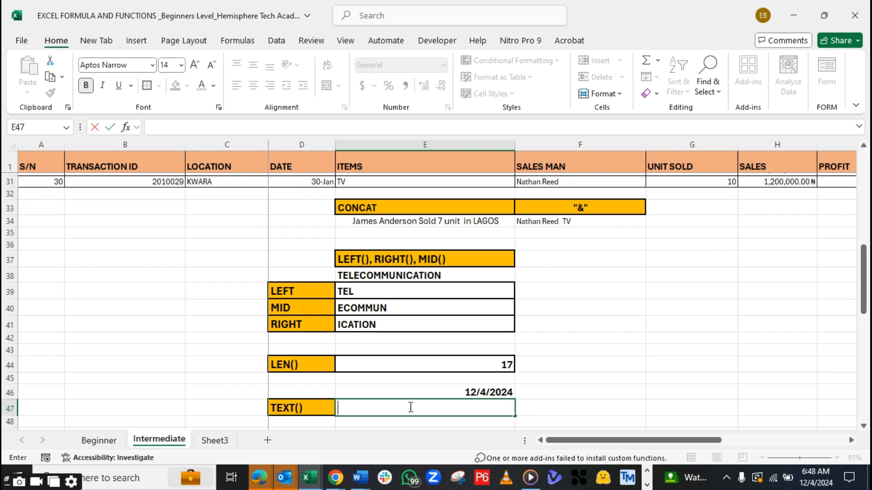
pyautogui.write('=')
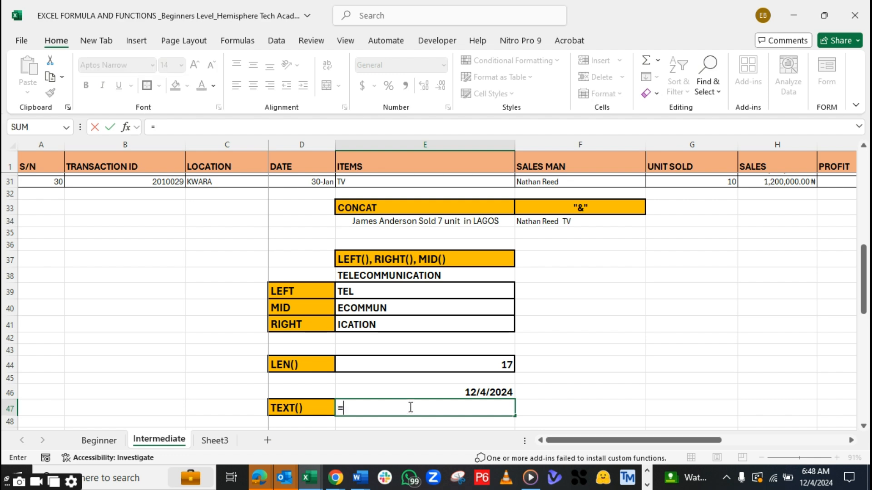
pyautogui.write('text')
pyautogui.press('Tab')
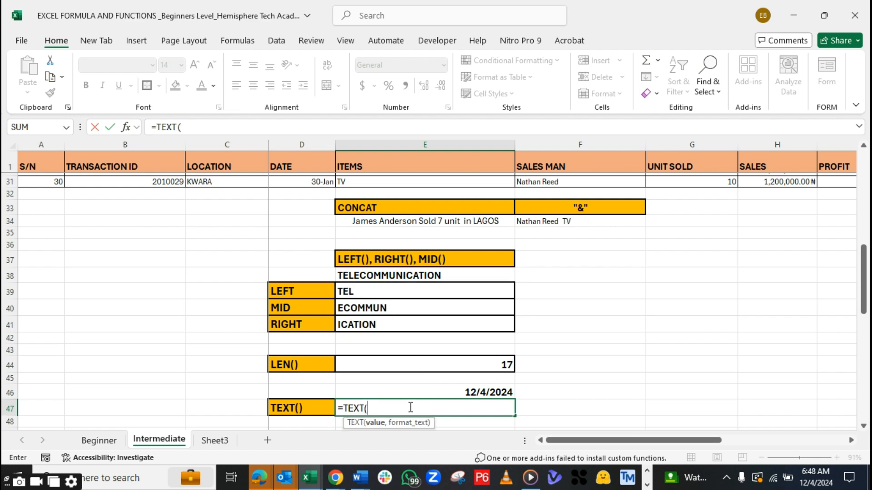
pyautogui.click(485, 391)
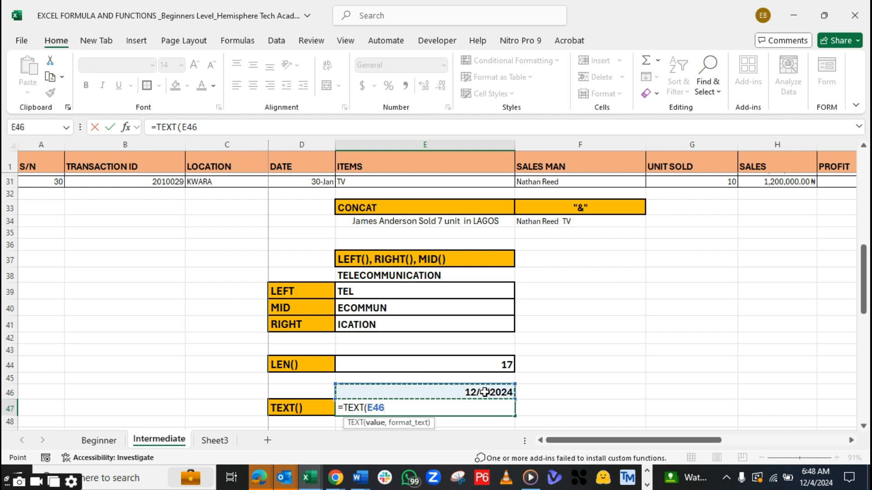
pyautogui.write(',')
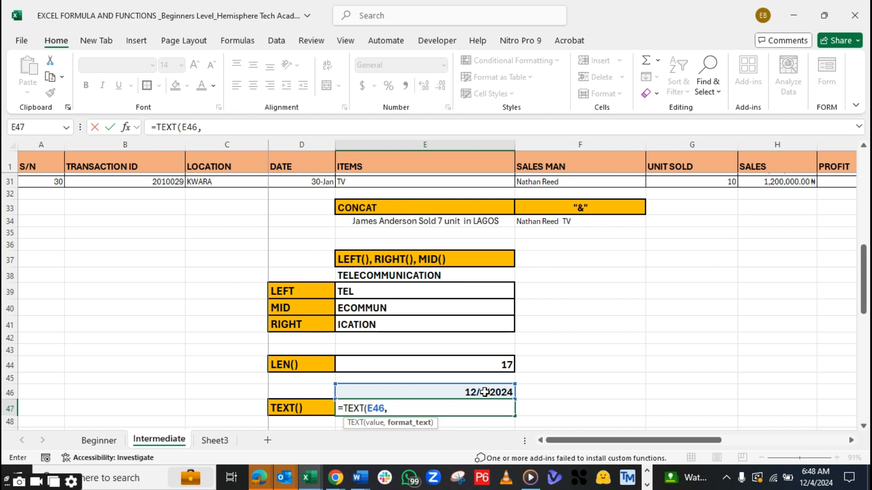
pyautogui.write('"dddd')
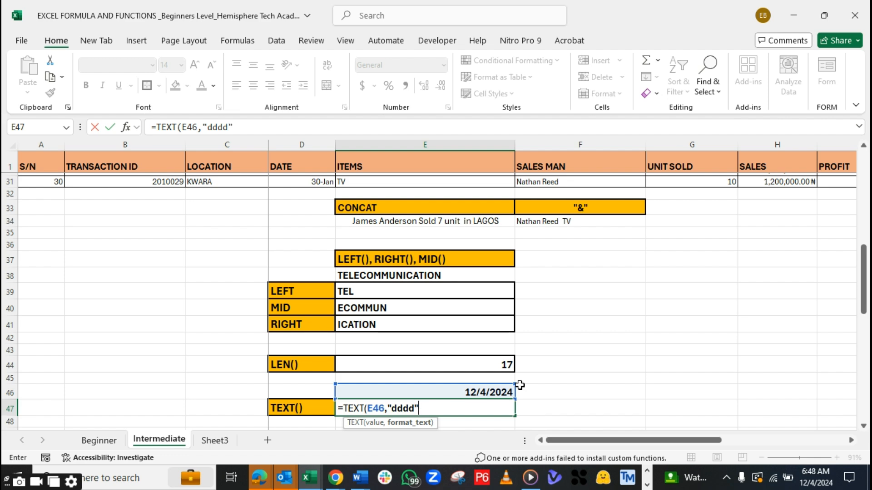
pyautogui.write(')')
pyautogui.hotkey('ctrl', 'Return')
pyautogui.press('Return')
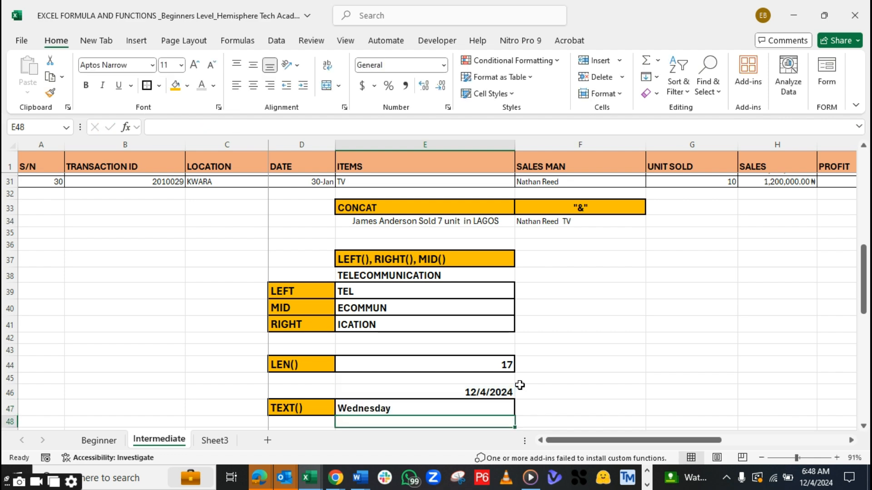
pyautogui.click(415, 410)
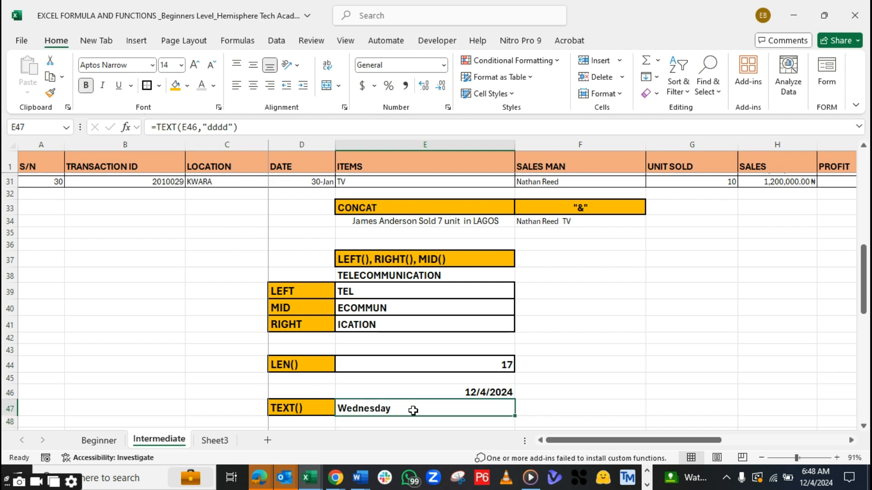
# Enter =TEXT(E46,"mmmm") in E48, directly below the day-name result, to return the month name
pyautogui.moveTo(864, 301); pyautogui.dragTo(863, 317)
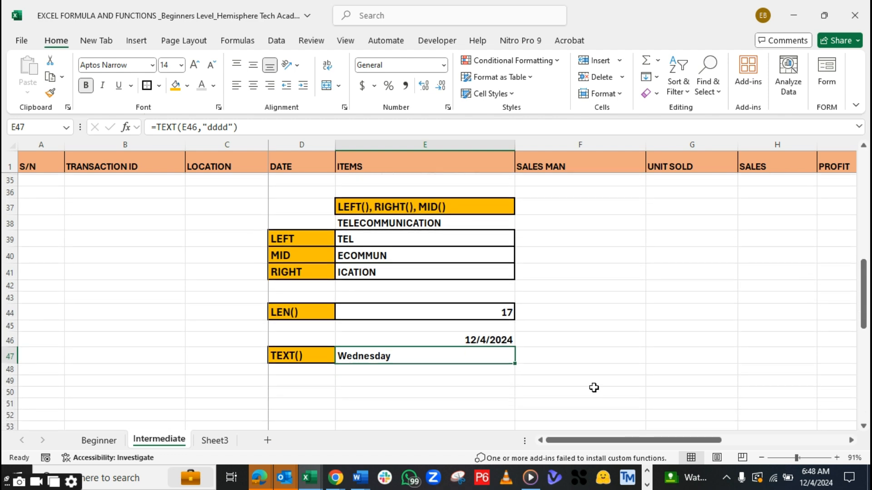
pyautogui.click(384, 370)
pyautogui.write('=')
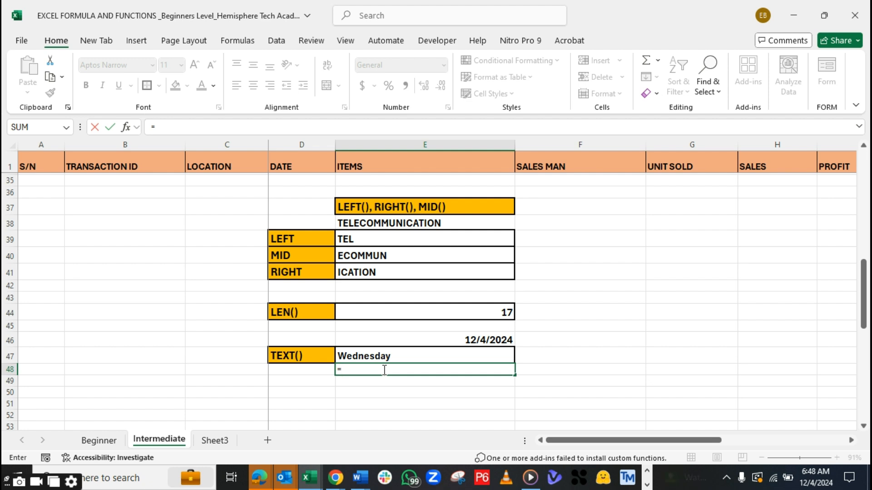
pyautogui.write('TEXT(')
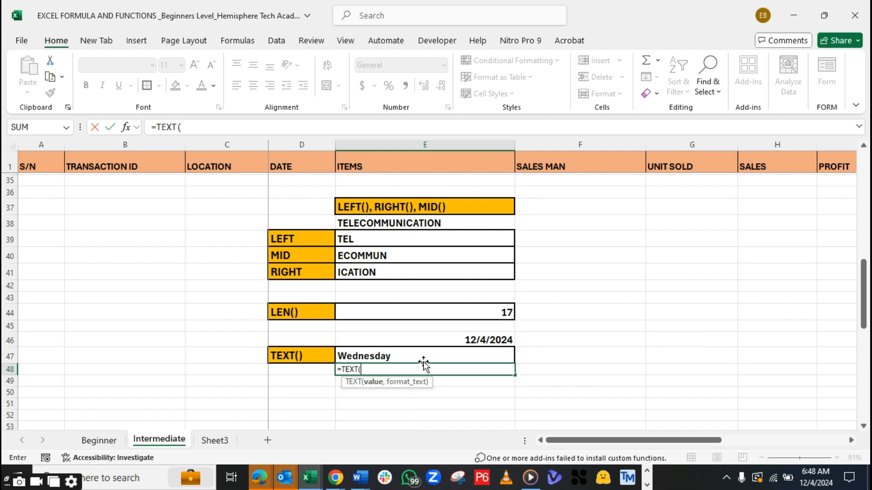
pyautogui.click(466, 342)
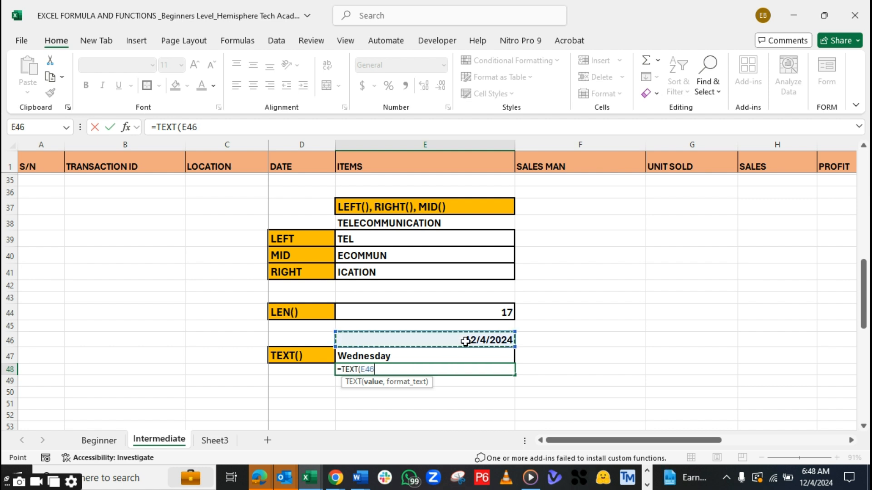
pyautogui.write(',"MM')
pyautogui.press('BackSpace')
pyautogui.press('BackSpace')
pyautogui.write('mmm')
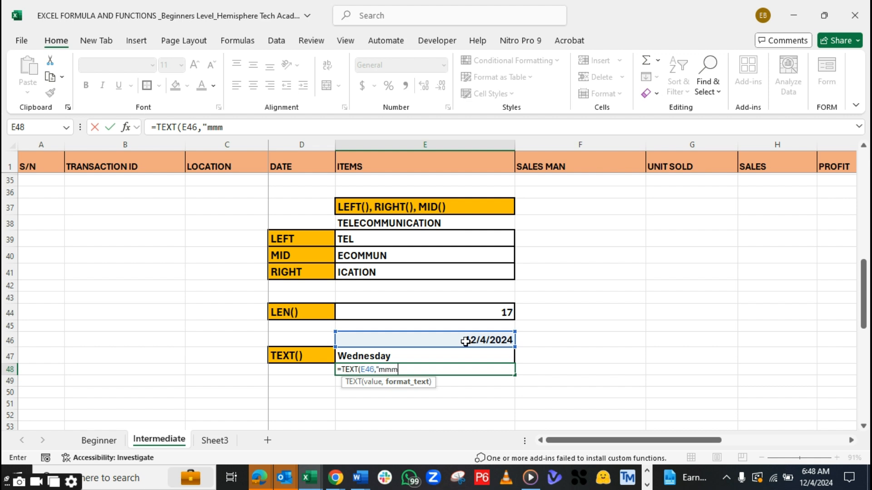
pyautogui.write('m")')
pyautogui.press('Up')
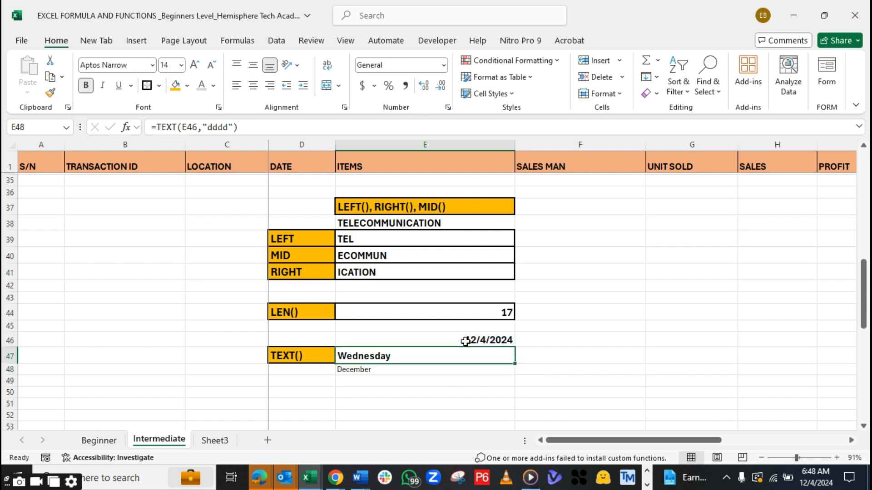
# Make the month name in E48 bold and copy the formatting of E47 onto it
pyautogui.click(390, 370)
pyautogui.hotkey('ctrl', 'b')
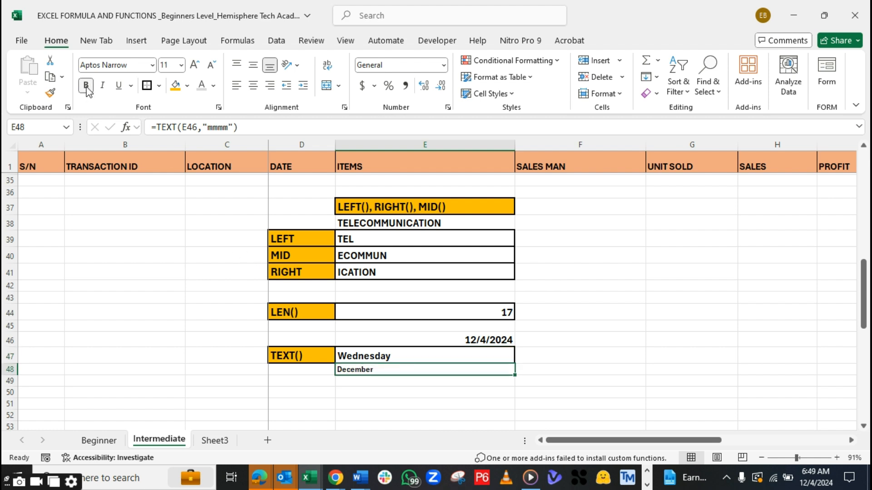
pyautogui.click(381, 357)
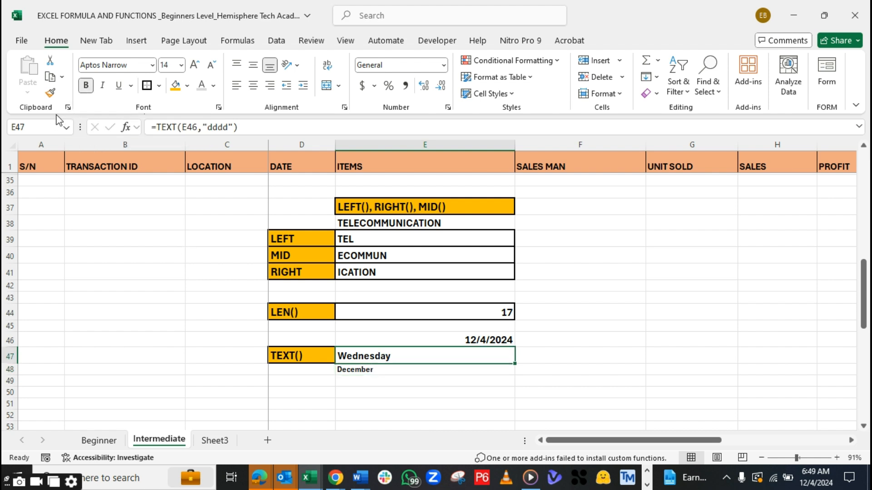
pyautogui.click(50, 94)
pyautogui.click(362, 371)
pyautogui.click(358, 387)
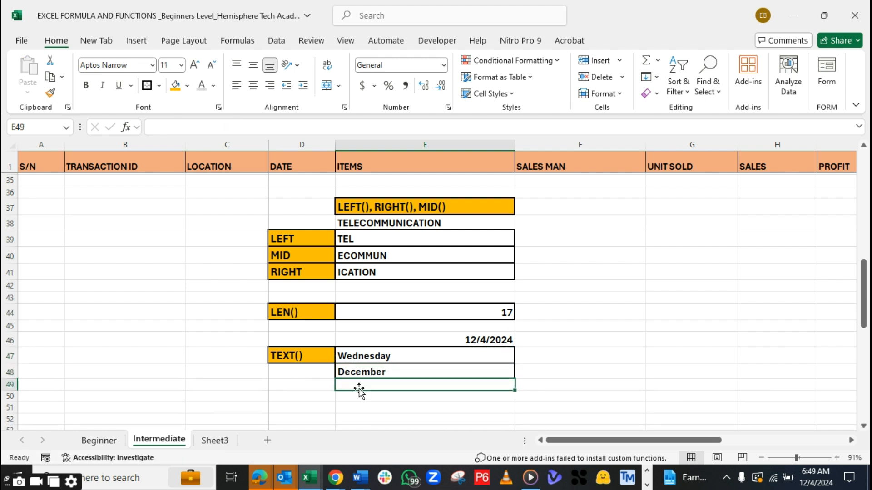
# Re-enter the month-name formula =TEXT(E46,"mmmm") in the formatted cell E48
pyautogui.click(382, 375)
pyautogui.write('=')
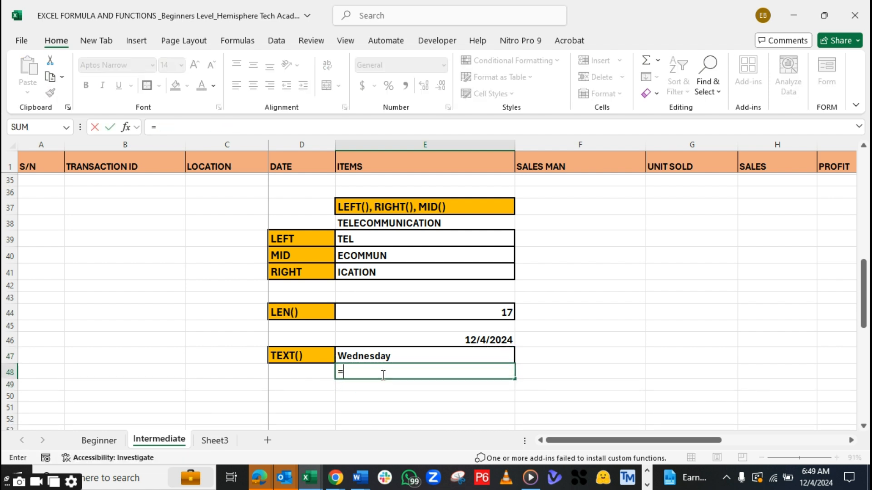
pyautogui.write('text')
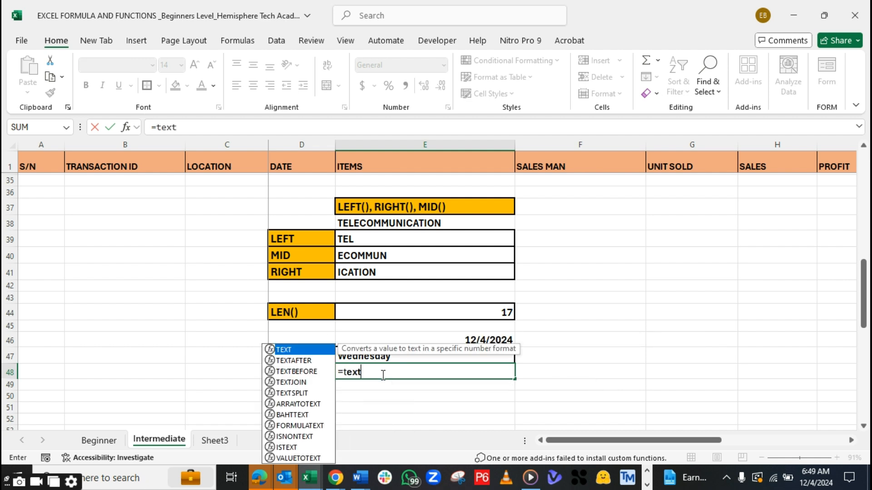
pyautogui.press('Tab')
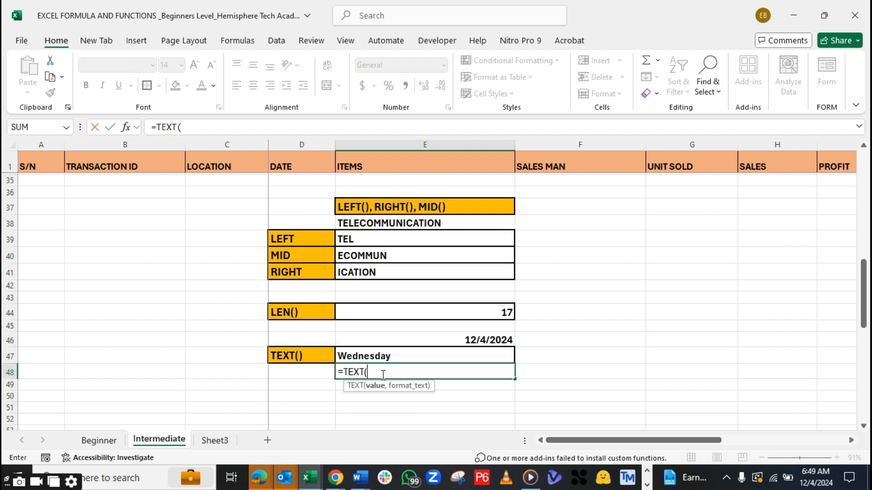
pyautogui.click(453, 341)
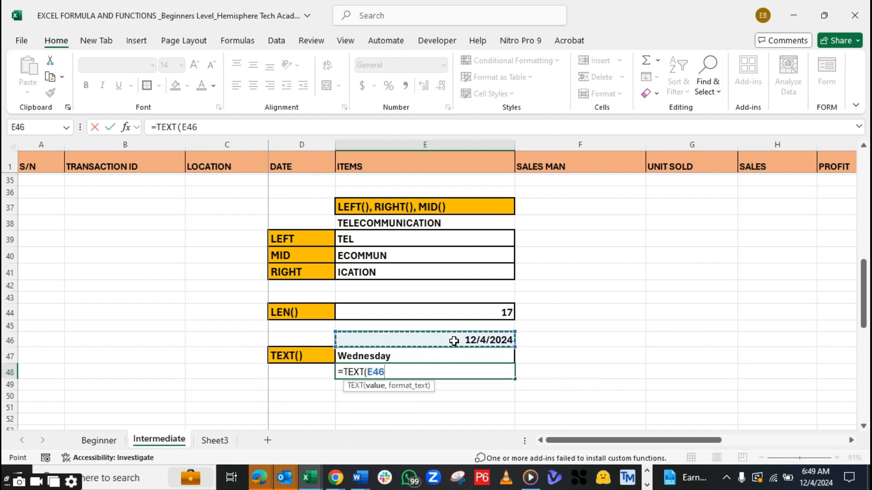
pyautogui.write(',')
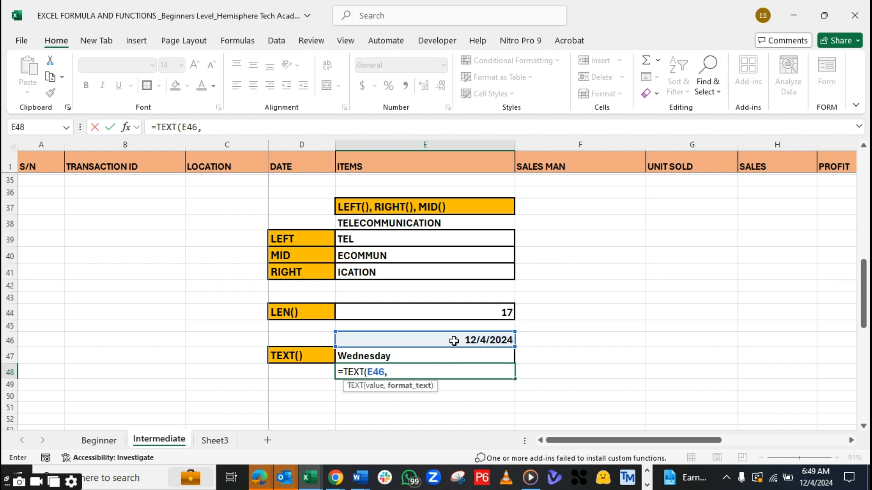
pyautogui.write('"mmmm")')
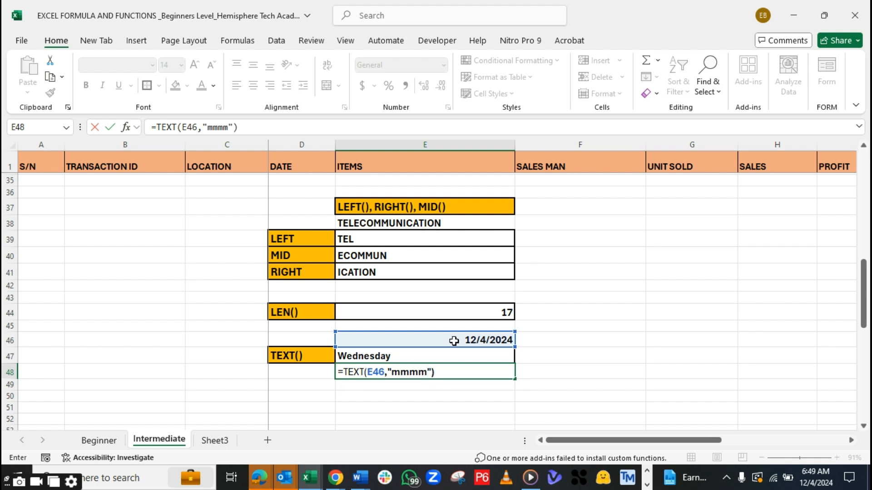
pyautogui.press('Return')
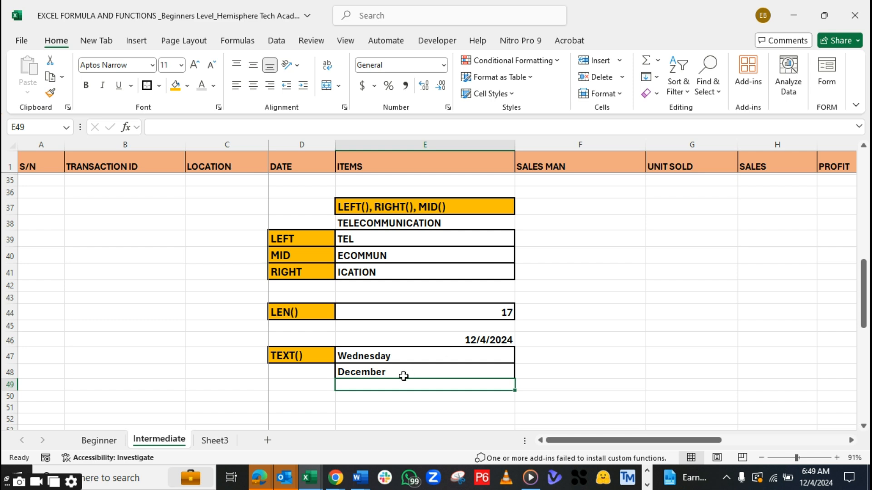
# Copy the formatting of E48 to the empty cell E49 below it
pyautogui.click(393, 371)
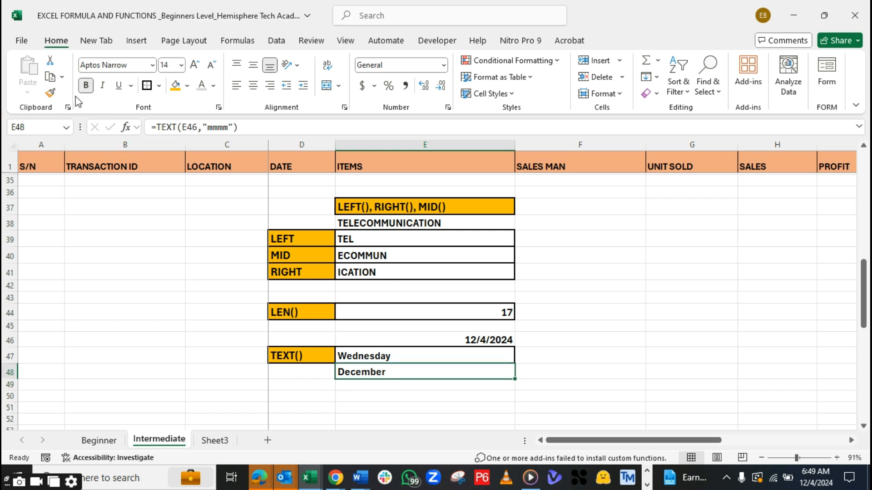
pyautogui.click(50, 94)
pyautogui.click(363, 386)
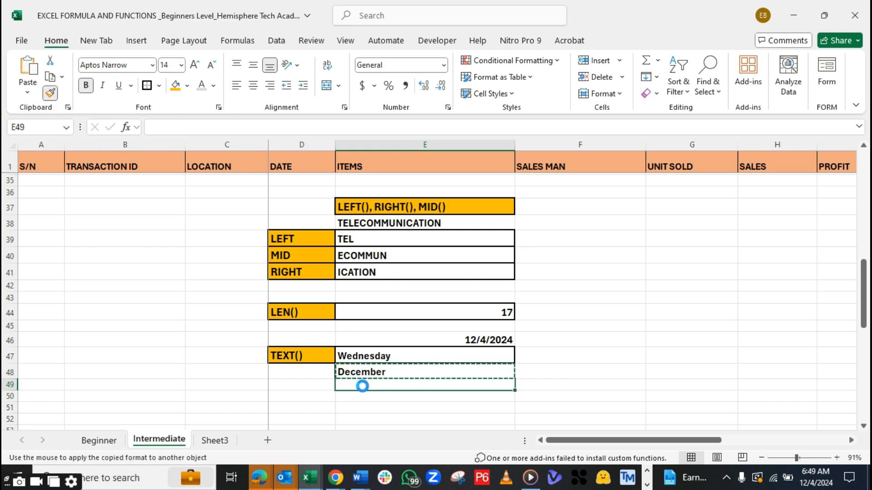
pyautogui.click(362, 403)
# Enter =TEXT(E46,"yyyy") in E49 to return the year, and check the TEXT() formulas in E47 to E49
pyautogui.click(365, 385)
pyautogui.write('=text')
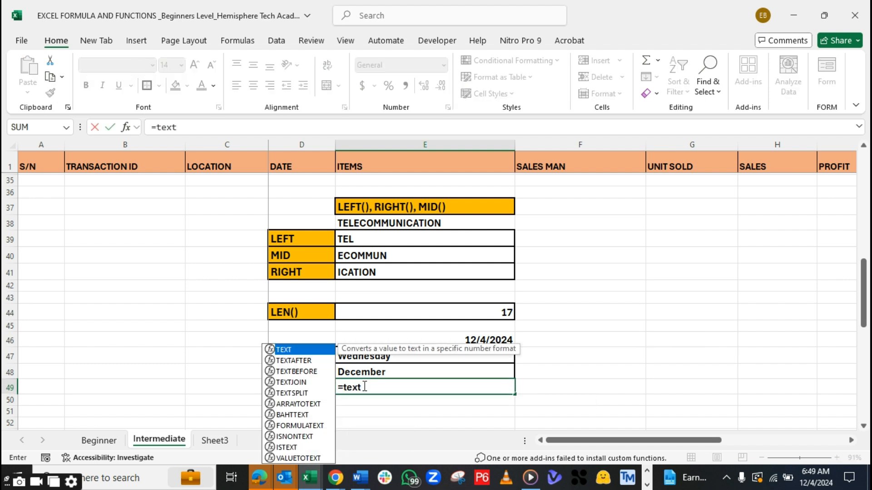
pyautogui.press('Tab')
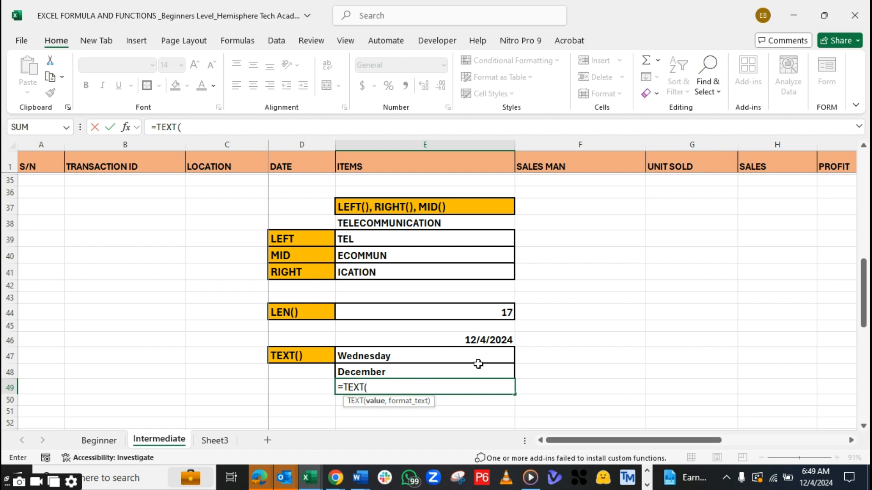
pyautogui.click(479, 341)
pyautogui.write(',"')
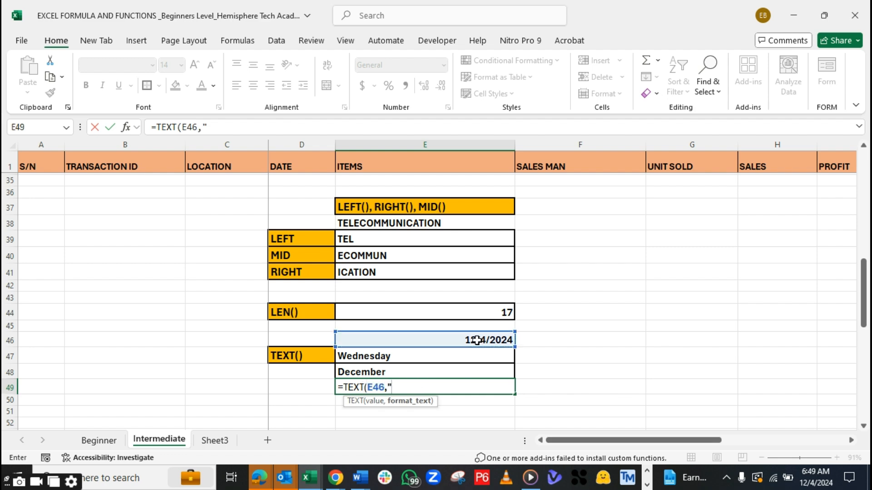
pyautogui.write('yyyy')
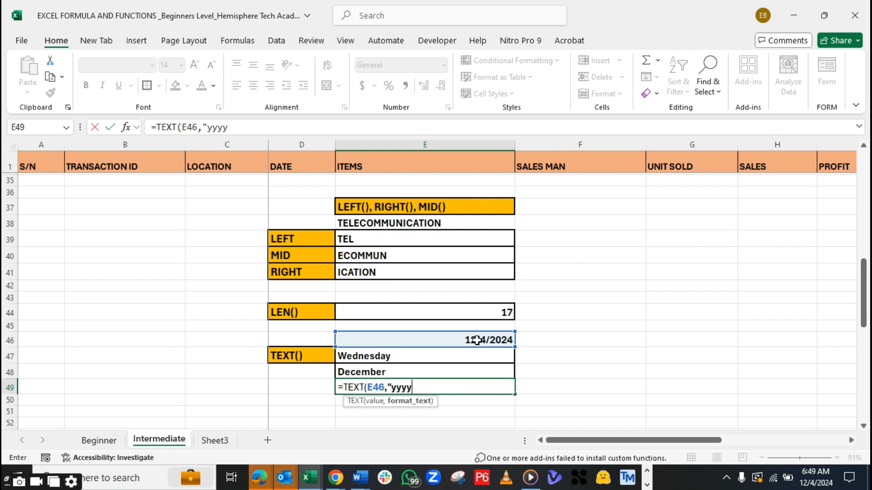
pyautogui.write('")')
pyautogui.press('Return')
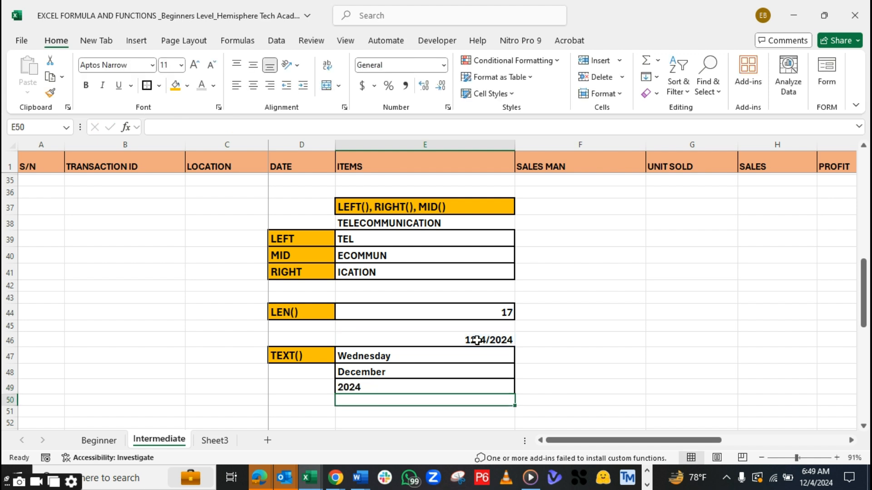
pyautogui.click(389, 357)
pyautogui.click(386, 373)
pyautogui.click(386, 386)
pyautogui.click(593, 384)
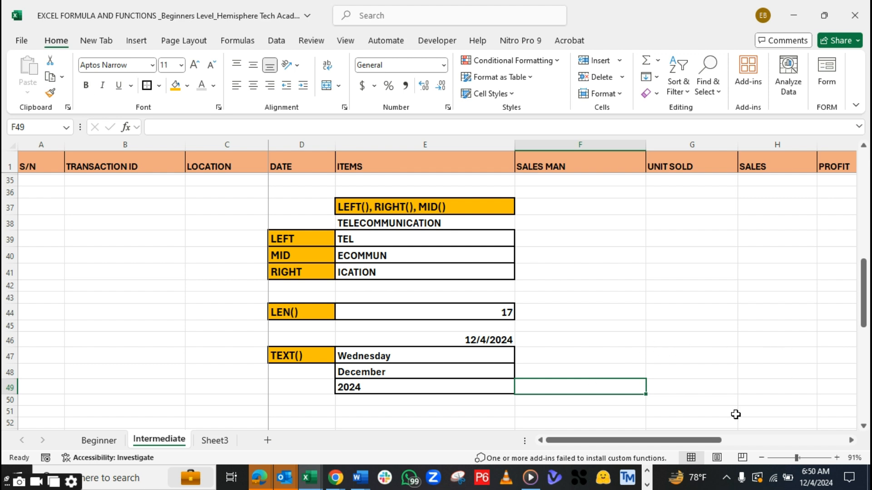
# Switch to Adobe Acrobat showing DATA ANALYSIS FUNCTION AND FORMULAS_HTA.pdf at the TEXT() entry
pyautogui.click(647, 486)
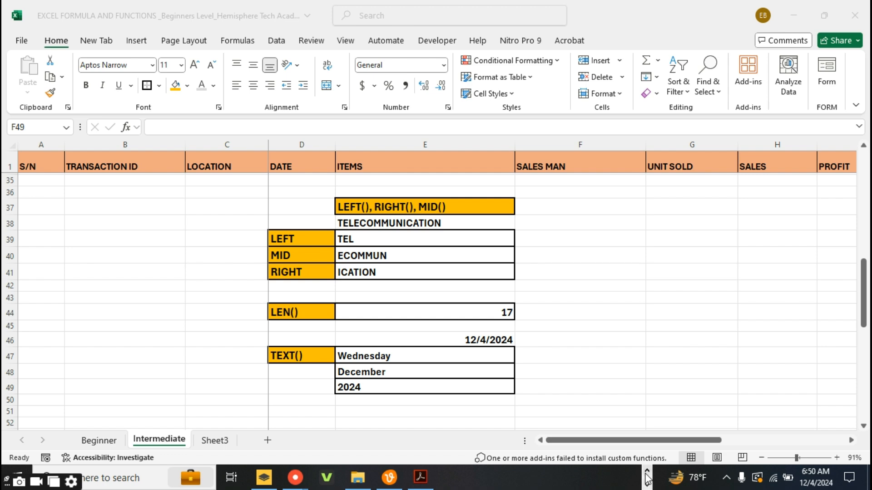
pyautogui.click(646, 473)
pyautogui.click(647, 484)
pyautogui.click(419, 478)
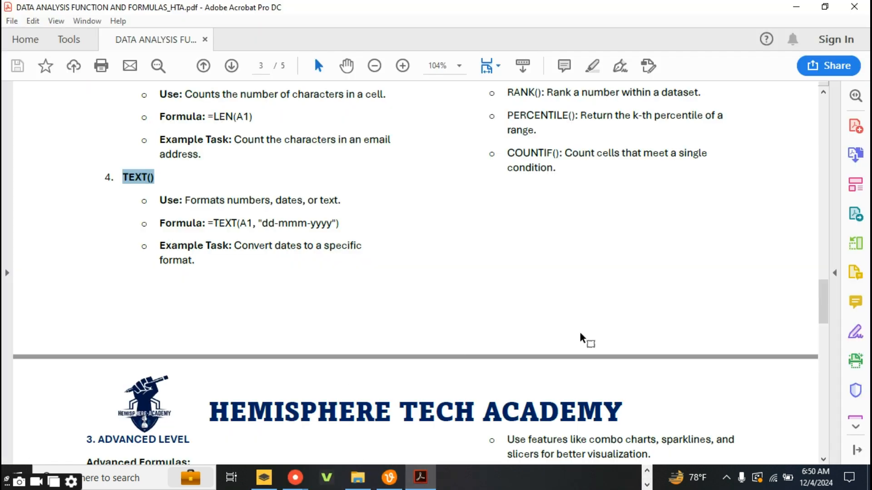
# Examine the IFERROR(), ISNUMBER(), ISTEXT() and CHOOSE() entries under Advanced Logical Functions in the PDF
pyautogui.moveTo(821, 296); pyautogui.dragTo(825, 274)
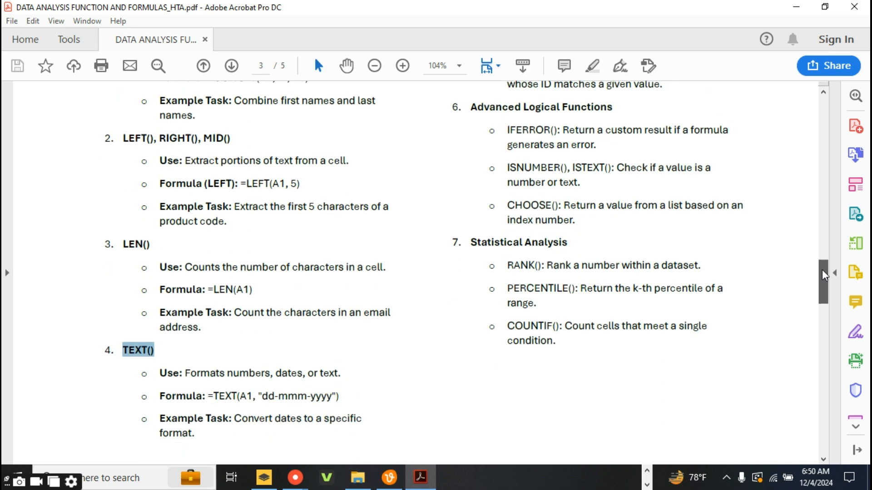
pyautogui.moveTo(825, 274); pyautogui.dragTo(825, 269)
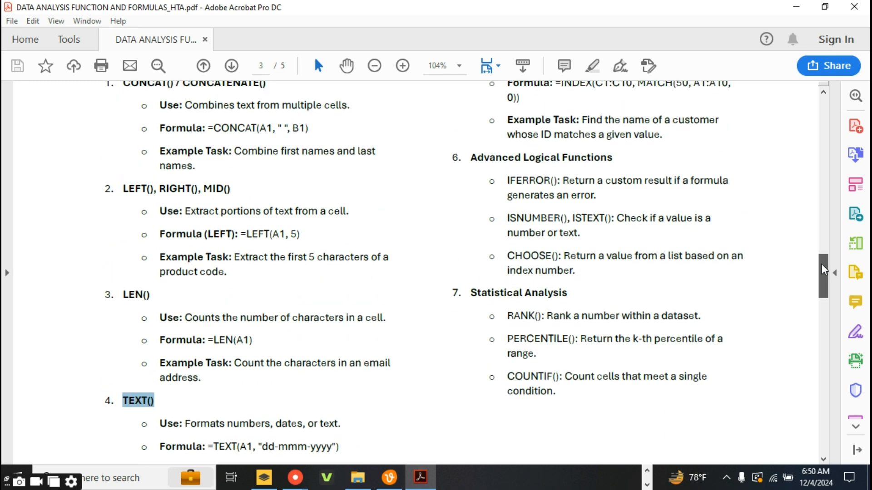
pyautogui.moveTo(590, 257); pyautogui.dragTo(517, 185)
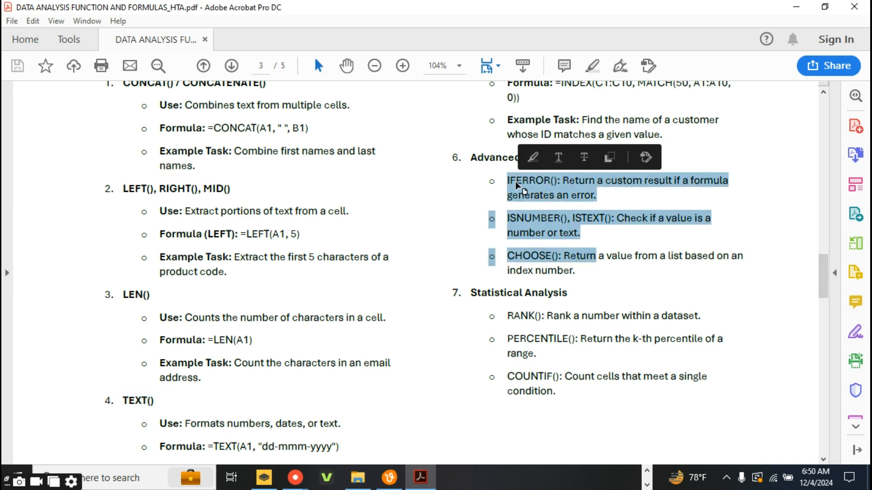
pyautogui.click(576, 196)
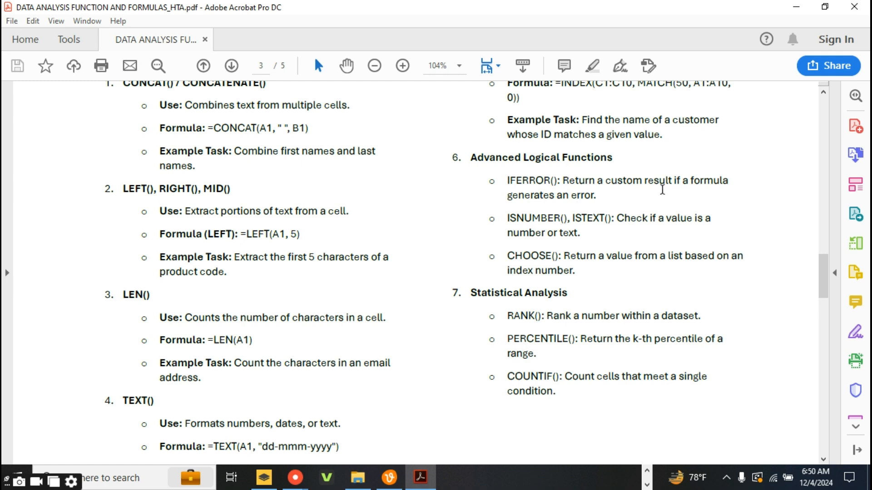
# Switch to the Excel workbook and copy the formatting of the TEXT() label in D47 to the empty cell G37
pyautogui.click(647, 472)
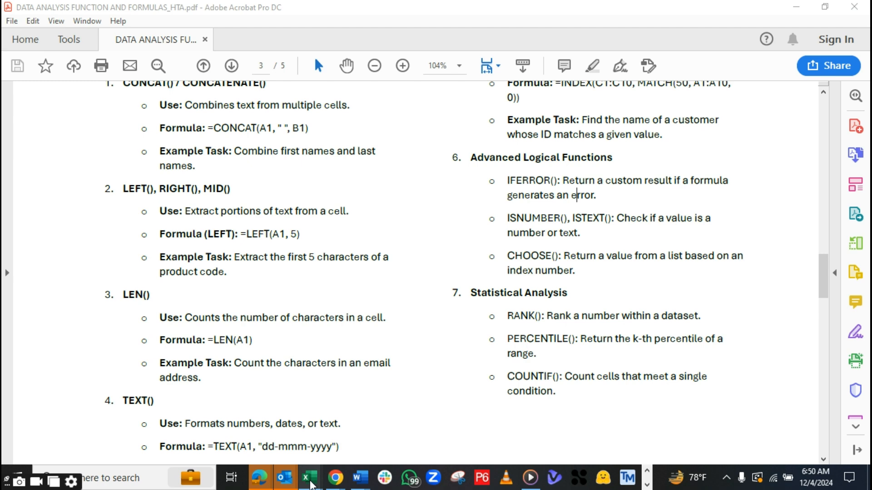
pyautogui.moveTo(310, 477)
pyautogui.click(516, 425)
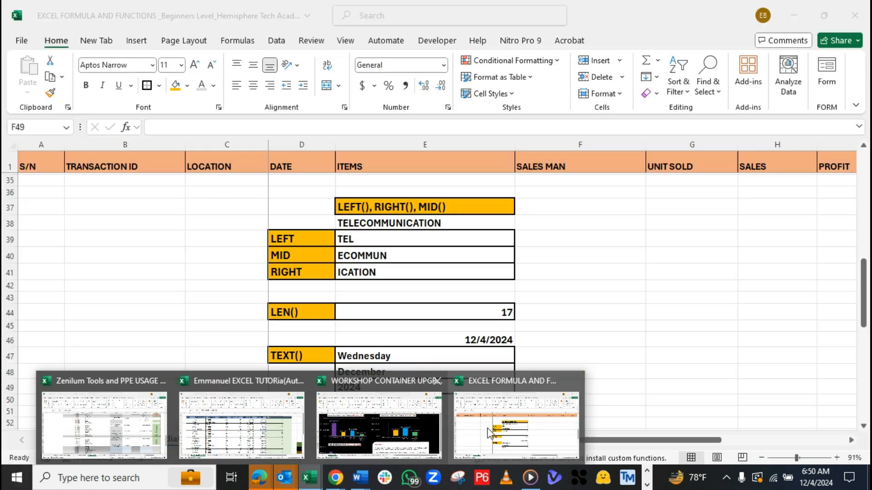
pyautogui.click(310, 356)
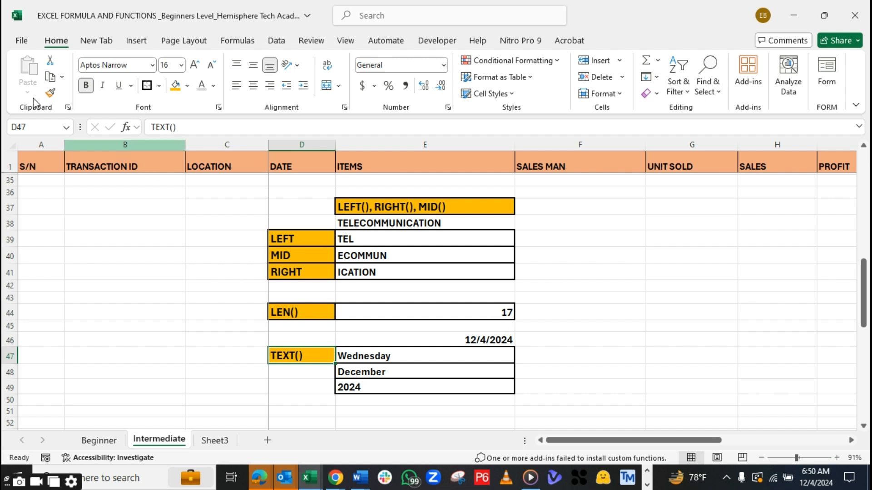
pyautogui.click(50, 92)
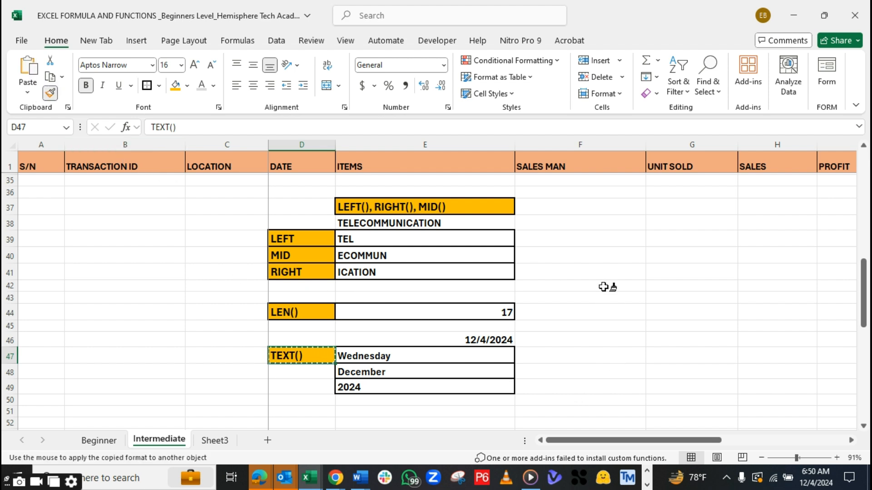
pyautogui.click(665, 207)
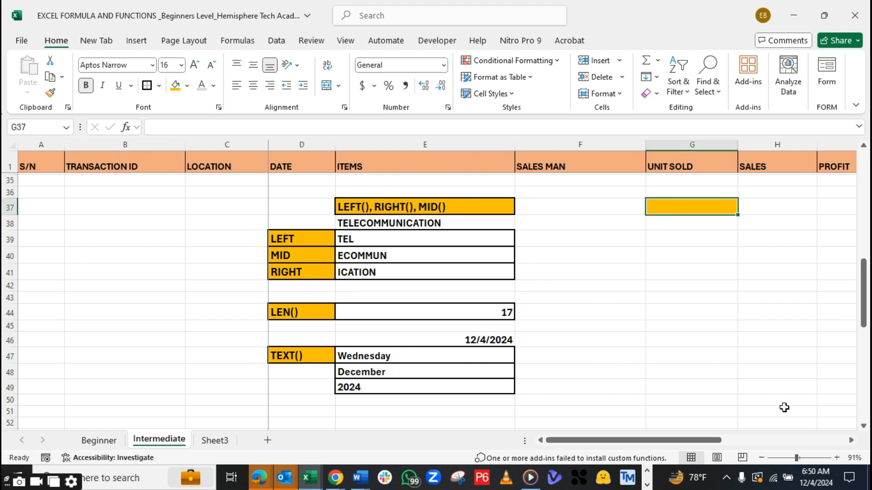
# Enter the heading IFERROR in the formatted cell G37
pyautogui.moveTo(716, 440); pyautogui.dragTo(751, 435)
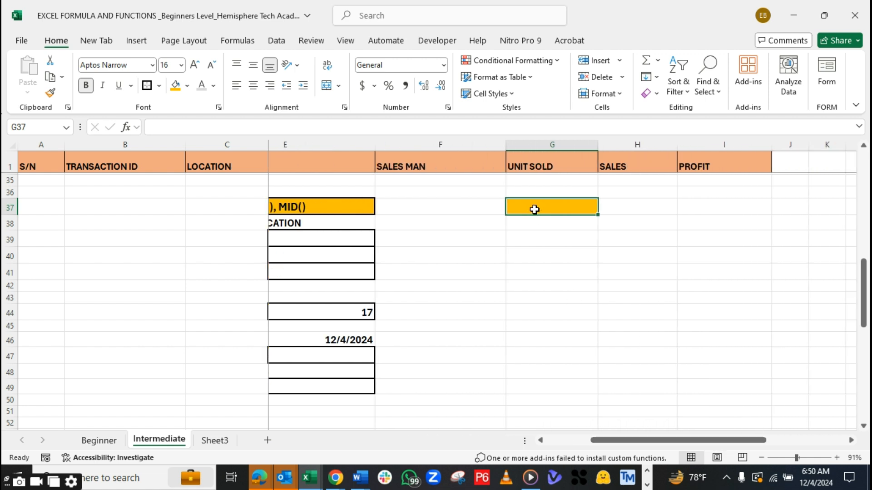
pyautogui.write('IFERROR')
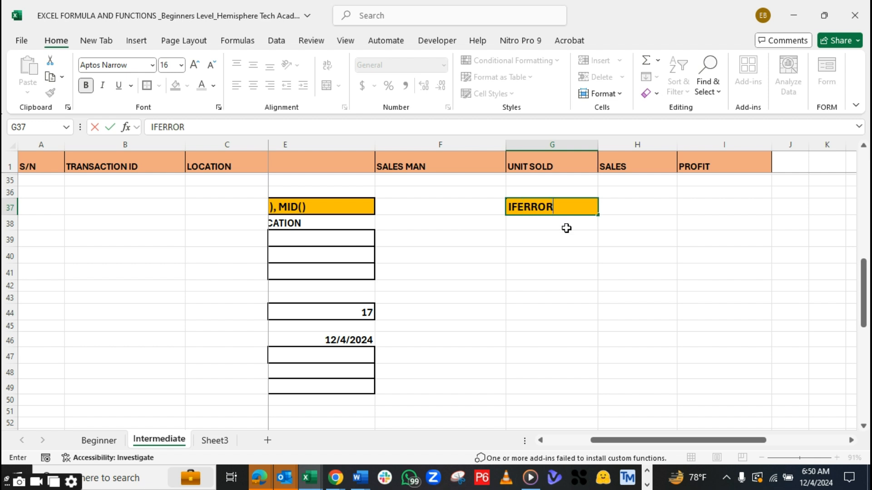
pyautogui.press('Return')
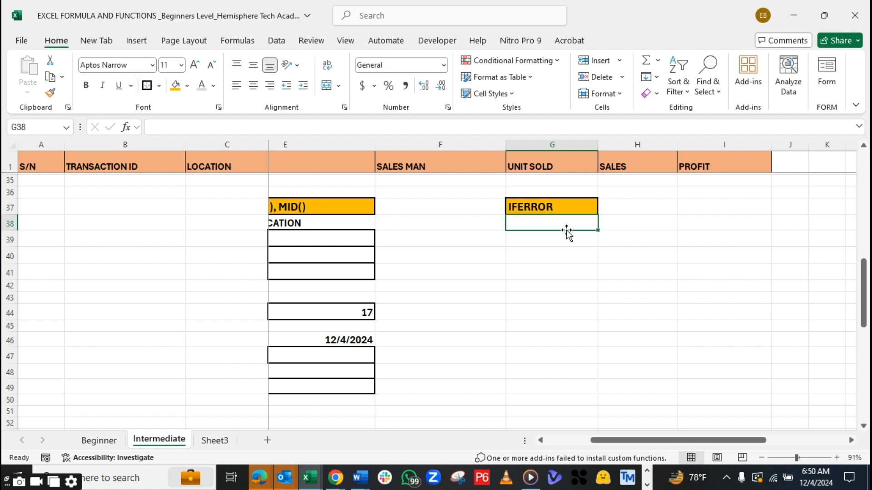
# Enter the deliberately faulty formula =4*Y in G38, below the IFERROR heading
pyautogui.write('=')
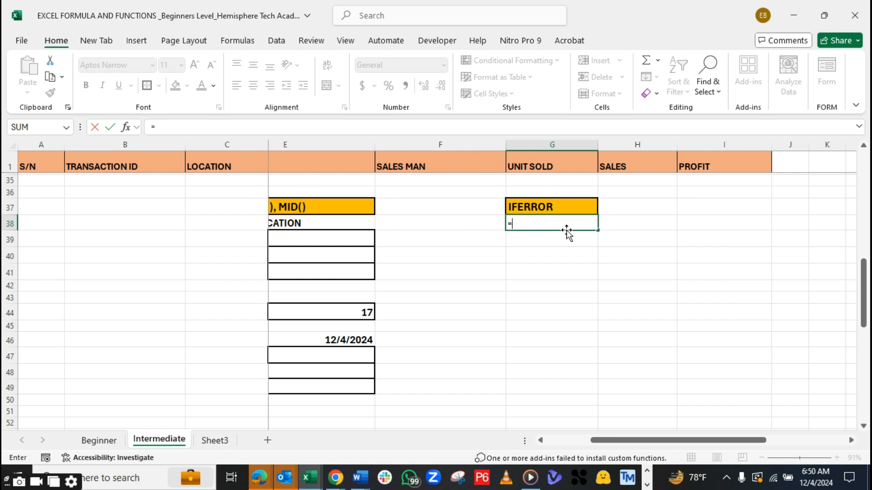
pyautogui.write('4')
pyautogui.write('*Y')
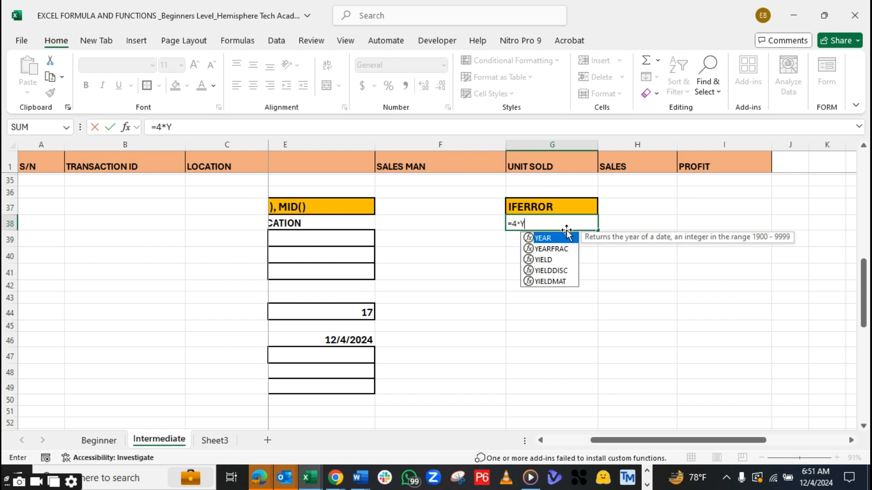
pyautogui.press('Return')
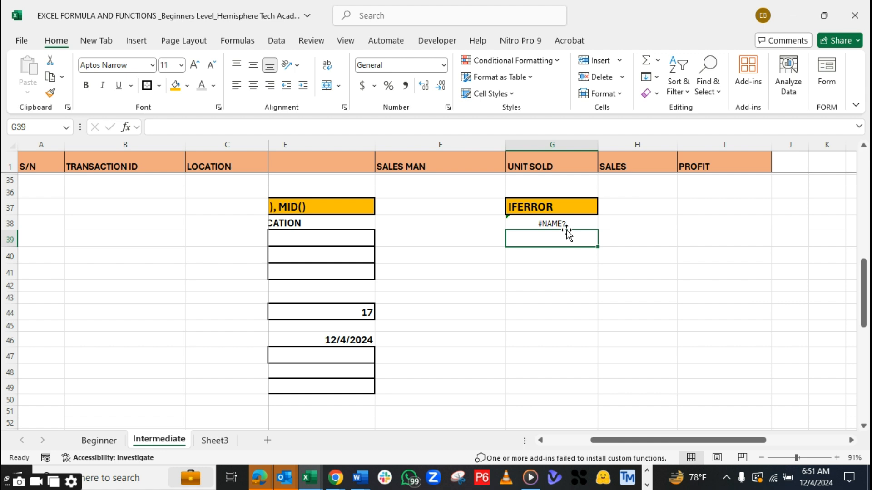
# Inspect the error-checking options for the faulty formula in G38 without applying any of them
pyautogui.click(561, 224)
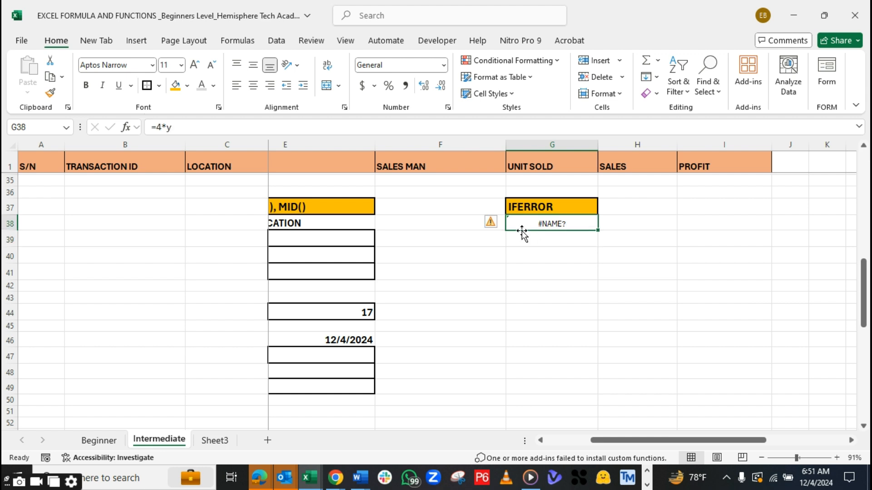
pyautogui.click(496, 226)
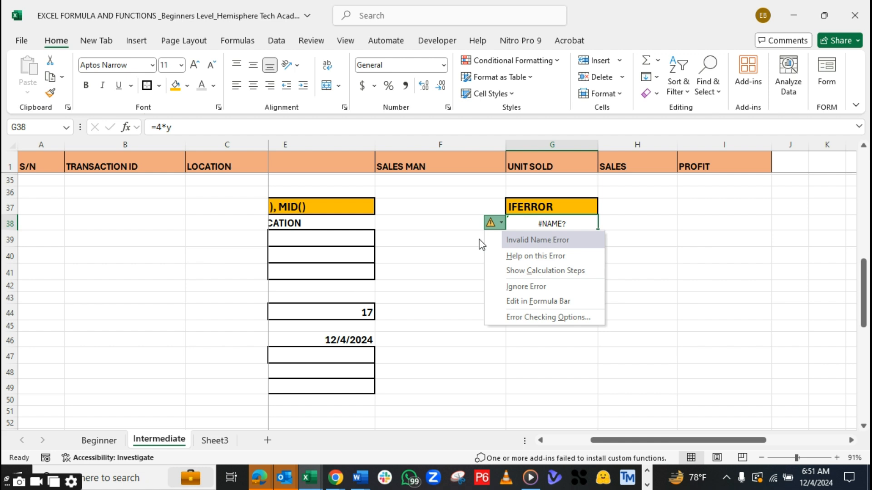
pyautogui.click(561, 223)
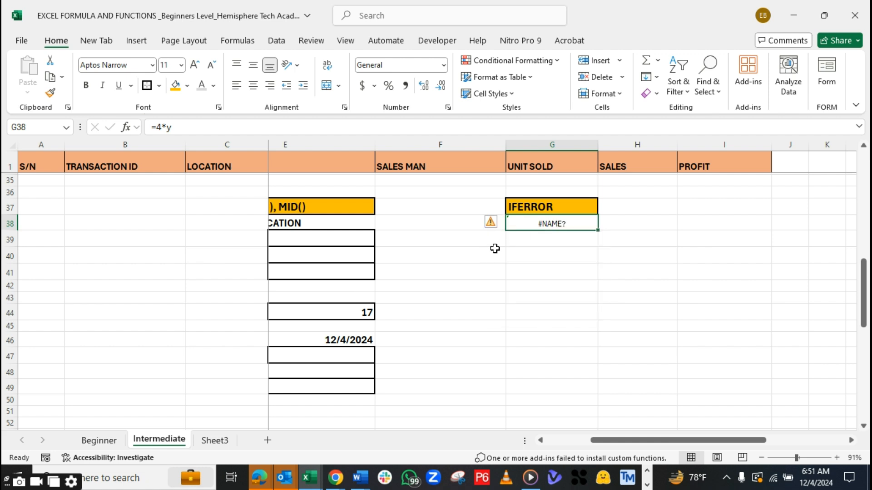
pyautogui.click(520, 241)
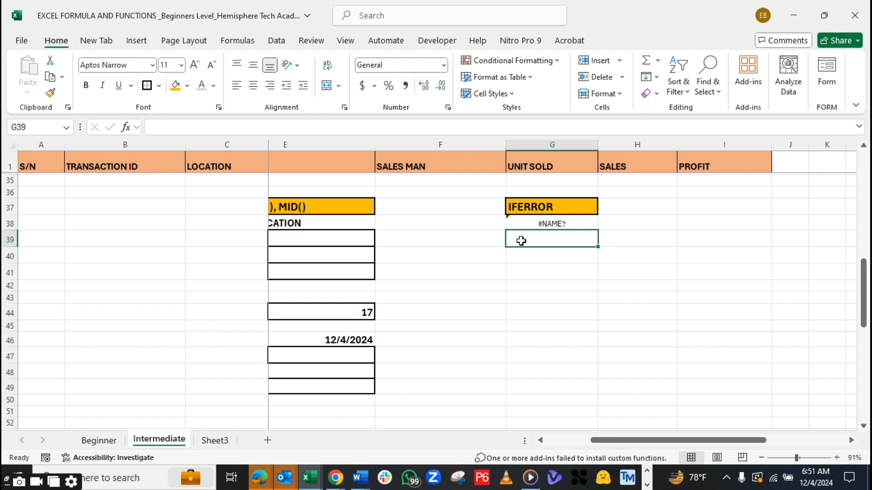
pyautogui.click(569, 225)
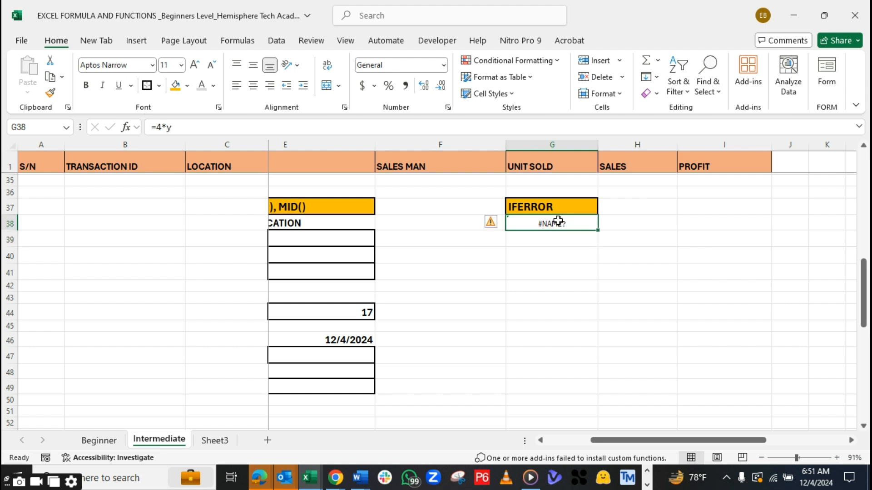
# Enter =IFERROR(G38,"TRUE") in H38 and compare it with the faulty formula in G38
pyautogui.moveTo(863, 282)
pyautogui.mouseDown()
pyautogui.moveTo(864, 202)
pyautogui.moveTo(865, 273)
pyautogui.mouseUp()
pyautogui.click(626, 275)
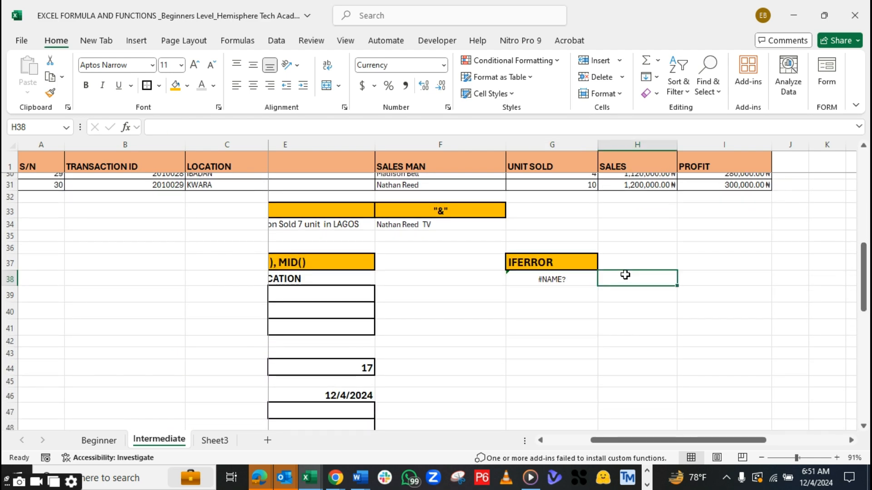
pyautogui.click(524, 280)
pyautogui.click(637, 284)
pyautogui.write('=')
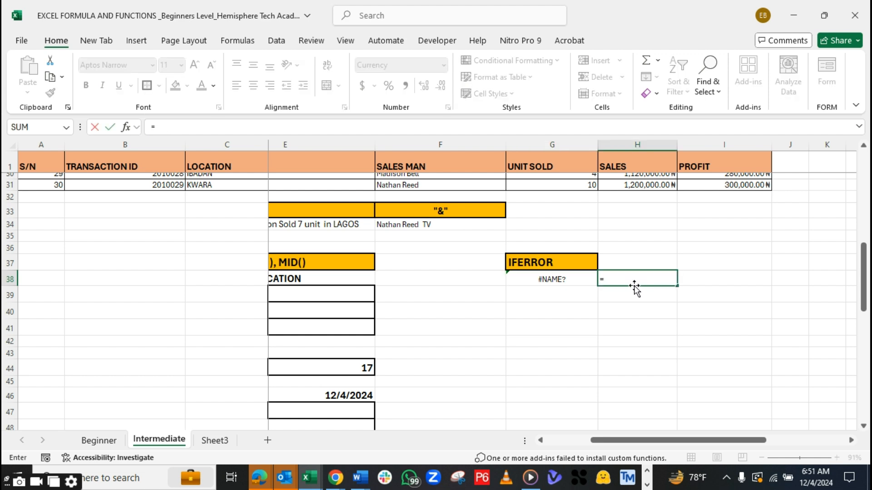
pyautogui.write('IFF')
pyautogui.press('BackSpace')
pyautogui.write('E')
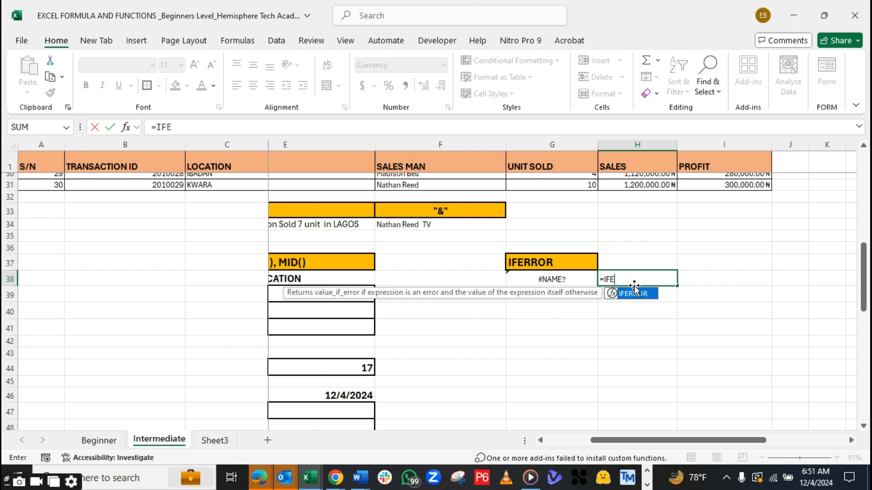
pyautogui.press('Tab')
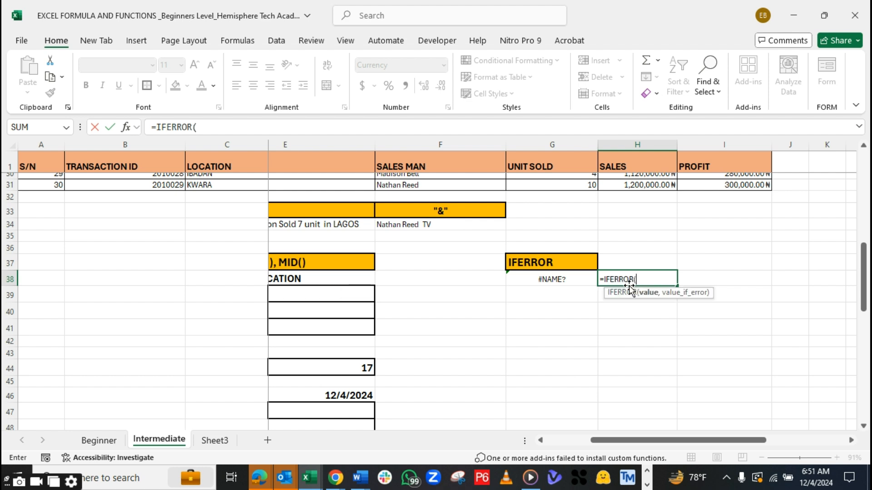
pyautogui.click(568, 279)
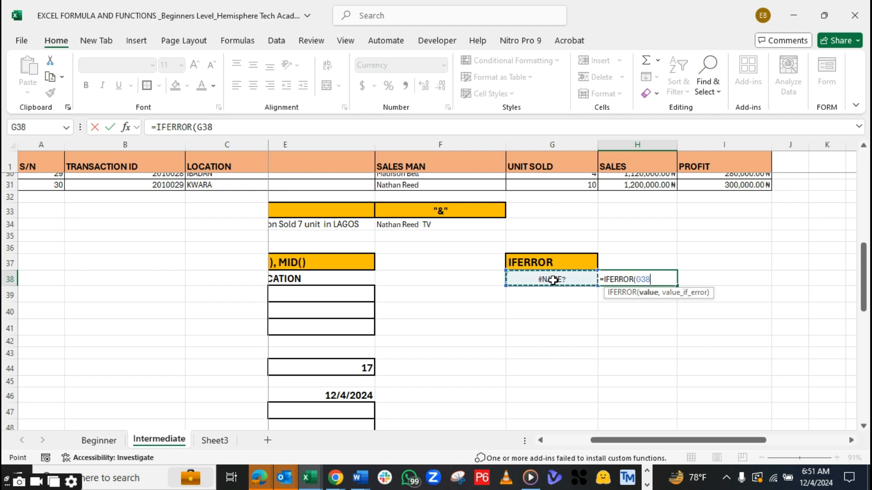
pyautogui.write(',')
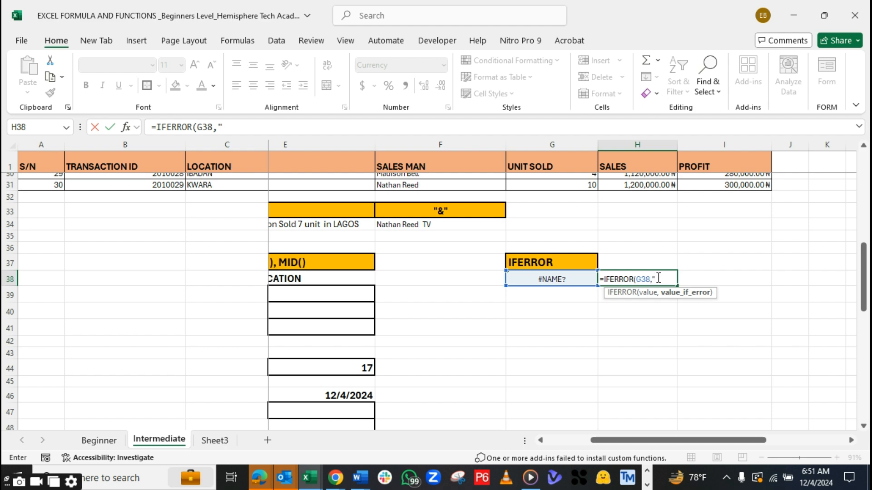
pyautogui.write('TRUE')
pyautogui.write('")')
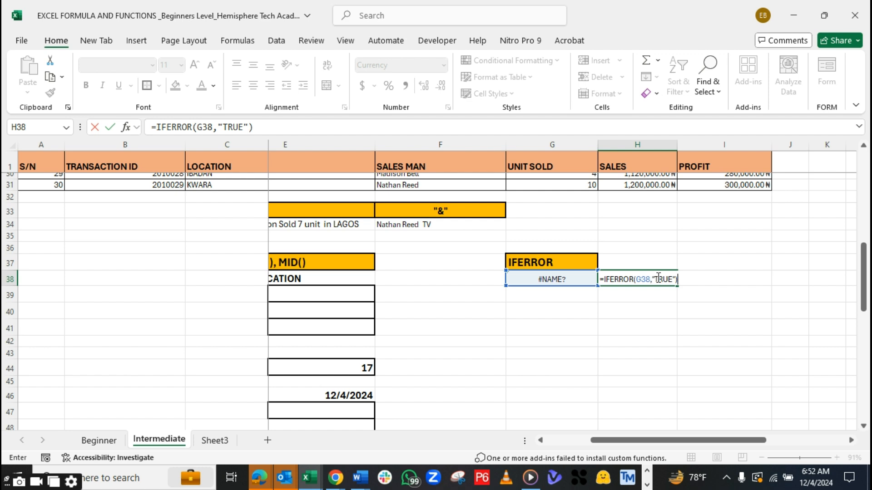
pyautogui.press('Return')
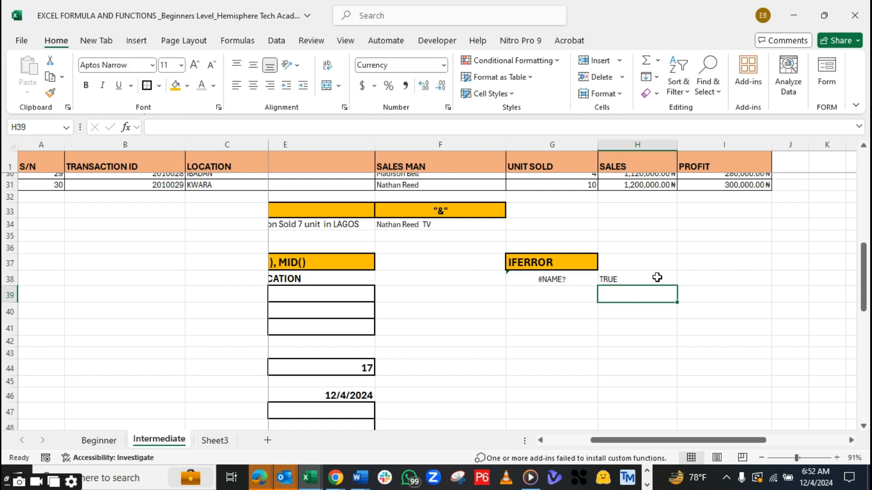
pyautogui.click(561, 280)
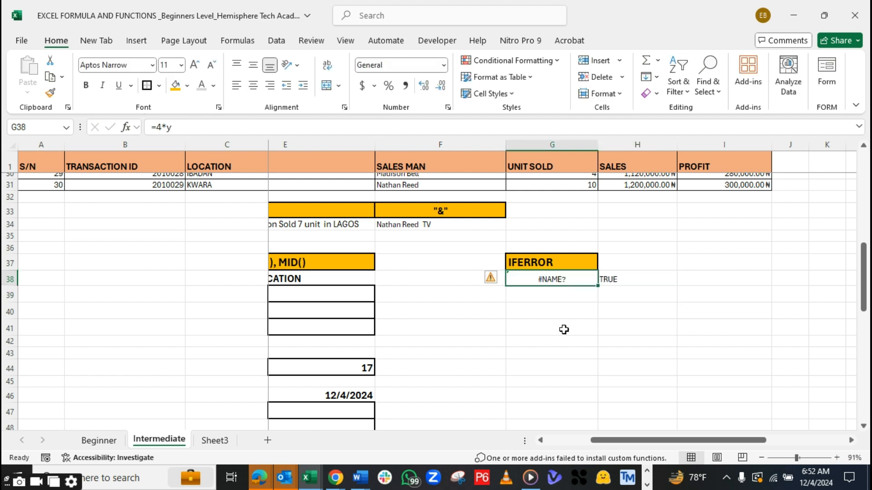
pyautogui.click(608, 279)
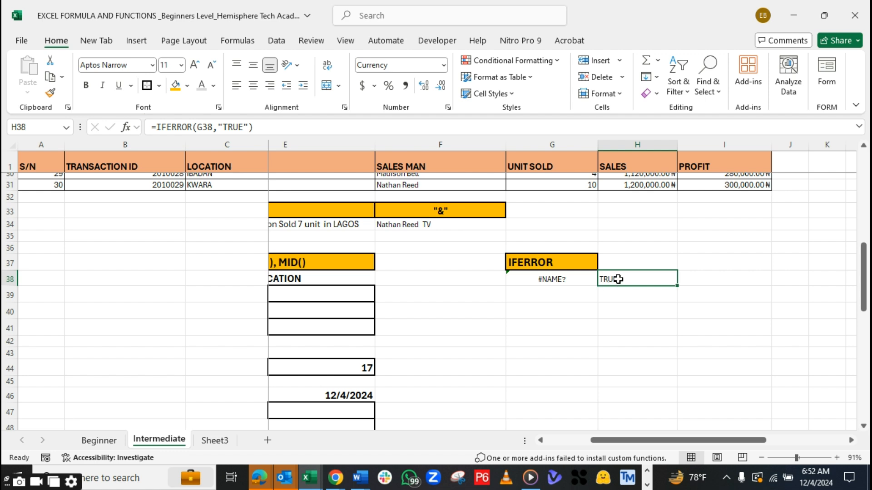
# Replace the TRUE fallback text in H38's IFERROR formula with an empty string
pyautogui.doubleClick(620, 278)
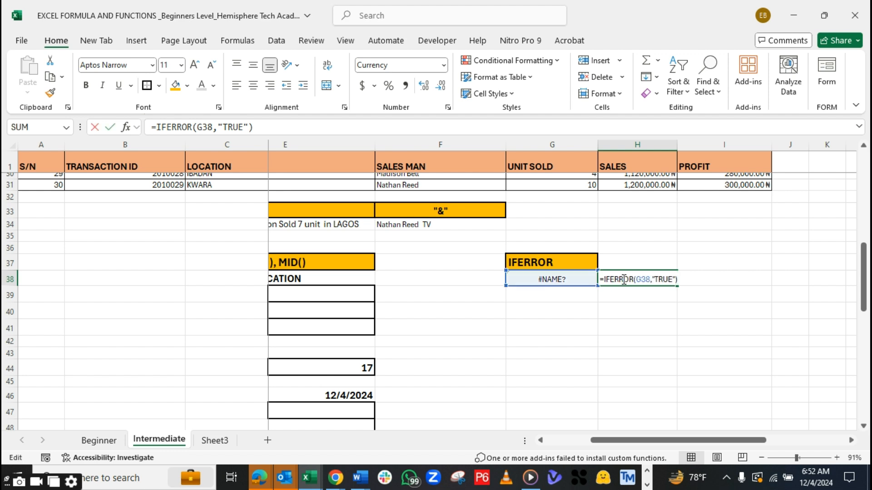
pyautogui.click(675, 280)
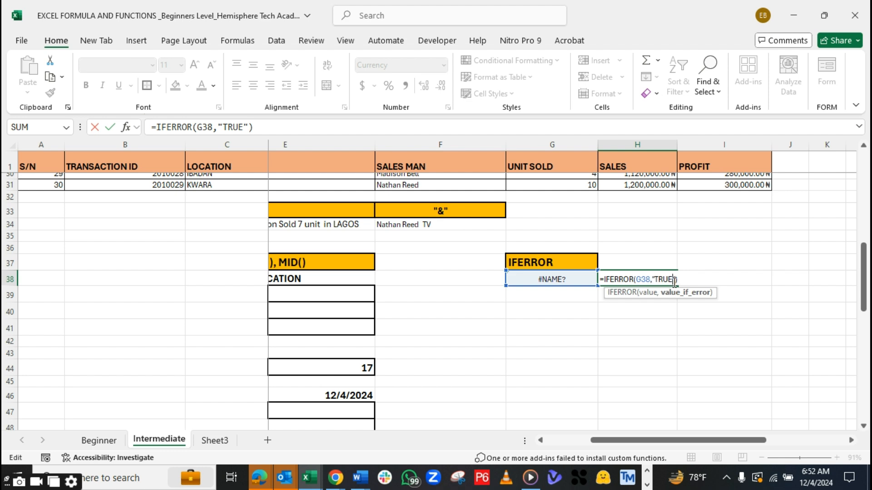
pyautogui.press('BackSpace')
pyautogui.press('BackSpace')
pyautogui.press('BackSpace')
pyautogui.press('BackSpace')
pyautogui.press('Right')
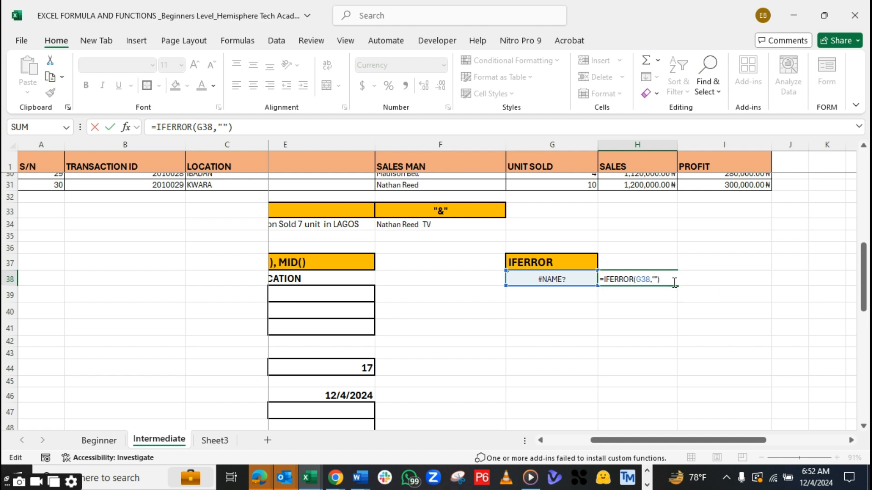
# Clear the remaining IFERROR formula from H38 and the faulty formula from G38
pyautogui.press('Left')
pyautogui.press('BackSpace')
pyautogui.press('BackSpace')
pyautogui.press('BackSpace')
pyautogui.press('BackSpace')
pyautogui.press('BackSpace')
pyautogui.press('BackSpace')
pyautogui.press('BackSpace')
pyautogui.press('BackSpace')
pyautogui.press('BackSpace')
pyautogui.press('BackSpace')
pyautogui.press('BackSpace')
pyautogui.press('BackSpace')
pyautogui.press('BackSpace')
pyautogui.press('BackSpace')
pyautogui.press('BackSpace')
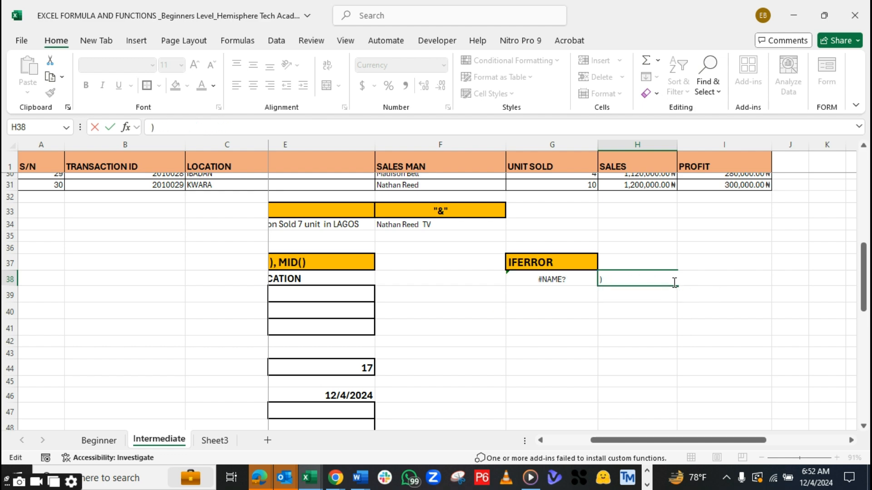
pyautogui.press('Return')
pyautogui.click(606, 283)
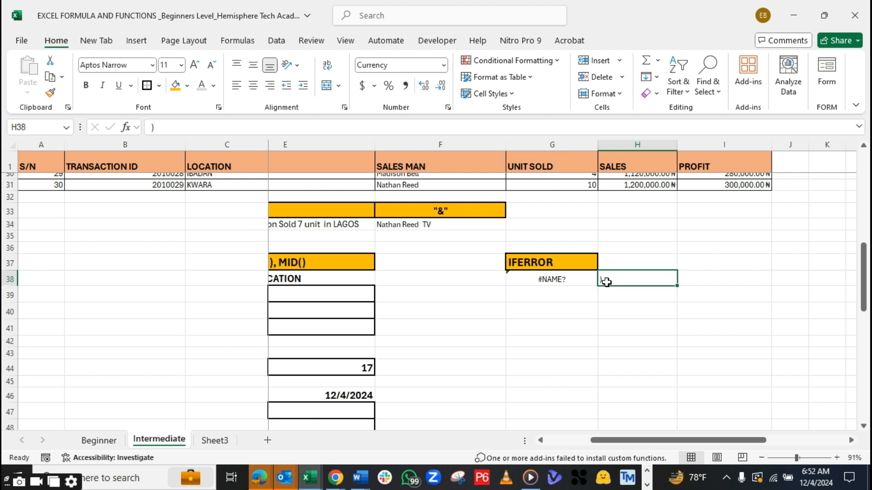
pyautogui.press('BackSpace')
pyautogui.click(560, 280)
pyautogui.press('BackSpace')
# Copy the IFERROR heading from G37 into J1 beside the PROFIT header, widening column J to fit
pyautogui.click(555, 262)
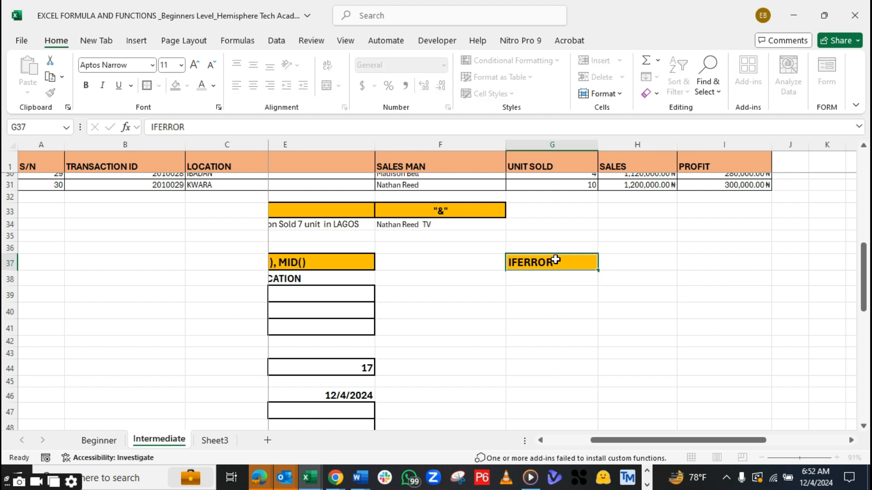
pyautogui.hotkey('ctrl', 'c')
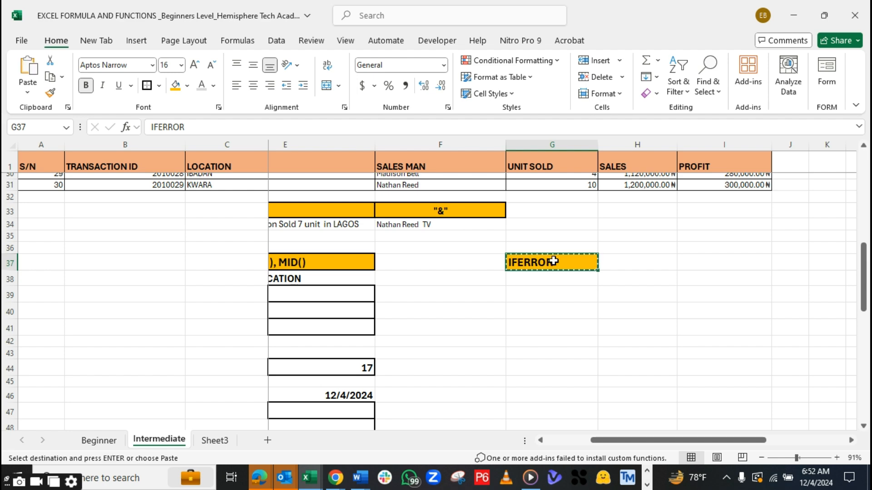
pyautogui.moveTo(866, 290); pyautogui.dragTo(864, 200)
pyautogui.moveTo(726, 440); pyautogui.dragTo(773, 430)
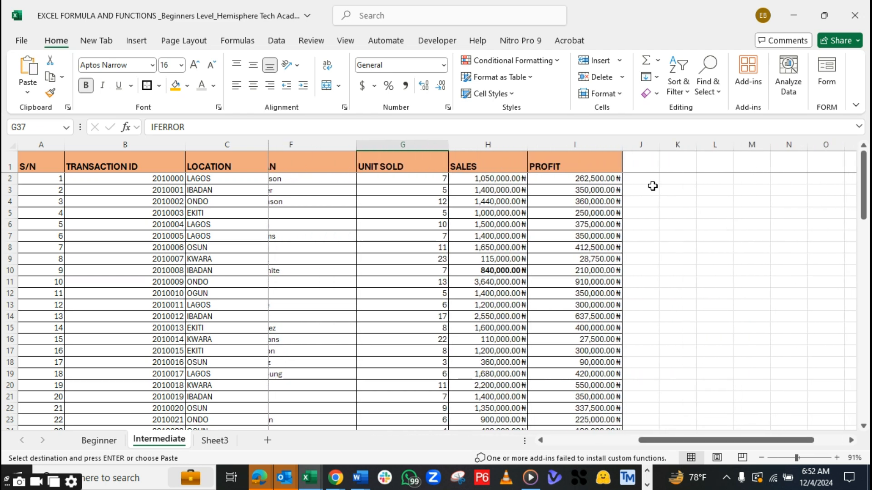
pyautogui.moveTo(660, 146); pyautogui.dragTo(691, 148)
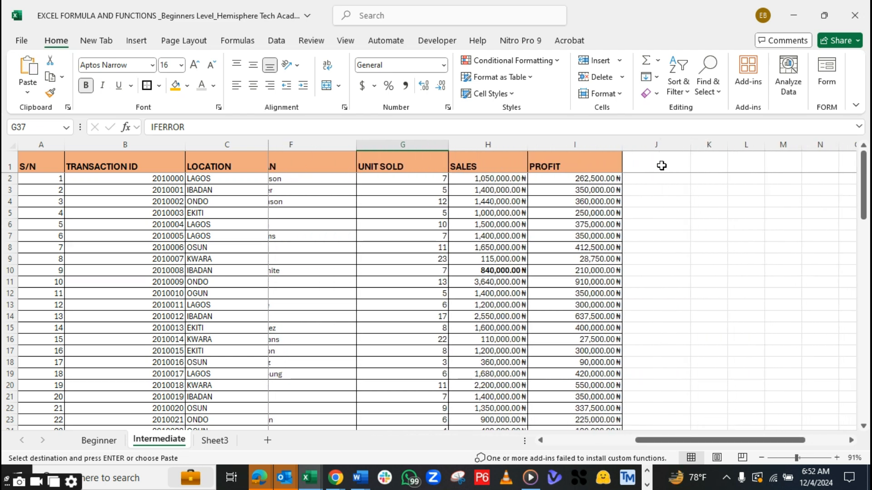
pyautogui.click(662, 166)
pyautogui.hotkey('ctrl', 'v')
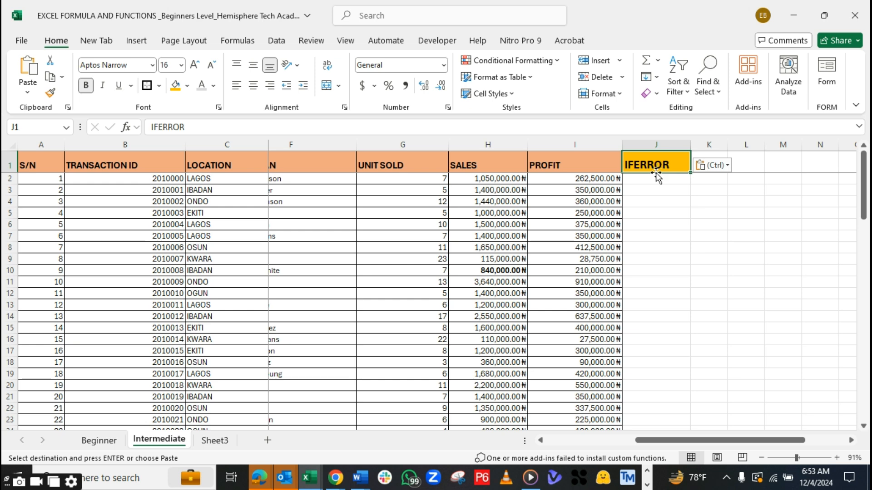
# Insert a blank column between the PROFIT column and the IFERROR heading column
pyautogui.click(653, 177)
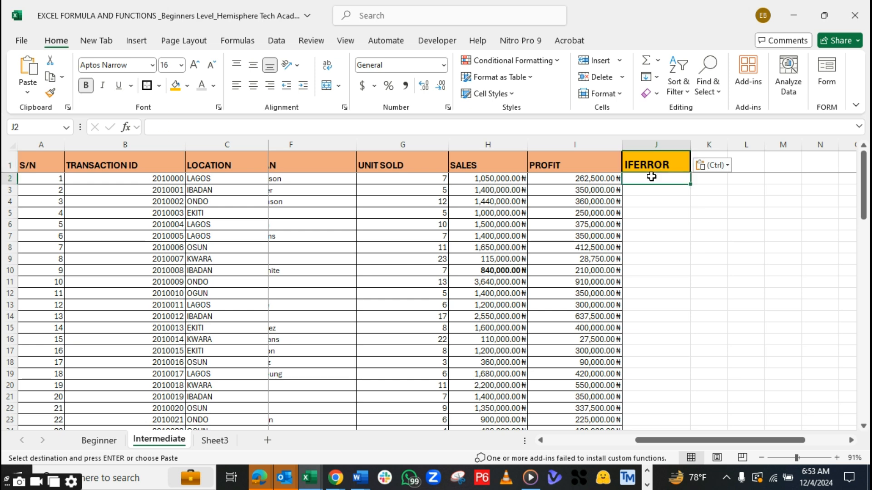
pyautogui.click(666, 143)
pyautogui.rightClick(666, 144)
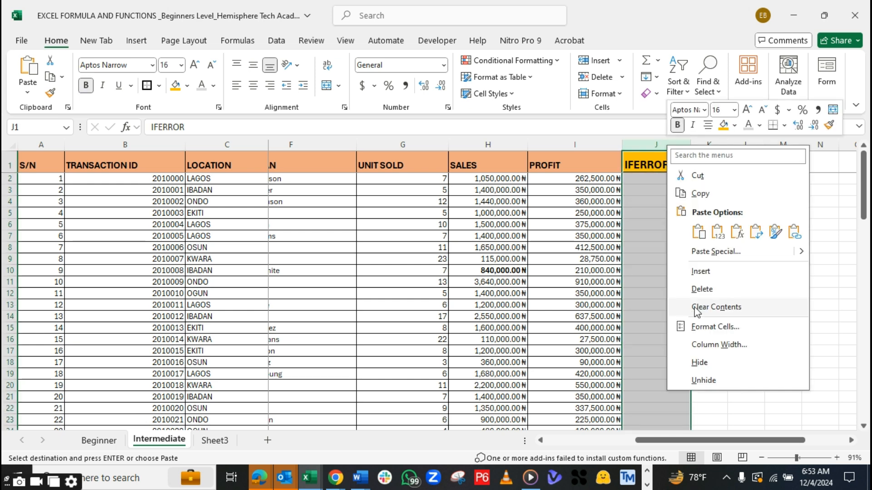
pyautogui.click(702, 277)
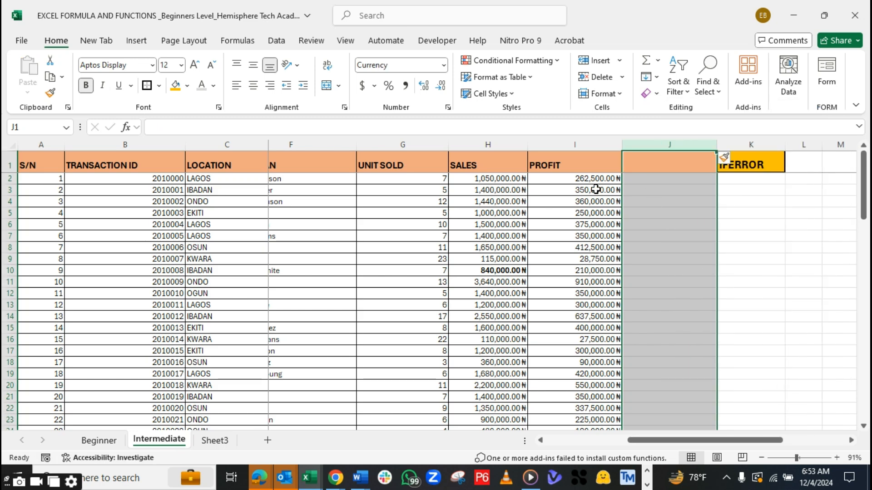
# Duplicate the PROFIT column data from I1:I31 into the blank column J, starting at J1
pyautogui.moveTo(575, 164); pyautogui.dragTo(587, 407)
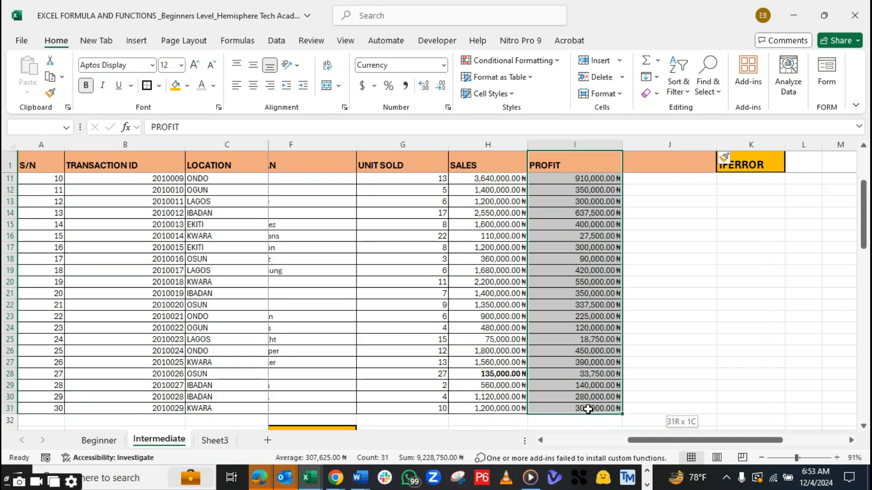
pyautogui.hotkey('ctrl', 'c')
pyautogui.moveTo(865, 216); pyautogui.dragTo(865, 179)
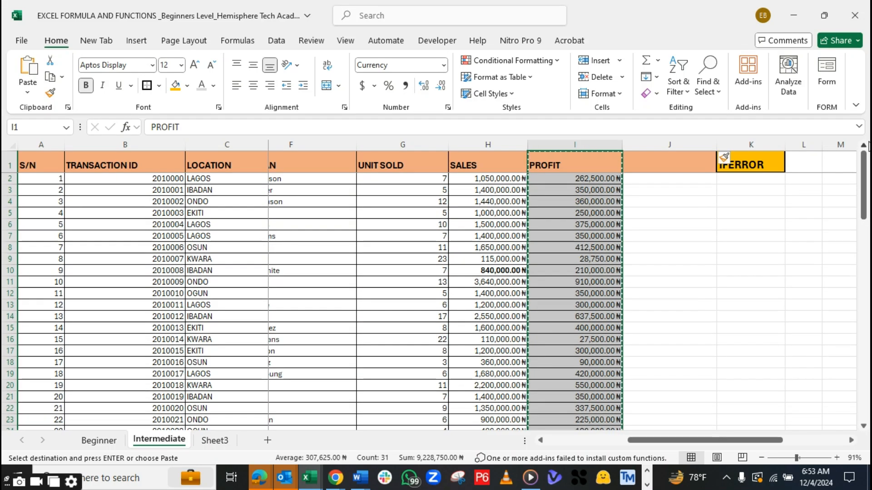
pyautogui.click(669, 164)
pyautogui.hotkey('ctrl', 'v')
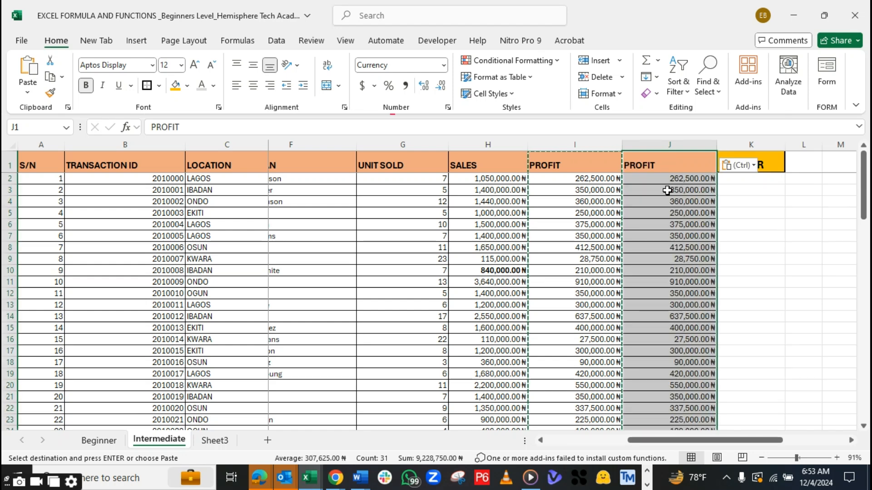
pyautogui.doubleClick(665, 166)
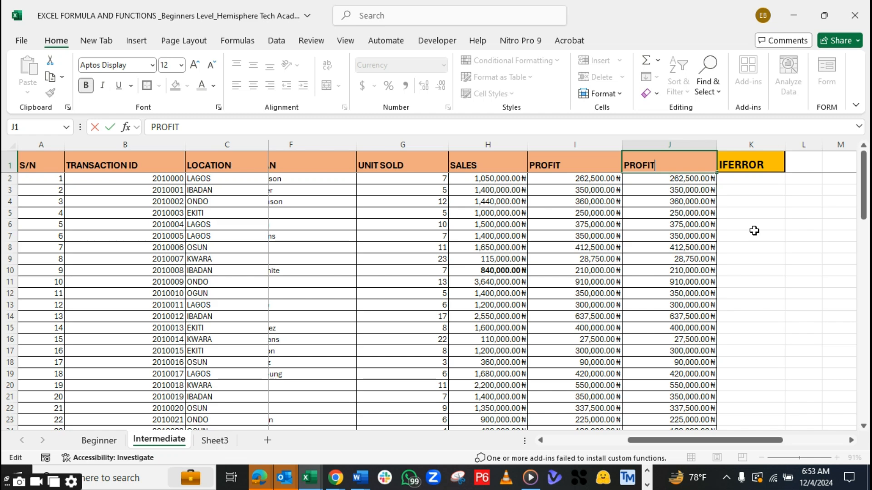
pyautogui.click(707, 224)
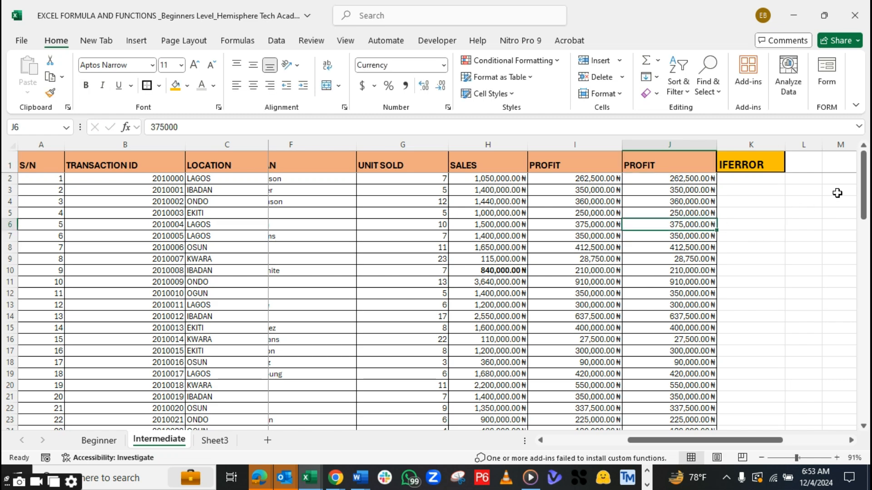
# Replace the profit value in J11 with the faulty formula =H12/C12, dividing a sales amount by a location name
pyautogui.moveTo(863, 182)
pyautogui.mouseDown()
pyautogui.moveTo(865, 255)
pyautogui.moveTo(864, 175)
pyautogui.mouseUp()
pyautogui.click(670, 282)
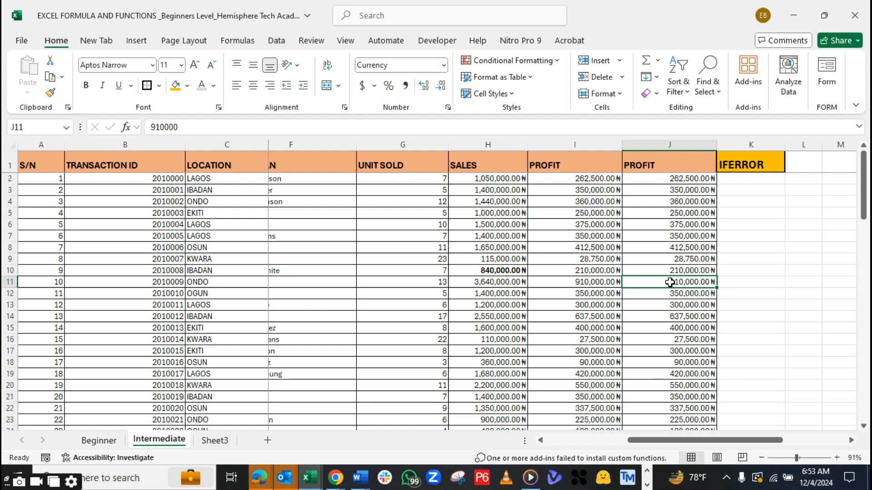
pyautogui.write('=')
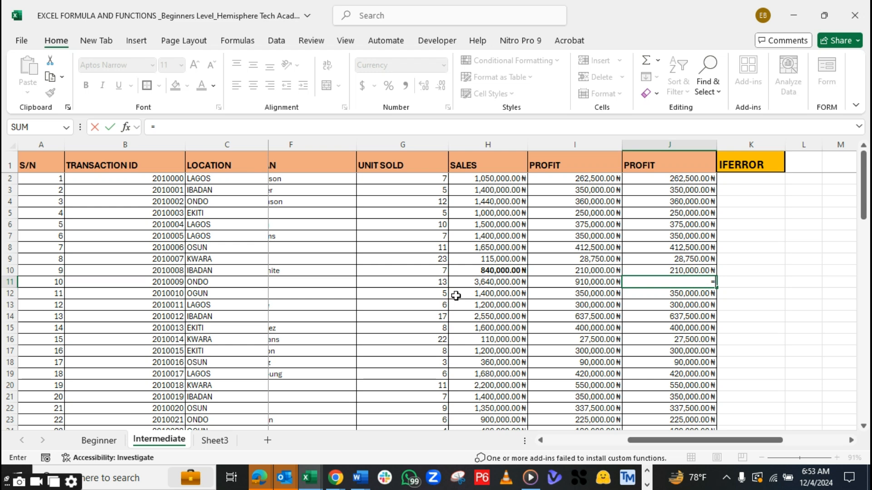
pyautogui.click(484, 294)
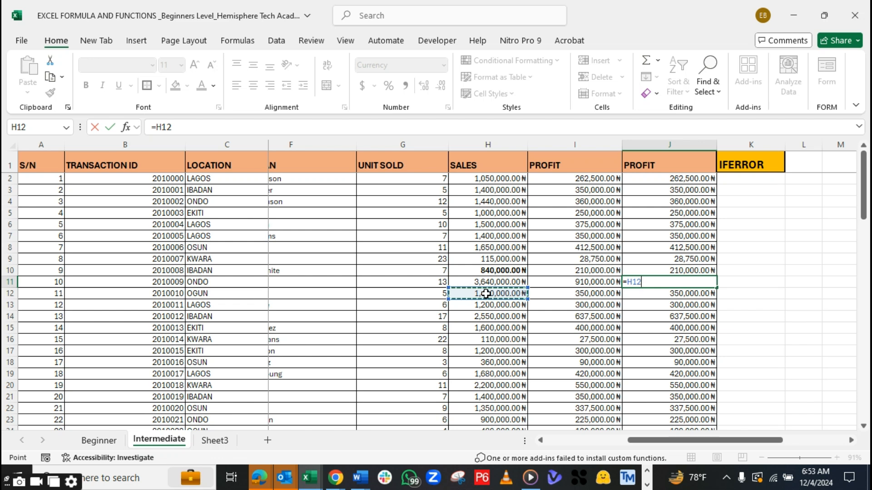
pyautogui.write('/')
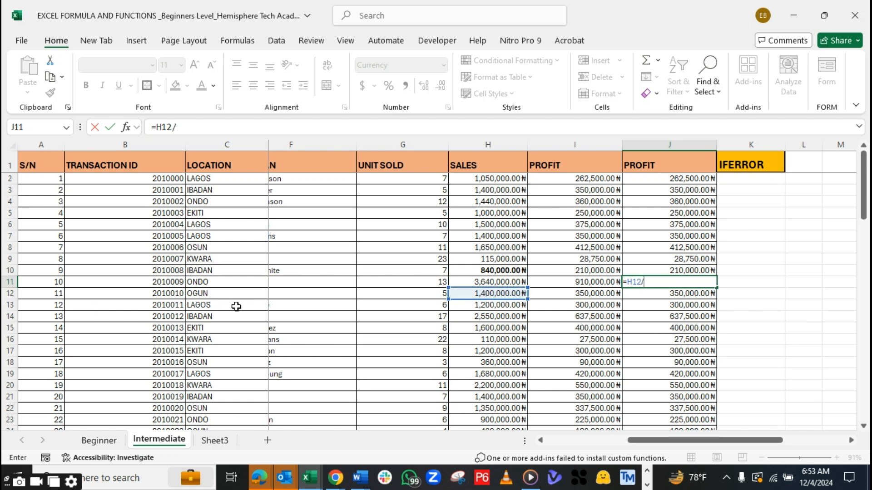
pyautogui.click(219, 306)
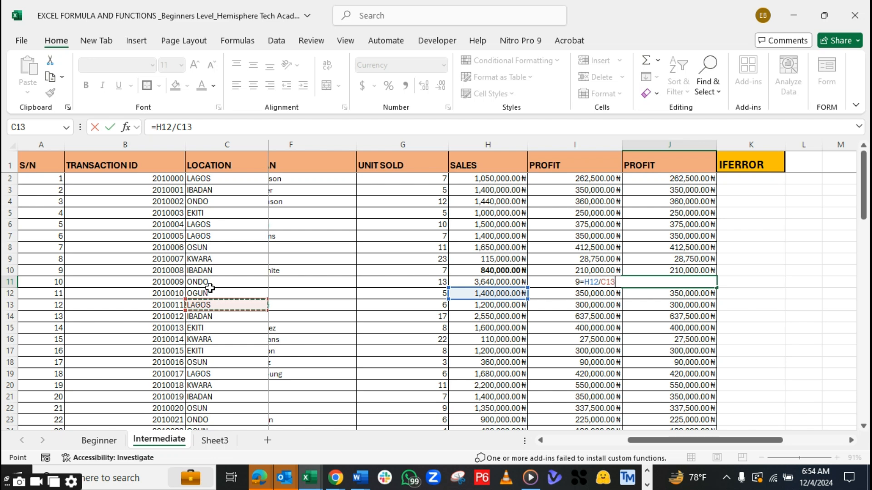
pyautogui.click(210, 293)
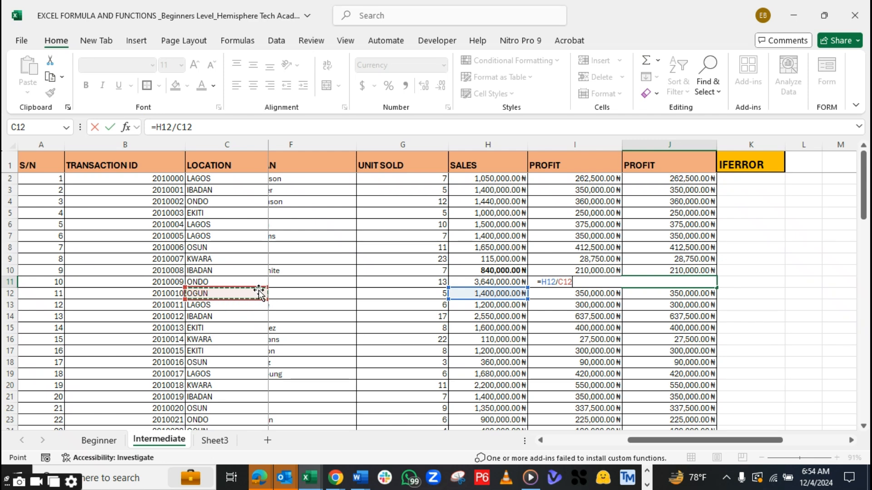
pyautogui.press('Return')
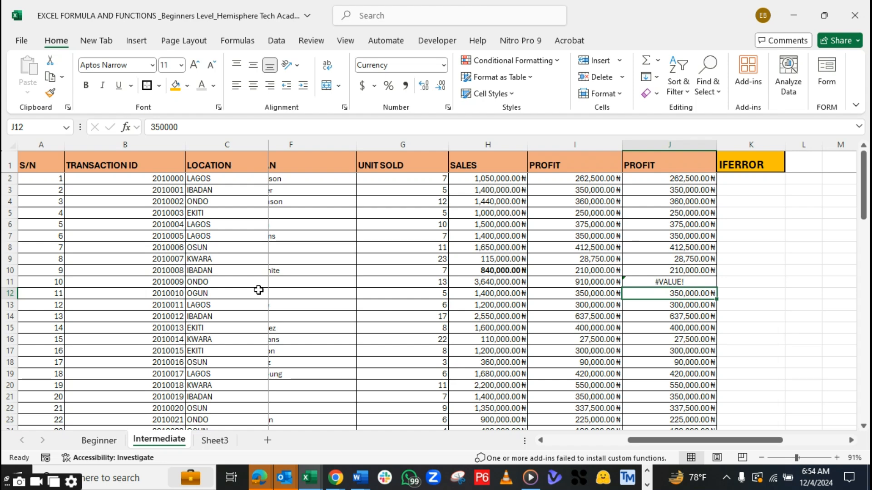
# Copy the faulty formula from J11 into J19 and J26 of the duplicated PROFIT column
pyautogui.click(685, 282)
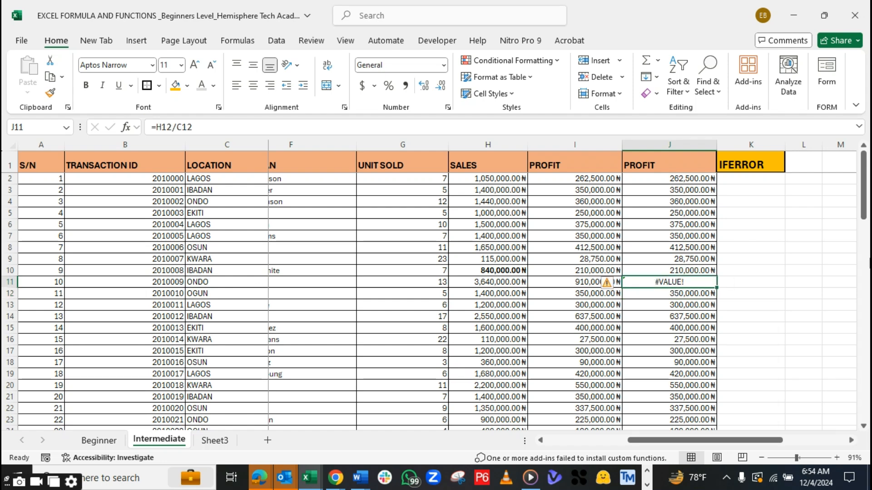
pyautogui.moveTo(867, 213); pyautogui.dragTo(866, 228)
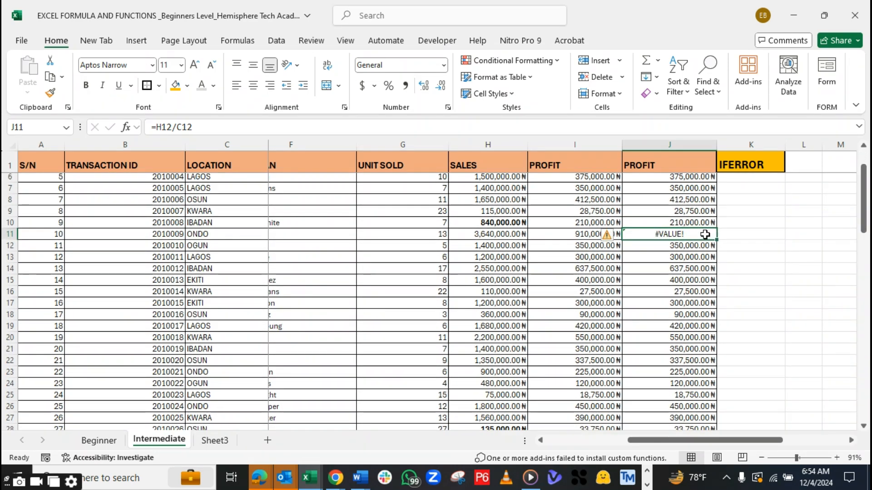
pyautogui.hotkey('ctrl', 'c')
pyautogui.click(707, 331)
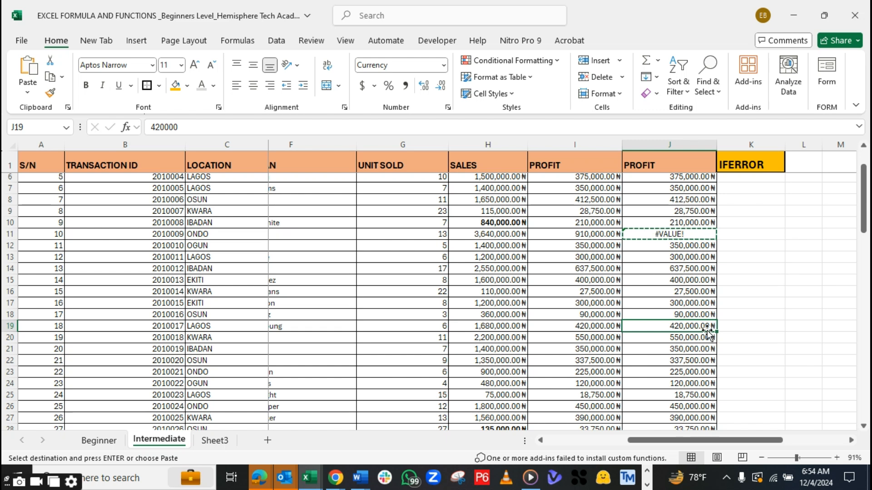
pyautogui.hotkey('ctrl', 'v')
pyautogui.click(677, 404)
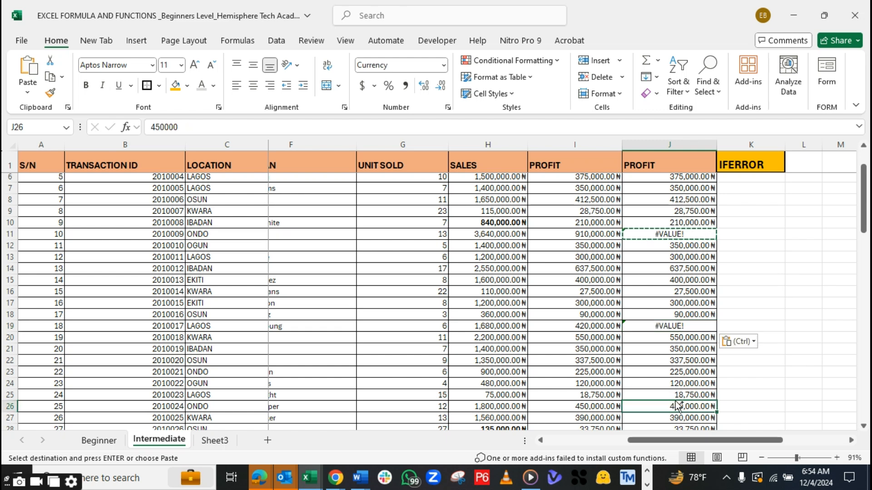
pyautogui.hotkey('ctrl', 'v')
pyautogui.click(732, 370)
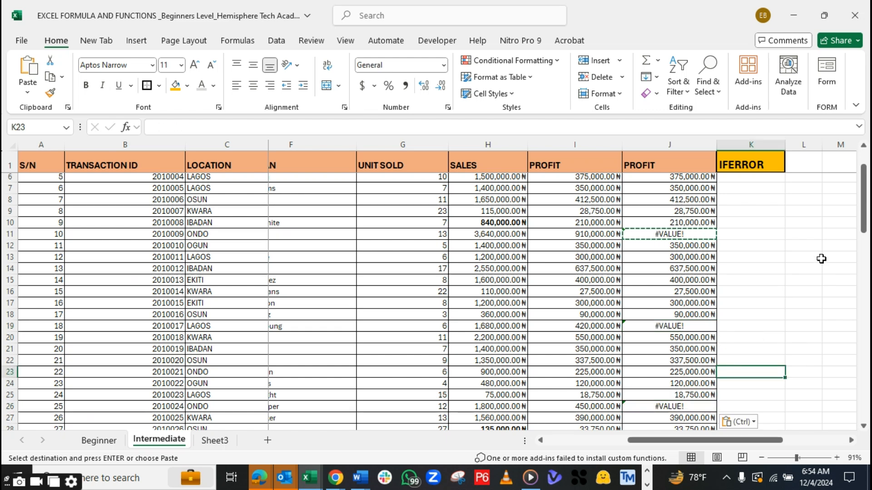
pyautogui.doubleClick(744, 222)
pyautogui.moveTo(868, 213); pyautogui.dragTo(867, 180)
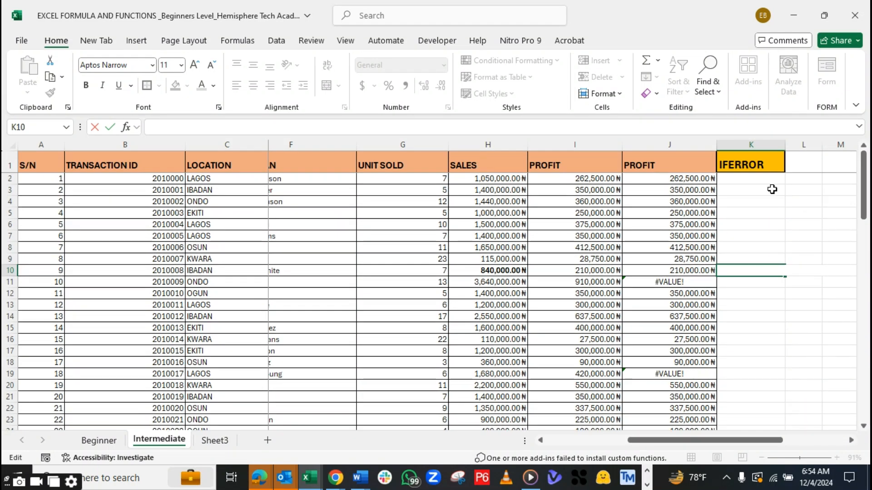
pyautogui.click(703, 181)
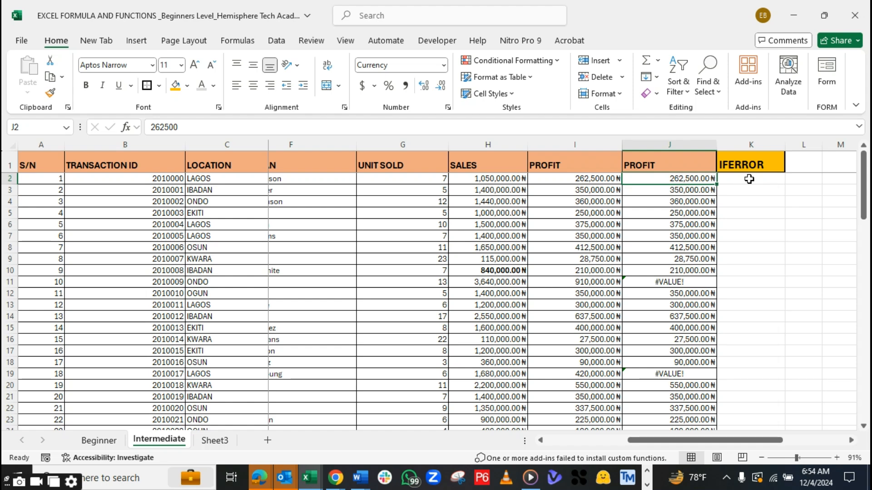
pyautogui.doubleClick(749, 179)
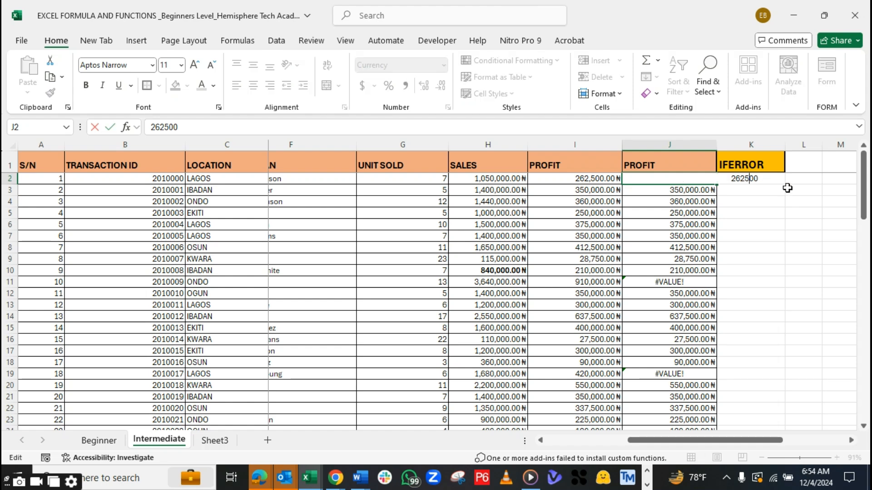
pyautogui.press('Tab')
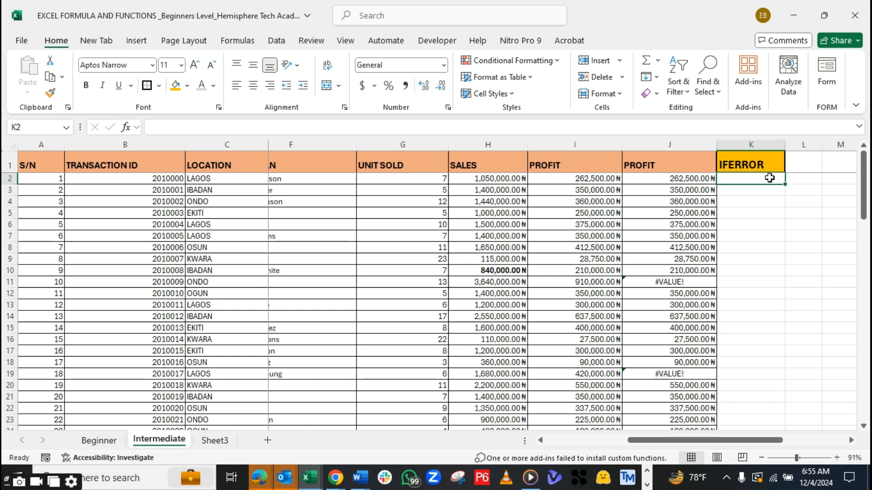
# Compare the original and duplicated PROFIT columns, examining the faulty cell J11 and its neighbouring values in column J
pyautogui.click(590, 145)
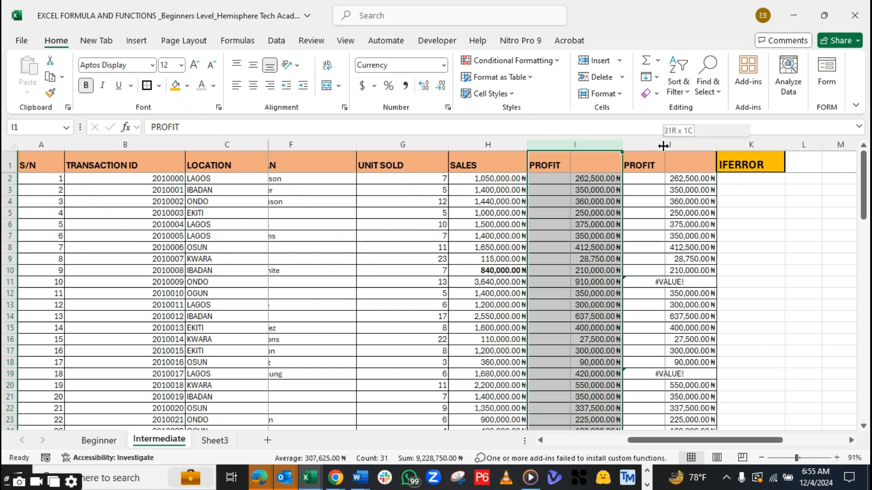
pyautogui.click(664, 145)
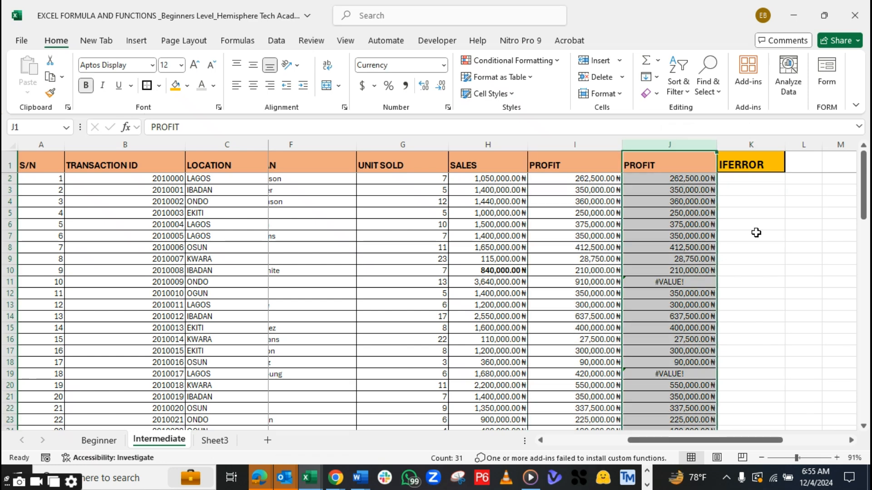
pyautogui.click(706, 282)
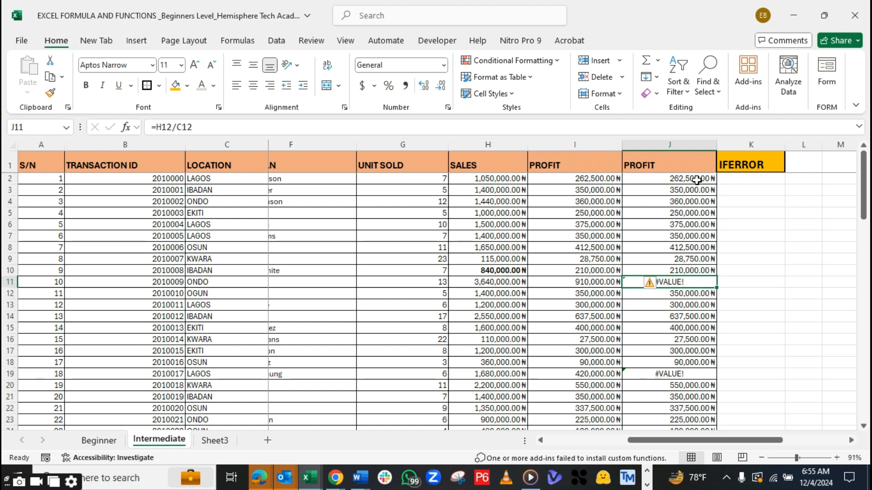
pyautogui.moveTo(697, 181); pyautogui.dragTo(799, 439)
pyautogui.moveTo(865, 213); pyautogui.dragTo(865, 195)
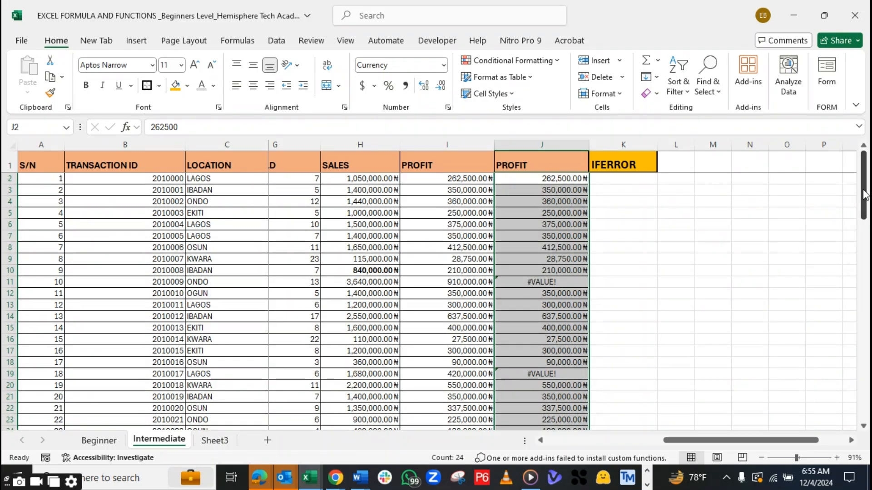
pyautogui.click(530, 191)
pyautogui.click(530, 214)
pyautogui.click(539, 270)
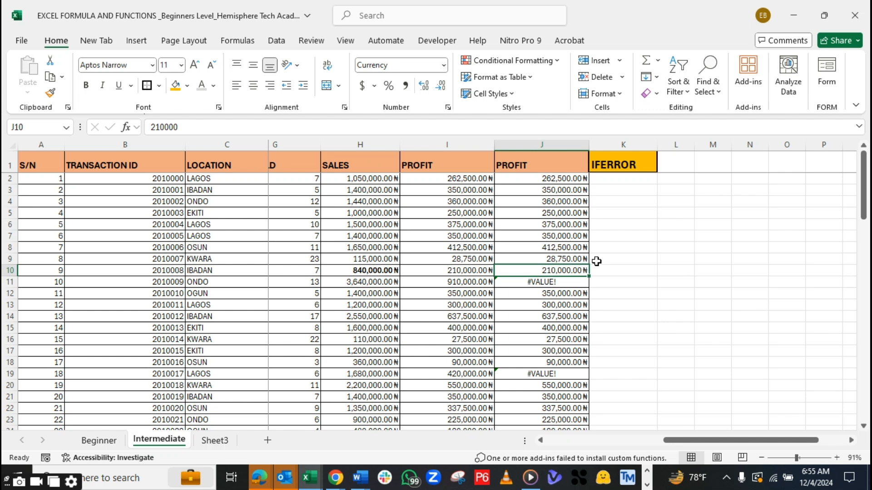
# Start an IFERROR formula in K2 with the duplicated profit cell J2 as its value argument
pyautogui.click(609, 185)
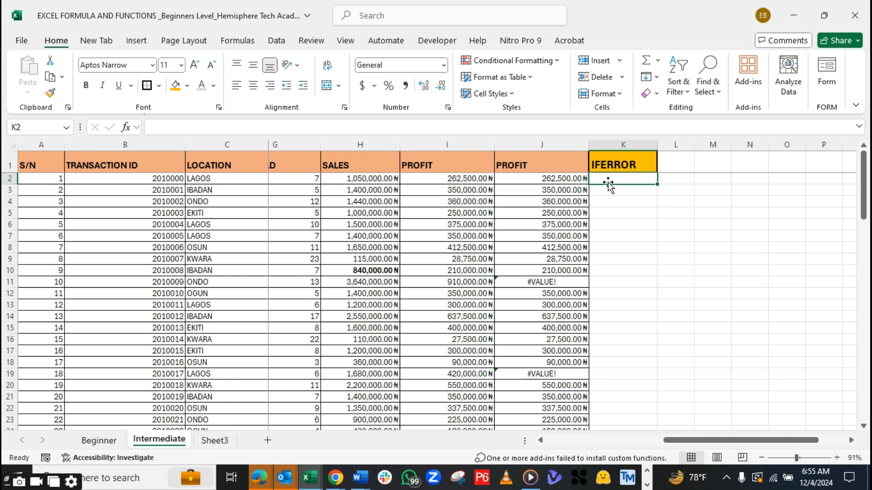
pyautogui.write('=IF')
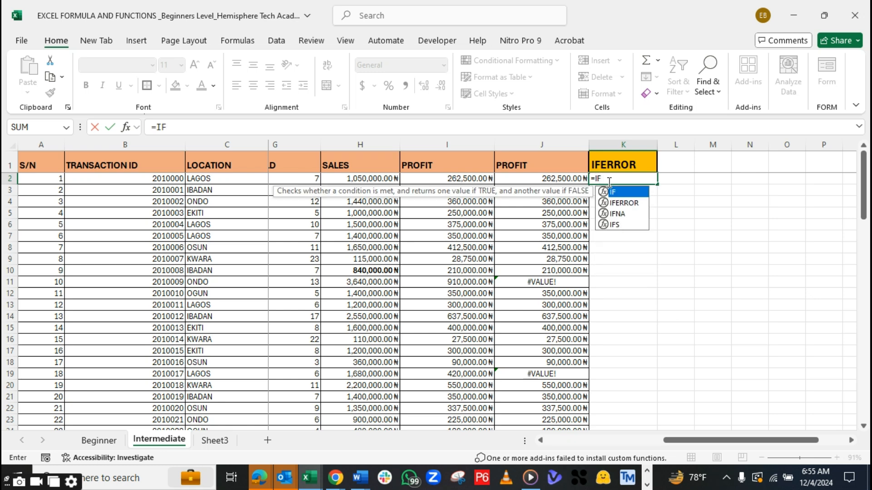
pyautogui.write('E')
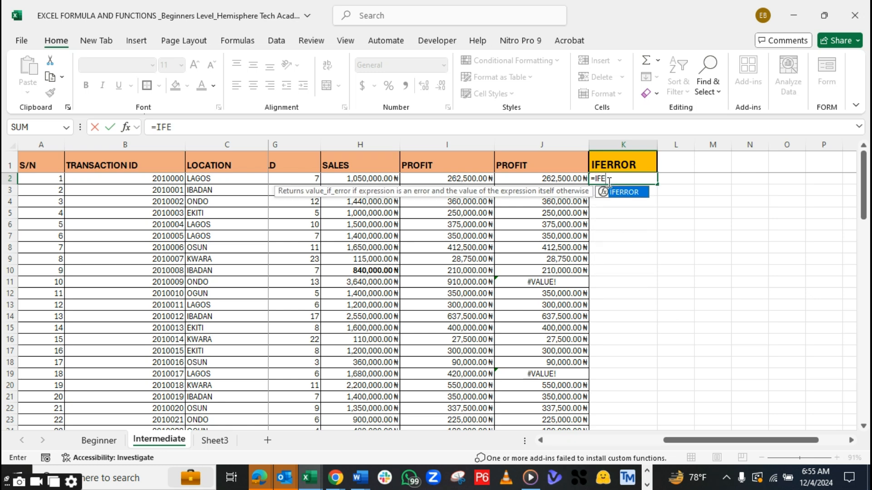
pyautogui.press('Tab')
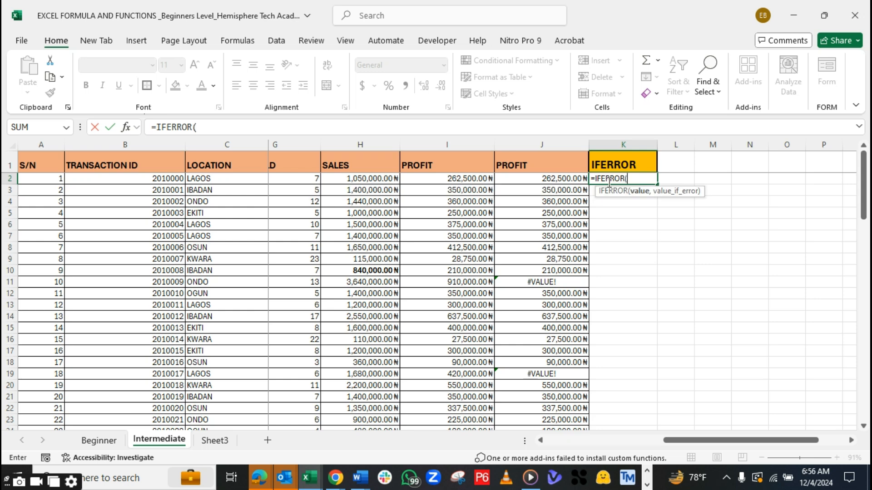
pyautogui.click(554, 180)
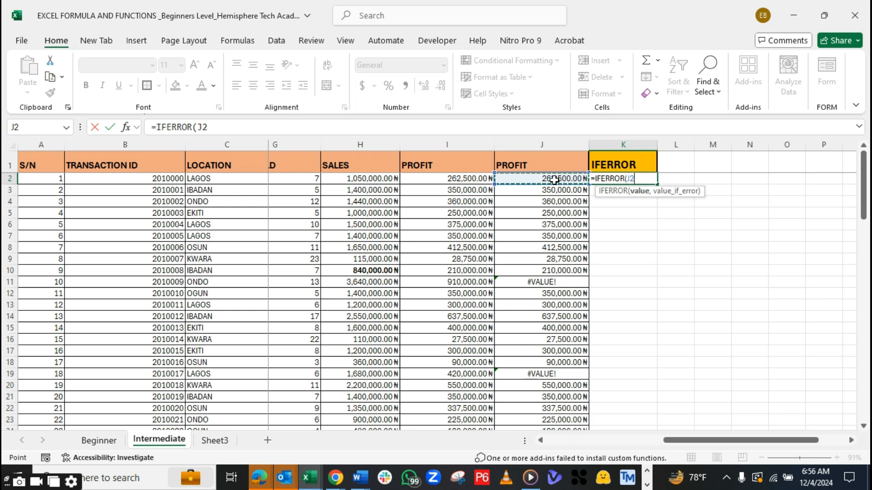
pyautogui.write(',')
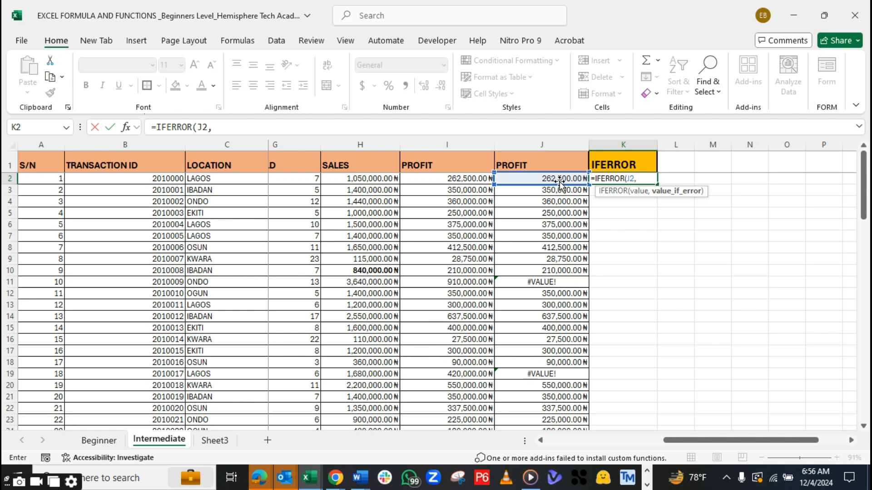
# Complete the K2 formula with AVERAGE(J2:J31) as the error fallback, giving =IFERROR(J2,AVERAGE(J2:J31))
pyautogui.write('AVE')
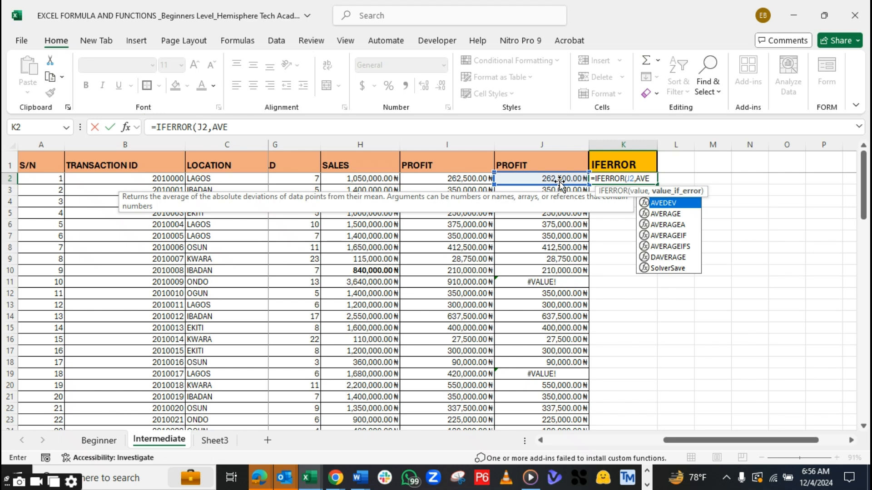
pyautogui.write('R')
pyautogui.press('Tab')
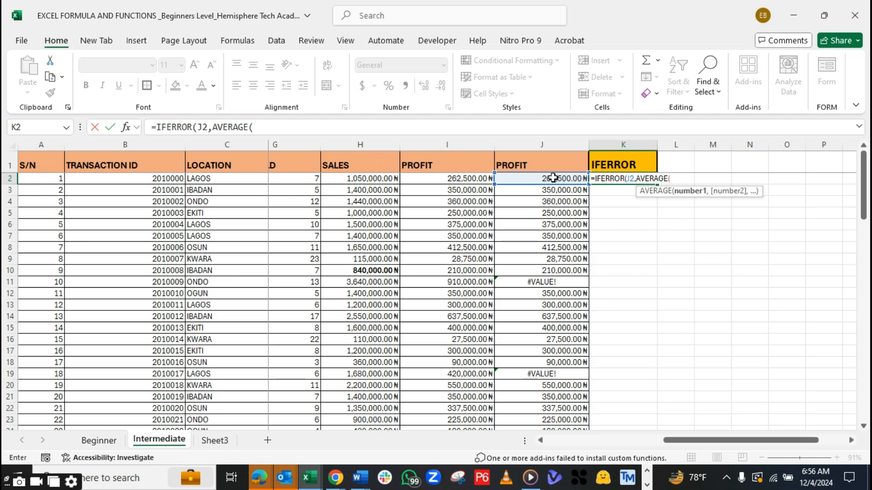
pyautogui.moveTo(545, 176); pyautogui.dragTo(548, 406)
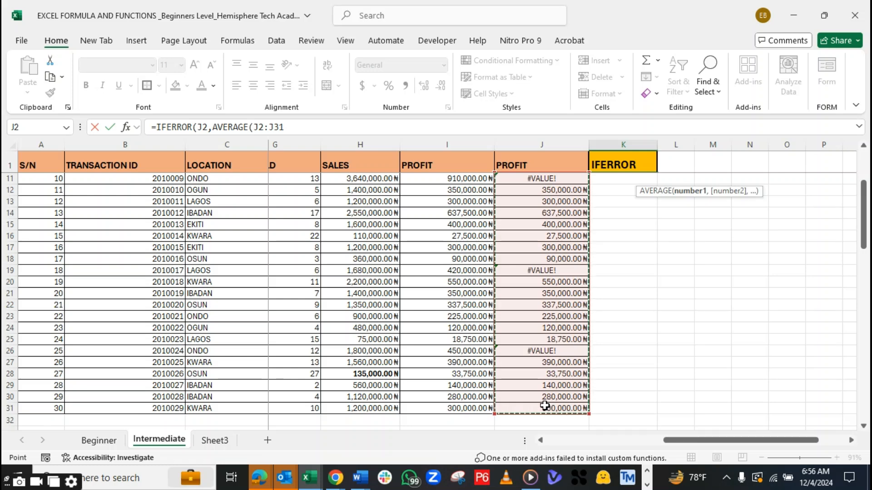
pyautogui.write(')')
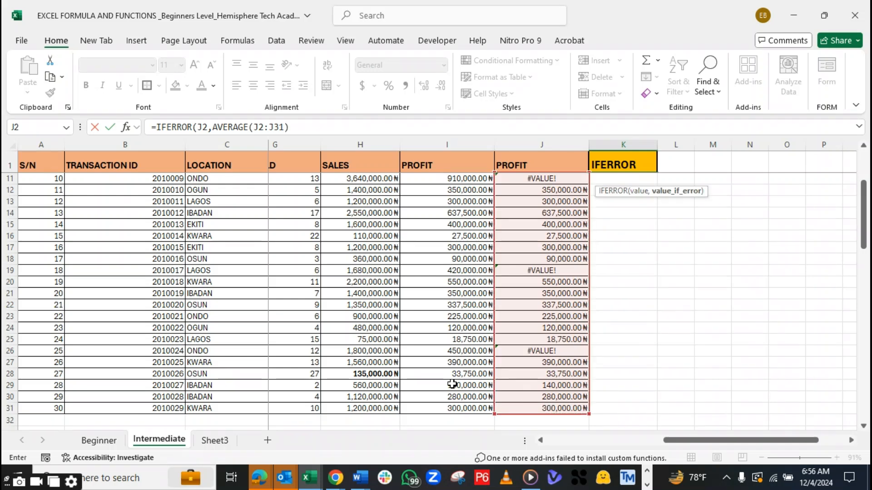
pyautogui.click(296, 126)
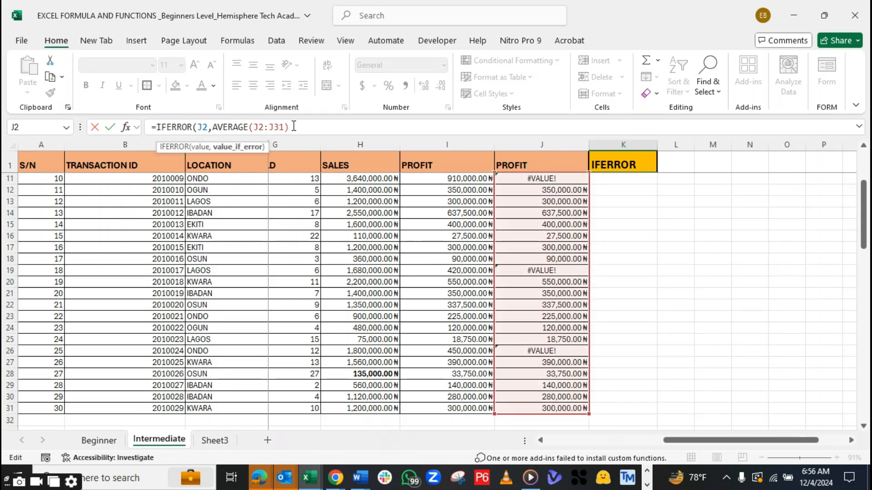
pyautogui.write(')')
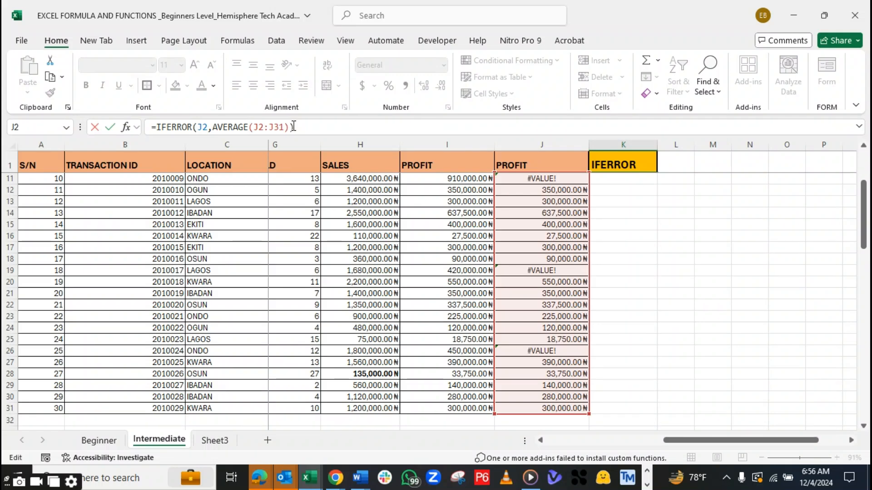
pyautogui.moveTo(865, 217); pyautogui.dragTo(864, 188)
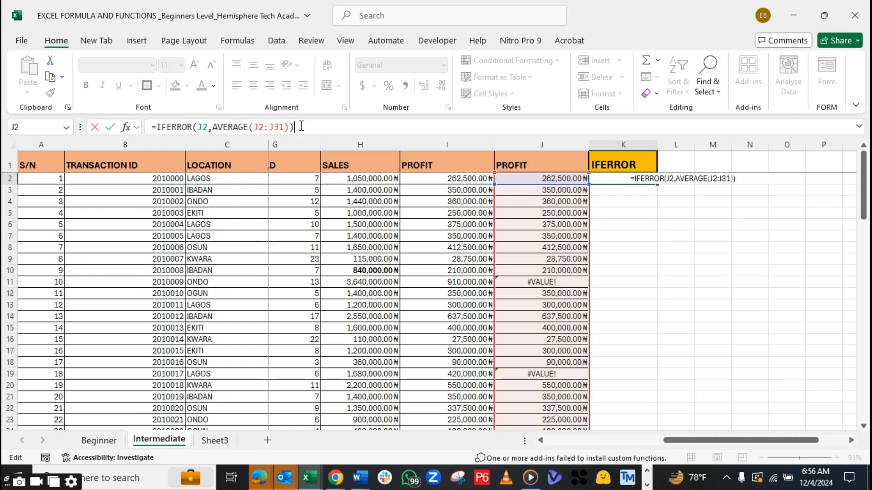
pyautogui.press('Return')
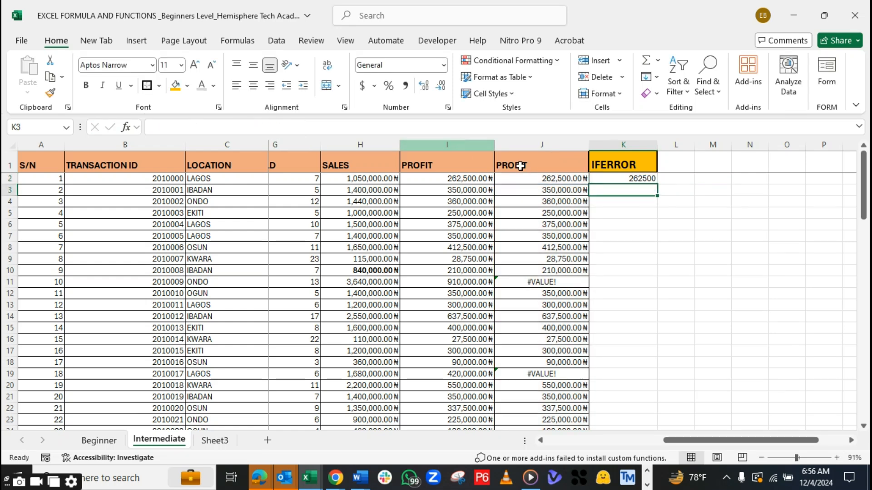
# Copy the currency formatting of the duplicated profit cell J2 onto the IFERROR result in K2
pyautogui.click(645, 178)
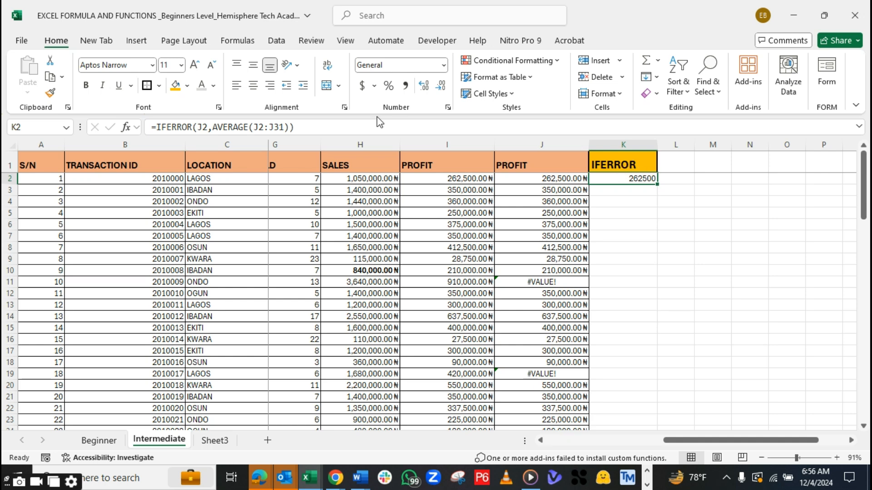
pyautogui.press('Left')
pyautogui.press('Left')
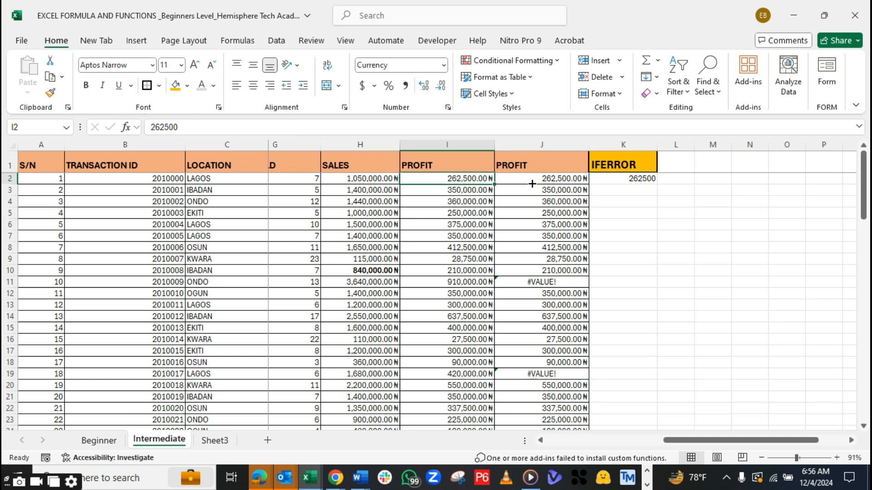
pyautogui.click(553, 178)
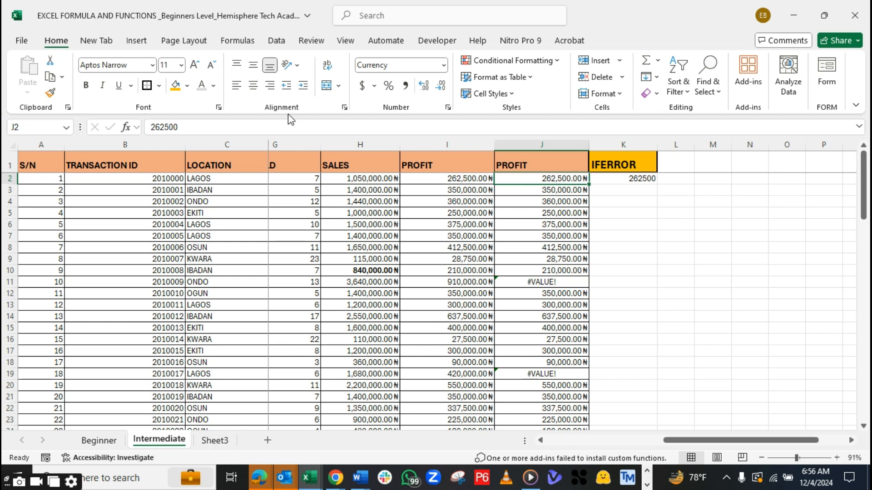
pyautogui.click(50, 94)
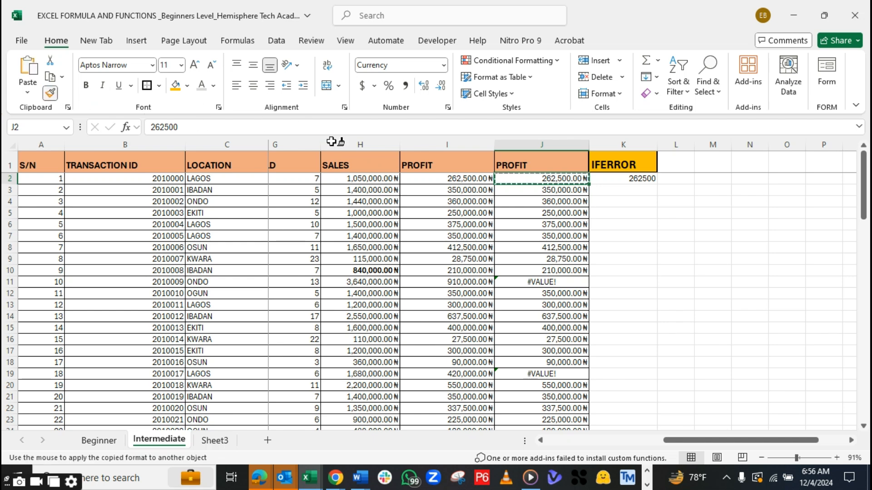
pyautogui.click(642, 178)
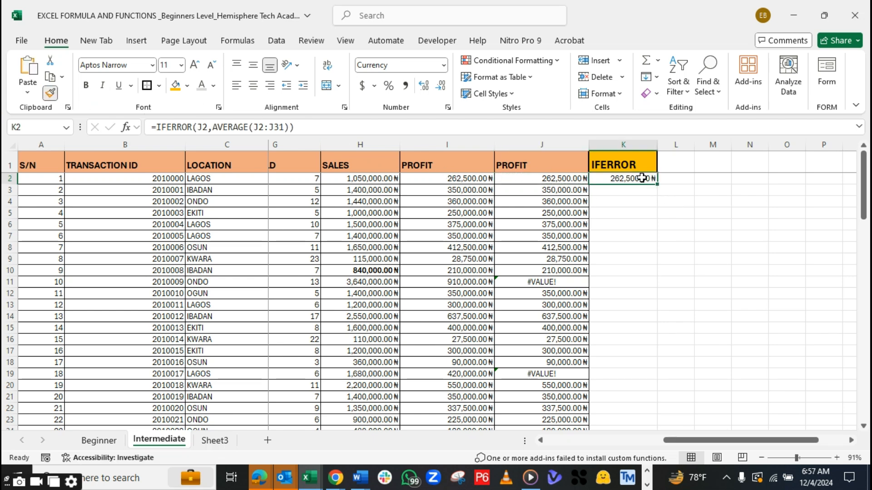
# Review the IFERROR formula in K2, including its AVERAGE fallback, against the profit values in row 2
pyautogui.click(649, 202)
pyautogui.click(656, 143)
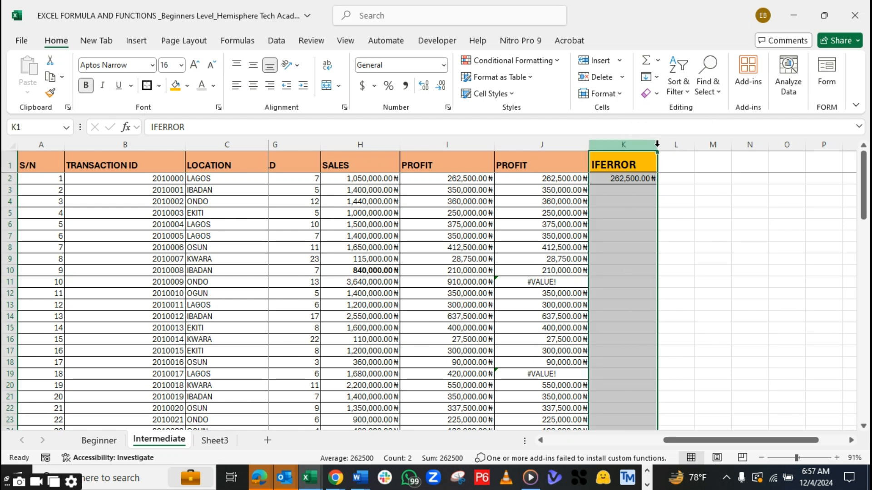
pyautogui.press('Down')
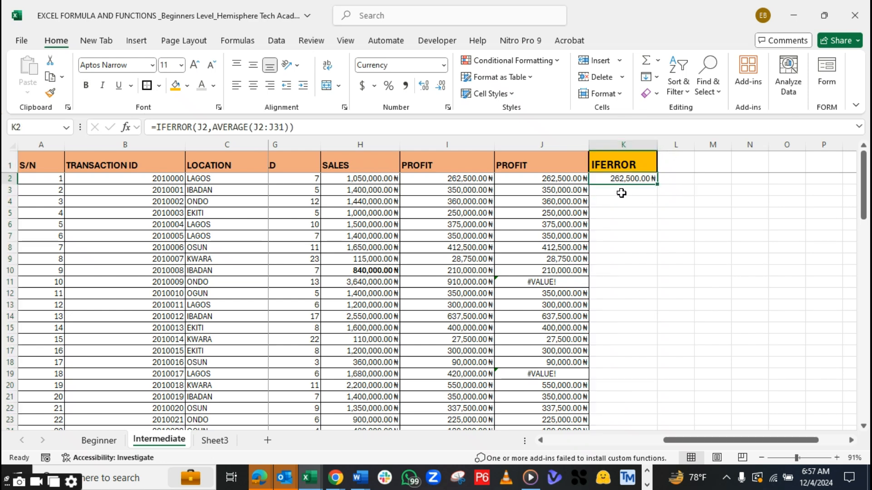
pyautogui.press('Left')
pyautogui.press('Left')
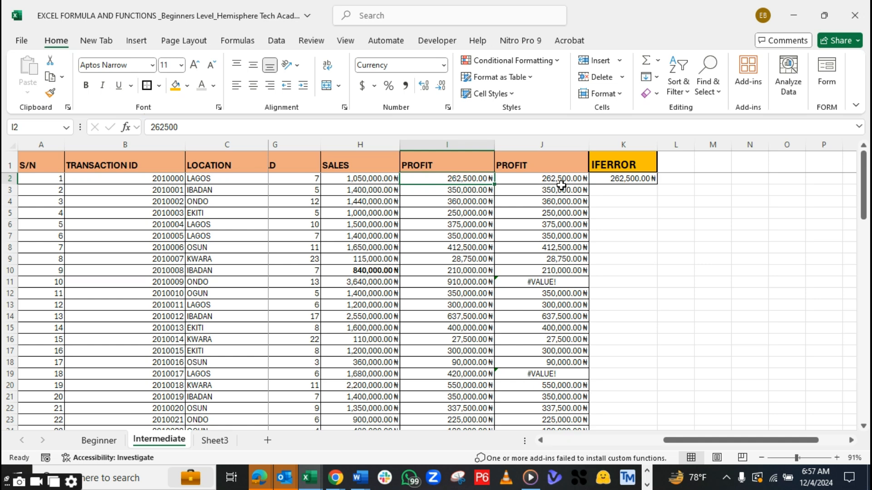
pyautogui.click(646, 180)
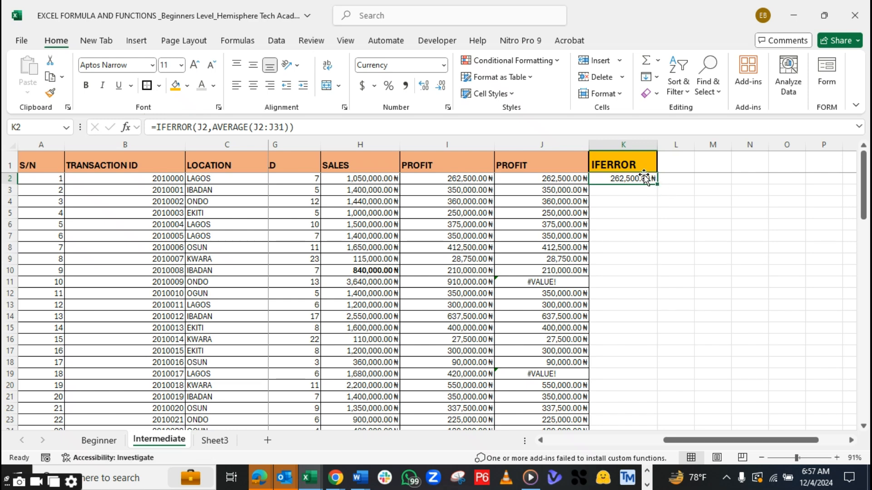
pyautogui.press('F2')
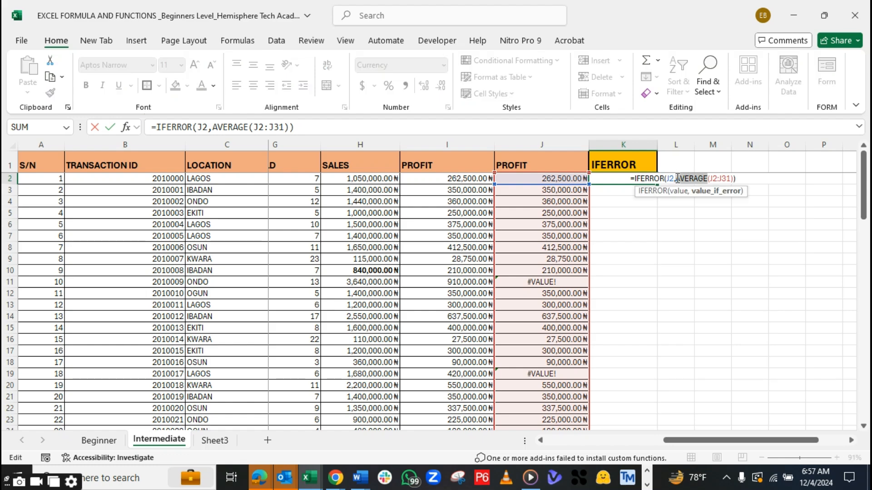
pyautogui.press('Return')
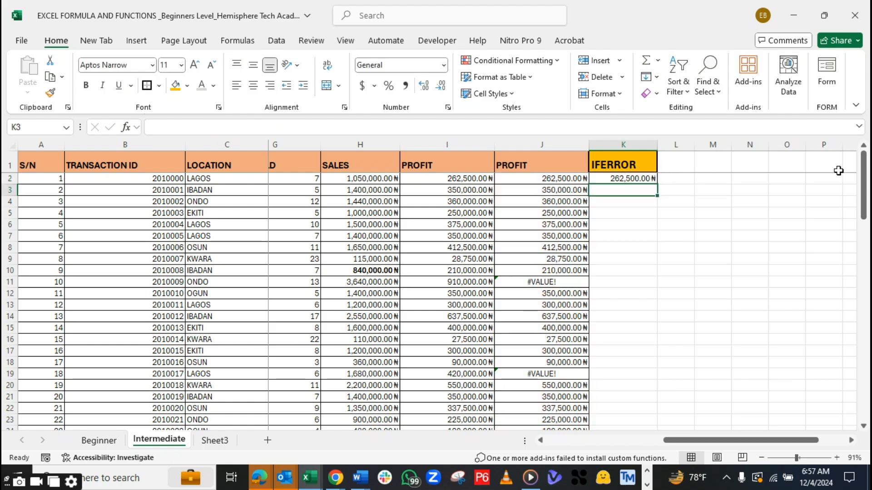
pyautogui.moveTo(864, 179)
pyautogui.mouseDown()
pyautogui.moveTo(864, 207)
pyautogui.moveTo(864, 175)
pyautogui.mouseUp()
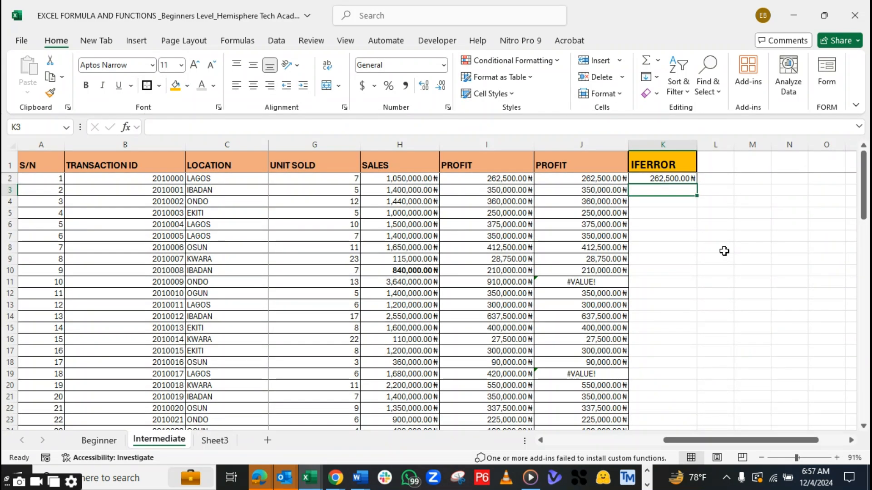
# Fill the IFERROR formula from K2 down the column through K31
pyautogui.click(724, 251)
pyautogui.click(722, 233)
pyautogui.moveTo(689, 178)
pyautogui.mouseDown()
pyautogui.moveTo(699, 179)
pyautogui.moveTo(690, 180)
pyautogui.mouseUp()
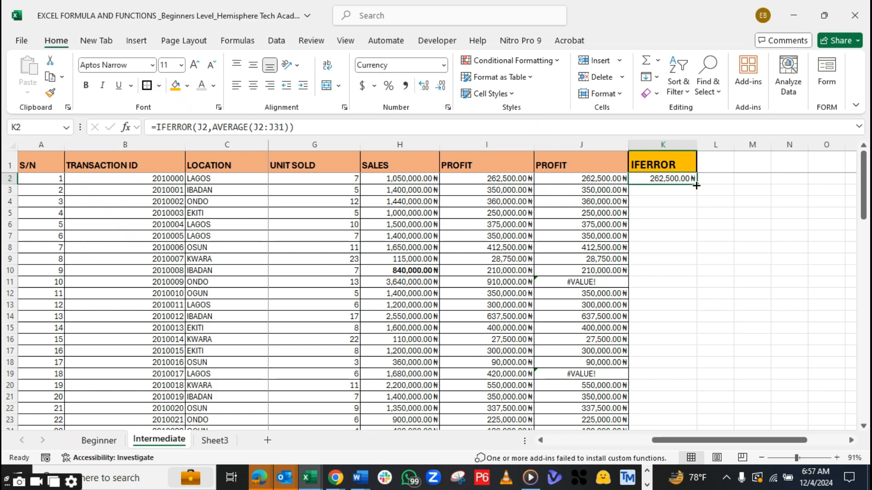
pyautogui.moveTo(696, 185); pyautogui.dragTo(696, 185)
pyautogui.doubleClick(696, 186)
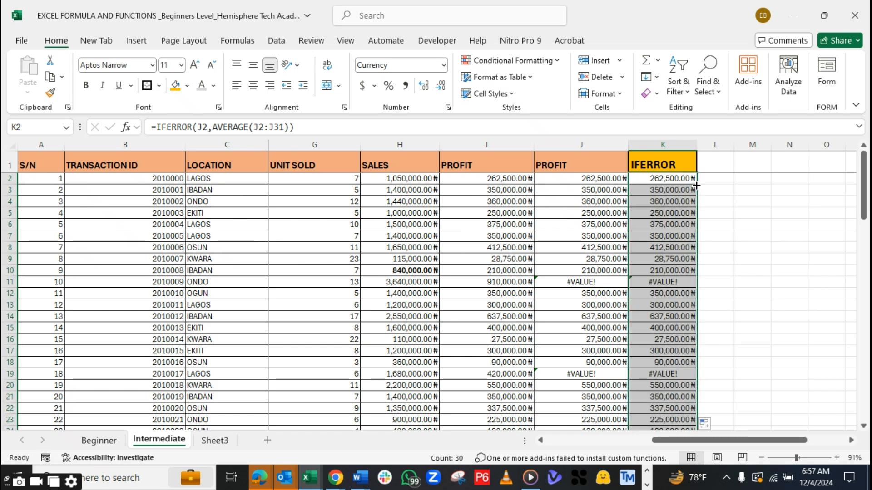
pyautogui.moveTo(863, 209)
pyautogui.mouseDown()
pyautogui.moveTo(864, 222)
pyautogui.moveTo(864, 205)
pyautogui.mouseUp()
# Inspect the IFERROR formula in K11 and the cell ranges it references
pyautogui.click(664, 279)
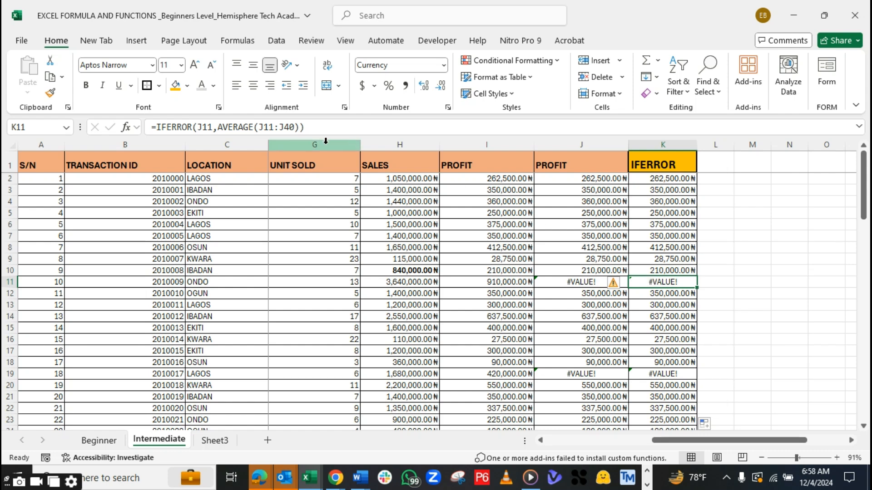
pyautogui.click(216, 128)
pyautogui.click(233, 127)
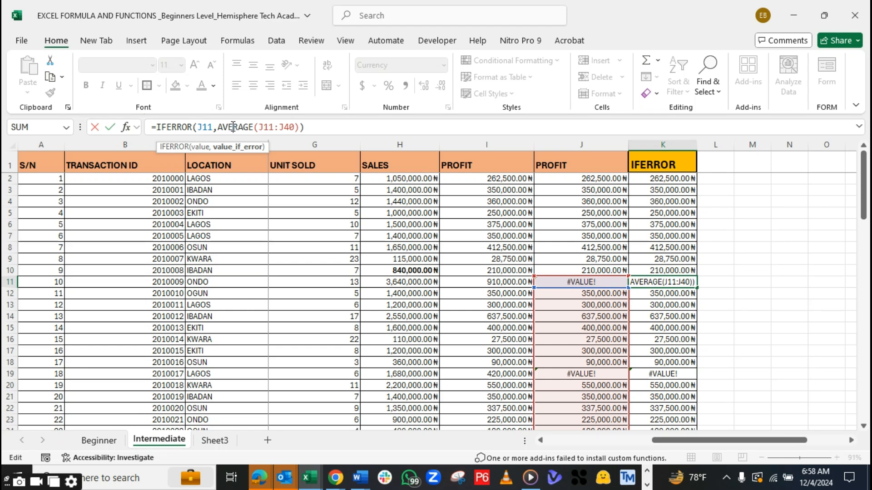
pyautogui.click(705, 283)
pyautogui.click(681, 282)
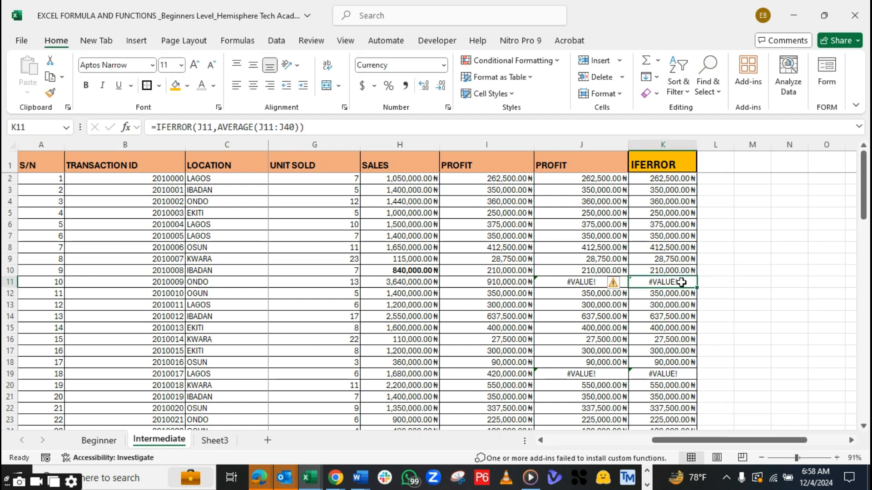
pyautogui.write('=')
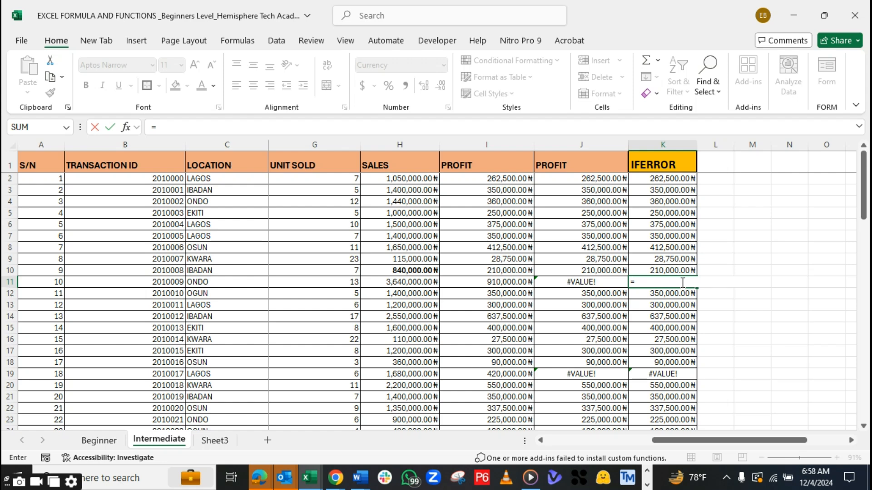
pyautogui.write('IF')
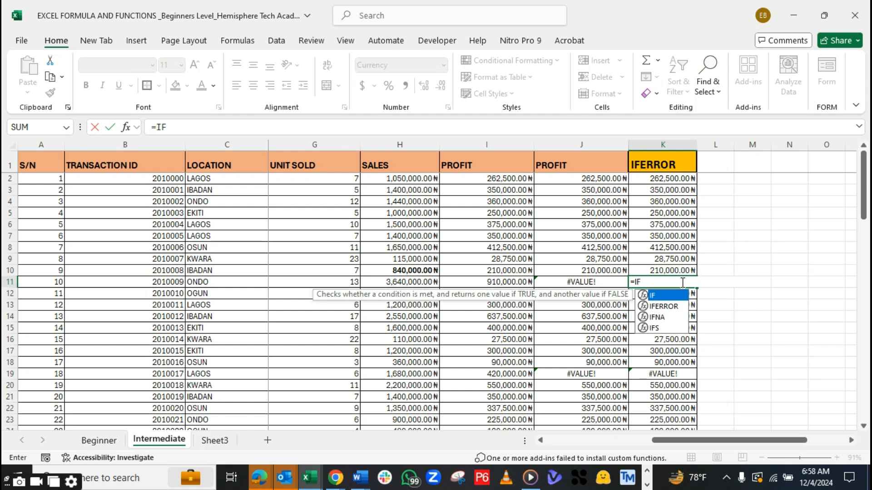
pyautogui.write('(')
pyautogui.press('Return')
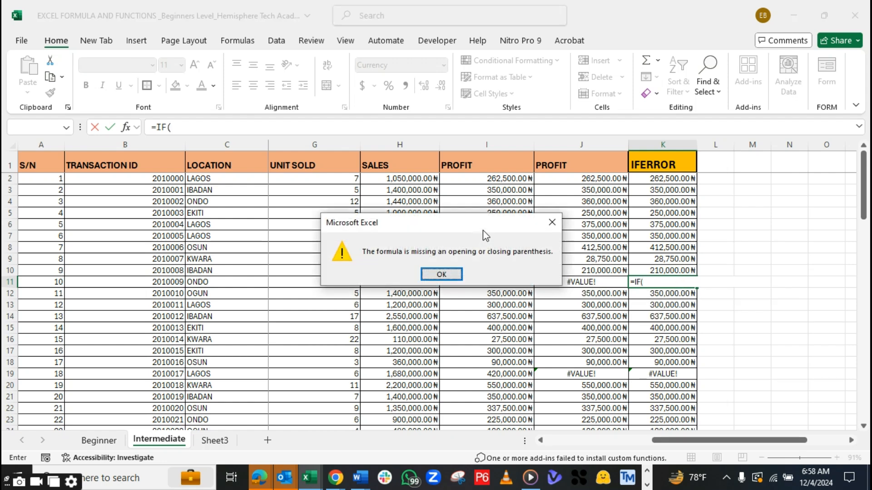
pyautogui.click(552, 222)
pyautogui.press('BackSpace')
pyautogui.write('(')
pyautogui.press('BackSpace')
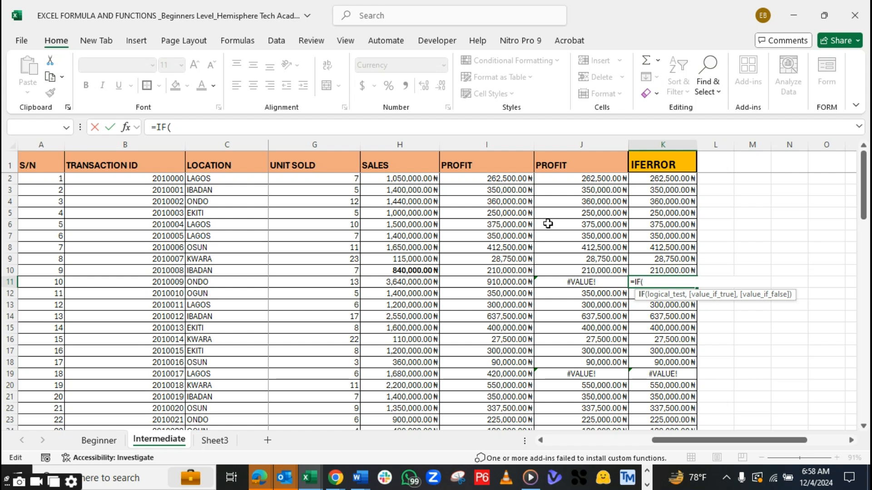
pyautogui.press('Return')
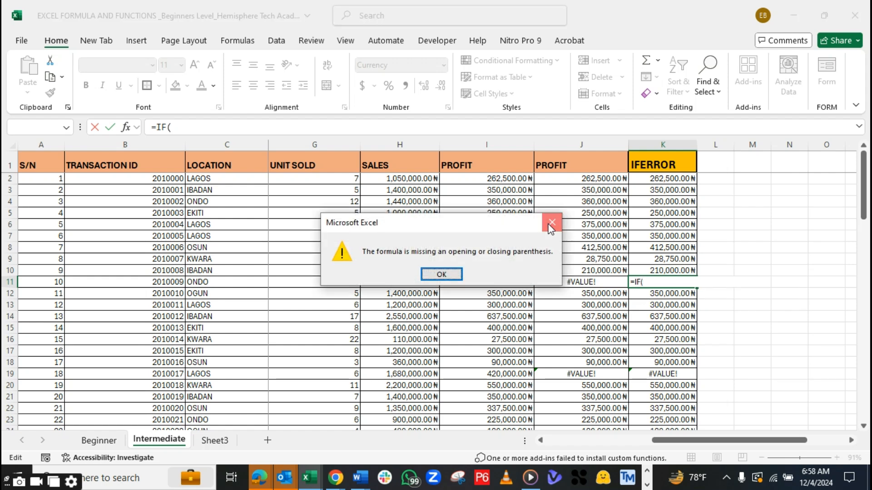
pyautogui.click(551, 222)
pyautogui.press('BackSpace')
pyautogui.press('BackSpace')
pyautogui.press('BackSpace')
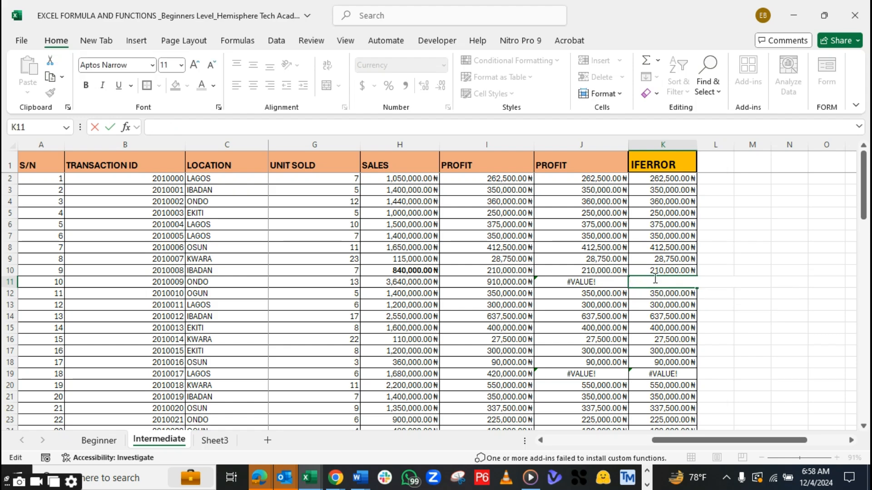
# Replace the divisor in the J11 profit formula with the letter y, giving =H12/y
pyautogui.moveTo(867, 220); pyautogui.dragTo(862, 291)
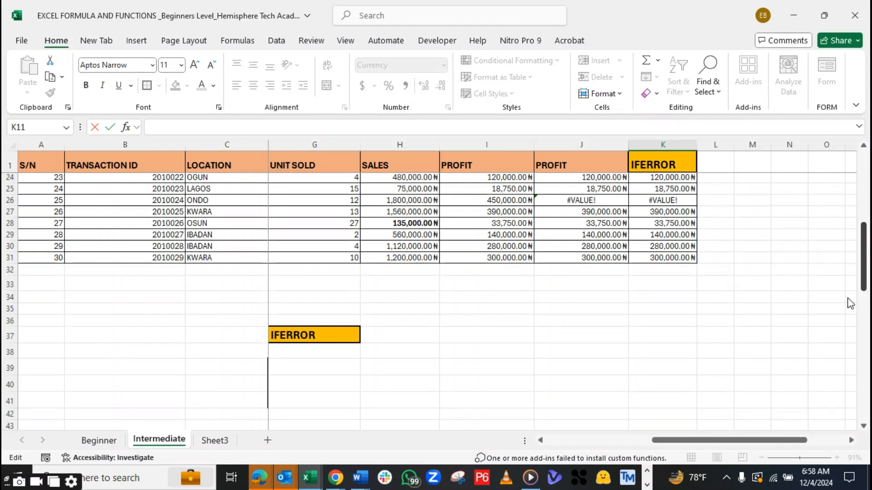
pyautogui.moveTo(726, 441); pyautogui.dragTo(812, 414)
pyautogui.moveTo(865, 262); pyautogui.dragTo(865, 183)
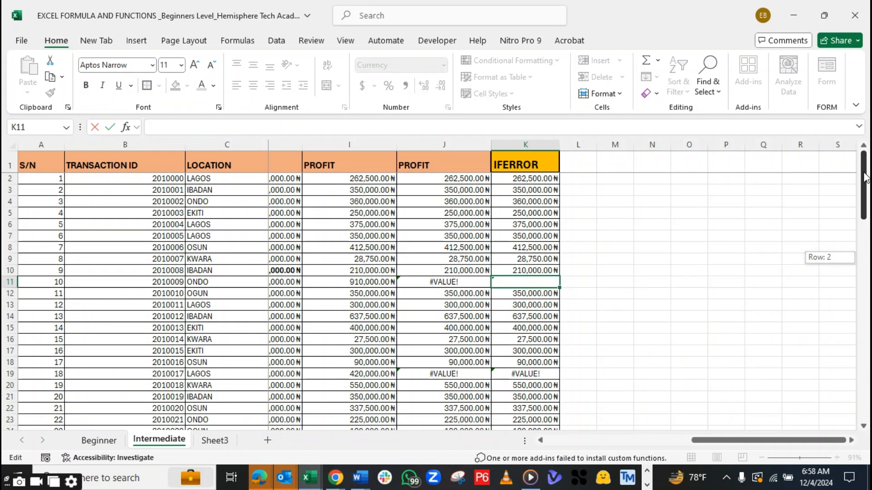
pyautogui.click(464, 283)
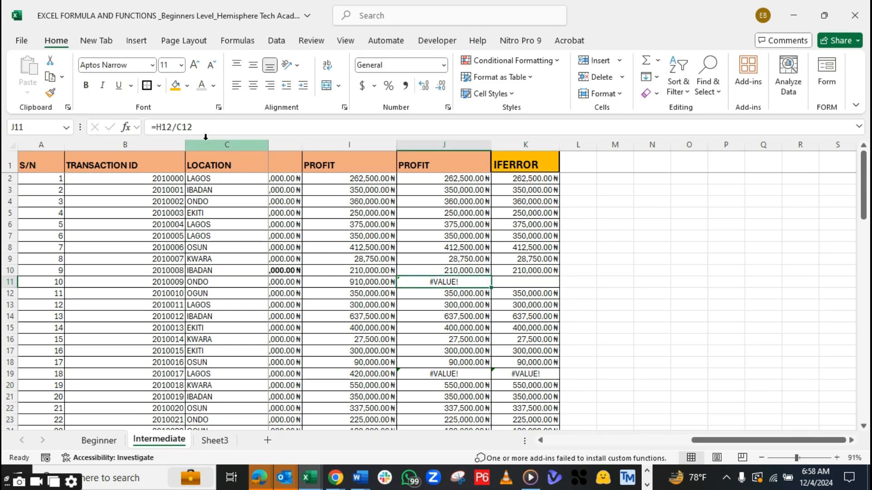
pyautogui.click(193, 127)
pyautogui.press('BackSpace')
pyautogui.press('BackSpace')
pyautogui.press('BackSpace')
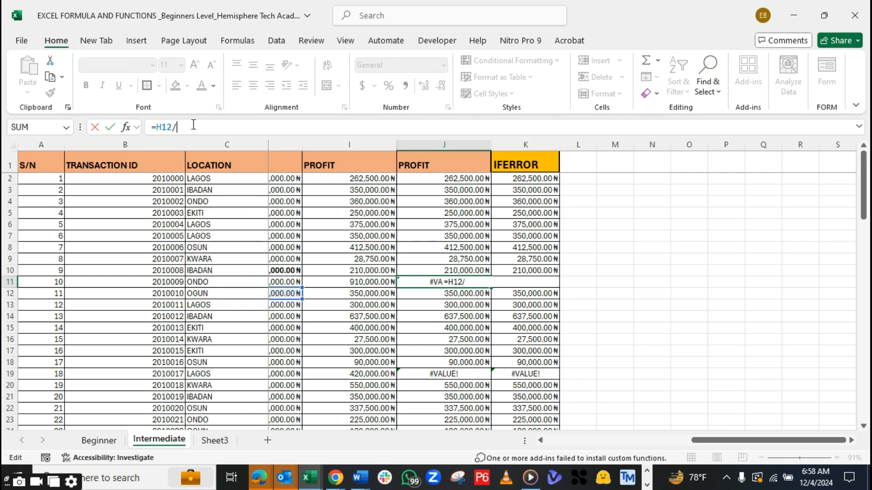
pyautogui.write('Y')
pyautogui.press('Tab')
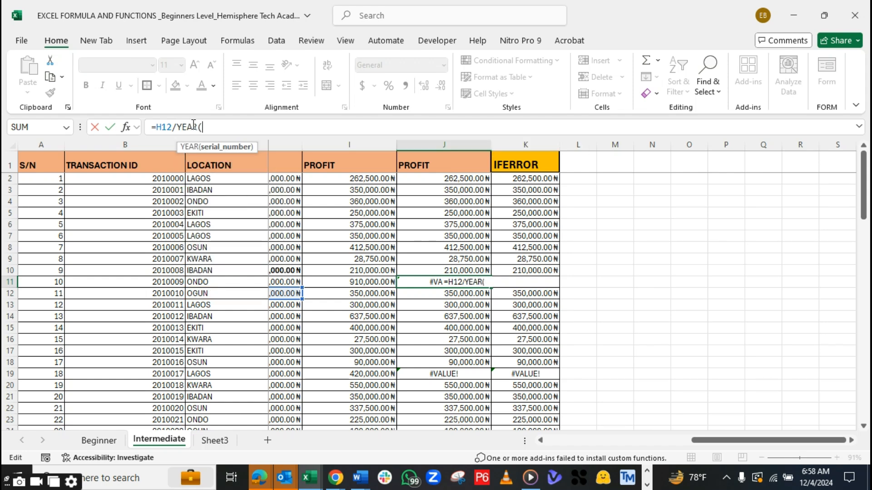
pyautogui.press('BackSpace')
pyautogui.press('BackSpace')
pyautogui.press('BackSpace')
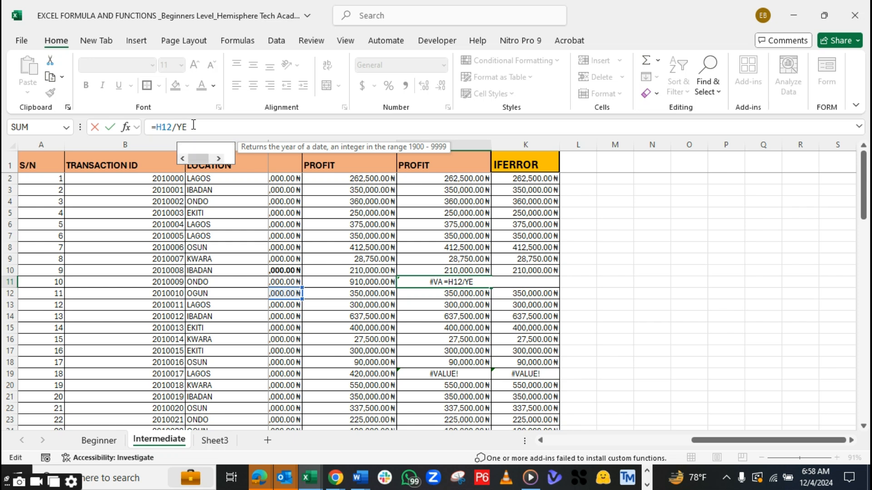
pyautogui.press('BackSpace')
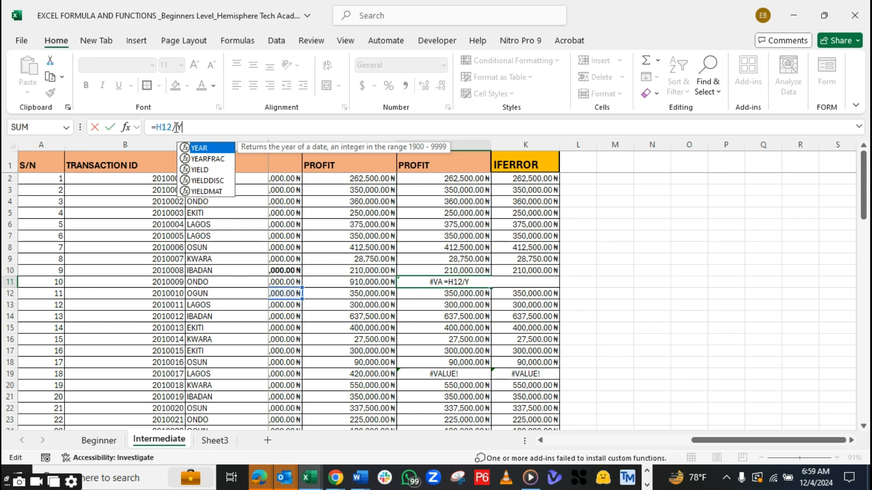
pyautogui.click(171, 127)
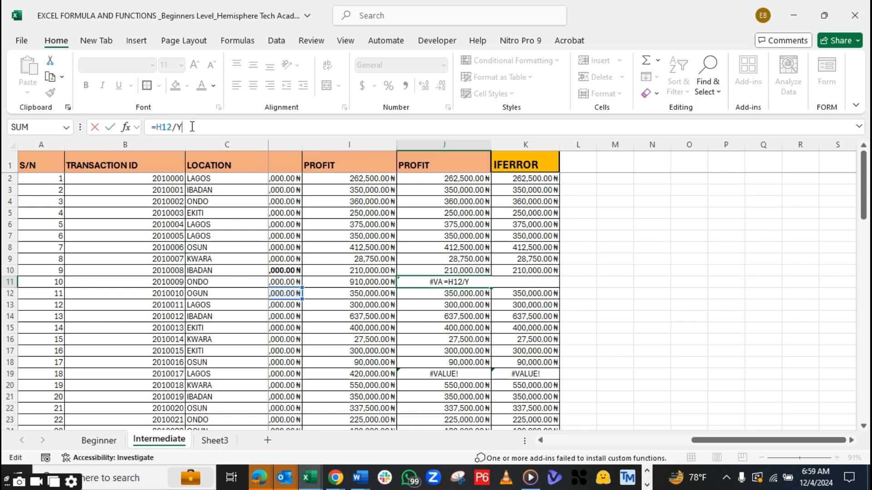
pyautogui.press('Return')
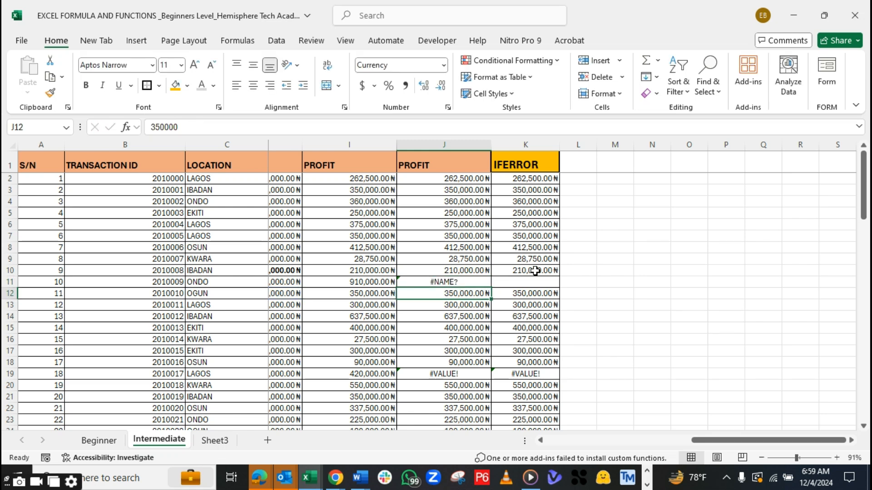
pyautogui.press('Up')
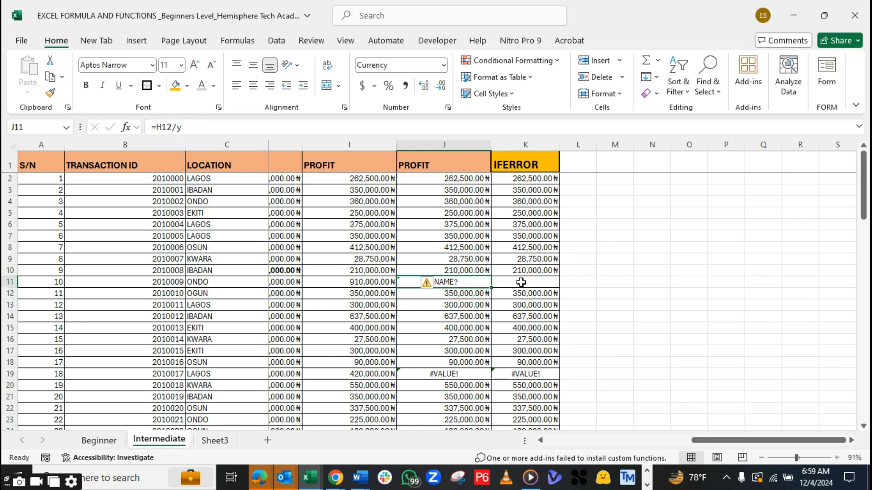
# Check the IFERROR formulas in K10 and K2, plus the profit formula in J11
pyautogui.click(545, 272)
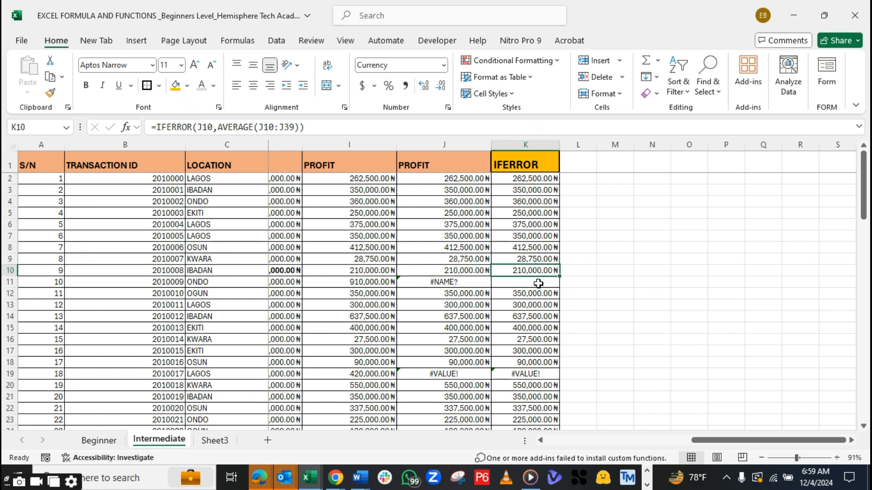
pyautogui.click(538, 283)
pyautogui.click(546, 268)
pyautogui.click(533, 178)
pyautogui.press('Left')
pyautogui.doubleClick(615, 190)
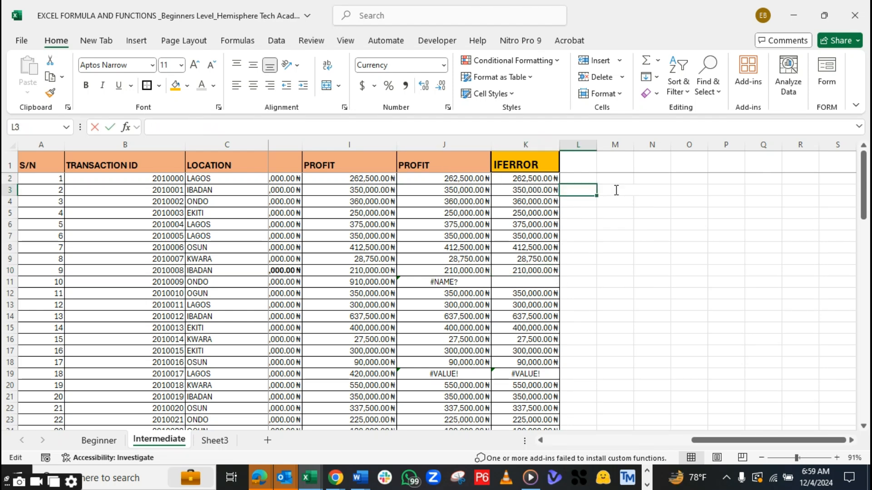
pyautogui.click(553, 179)
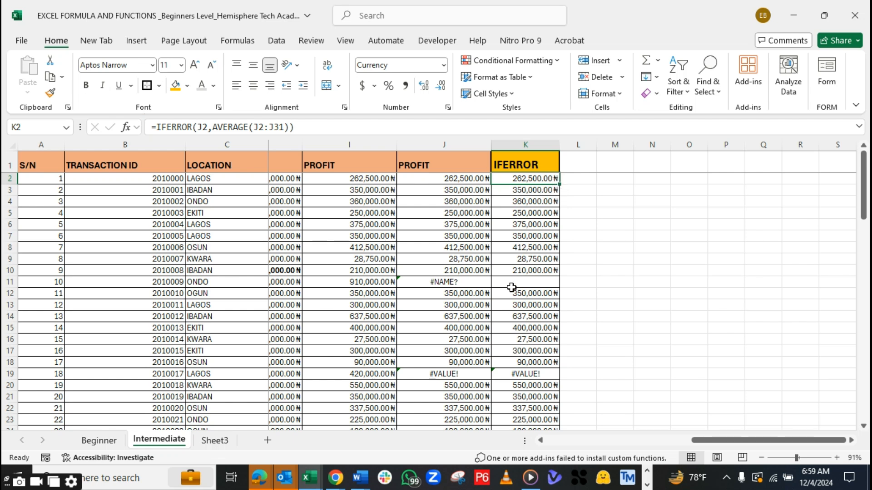
pyautogui.click(470, 282)
pyautogui.press('F2')
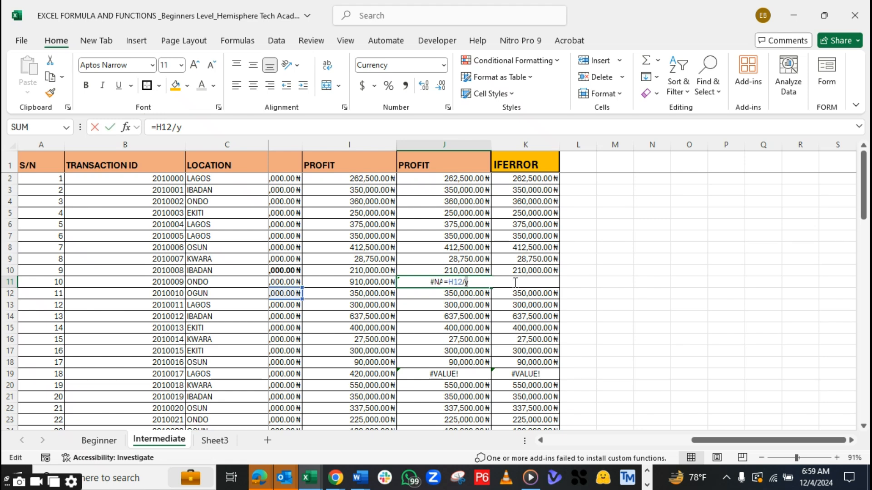
# Begin an IFERROR formula in K11 with J11 as the value to test
pyautogui.press('Tab')
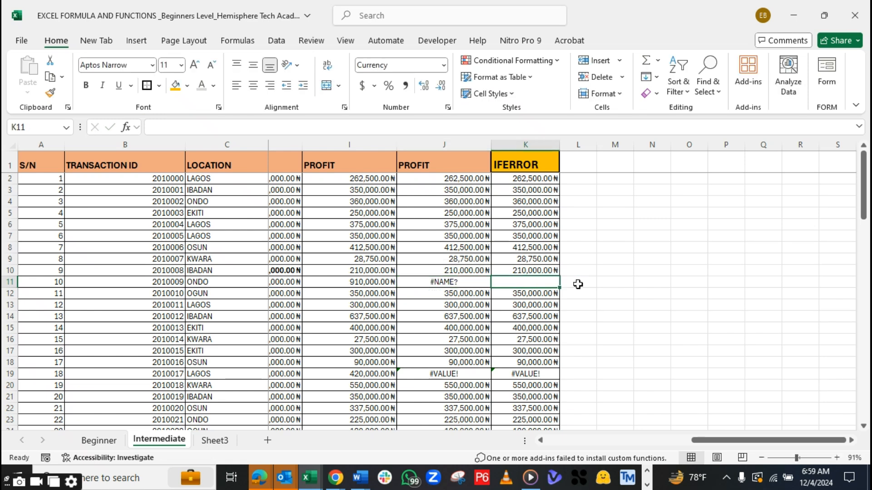
pyautogui.write('=IF')
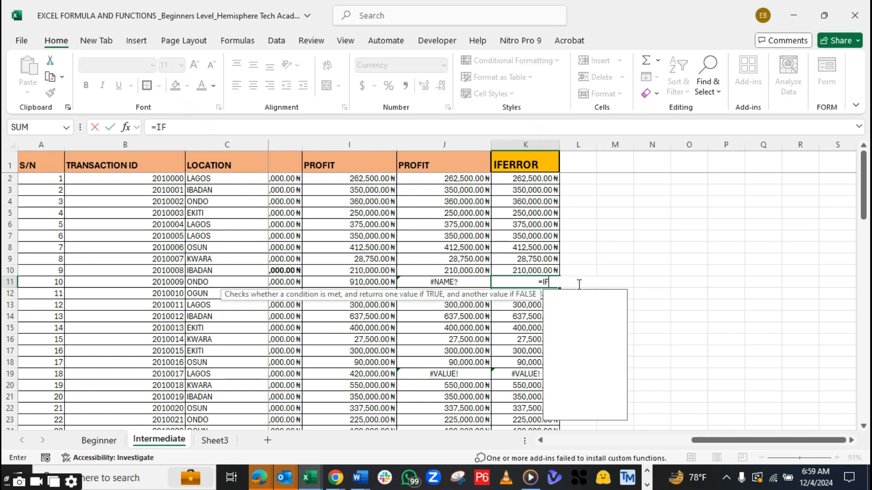
pyautogui.write('ERRO')
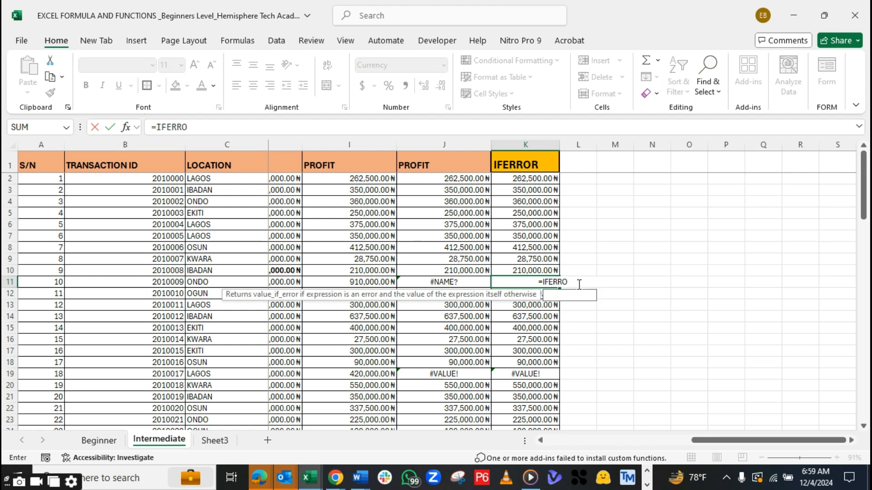
pyautogui.write('R(')
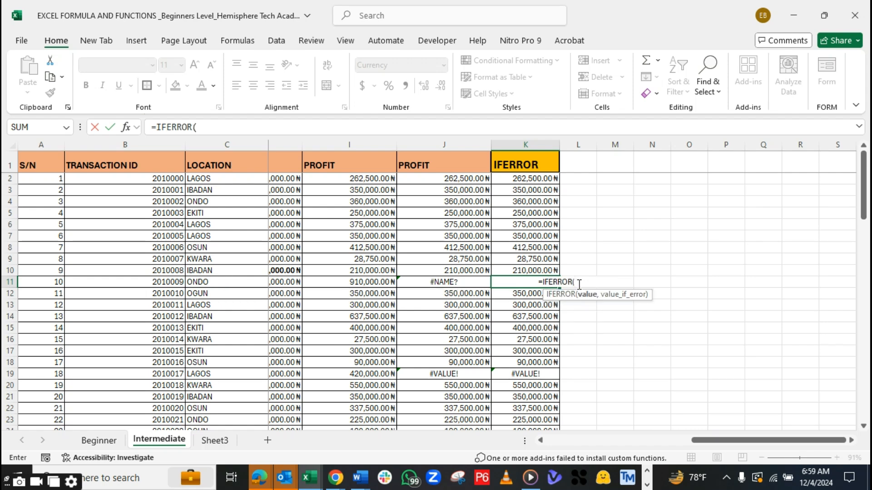
pyautogui.click(461, 282)
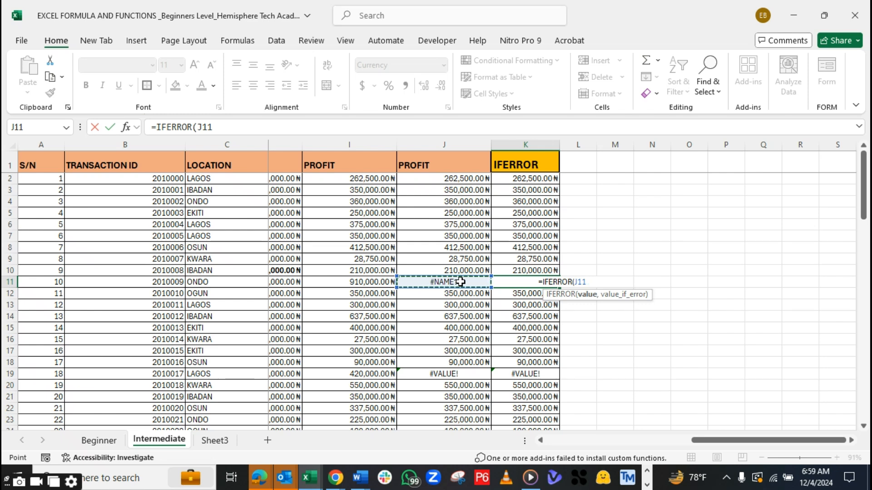
pyautogui.write(',')
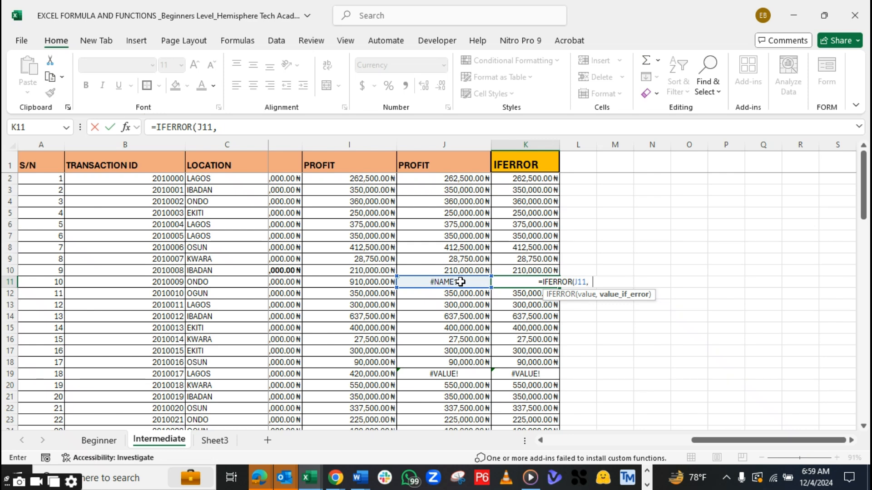
pyautogui.write('AVER')
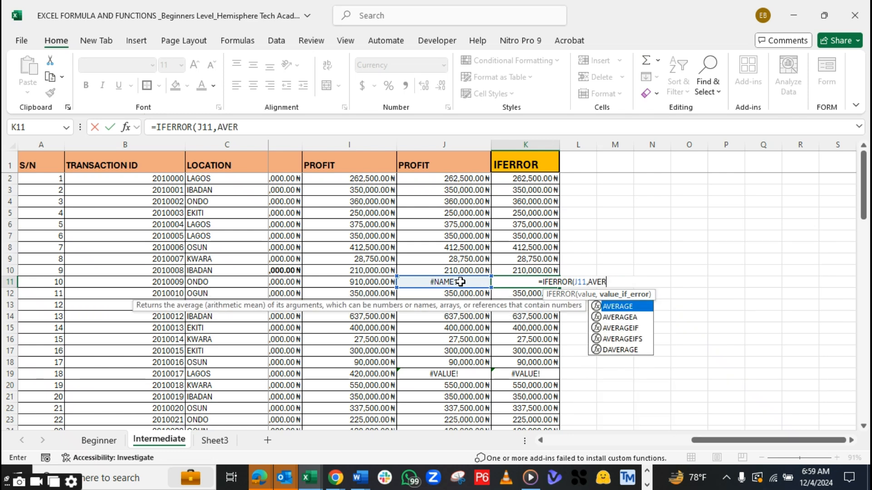
# Complete the K11 formula with AVERAGE(J2:J31) as the error fallback, giving =IFERROR(J11,AVERAGE(J2:J31))
pyautogui.press('Tab')
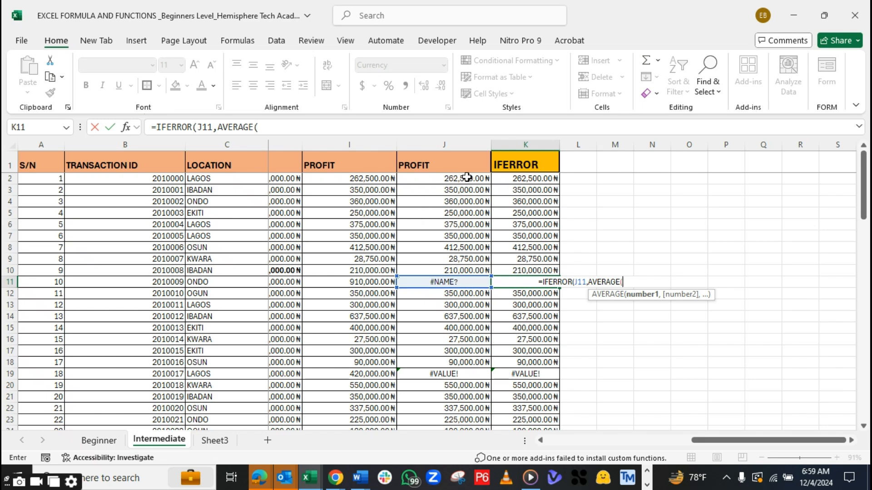
pyautogui.moveTo(451, 179); pyautogui.dragTo(475, 410)
pyautogui.click(294, 121)
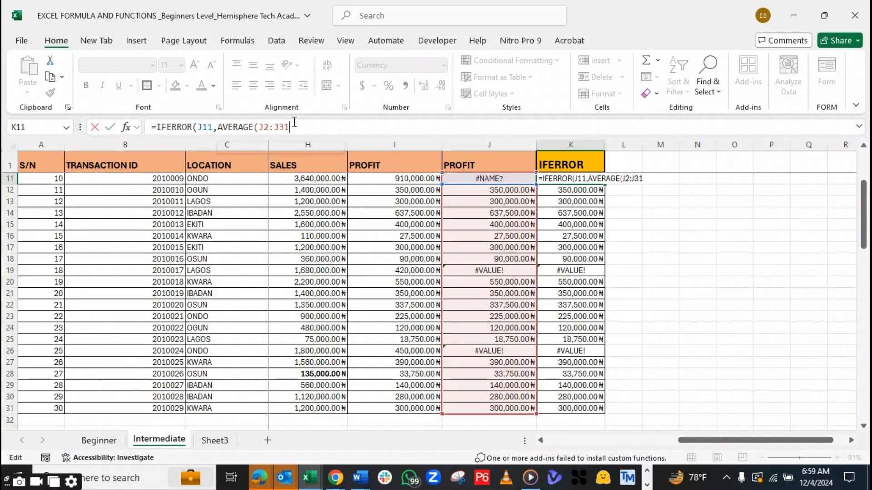
pyautogui.write('))')
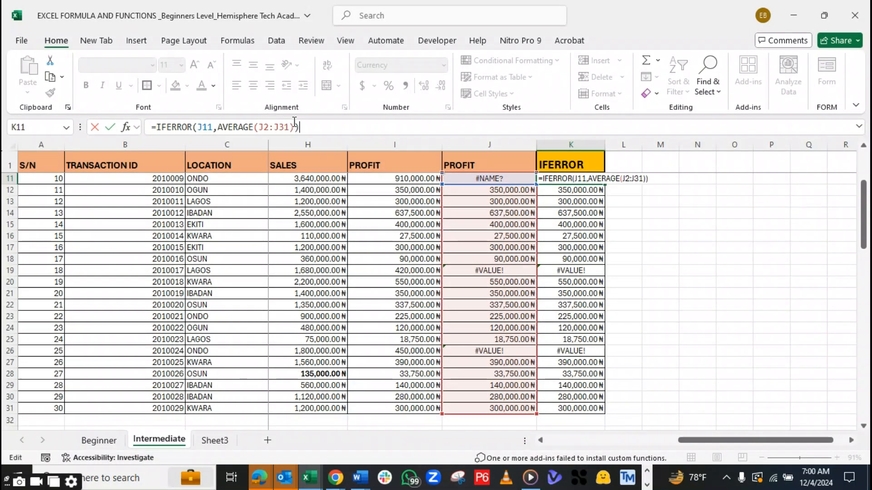
pyautogui.press('Return')
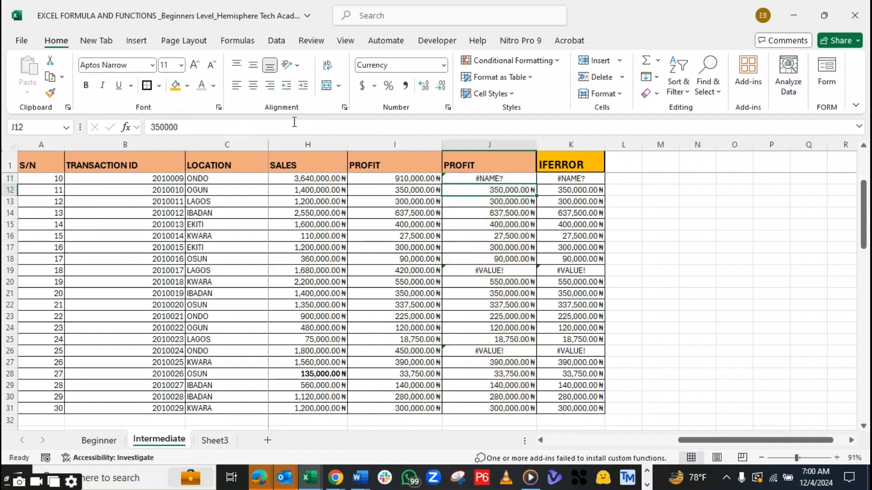
pyautogui.moveTo(864, 223); pyautogui.dragTo(863, 188)
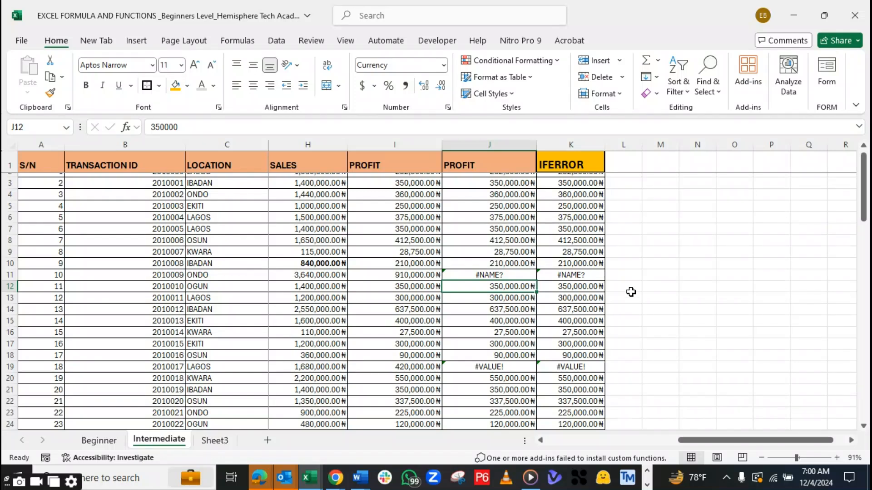
# Review the references in the K11 IFERROR formula and leave it unedited
pyautogui.click(573, 275)
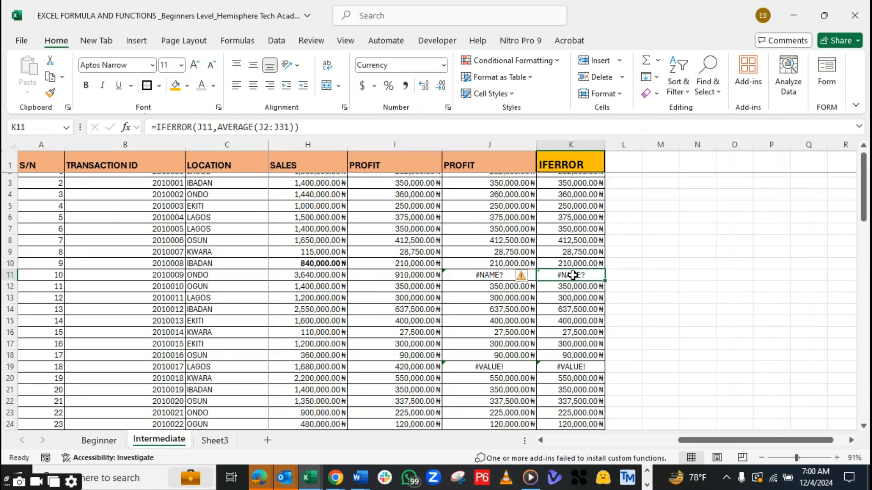
pyautogui.click(294, 127)
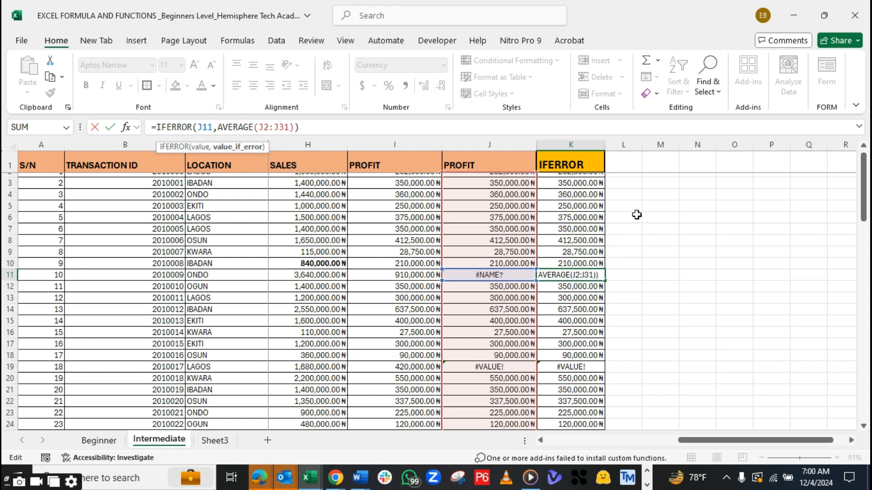
pyautogui.click(657, 184)
pyautogui.moveTo(866, 207); pyautogui.dragTo(867, 204)
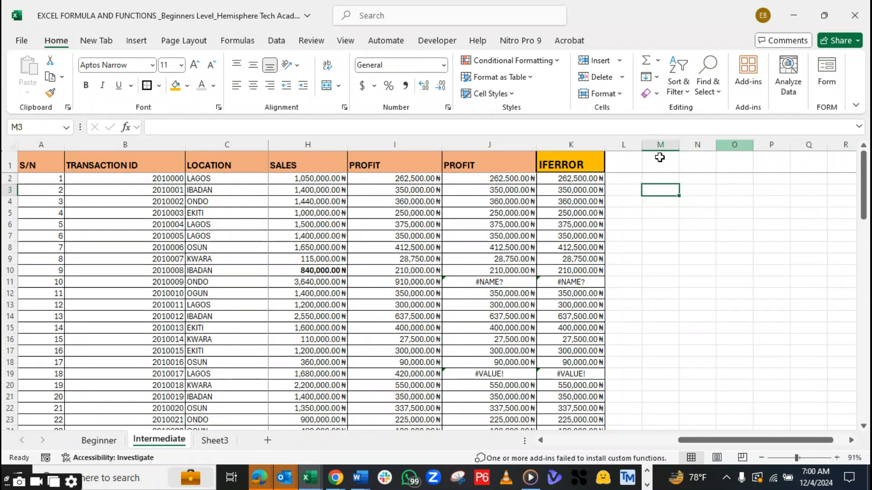
# Calculate the average of the original PROFIT column in M2 with =AVERAGE(I2:I31)
pyautogui.click(412, 181)
pyautogui.click(656, 178)
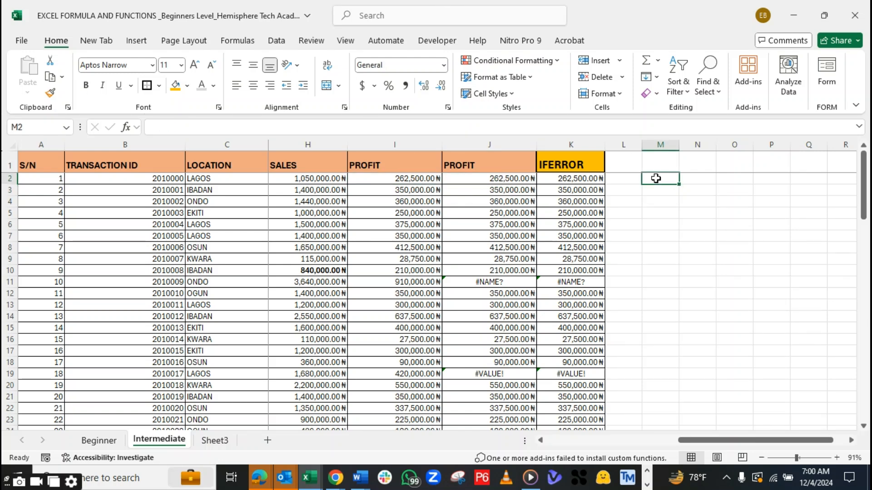
pyautogui.write('=AVERAGE(')
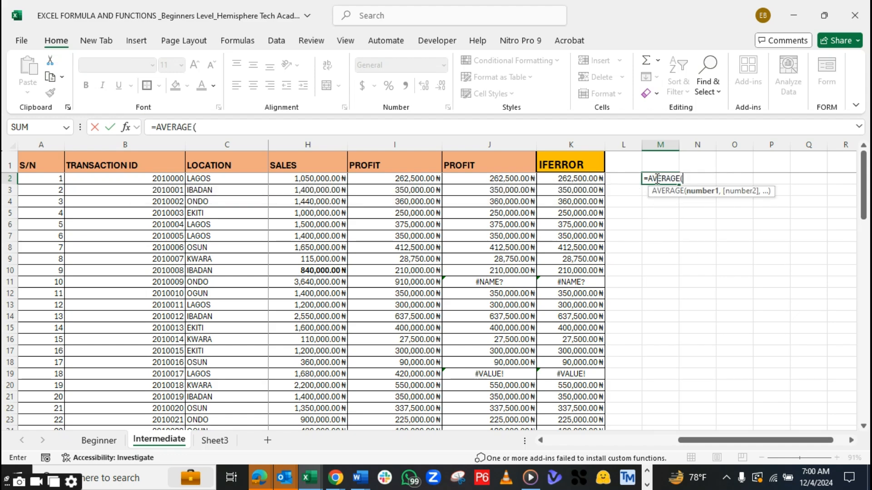
pyautogui.moveTo(401, 178); pyautogui.dragTo(415, 394)
pyautogui.write(')')
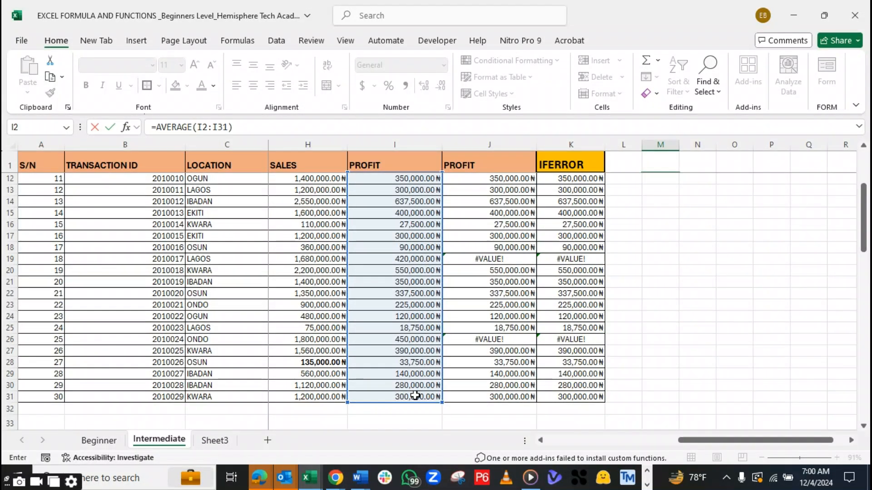
pyautogui.press('Return')
# Make the average in M2 bold and widen column M
pyautogui.moveTo(864, 191); pyautogui.dragTo(864, 182)
pyautogui.click(673, 179)
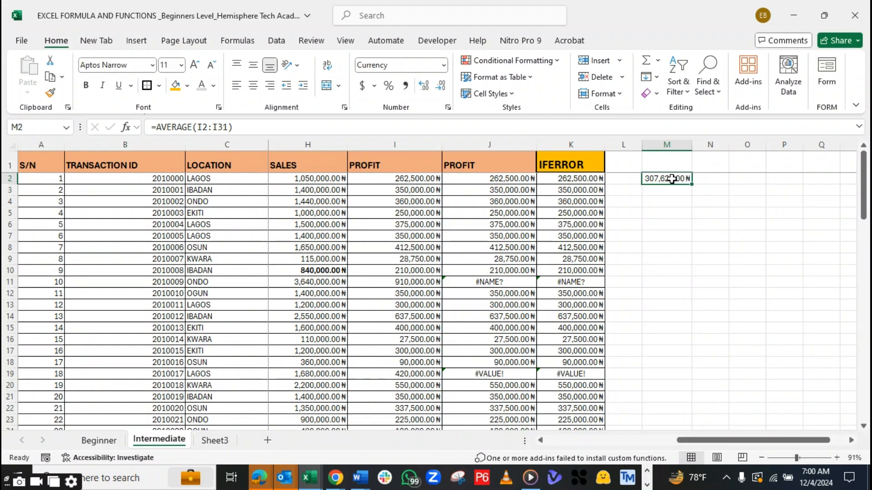
pyautogui.hotkey('ctrl', 'b')
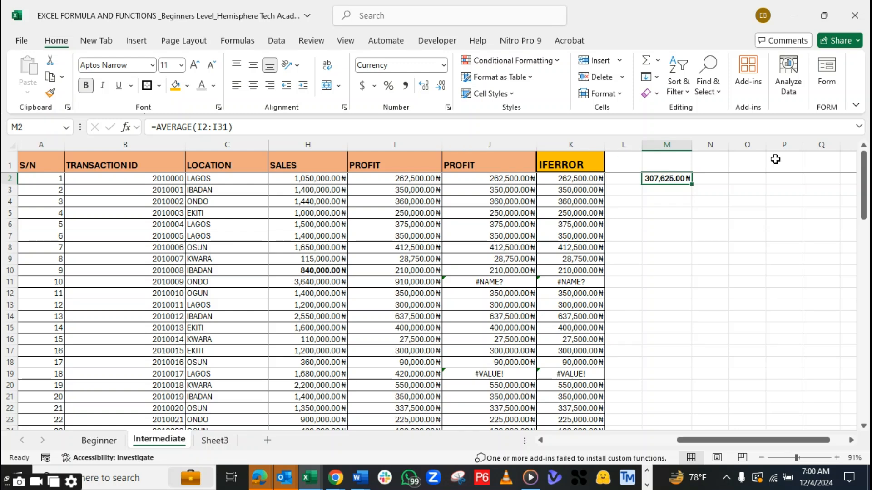
pyautogui.moveTo(692, 145); pyautogui.dragTo(714, 146)
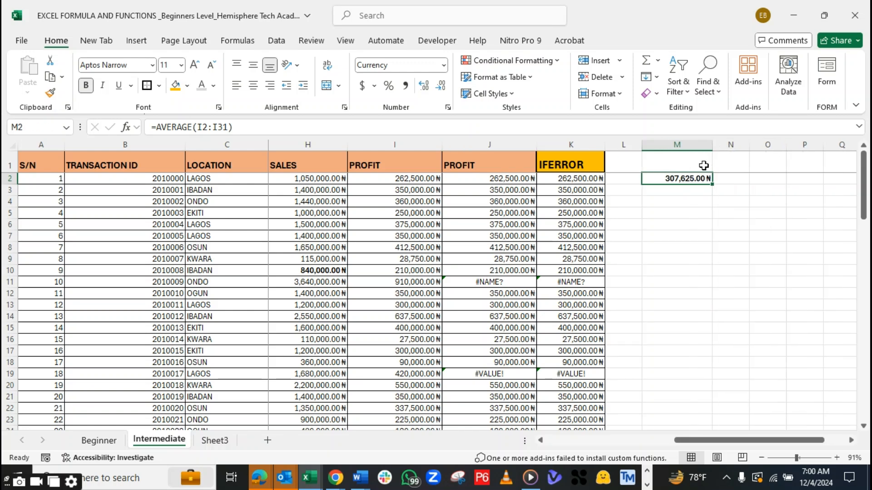
# Clear all existing IFERROR formulas from K2:K31, keeping the column header
pyautogui.click(566, 286)
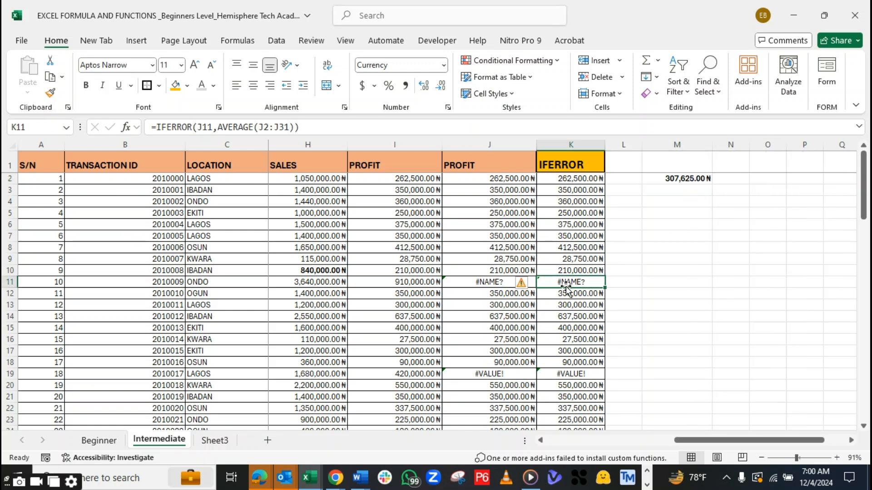
pyautogui.click(568, 179)
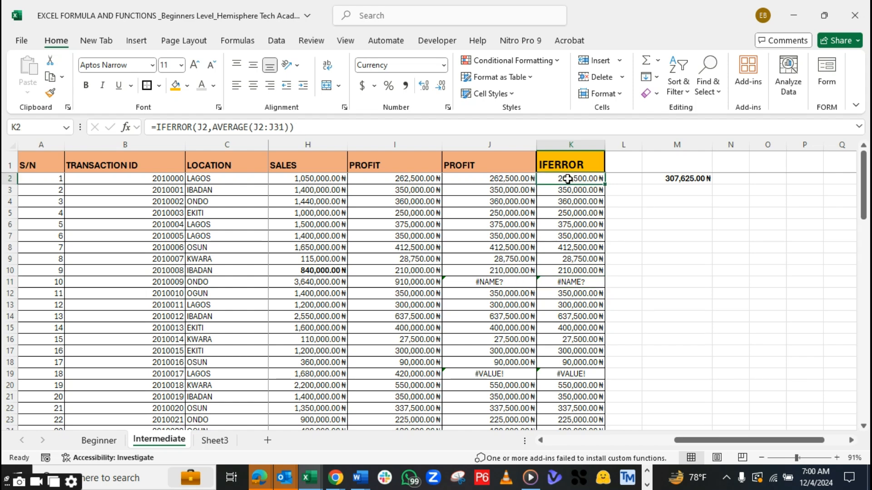
pyautogui.press('BackSpace')
pyautogui.press('Return')
pyautogui.click(567, 179)
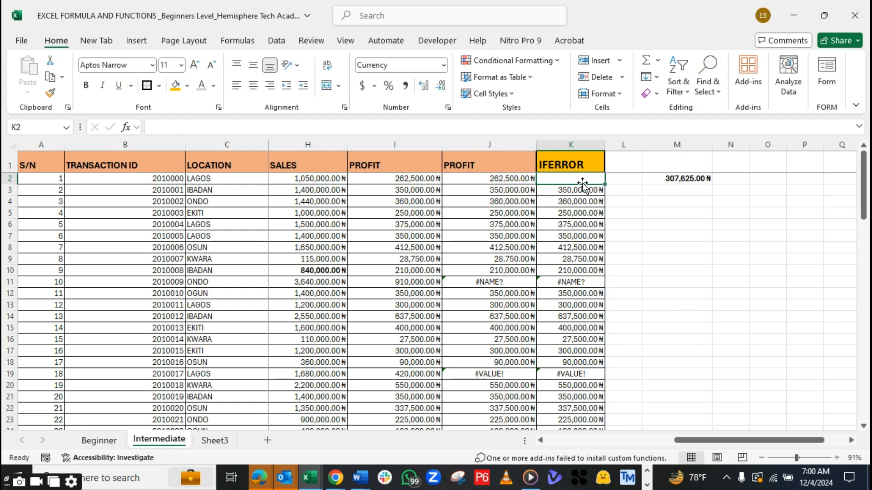
pyautogui.moveTo(605, 184); pyautogui.dragTo(606, 423)
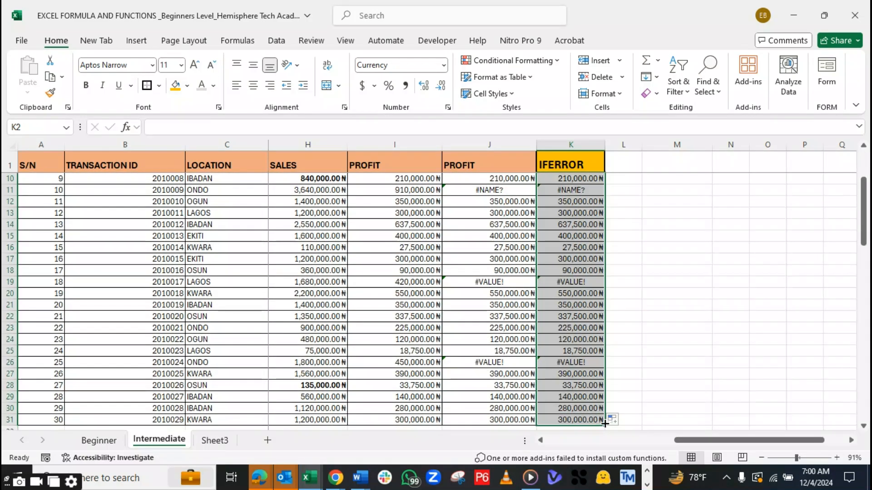
pyautogui.moveTo(864, 234); pyautogui.dragTo(864, 134)
# Label the average with the header AVERAGE PROFIT in M1 and widen column M to fit it
pyautogui.click(705, 178)
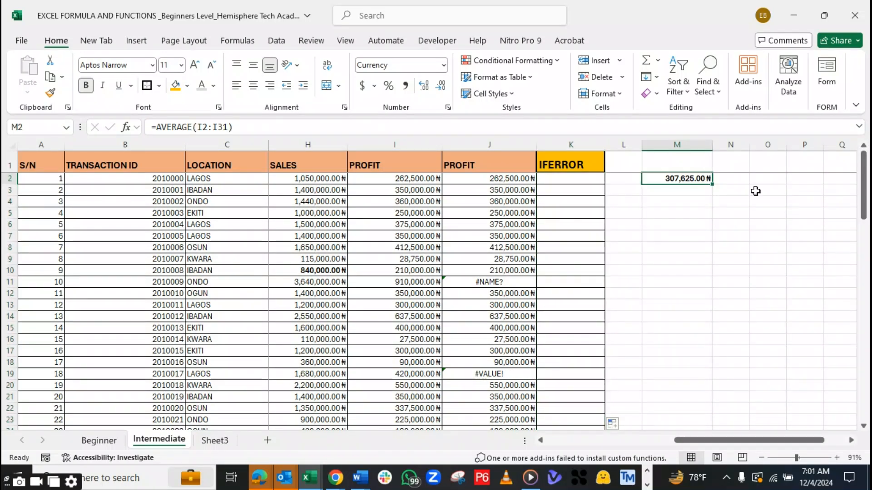
pyautogui.click(686, 163)
pyautogui.write('AVE')
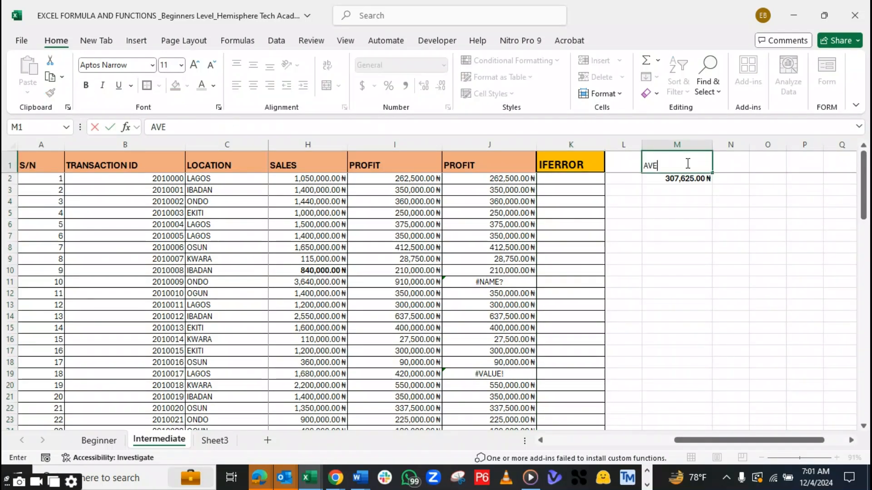
pyautogui.write('RAGE PROFIT')
pyautogui.press('Return')
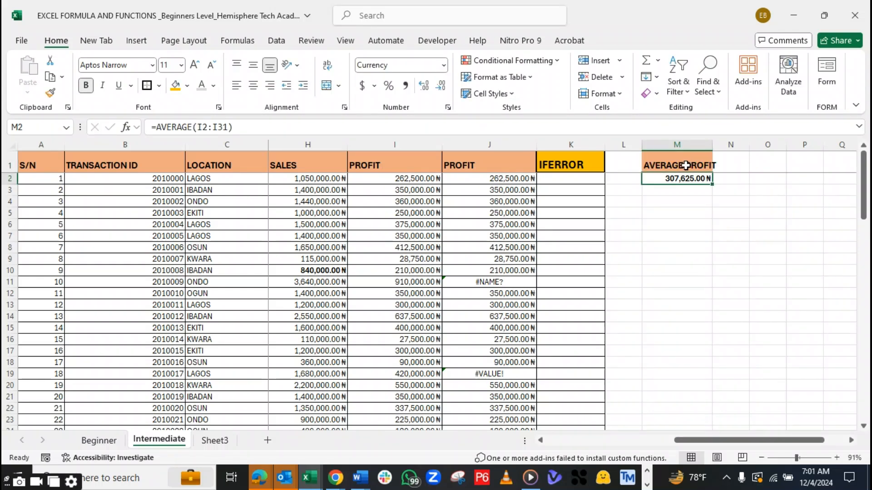
pyautogui.moveTo(704, 151); pyautogui.dragTo(732, 142)
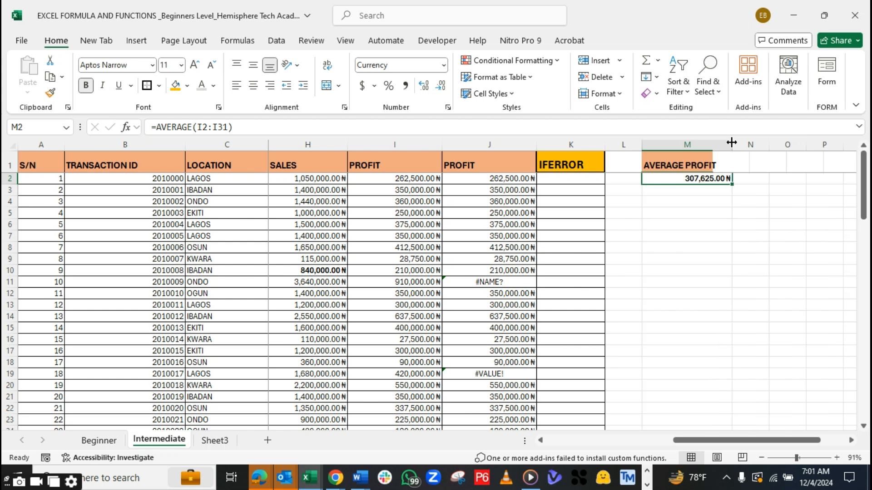
# Copy the error-producing formula from J19 into J11, giving =H12/C12
pyautogui.click(566, 180)
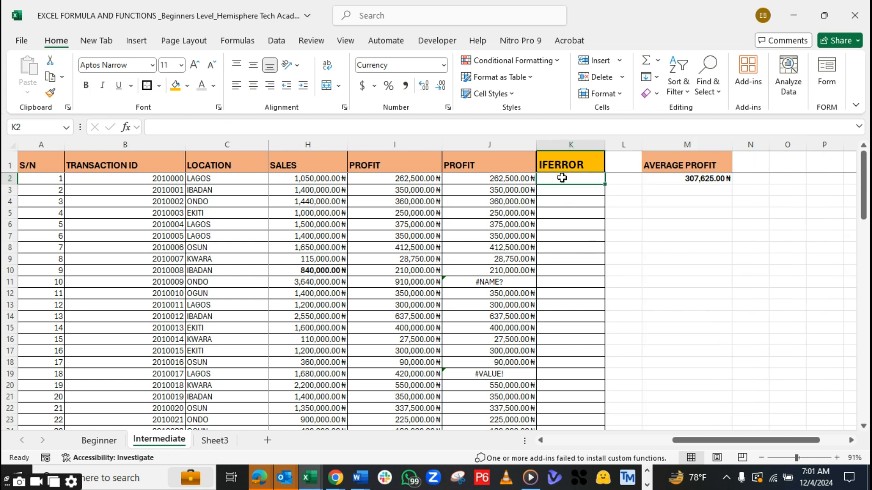
pyautogui.click(486, 375)
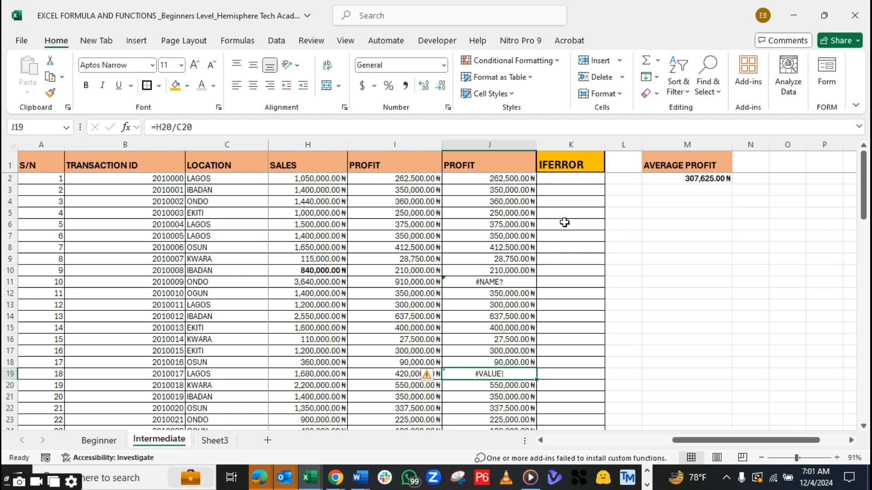
pyautogui.hotkey('ctrl', 'c')
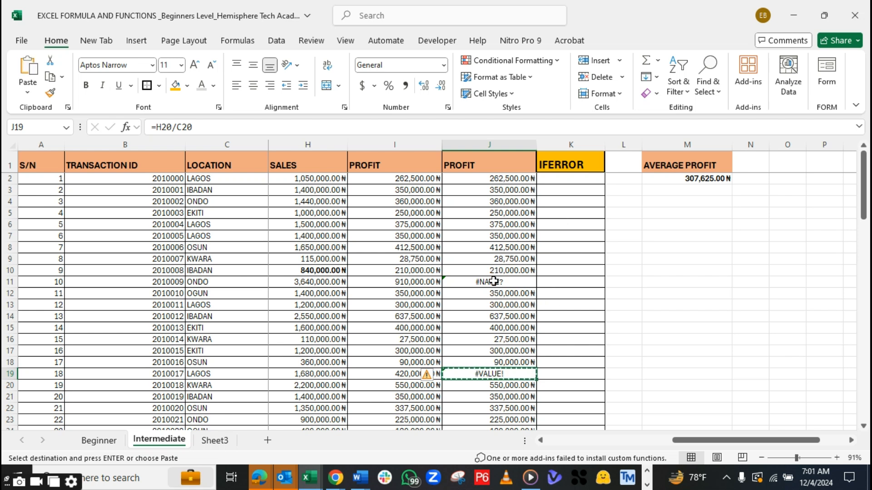
pyautogui.click(494, 281)
pyautogui.hotkey('ctrl', 'b')
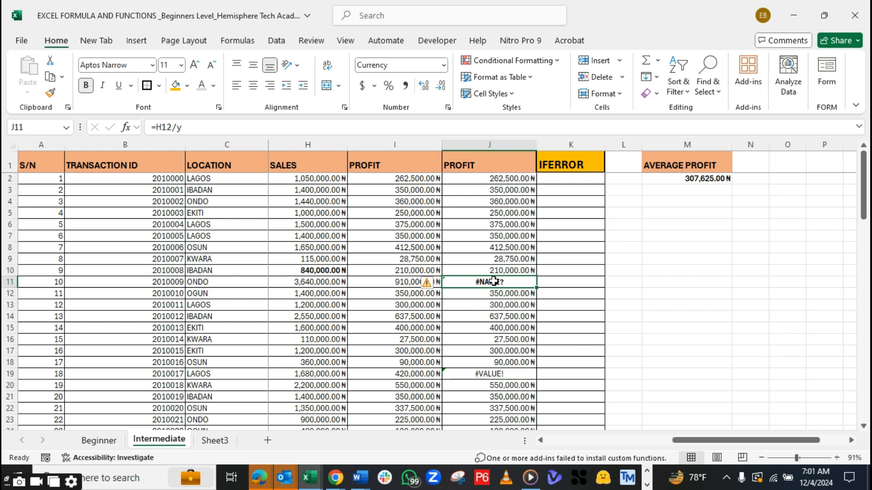
pyautogui.click(504, 371)
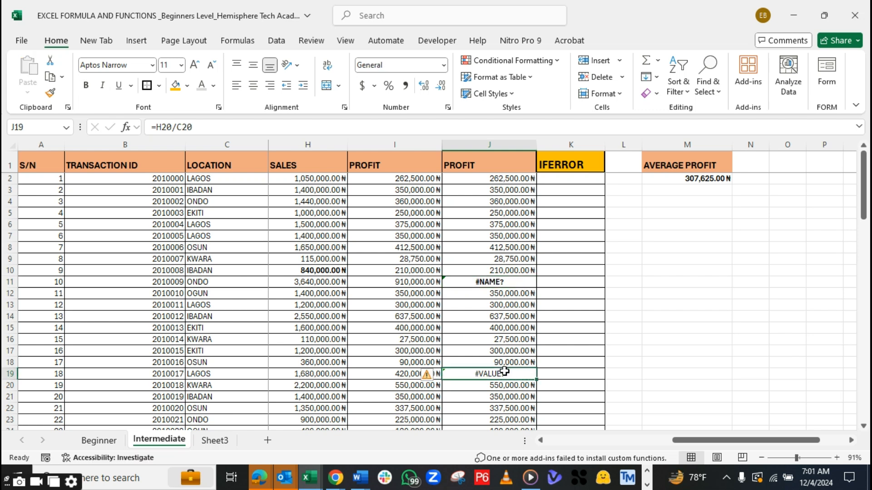
pyautogui.hotkey('ctrl', 'c')
pyautogui.click(514, 283)
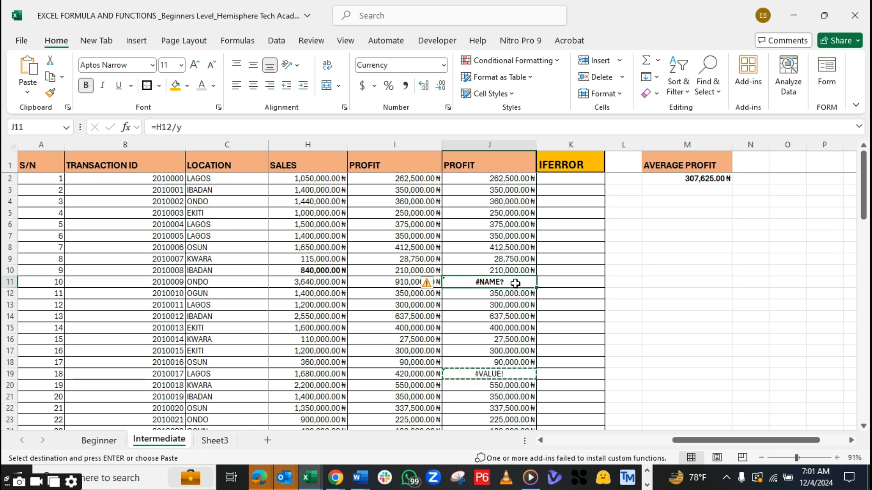
pyautogui.hotkey('ctrl', 'v')
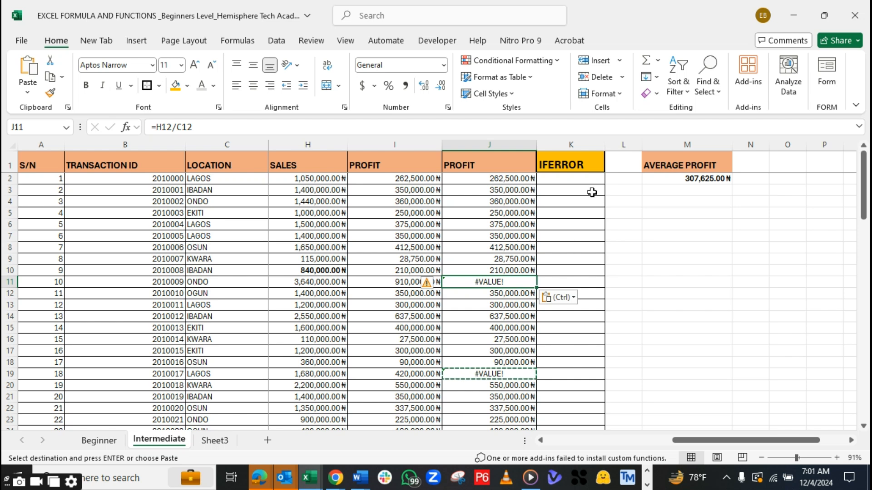
# Enter =IFERROR(J2,M2) in K2, using the average profit cell as the error fallback
pyautogui.click(580, 178)
pyautogui.doubleClick(580, 177)
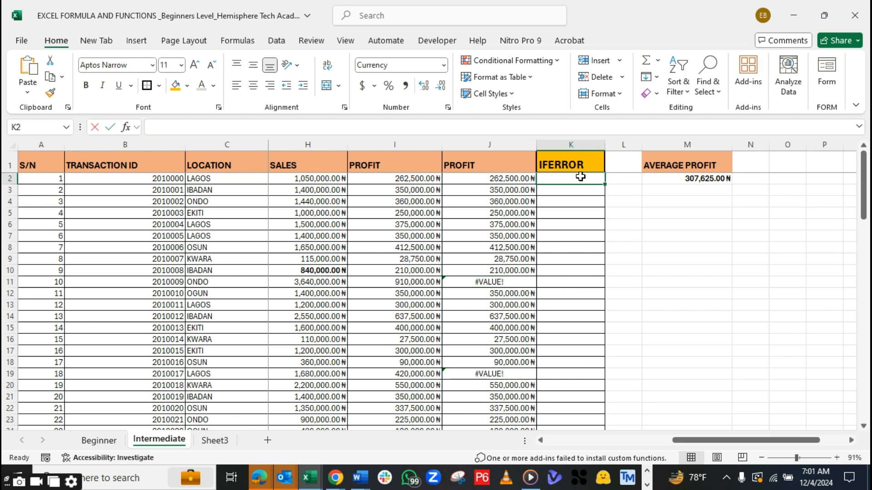
pyautogui.write('=IFE')
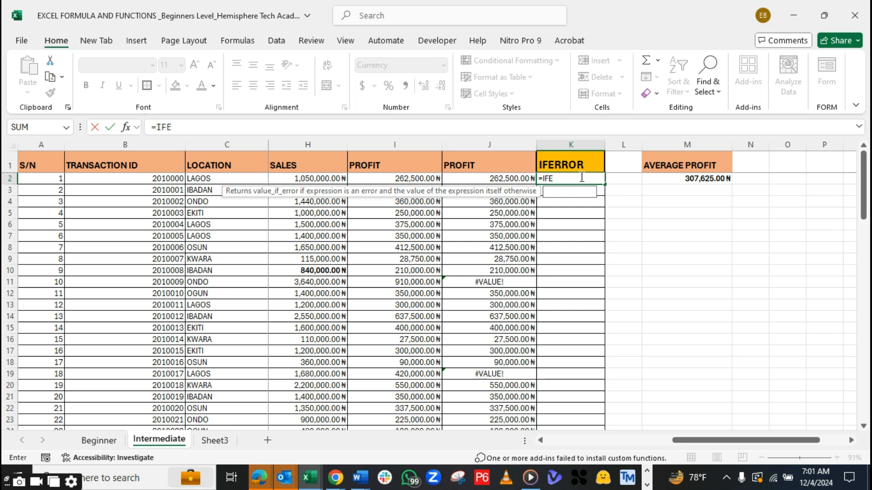
pyautogui.write('RROR(')
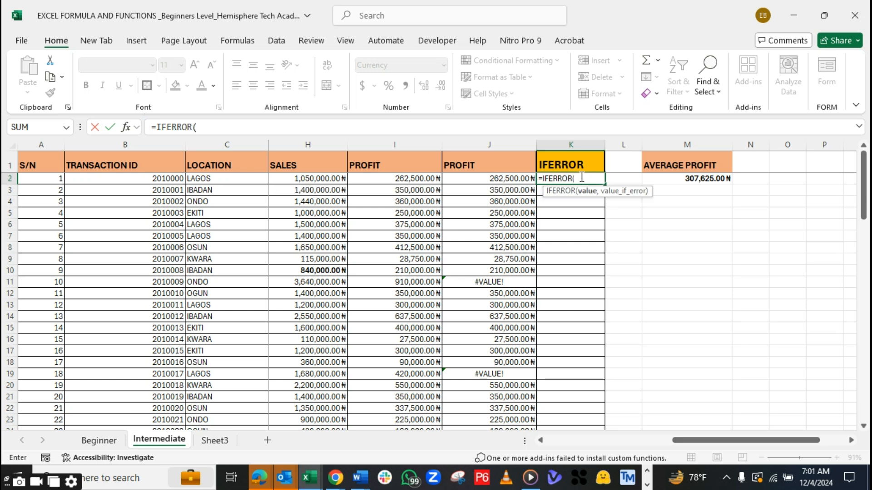
pyautogui.click(495, 178)
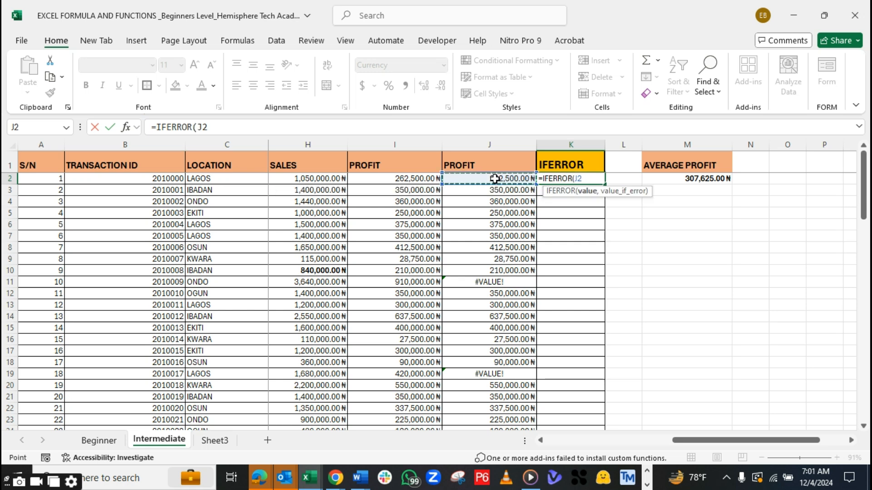
pyautogui.write(',')
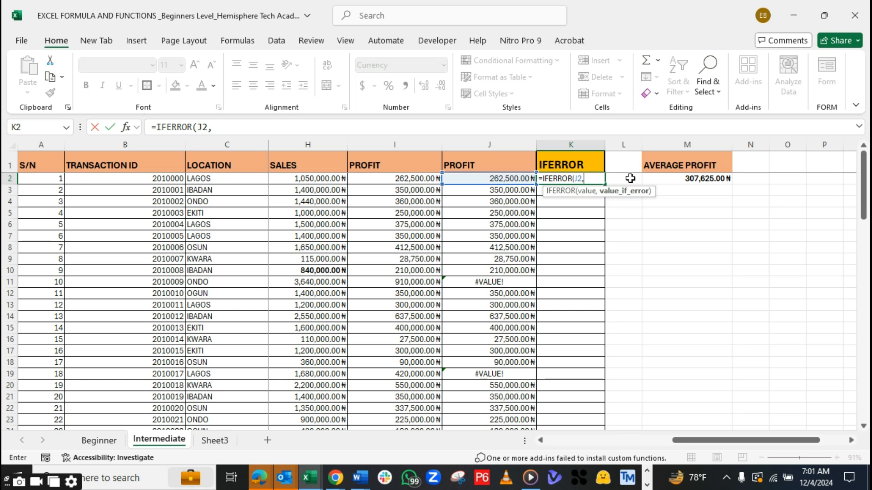
pyautogui.click(686, 179)
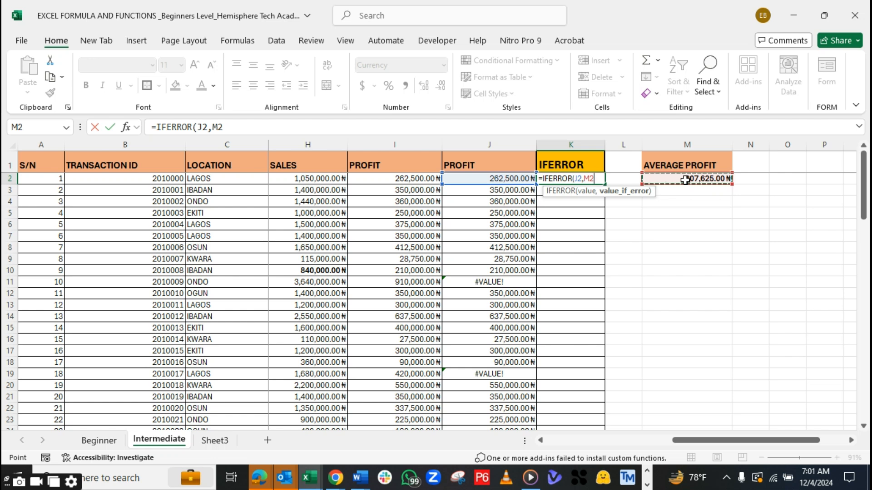
pyautogui.write(')')
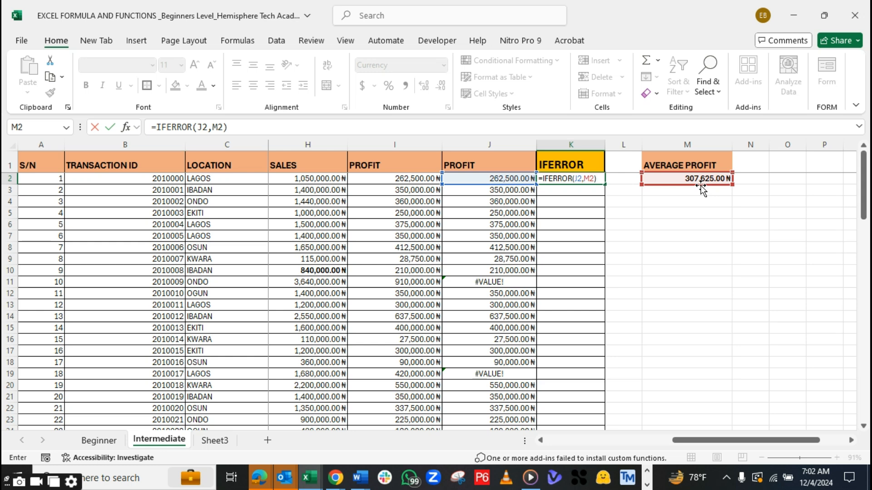
pyautogui.press('Return')
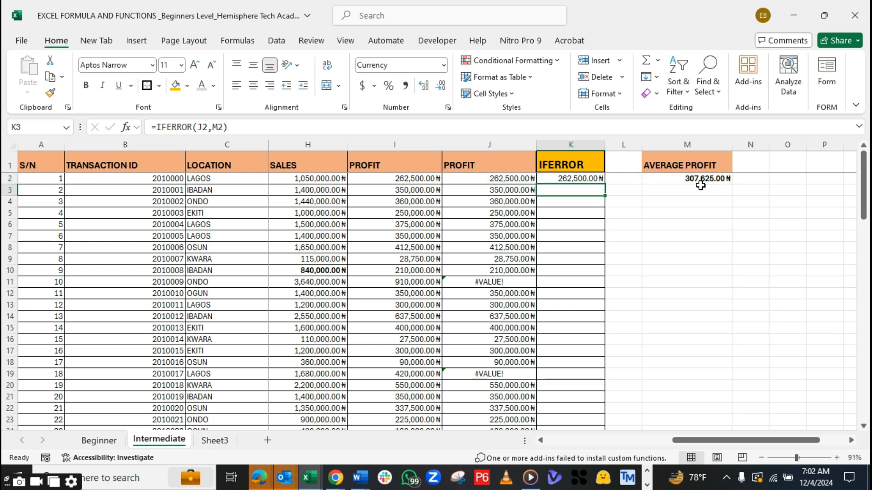
# Try filling the K2 formula down the IFERROR column, checking K11 and K19, and undo the fill
pyautogui.click(588, 177)
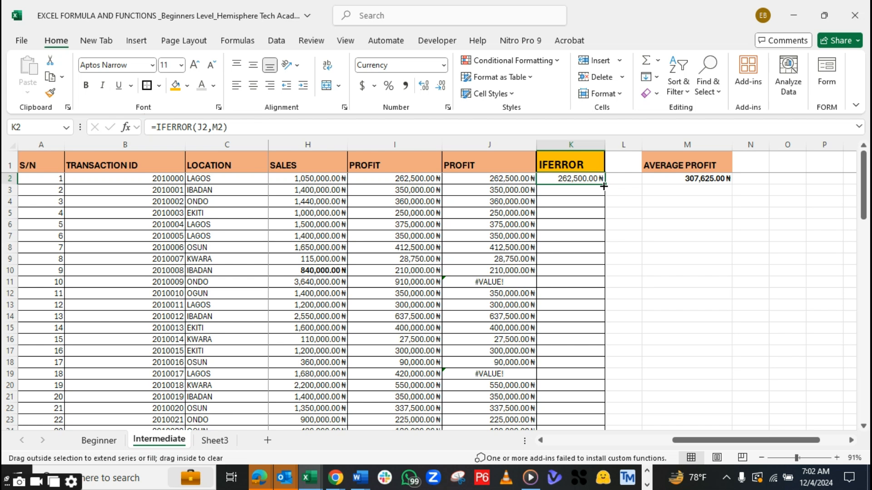
pyautogui.doubleClick(603, 186)
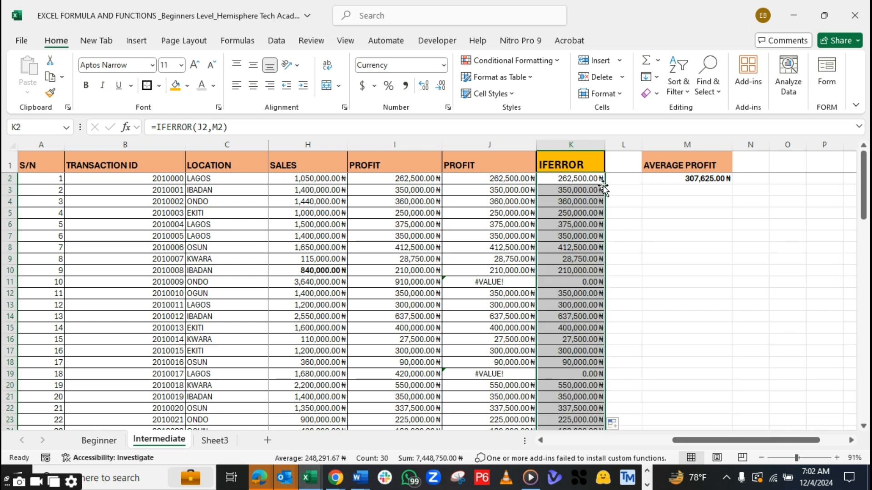
pyautogui.click(575, 283)
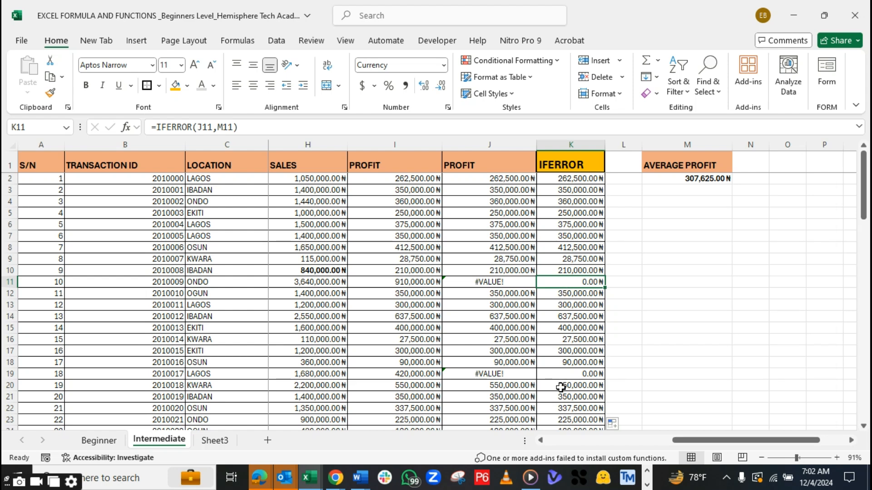
pyautogui.click(561, 371)
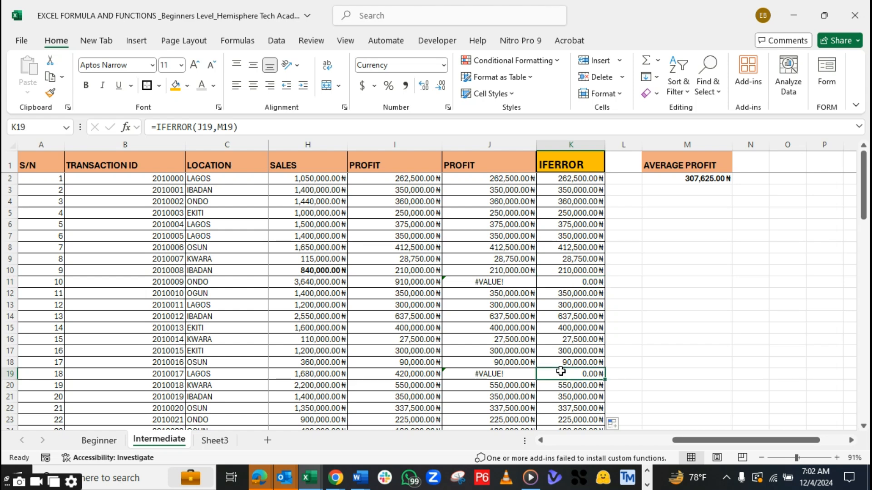
pyautogui.click(575, 280)
pyautogui.hotkey('ctrl', 'z')
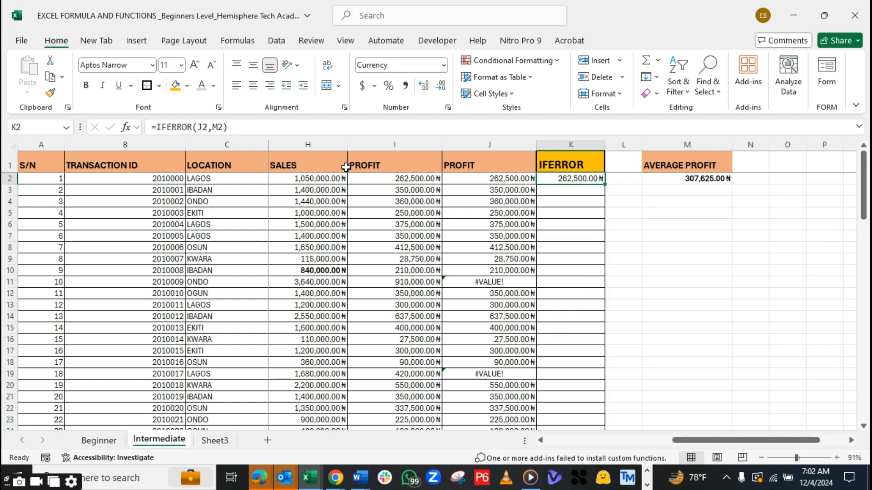
# Open the K2 IFERROR formula for editing at its M2 reference
pyautogui.doubleClick(223, 127)
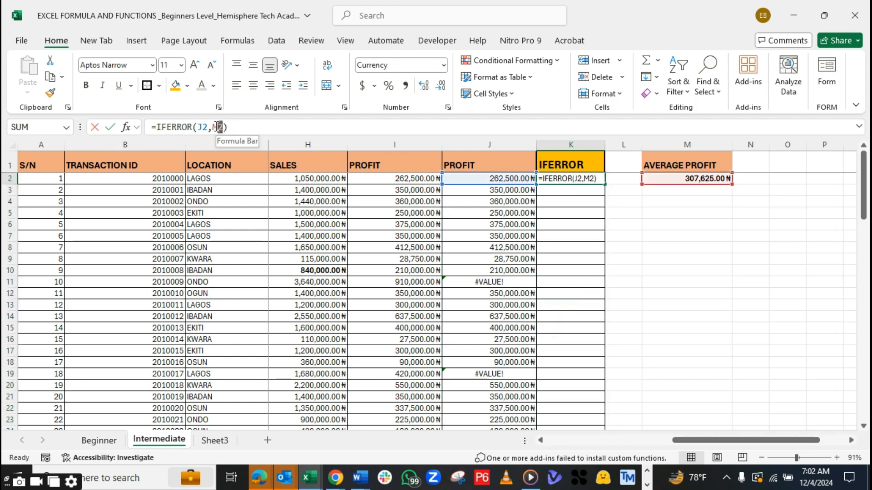
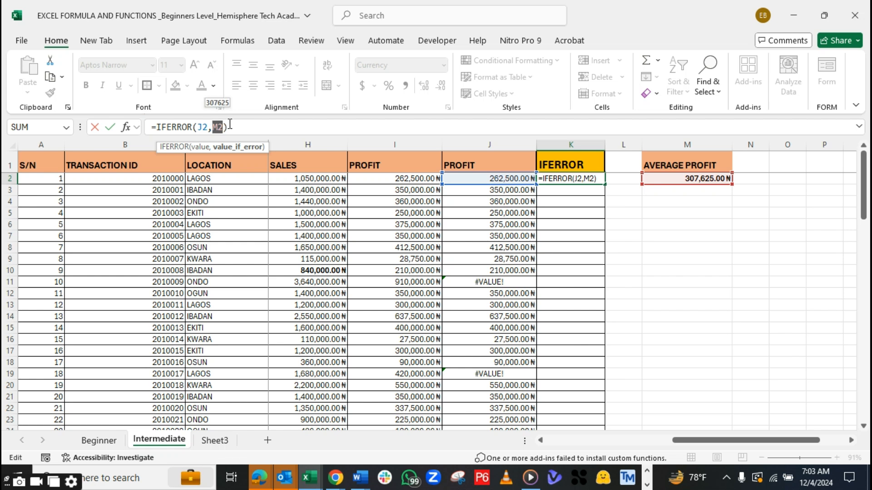
# Try making the average profit reference in K2's IFERROR formula absolute, as =IFERROR(J2,$M$2)
pyautogui.click(226, 126)
pyautogui.doubleClick(217, 127)
pyautogui.press('F4')
pyautogui.moveTo(217, 127)
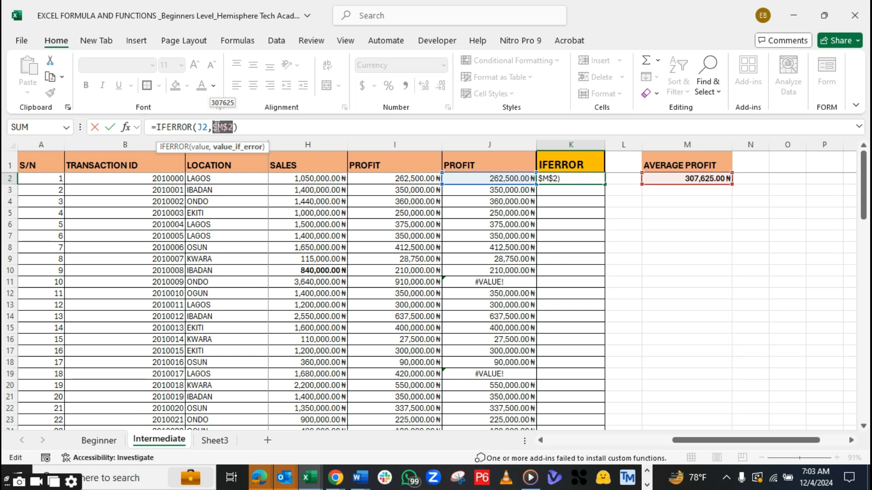
pyautogui.click(234, 127)
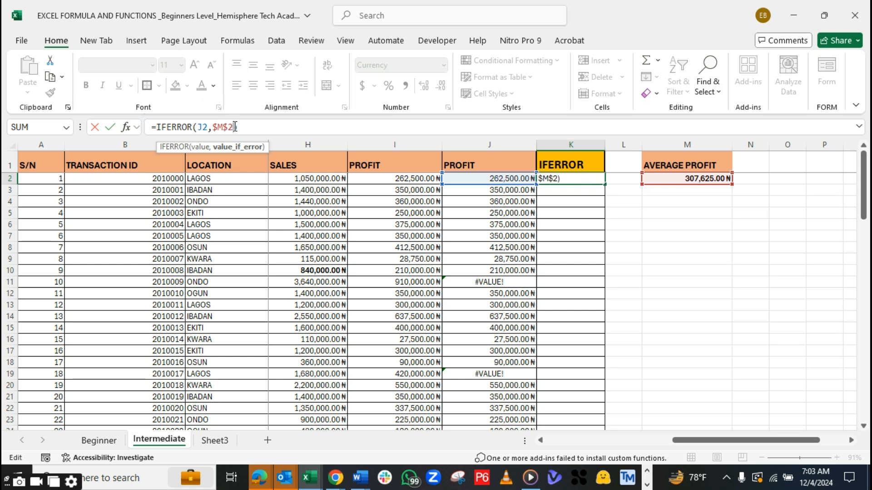
pyautogui.moveTo(234, 127); pyautogui.dragTo(220, 127)
pyautogui.press('F4')
pyautogui.press('F4')
pyautogui.press('F4')
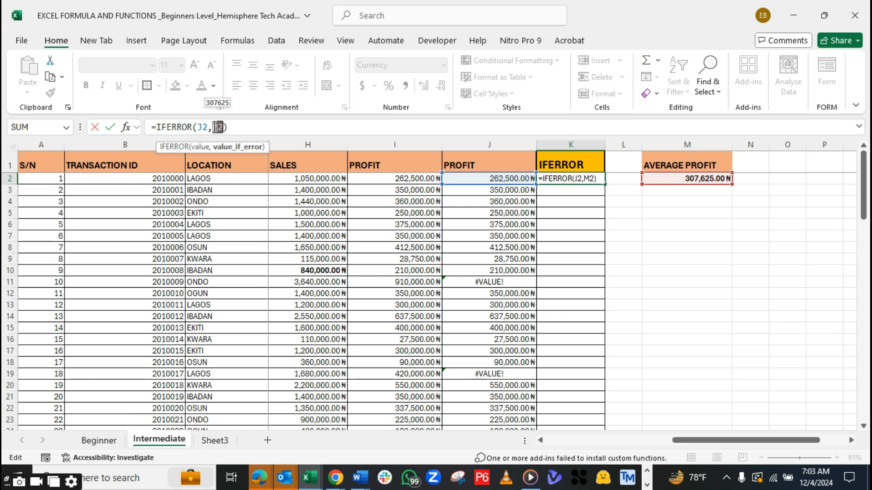
pyautogui.click(223, 127)
pyautogui.moveTo(225, 127); pyautogui.dragTo(213, 128)
pyautogui.press('F4')
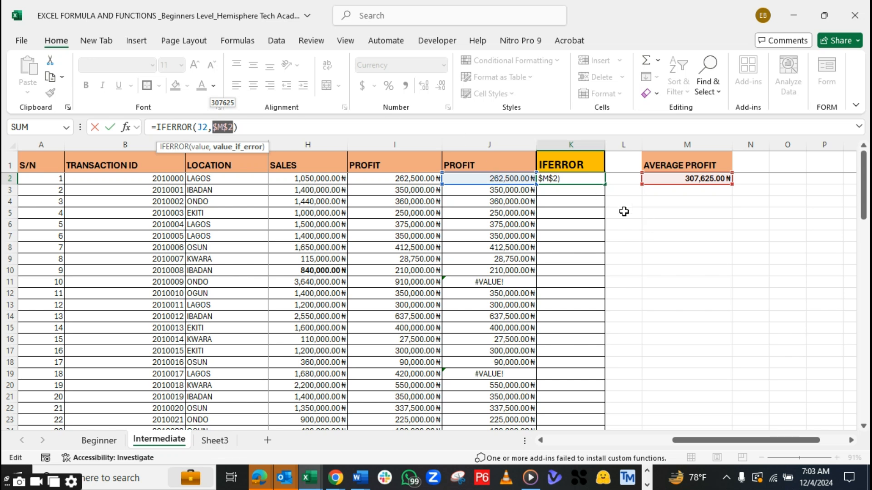
pyautogui.press('Return')
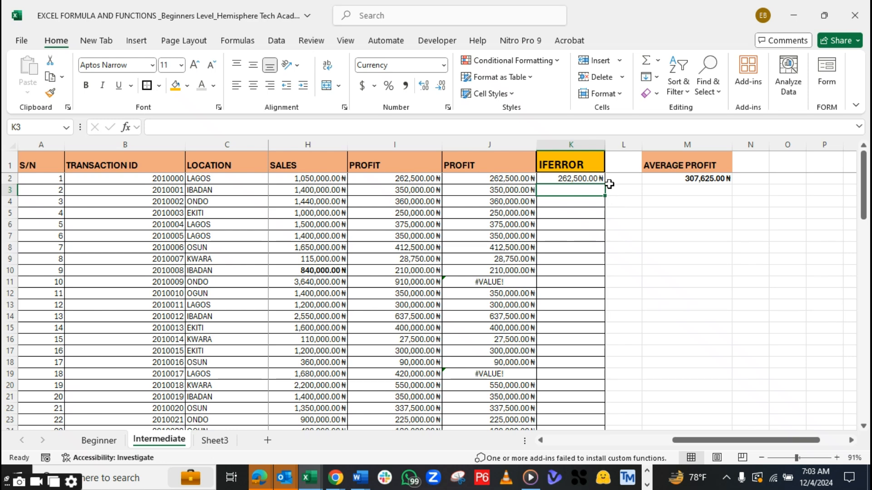
# Try filling the absolute-reference formula from K2 into K3 and examine the fallback reference in both cells
pyautogui.click(574, 177)
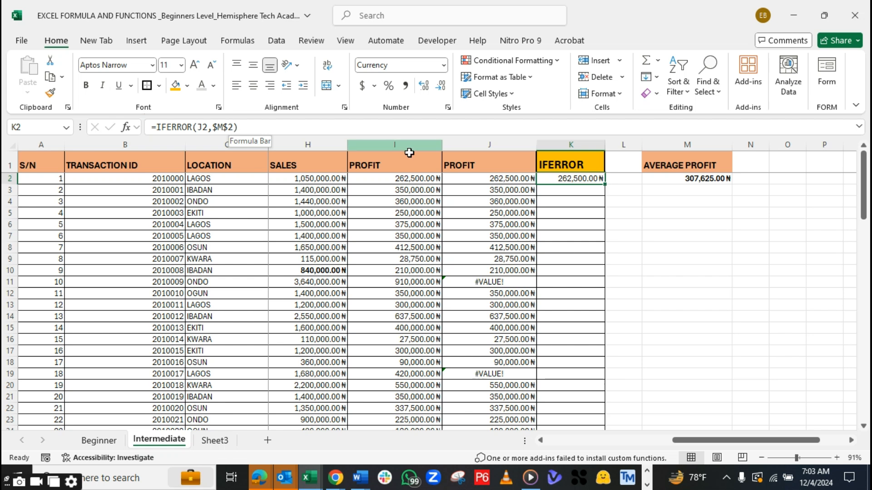
pyautogui.click(227, 126)
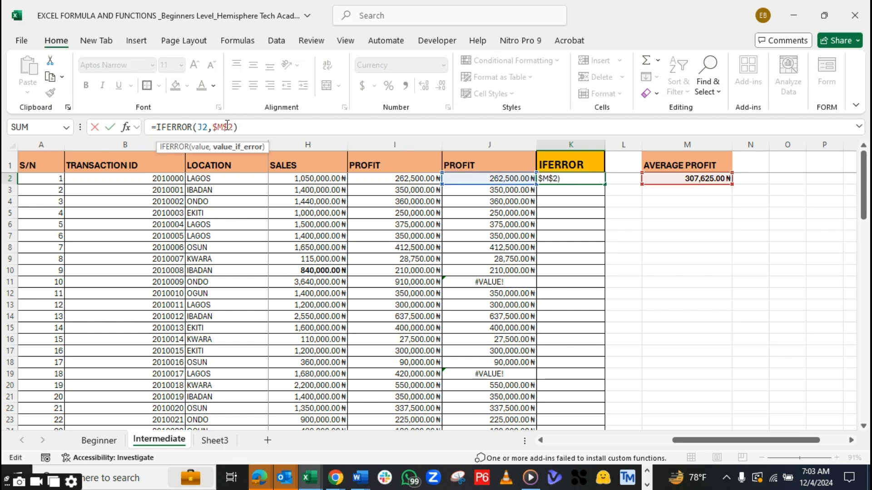
pyautogui.click(575, 183)
pyautogui.moveTo(605, 186); pyautogui.dragTo(595, 189)
pyautogui.click(594, 191)
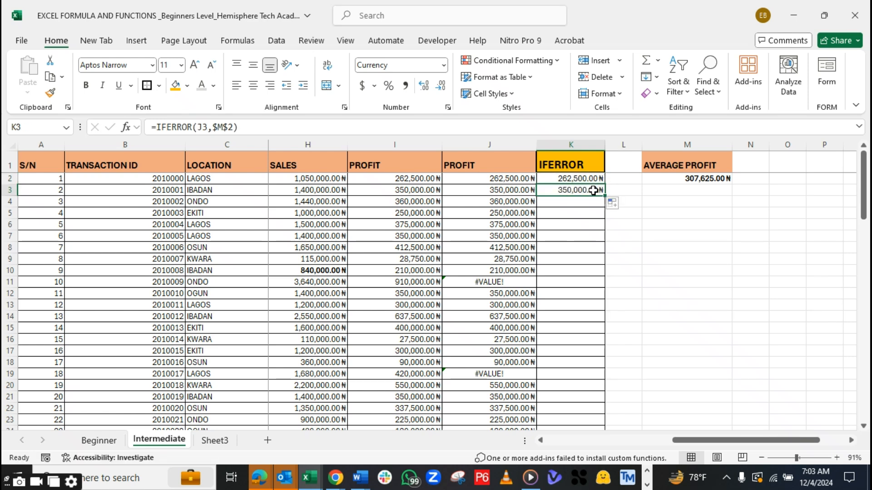
pyautogui.click(229, 127)
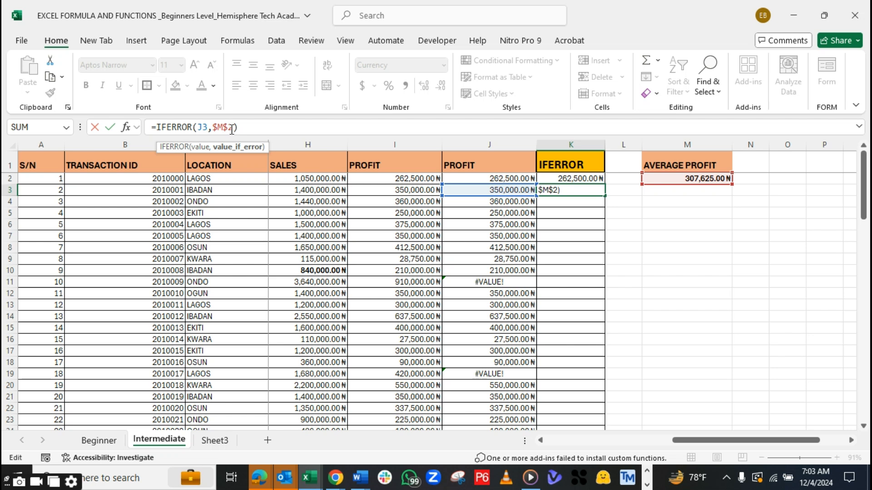
pyautogui.press('Return')
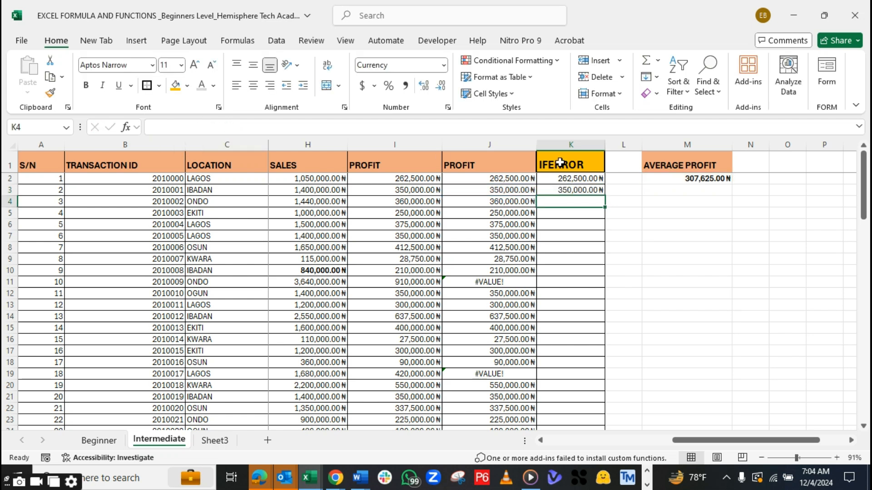
# Undo the K3 fill and the absolute reference in K2, and inspect the references in the K2 formula
pyautogui.hotkey('ctrl', 'z')
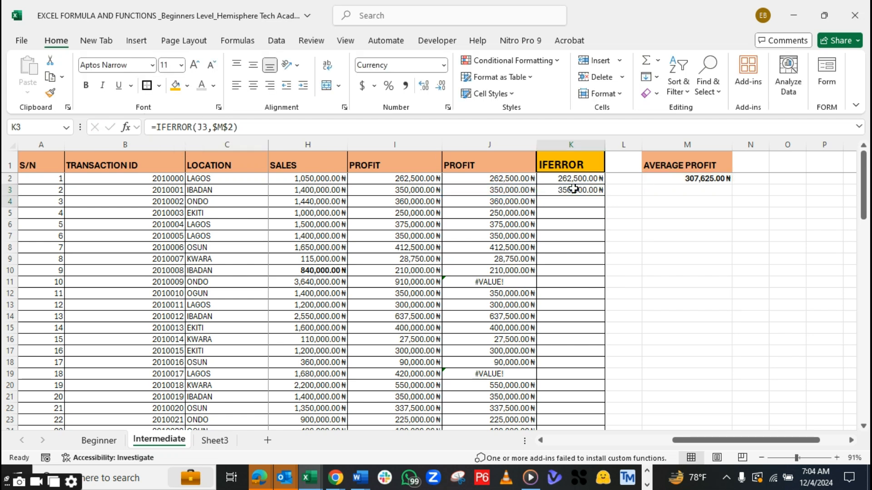
pyautogui.hotkey('ctrl', 'z')
pyautogui.hotkey('ctrl', 'z')
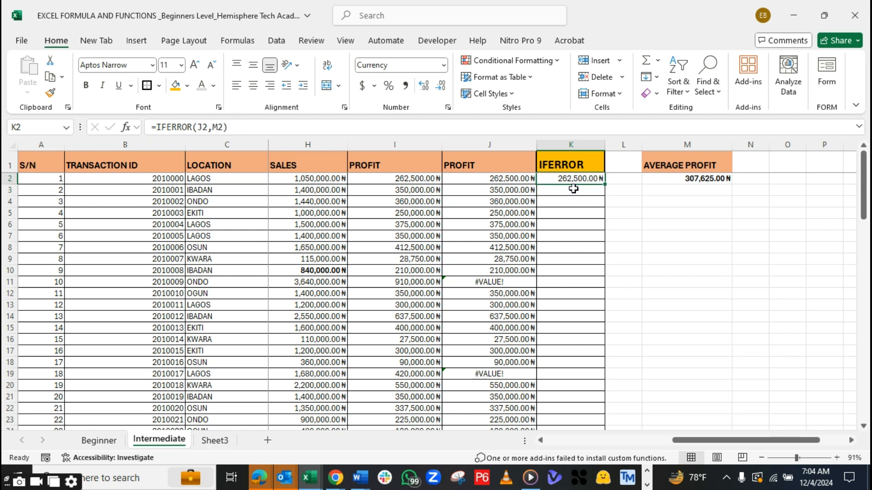
pyautogui.click(630, 192)
pyautogui.click(591, 178)
pyautogui.click(214, 127)
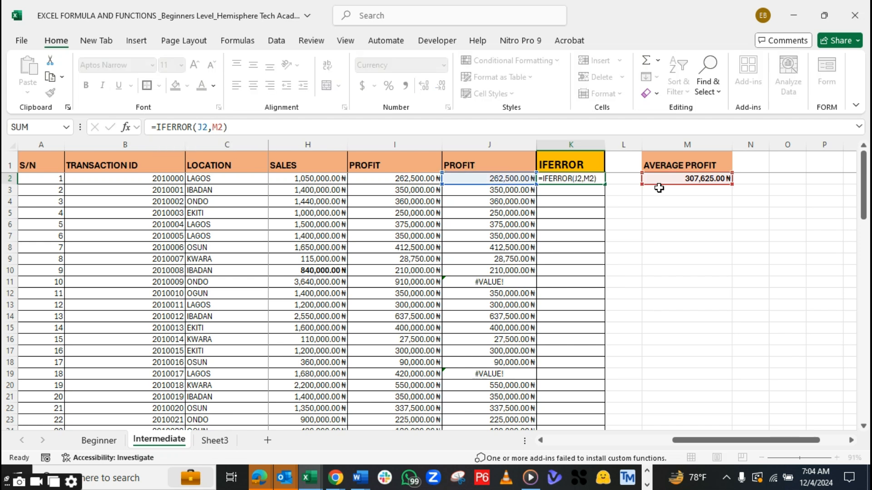
pyautogui.press('Return')
# Try filling the relative-reference K2 formula down to K5 and examine the fallback references in K3, K4 and K5
pyautogui.click(586, 178)
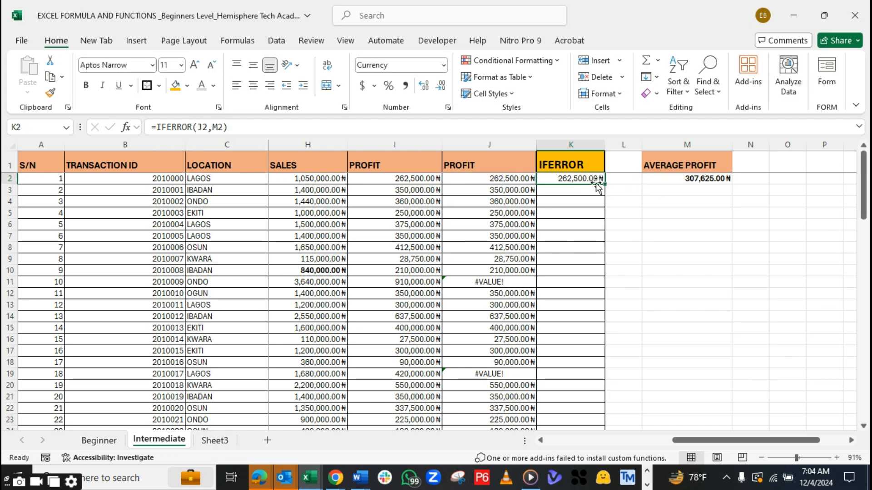
pyautogui.moveTo(605, 183); pyautogui.dragTo(601, 217)
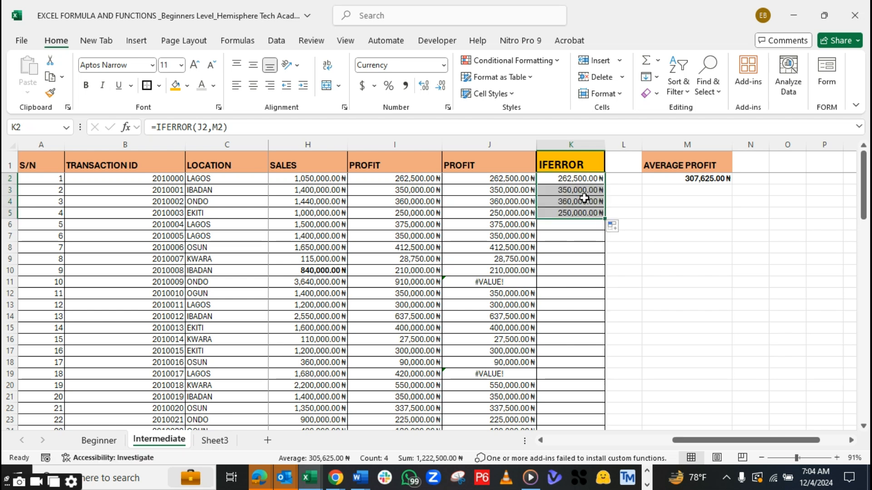
pyautogui.click(575, 192)
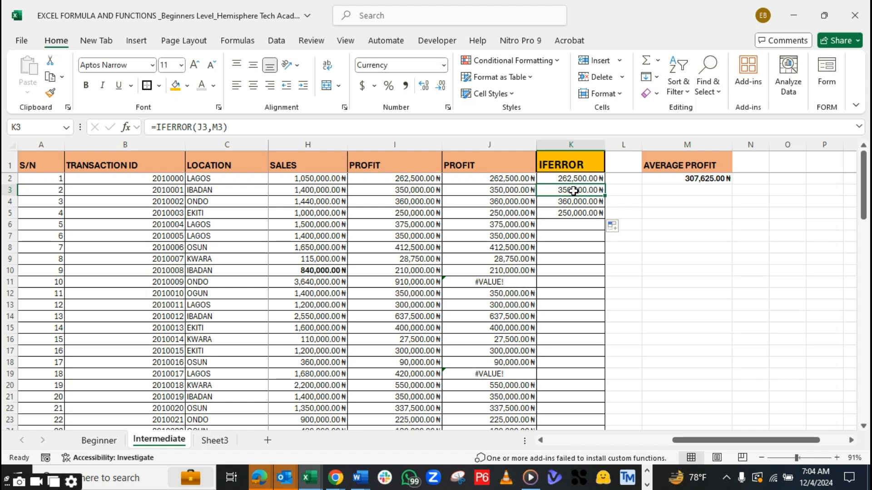
pyautogui.doubleClick(219, 127)
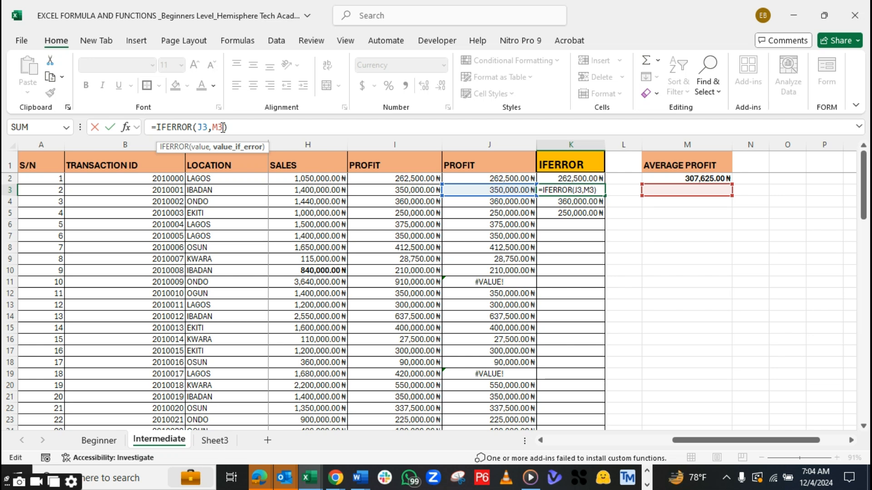
pyautogui.press('Return')
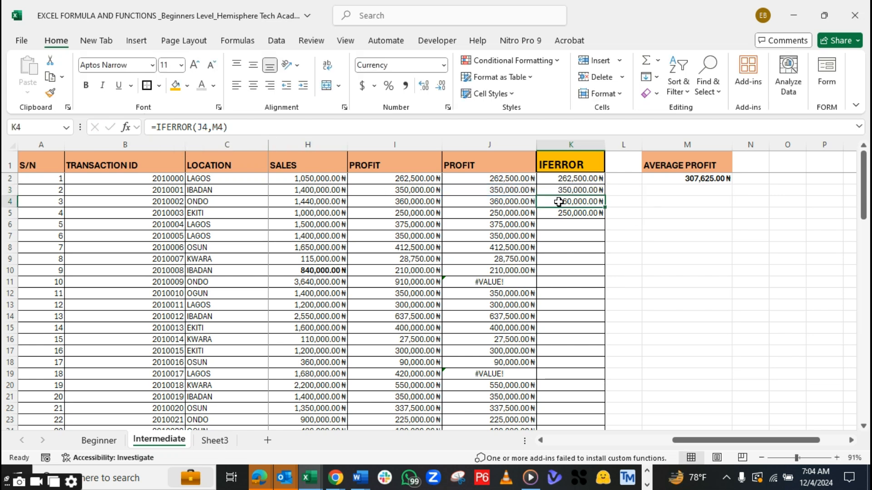
pyautogui.click(224, 129)
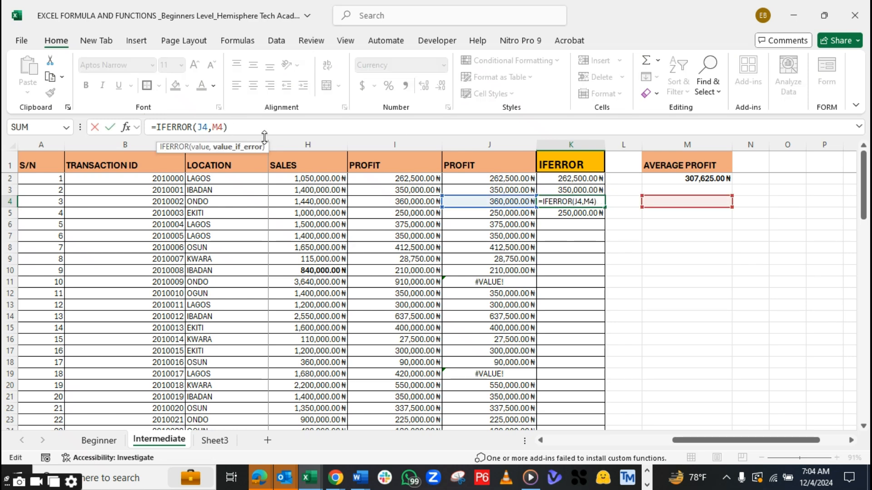
pyautogui.press('Return')
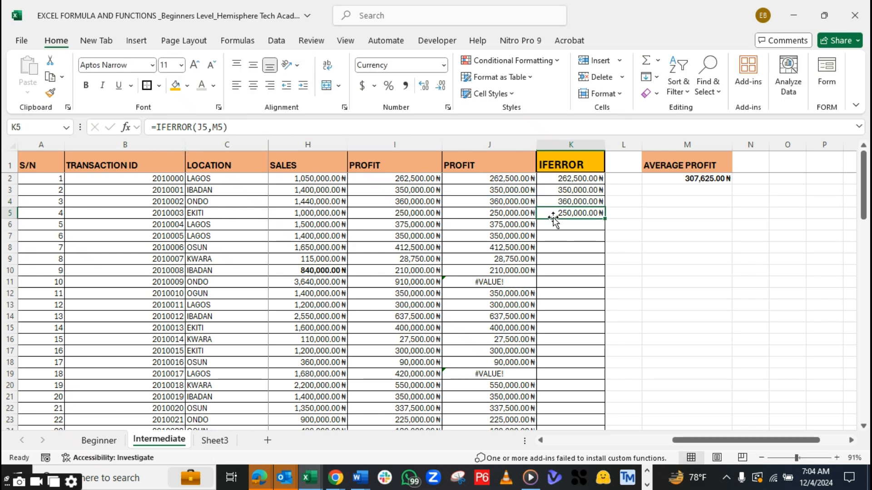
pyautogui.doubleClick(586, 215)
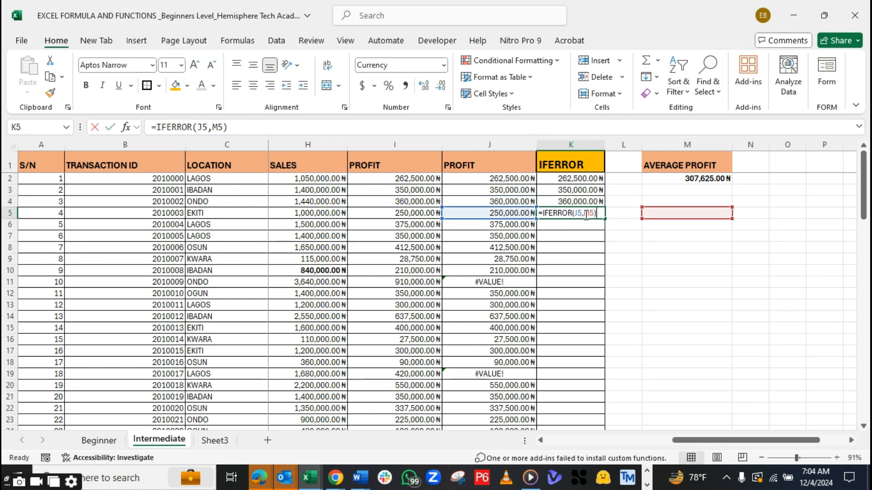
pyautogui.click(219, 125)
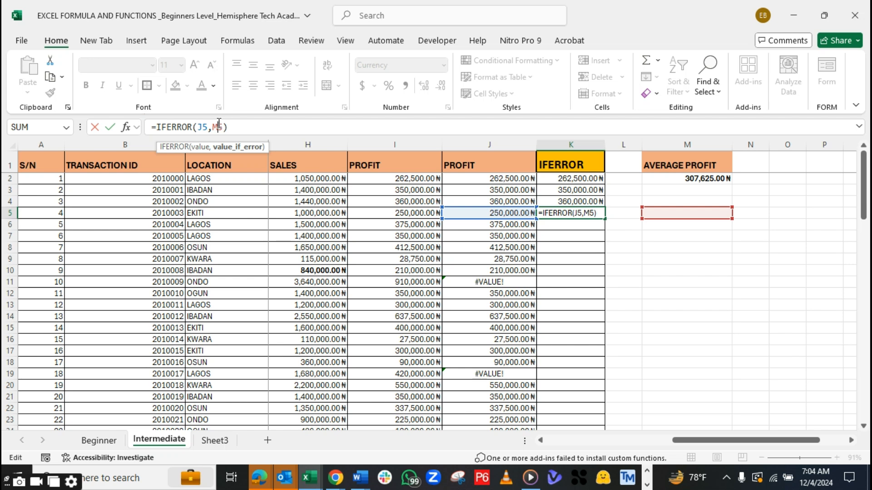
pyautogui.press('Return')
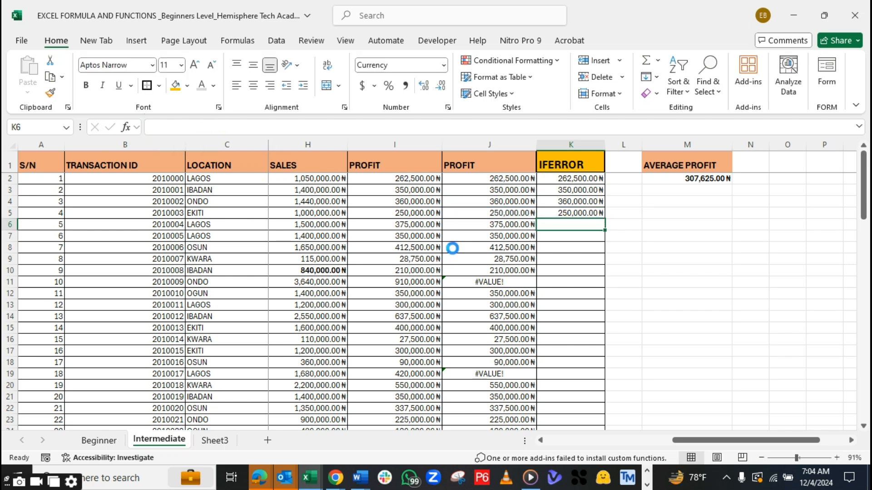
# Undo the fill of the relative-reference formula through K5
pyautogui.hotkey('ctrl', 'z')
pyautogui.hotkey('ctrl', 'z')
pyautogui.hotkey('ctrl', 'z')
pyautogui.hotkey('ctrl', 'z')
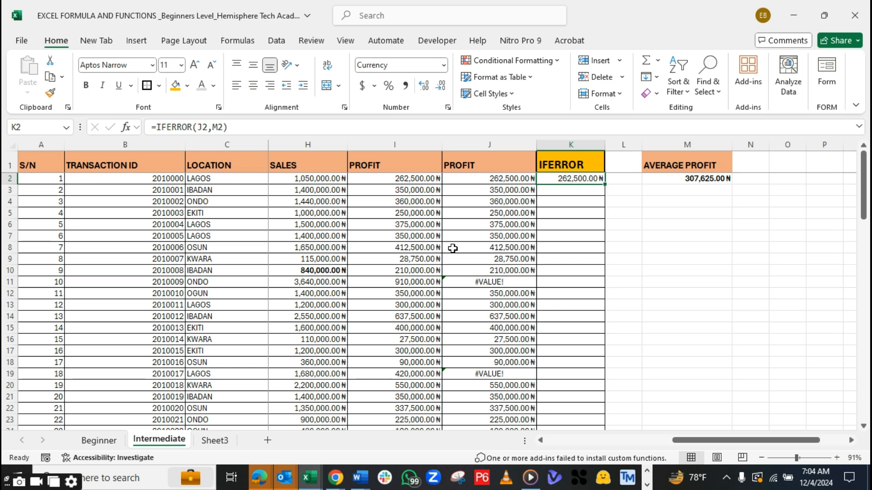
# Change the K2 formula to =IFERROR(J2,$M$2) and fill it down the entire IFERROR column
pyautogui.click(224, 126)
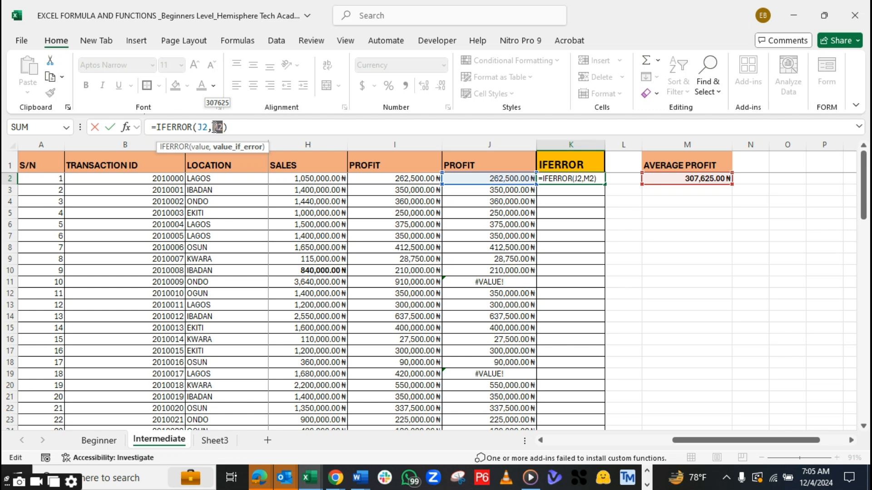
pyautogui.press('F4')
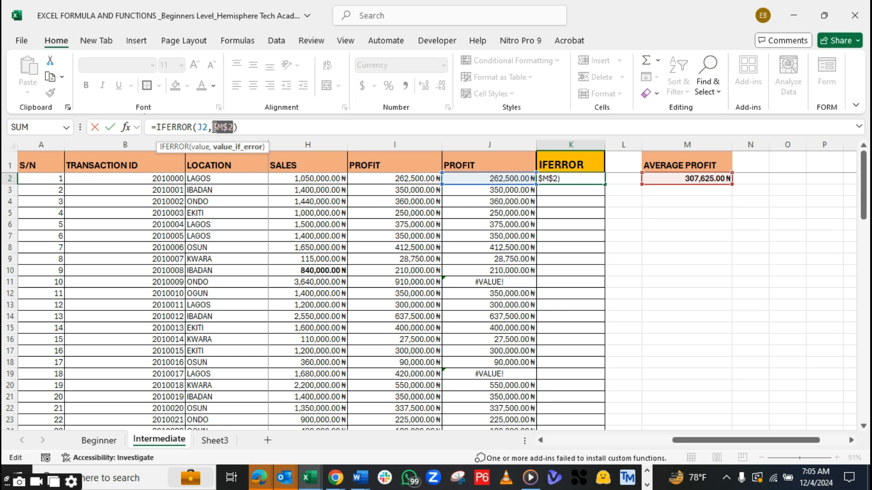
pyautogui.press('Return')
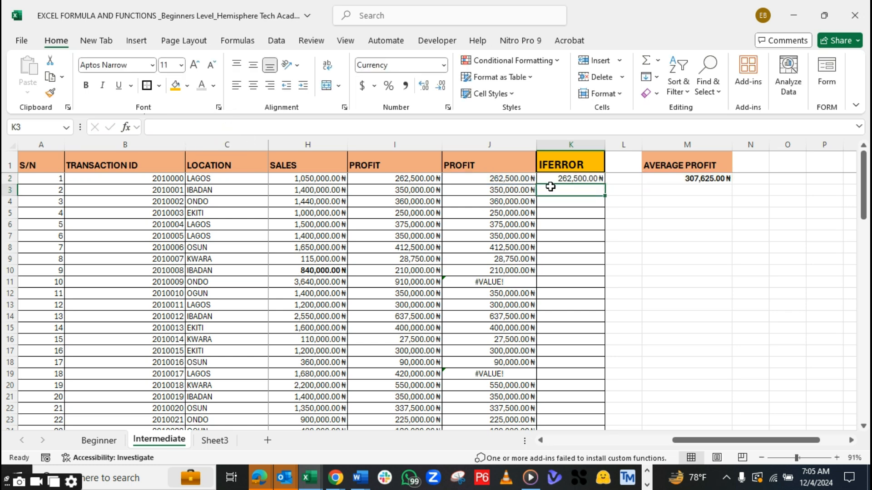
pyautogui.click(557, 181)
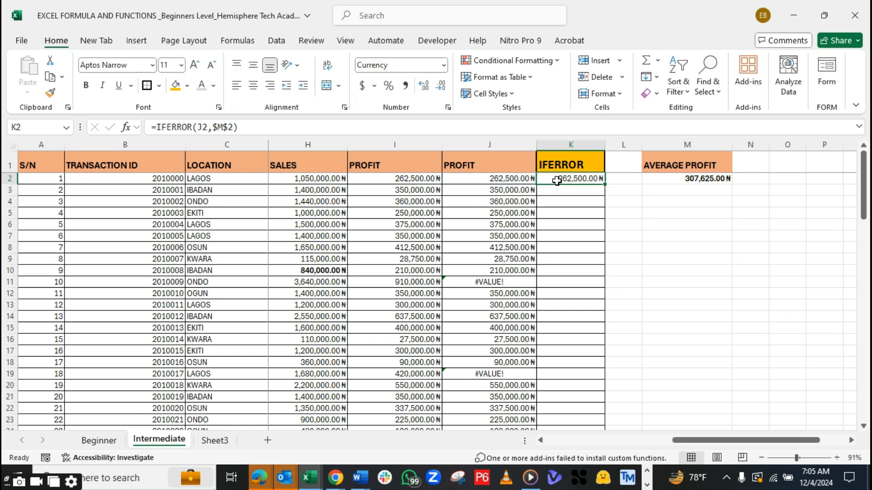
pyautogui.doubleClick(605, 184)
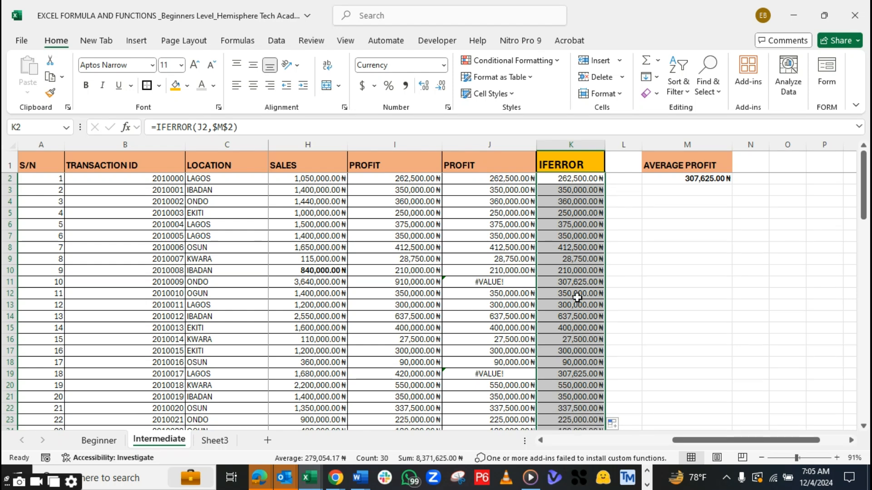
# Bold the average profit values that replace the errors in K11, K19 and K26
pyautogui.click(558, 282)
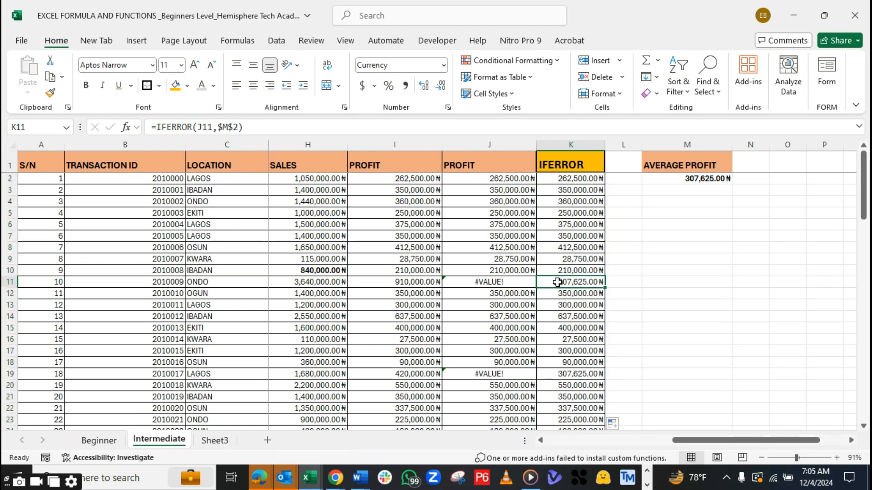
pyautogui.hotkey('ctrl', 'b')
pyautogui.click(559, 374)
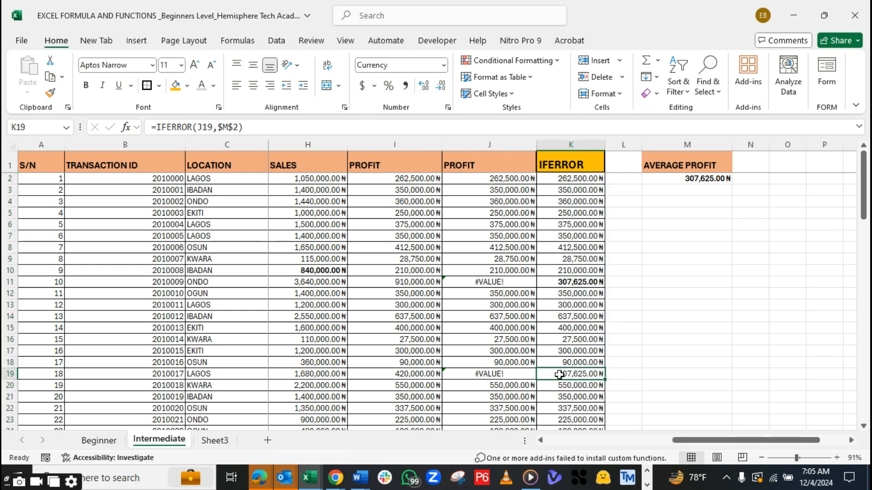
pyautogui.hotkey('ctrl', 'b')
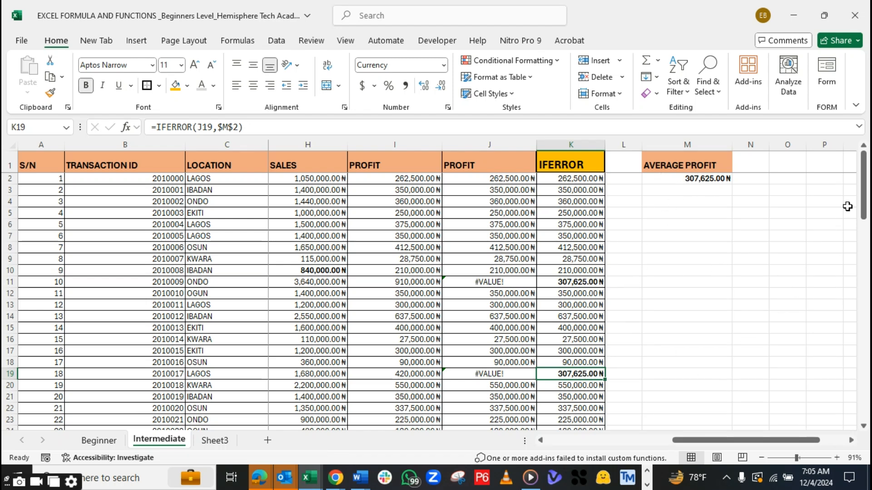
pyautogui.moveTo(869, 193); pyautogui.dragTo(863, 227)
pyautogui.click(563, 310)
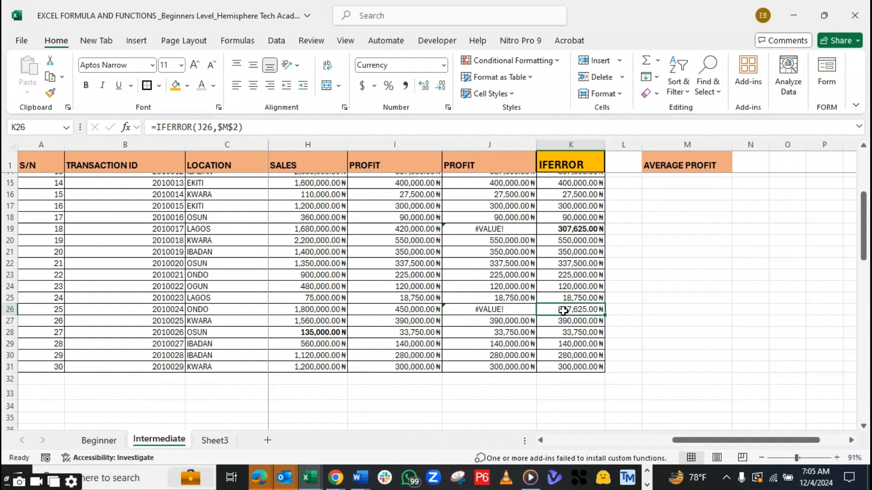
pyautogui.hotkey('ctrl', 'b')
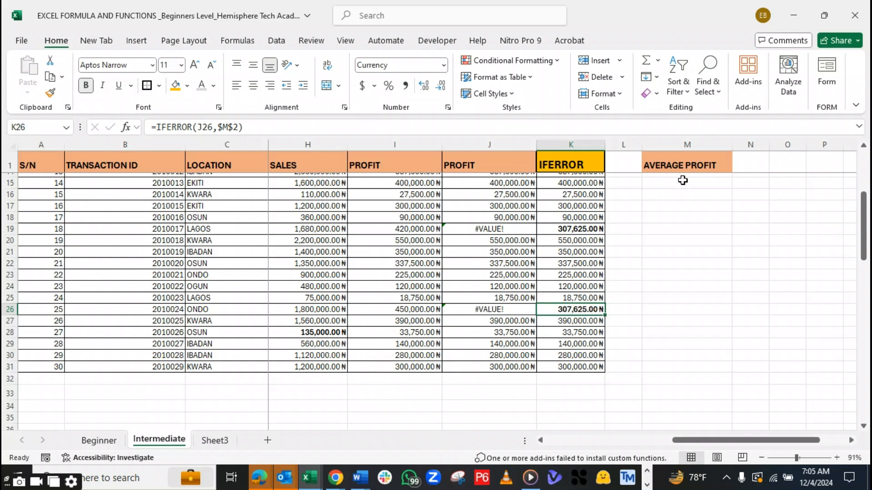
# Fill the first error cell J11 and its replacement value K11 with the orange highlight colour
pyautogui.moveTo(865, 203); pyautogui.dragTo(868, 163)
pyautogui.moveTo(475, 282); pyautogui.dragTo(562, 282)
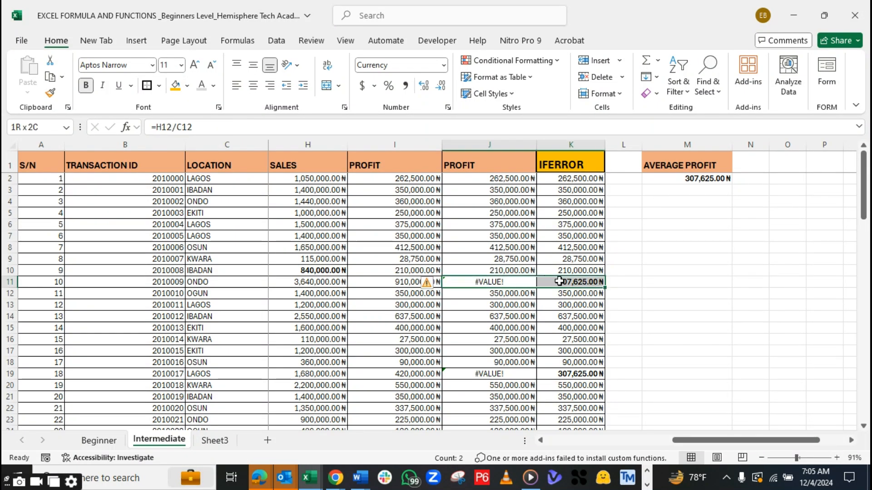
pyautogui.click(175, 86)
pyautogui.click(524, 281)
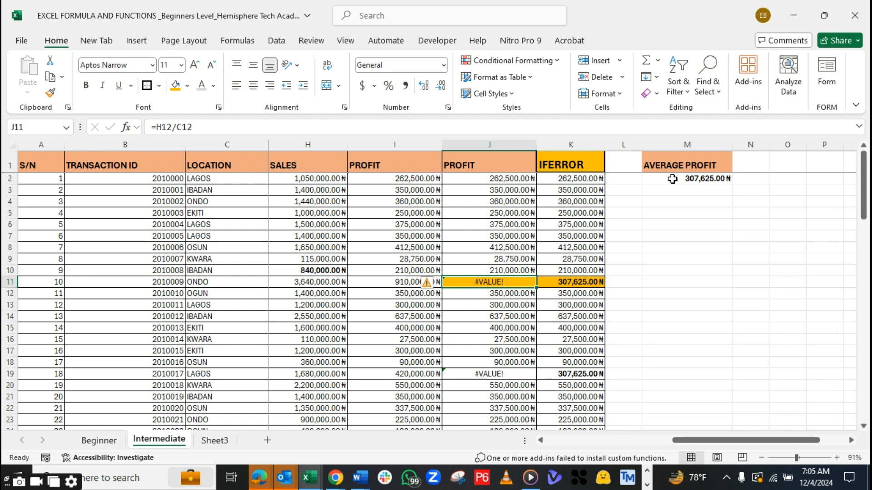
# Total the original PROFIT column in I32 with =SUM(I2:I31) and make the total bold
pyautogui.moveTo(865, 162); pyautogui.dragTo(867, 216)
pyautogui.click(378, 144)
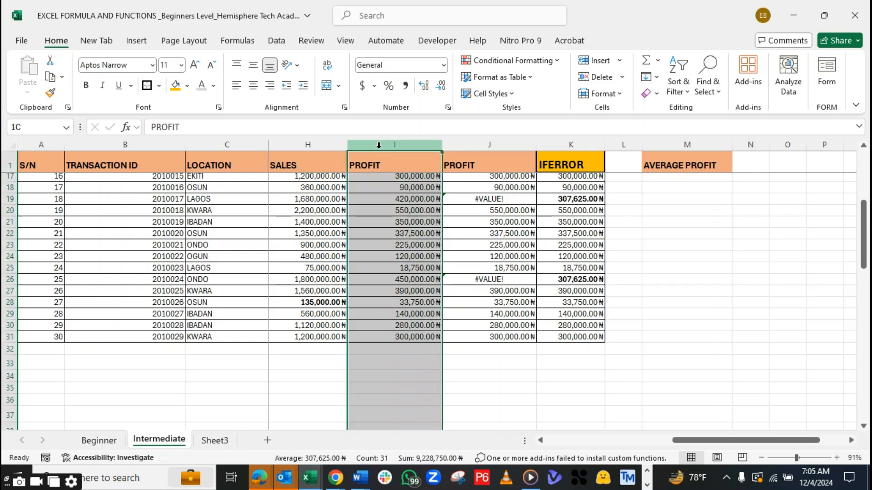
pyautogui.click(399, 349)
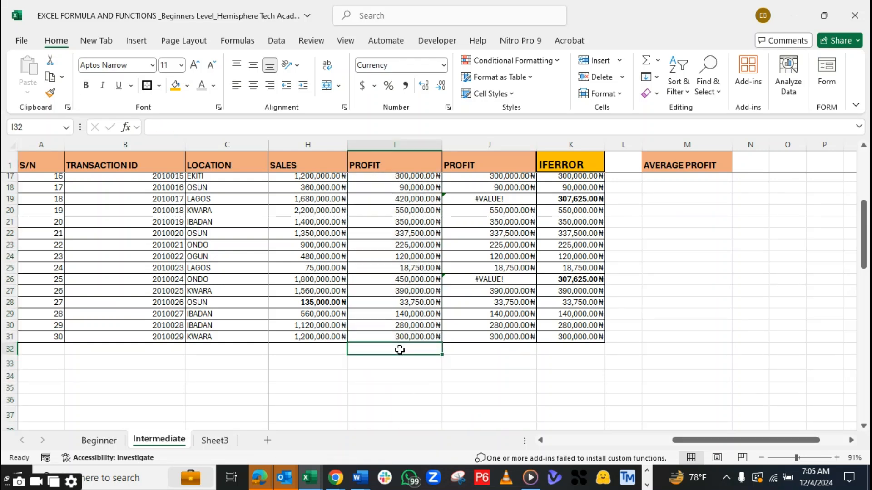
pyautogui.write('=SUM(')
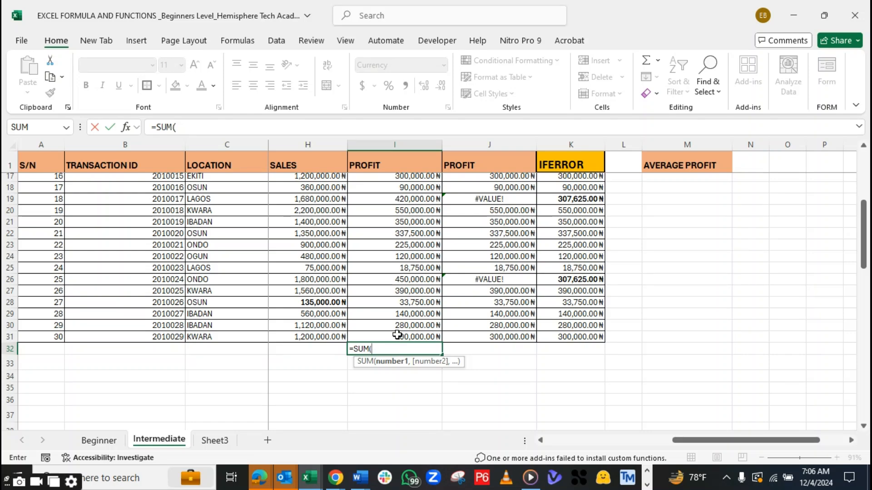
pyautogui.moveTo(400, 337); pyautogui.dragTo(405, 179)
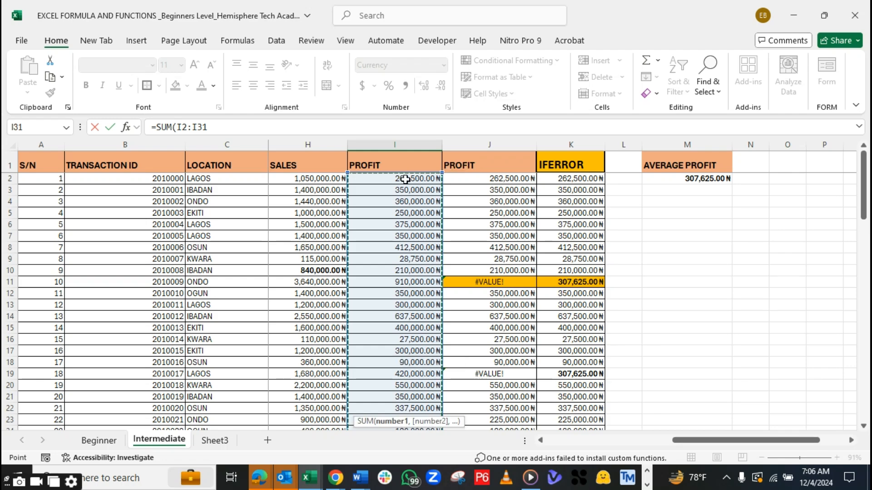
pyautogui.write(')')
pyautogui.press('Return')
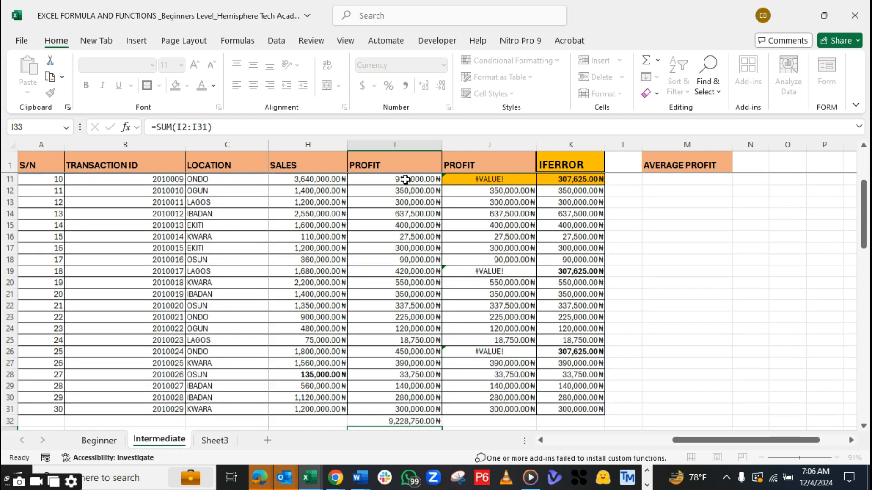
pyautogui.click(406, 407)
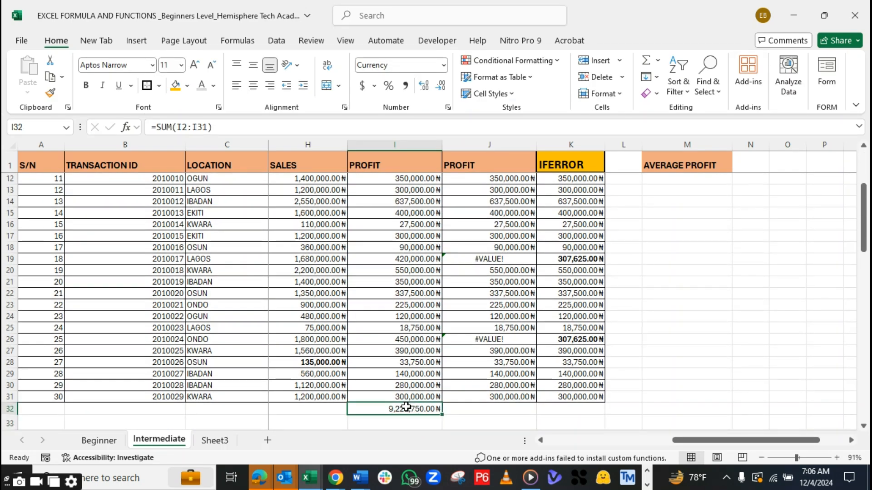
pyautogui.hotkey('ctrl', 'b')
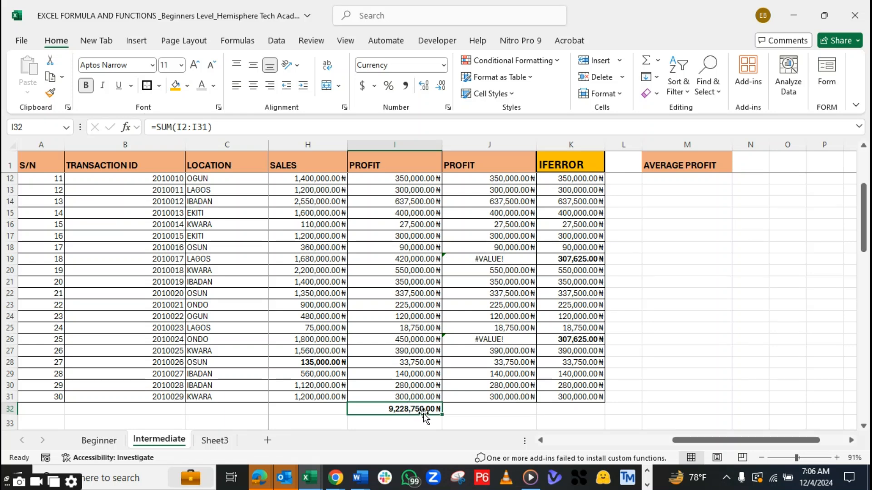
# Widen the IFERROR column slightly and rename the J1 header as PROFIT(ERROR)
pyautogui.click(568, 407)
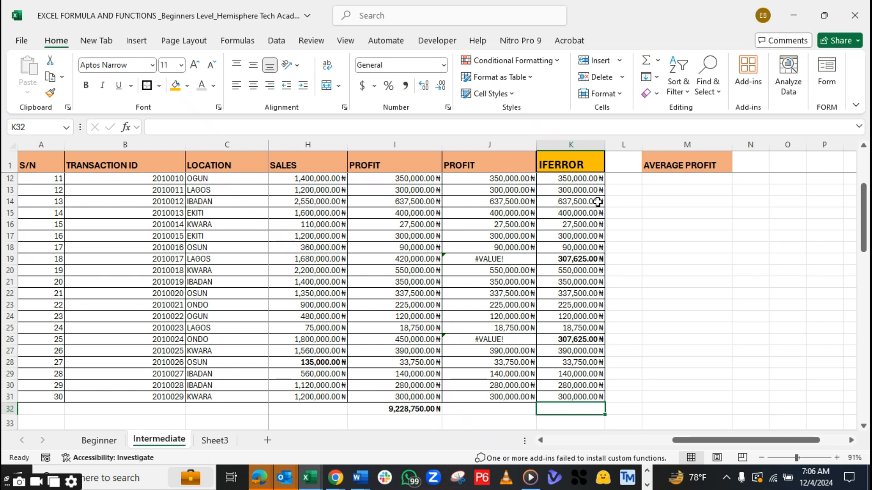
pyautogui.moveTo(603, 145); pyautogui.dragTo(610, 145)
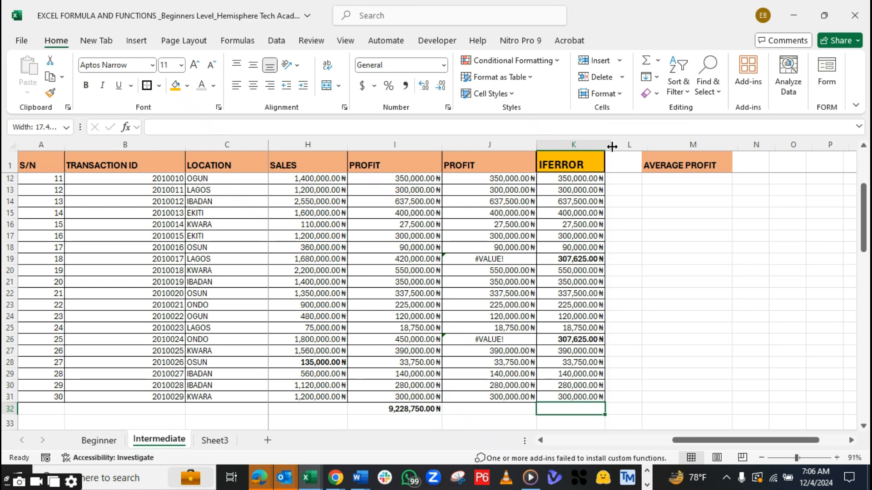
pyautogui.click(488, 409)
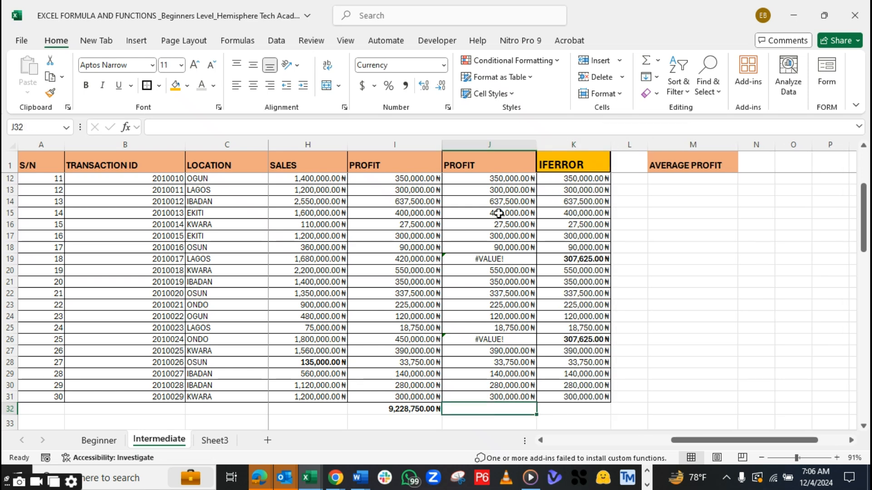
pyautogui.doubleClick(493, 163)
pyautogui.write('(ERROR')
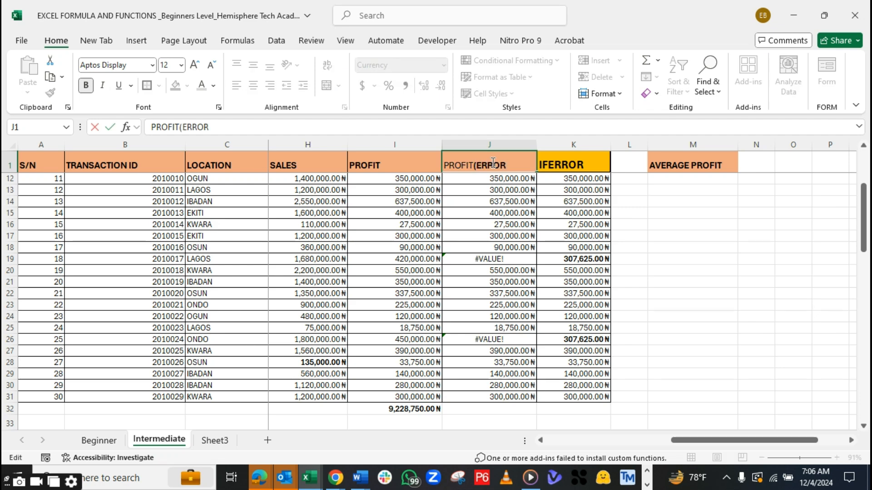
pyautogui.write(')')
pyautogui.press('Return')
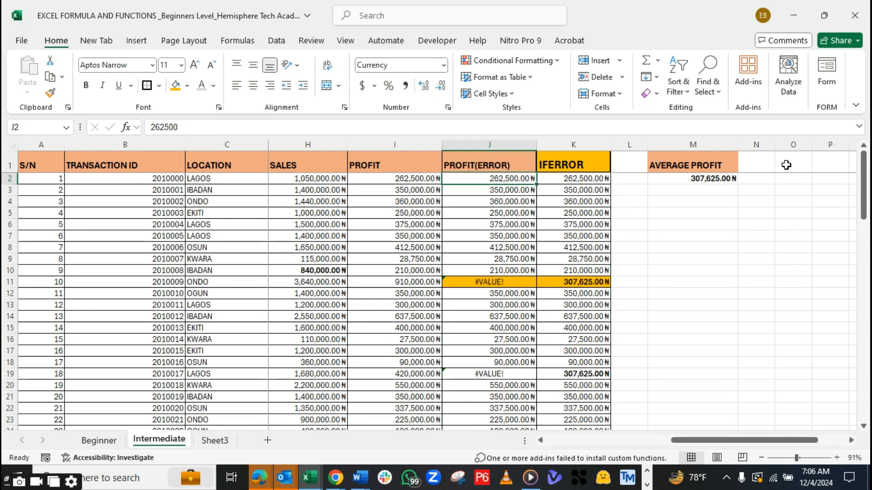
# Try totalling the PROFIT(ERROR) column in J32 with a bold =SUM(J2:J31), and clear the cell's content
pyautogui.moveTo(863, 179); pyautogui.dragTo(838, 247)
pyautogui.click(517, 288)
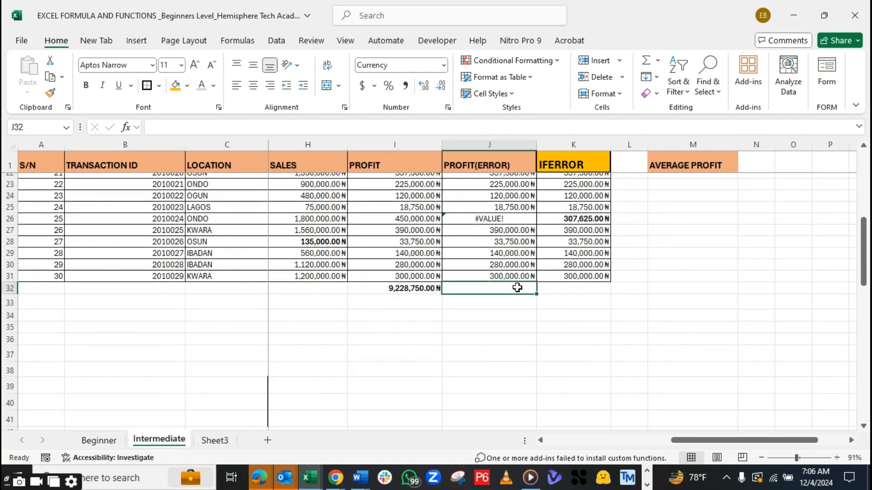
pyautogui.write('=SUM(')
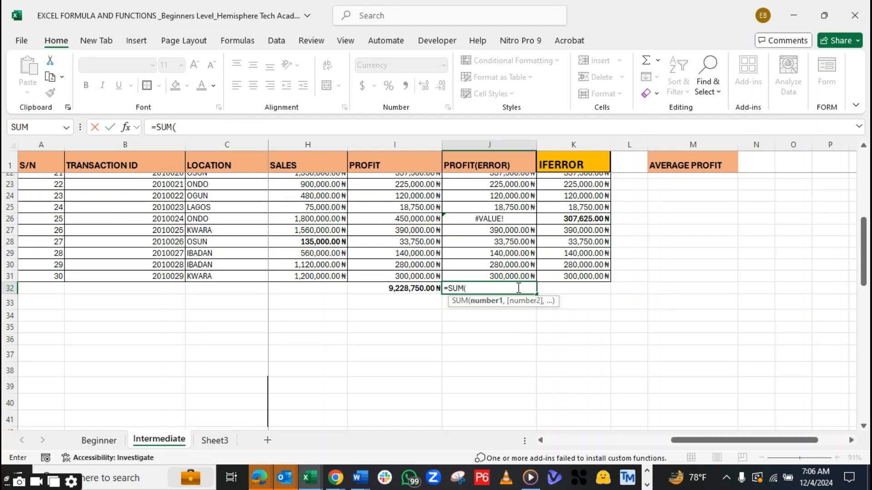
pyautogui.moveTo(501, 276); pyautogui.dragTo(484, 182)
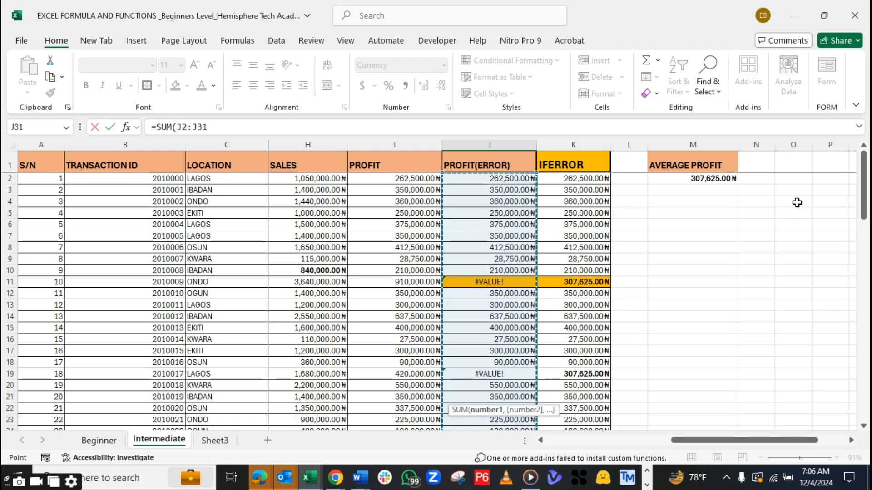
pyautogui.moveTo(864, 182); pyautogui.dragTo(864, 272)
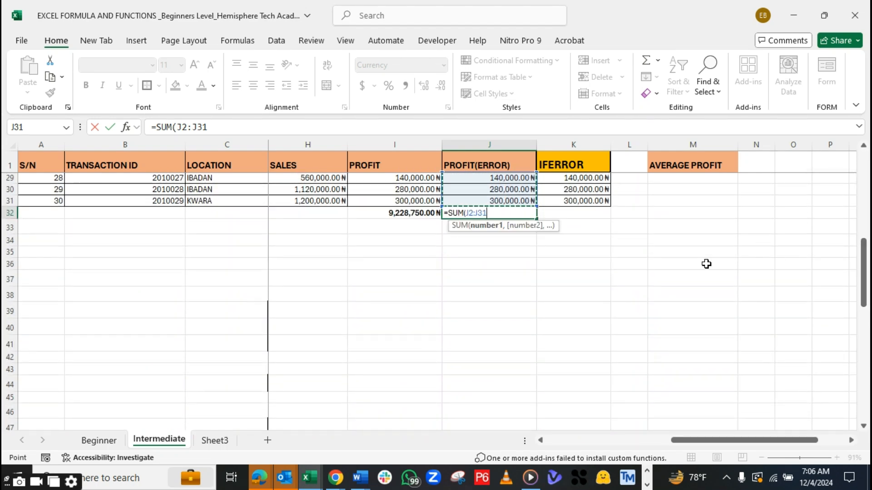
pyautogui.write(')')
pyautogui.press('Return')
pyautogui.click(495, 215)
pyautogui.hotkey('ctrl', 'b')
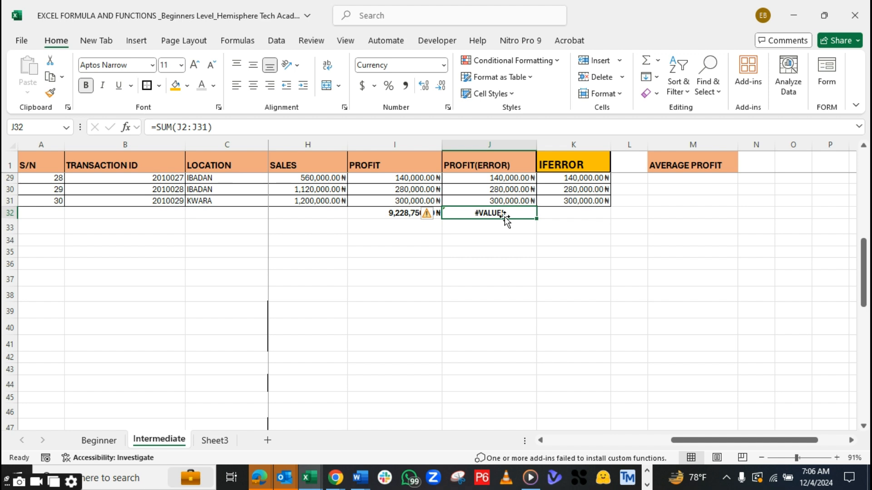
pyautogui.press('BackSpace')
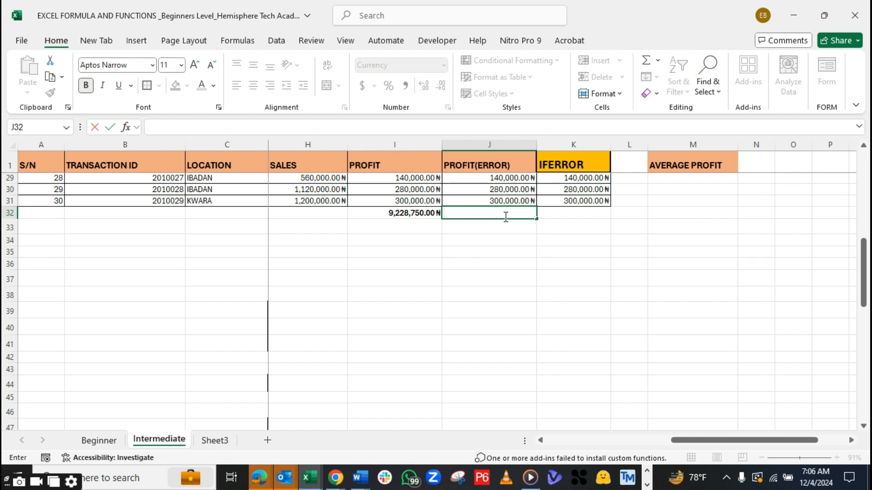
# Total the IFERROR column in K32 with =SUM(K2:K31) and make the total bold
pyautogui.click(571, 210)
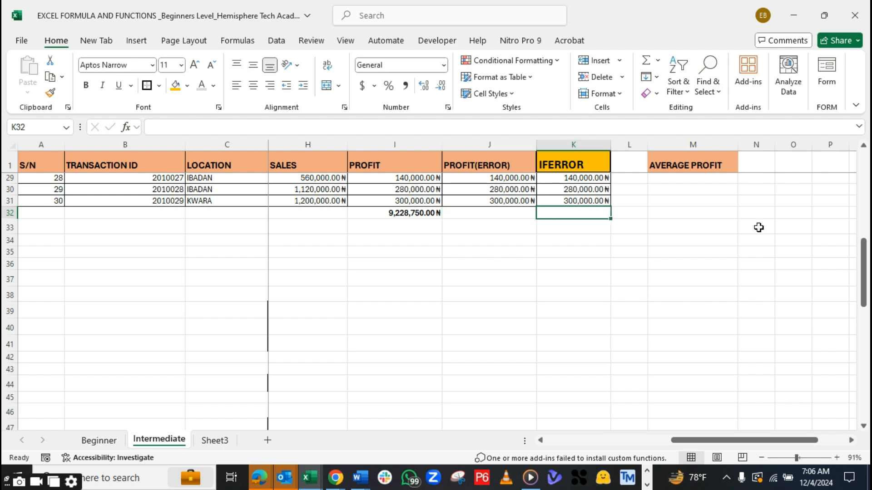
pyautogui.moveTo(868, 290); pyautogui.dragTo(869, 251)
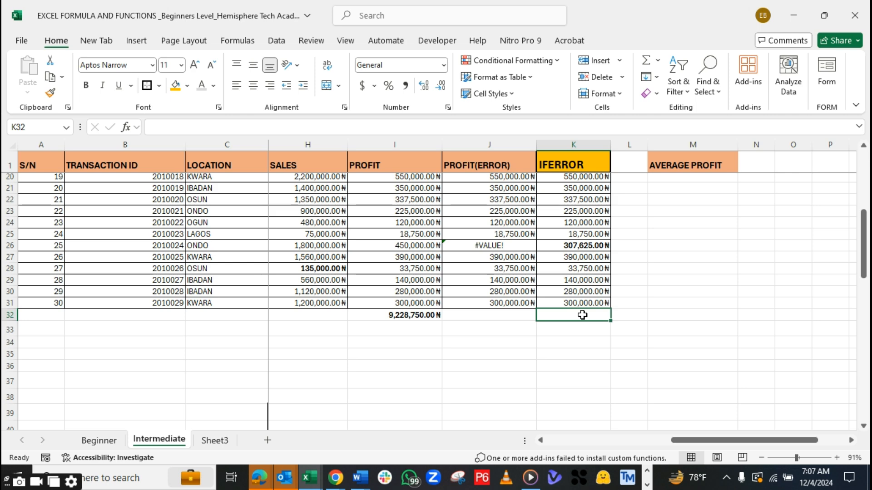
pyautogui.write('=SUM(')
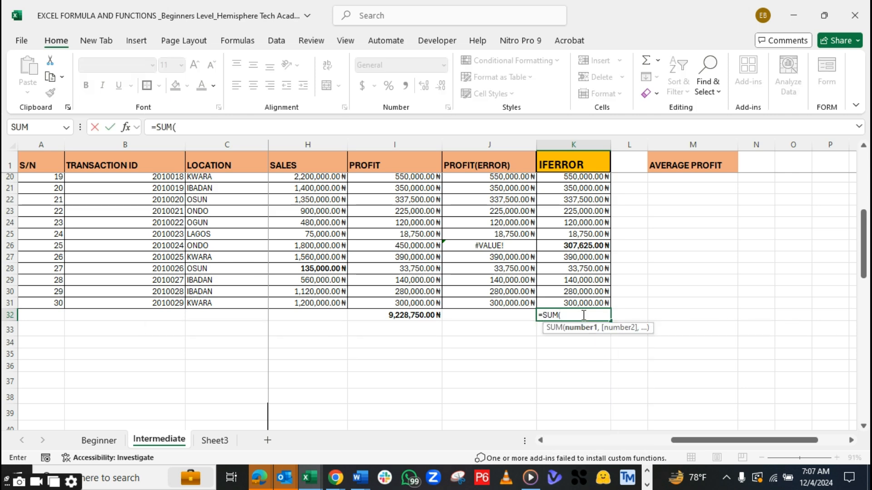
pyautogui.moveTo(587, 303); pyautogui.dragTo(582, 176)
pyautogui.write(')')
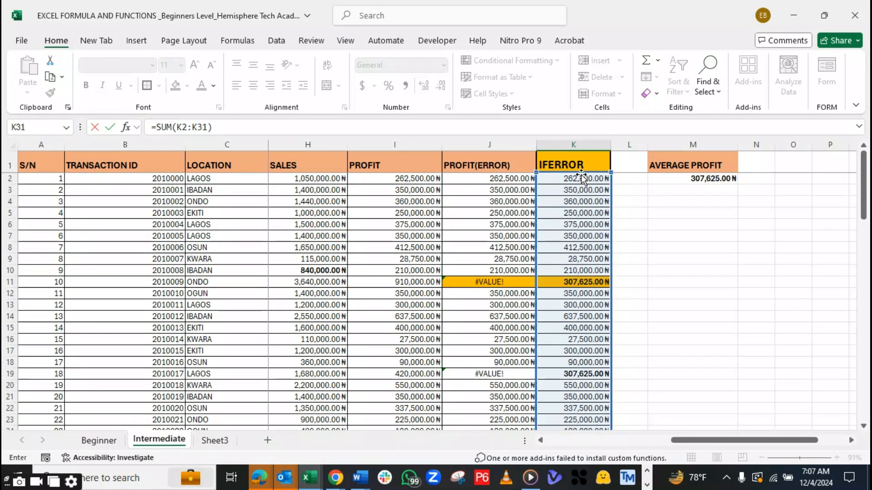
pyautogui.scroll(-3, 581, 177)
pyautogui.press('Return')
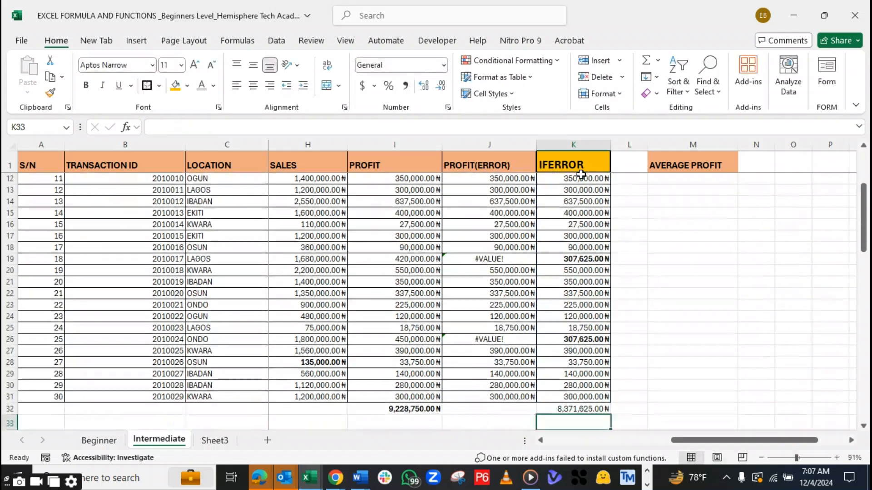
pyautogui.click(594, 408)
pyautogui.hotkey('ctrl', 'b')
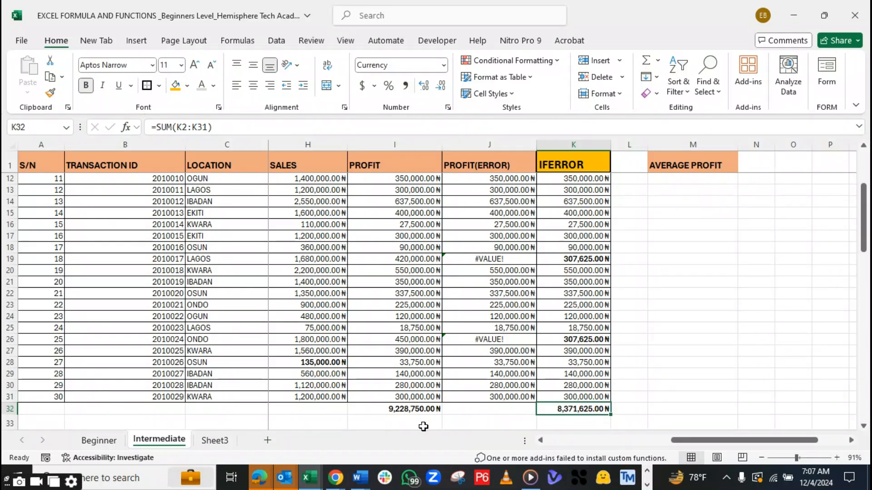
pyautogui.click(713, 353)
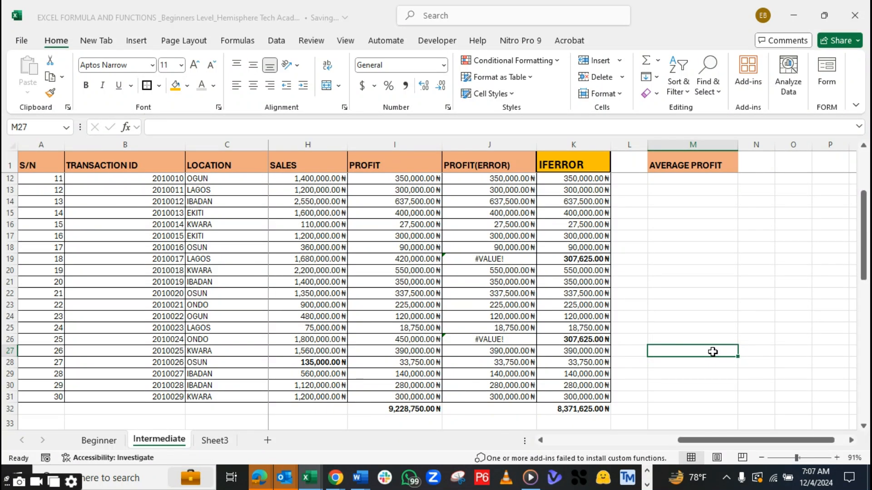
# Switch to DATA ANALYSIS FUNCTION AND FORMULAS_HTA.pdf in Adobe Acrobat and examine the Statistical Analysis functions, including RANK() and COUNTIF()
pyautogui.moveTo(864, 246); pyautogui.dragTo(865, 363)
pyautogui.moveTo(696, 439); pyautogui.dragTo(512, 438)
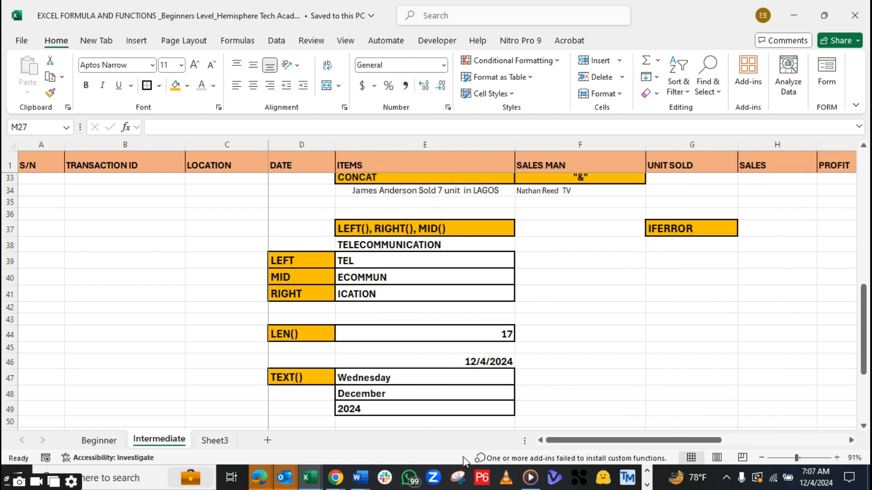
pyautogui.click(647, 485)
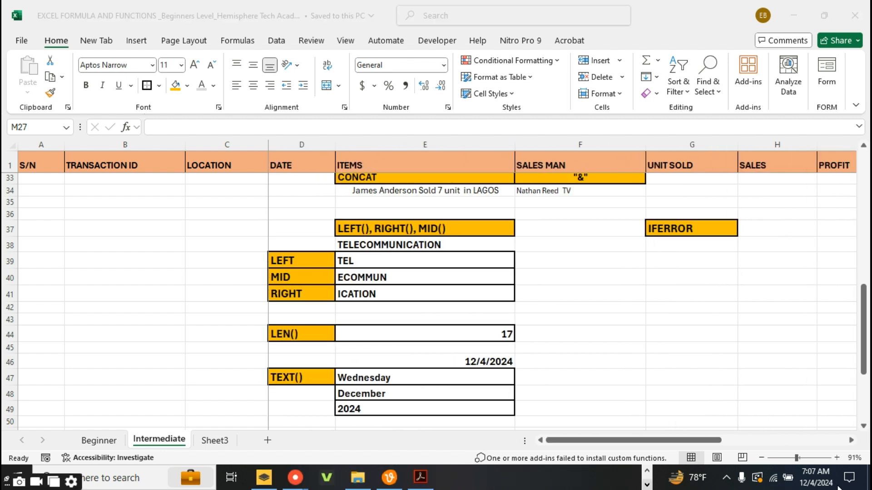
pyautogui.click(420, 476)
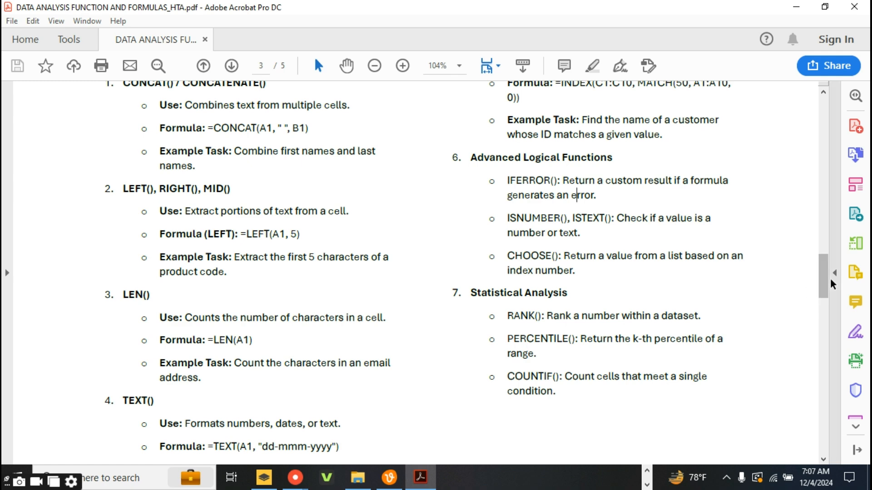
pyautogui.moveTo(825, 283)
pyautogui.mouseDown()
pyautogui.moveTo(824, 296)
pyautogui.moveTo(824, 288)
pyautogui.mouseUp()
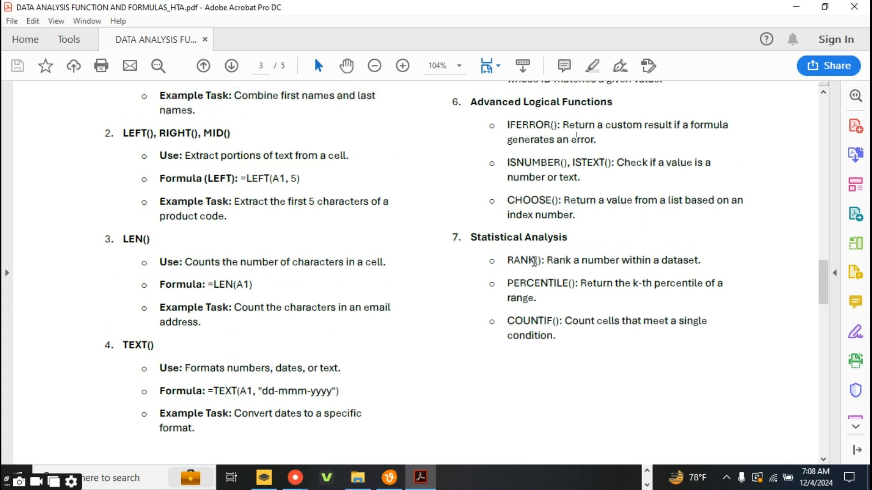
pyautogui.moveTo(506, 260); pyautogui.dragTo(527, 262)
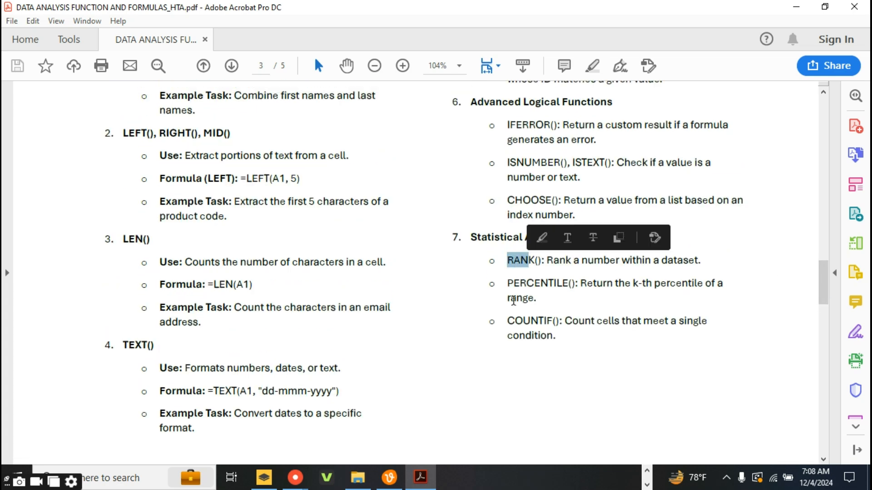
pyautogui.moveTo(507, 321); pyautogui.dragTo(536, 325)
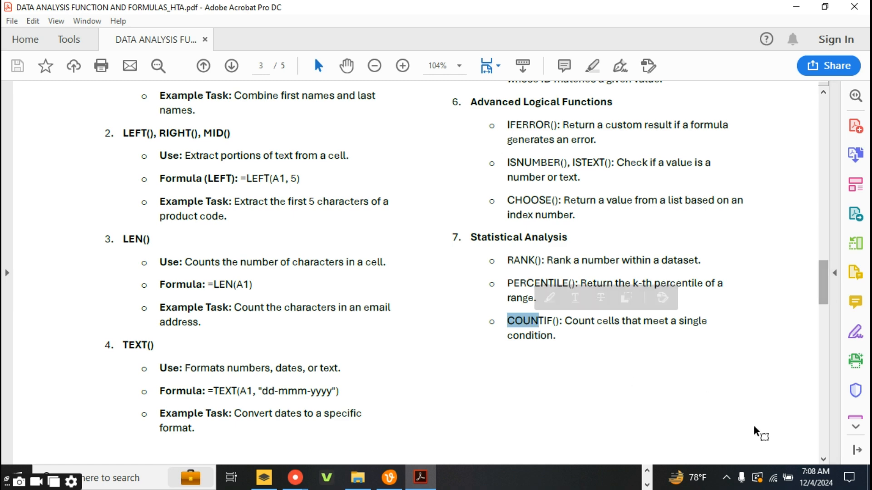
# Switch to the EXCEL FORMULA AND FUNCTIONS workbook in Excel and delete the IFERROR column from the Intermediate sheet
pyautogui.click(647, 471)
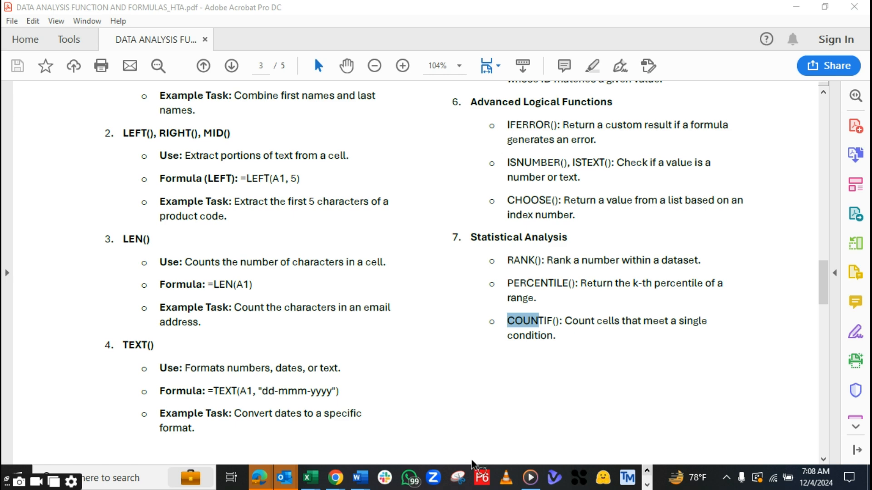
pyautogui.moveTo(309, 478)
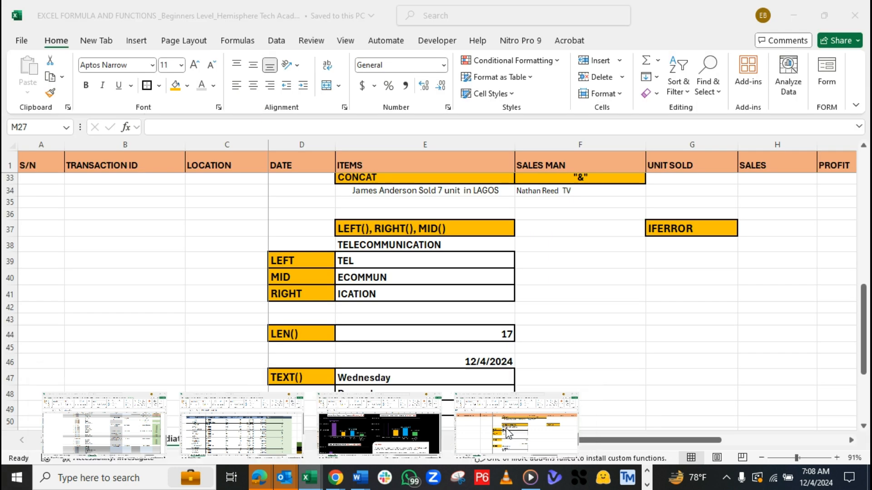
pyautogui.click(509, 434)
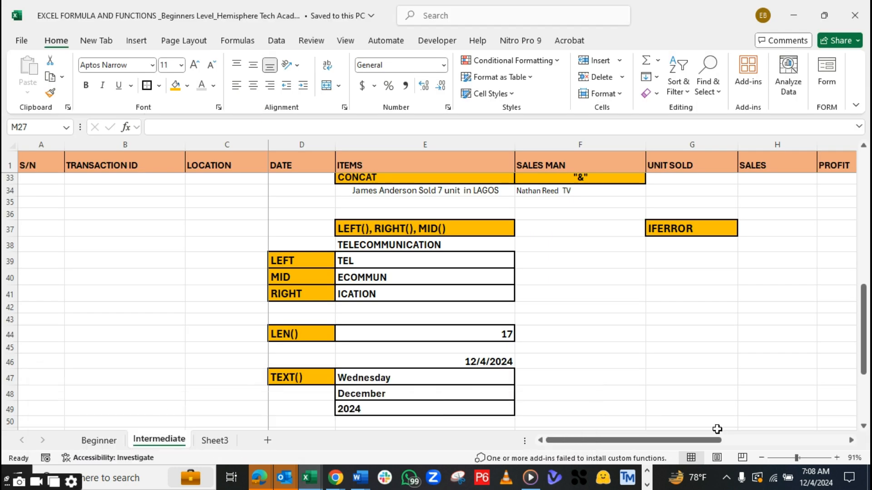
pyautogui.moveTo(702, 443); pyautogui.dragTo(795, 413)
pyautogui.moveTo(756, 439); pyautogui.dragTo(828, 415)
pyautogui.moveTo(864, 329); pyautogui.dragTo(863, 197)
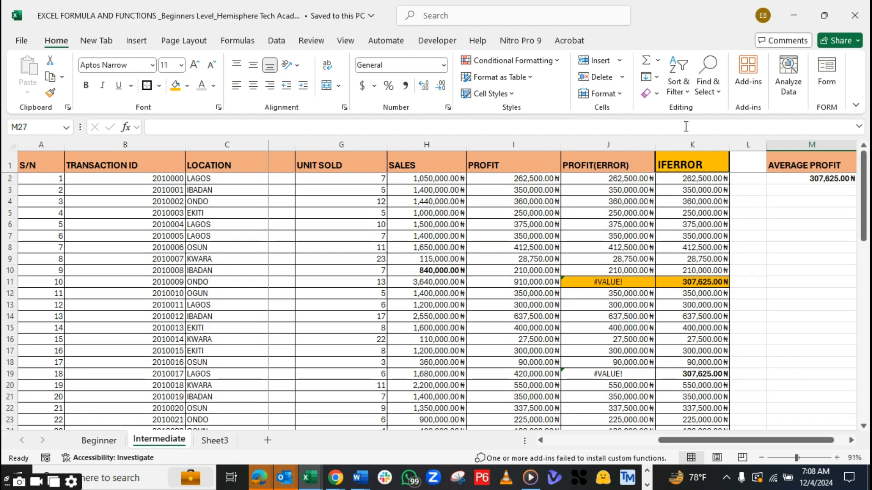
pyautogui.click(670, 142)
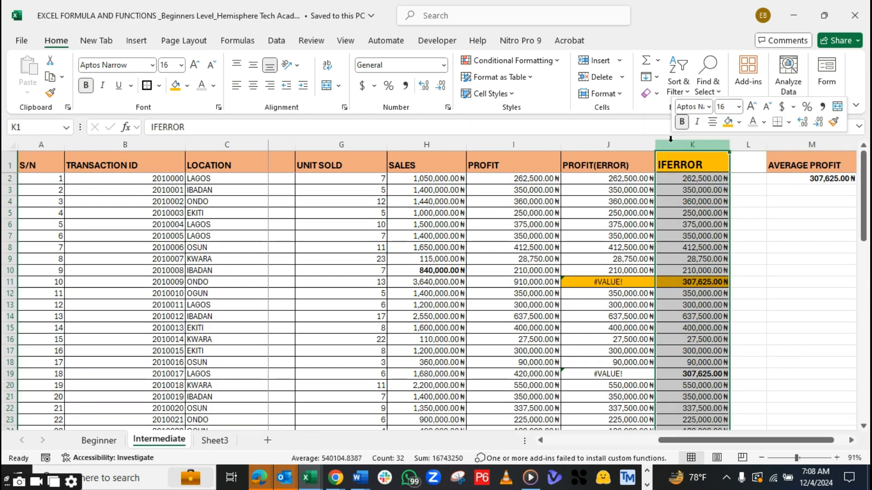
pyautogui.rightClick(671, 140)
pyautogui.click(698, 285)
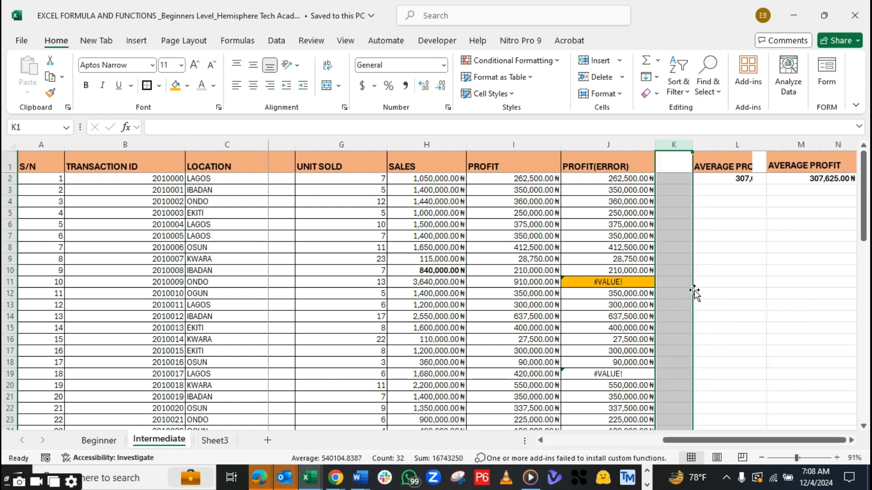
# Delete the PROFIT(ERROR) column and the AVERAGE PROFIT column
pyautogui.click(596, 143)
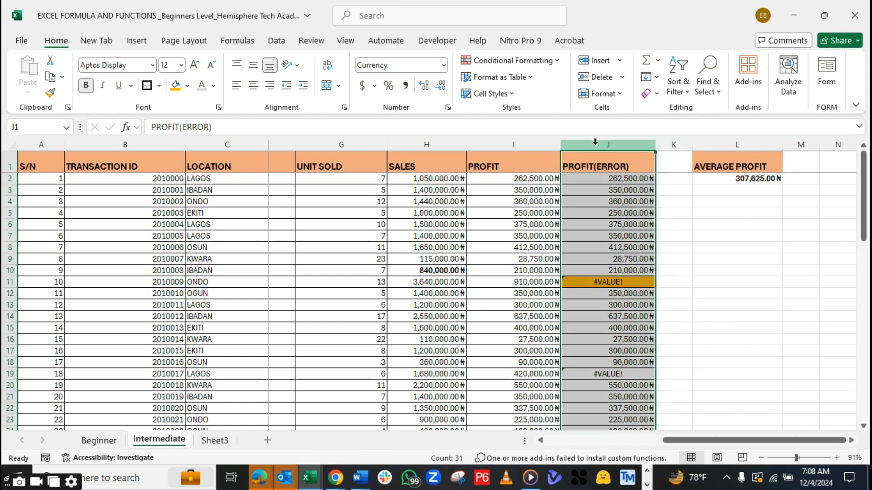
pyautogui.rightClick(596, 142)
pyautogui.click(625, 284)
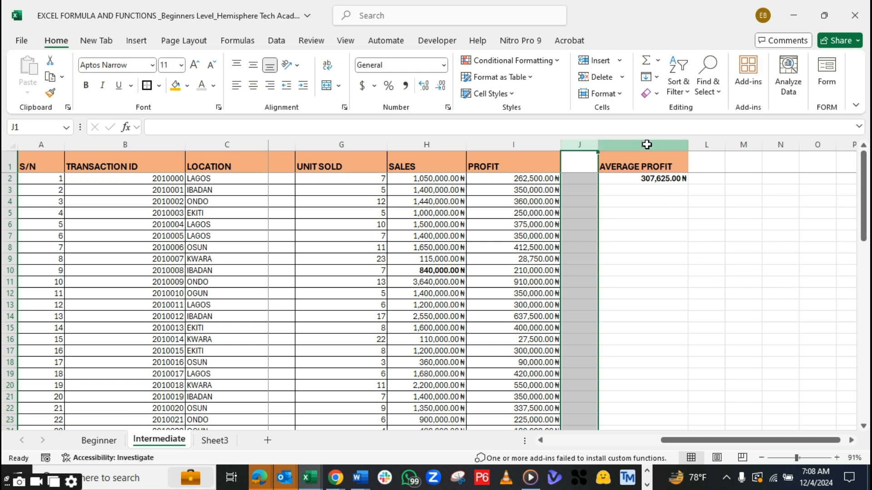
pyautogui.click(646, 144)
pyautogui.rightClick(647, 142)
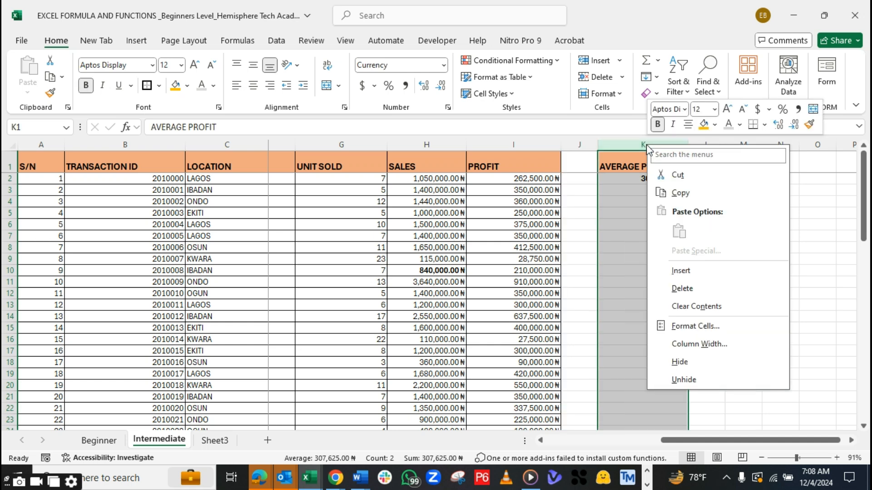
pyautogui.click(675, 287)
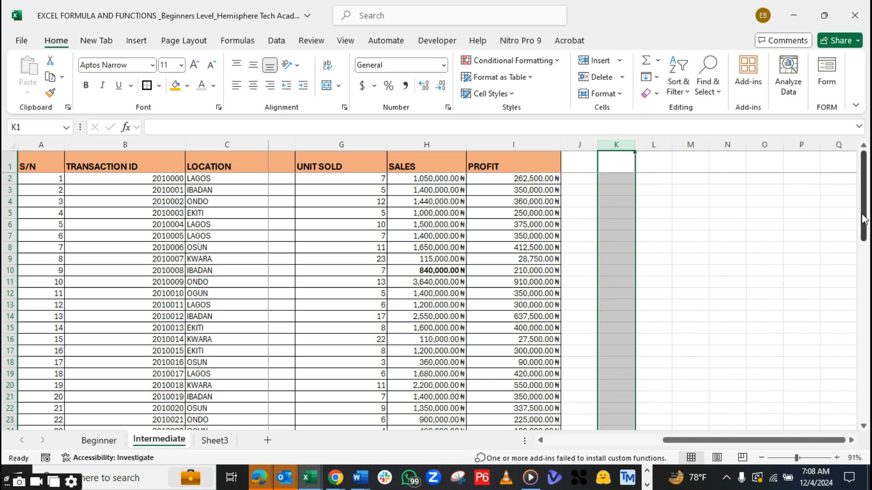
# Add a RANK header in J1 beside PROFIT and widen the column slightly
pyautogui.click(586, 165)
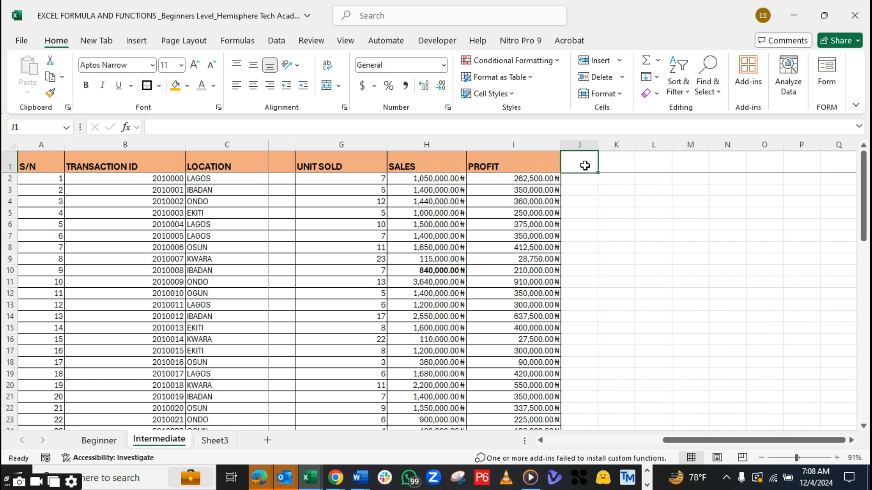
pyautogui.write('RANK')
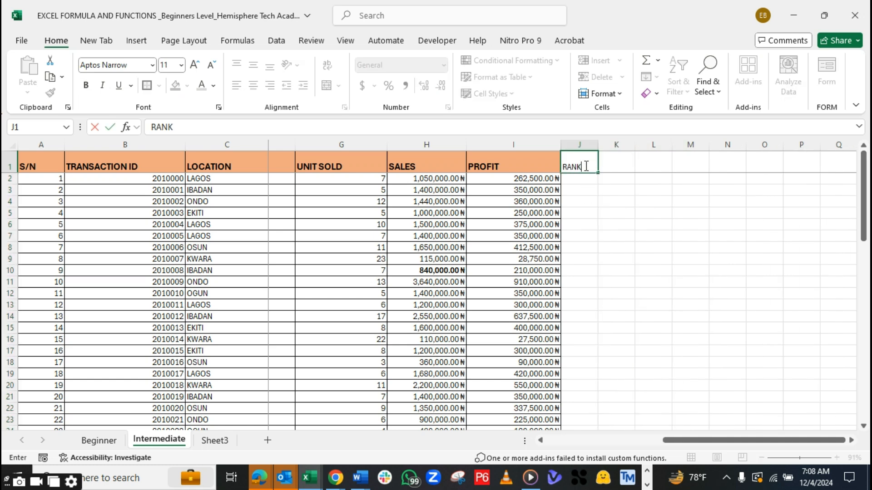
pyautogui.press('Tab')
pyautogui.moveTo(598, 144); pyautogui.dragTo(622, 144)
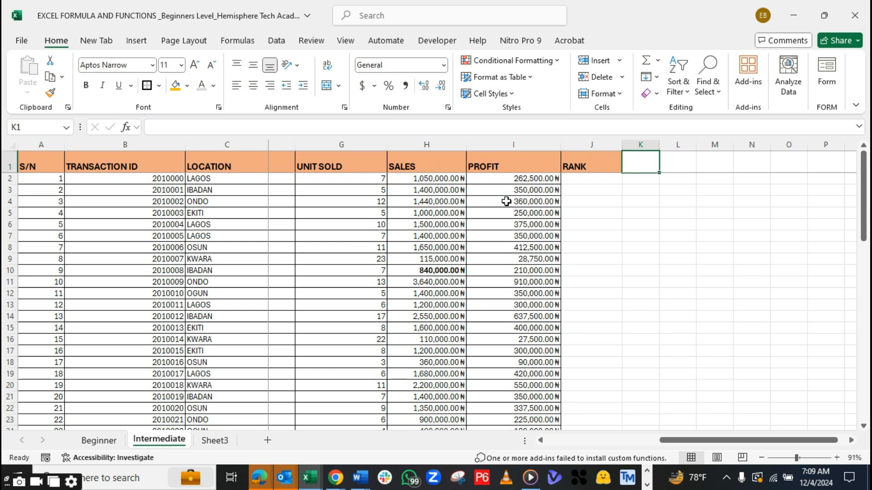
# Start a RANK formula in J2 with the first PROFIT value, I2, as the number argument
pyautogui.click(585, 179)
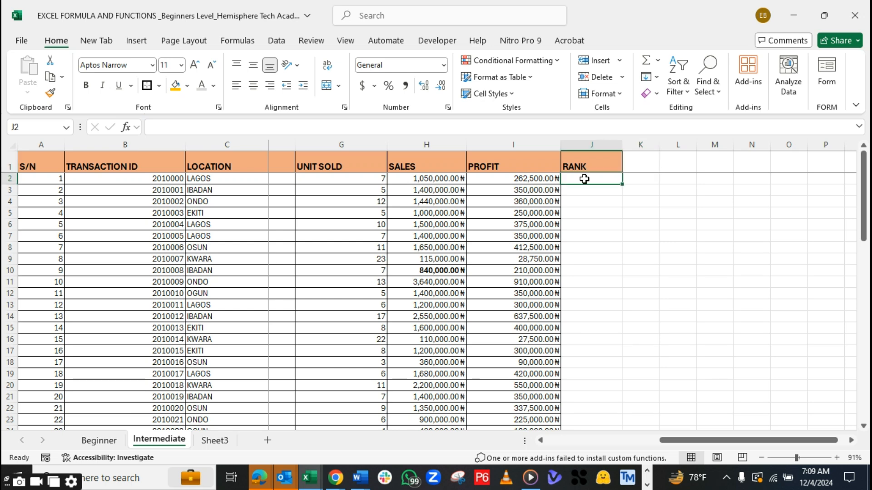
pyautogui.write('=R')
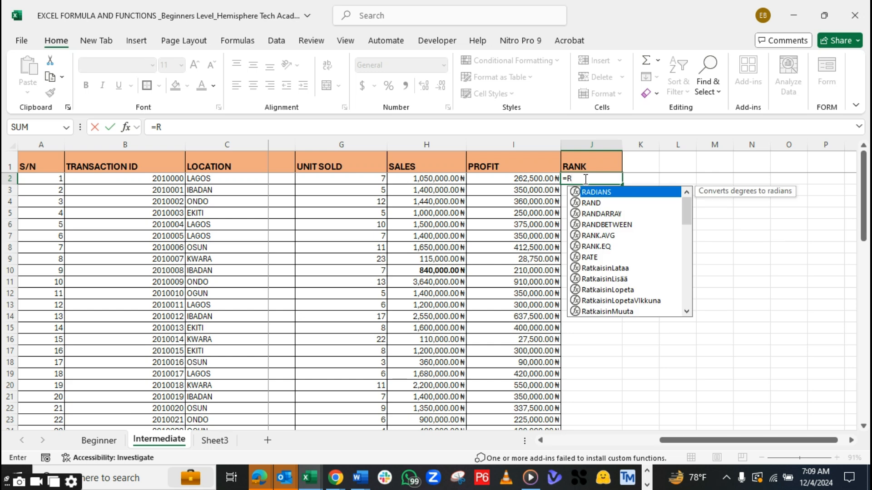
pyautogui.write('ANK.AVG(')
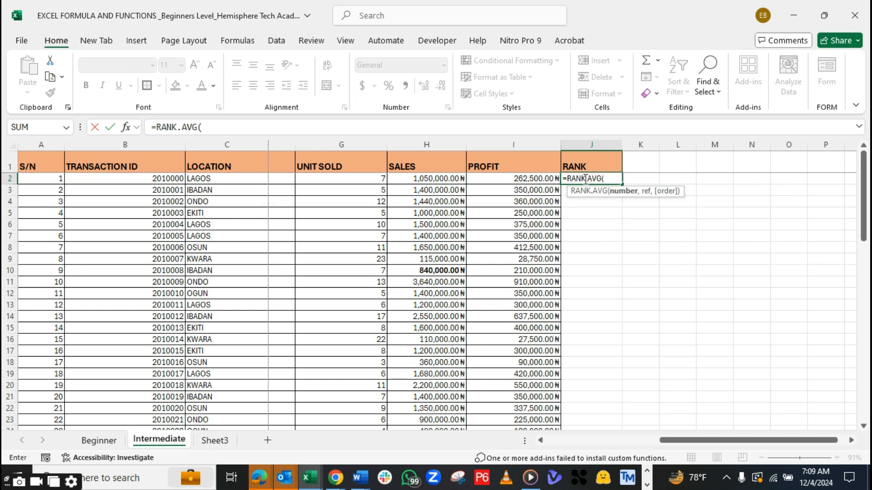
pyautogui.press('BackSpace')
pyautogui.press('BackSpace')
pyautogui.press('BackSpace')
pyautogui.press('BackSpace')
pyautogui.press('BackSpace')
pyautogui.press('BackSpace')
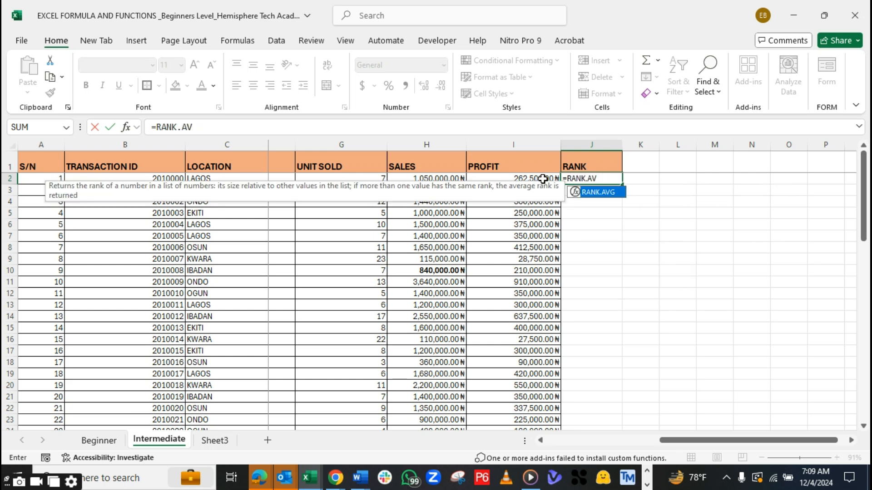
pyautogui.write('K')
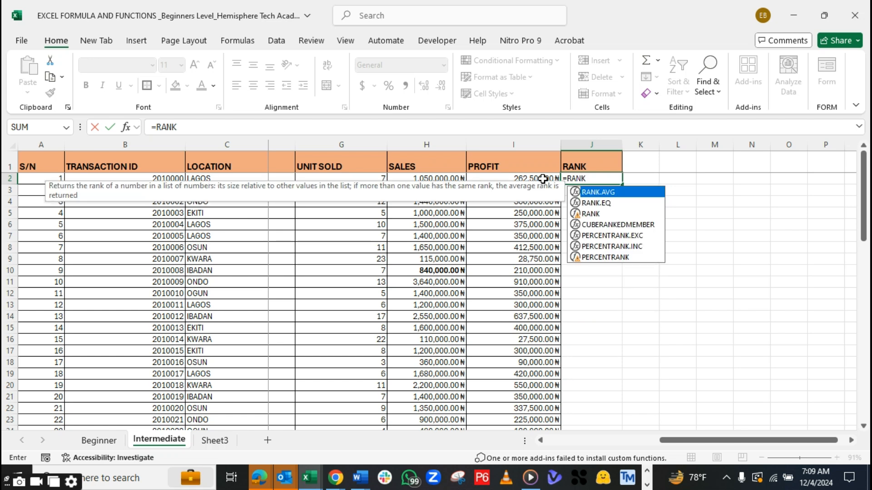
pyautogui.click(589, 214)
pyautogui.doubleClick(589, 214)
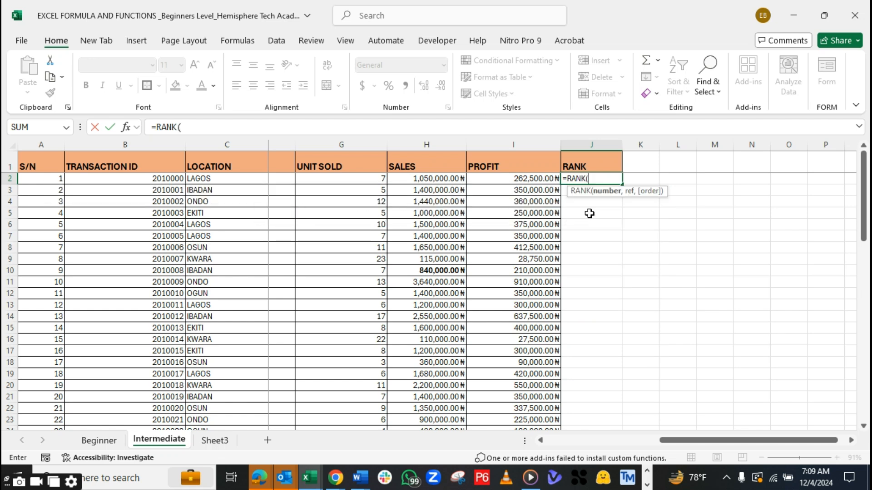
pyautogui.click(516, 181)
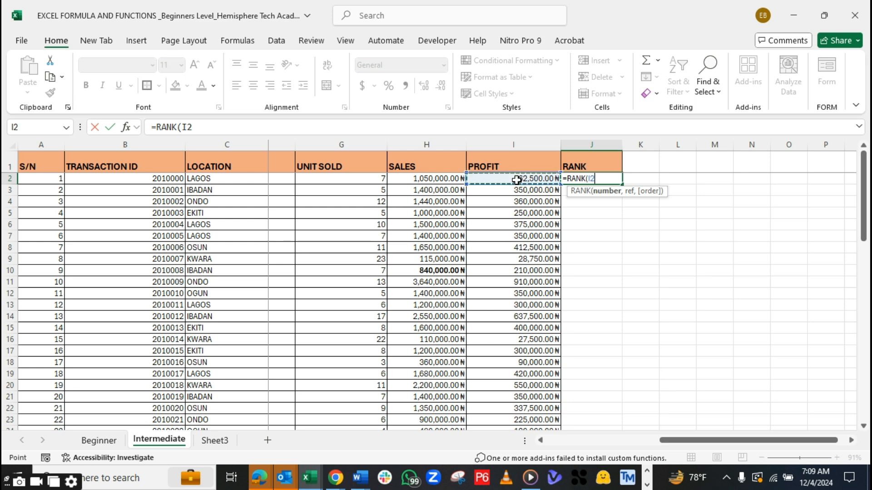
pyautogui.write(',')
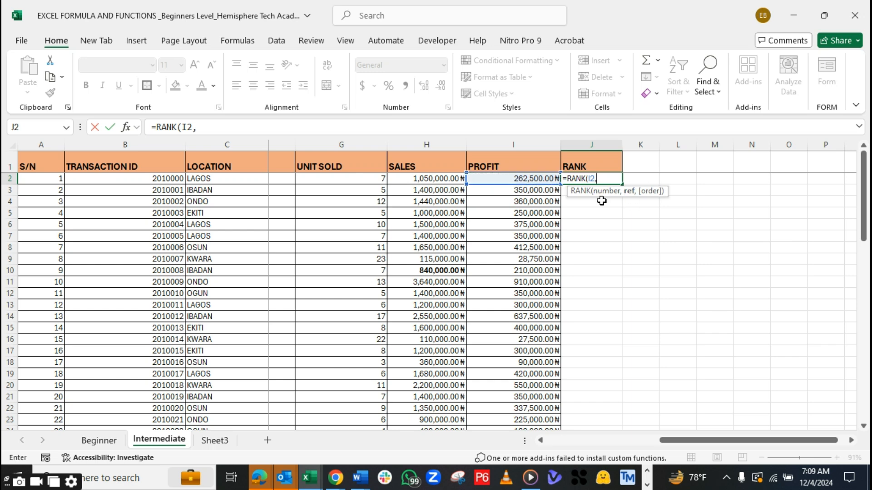
# Complete the J2 RANK formula with the reference range I2:I31 and the order 0 - Descending
pyautogui.moveTo(503, 178); pyautogui.dragTo(536, 379)
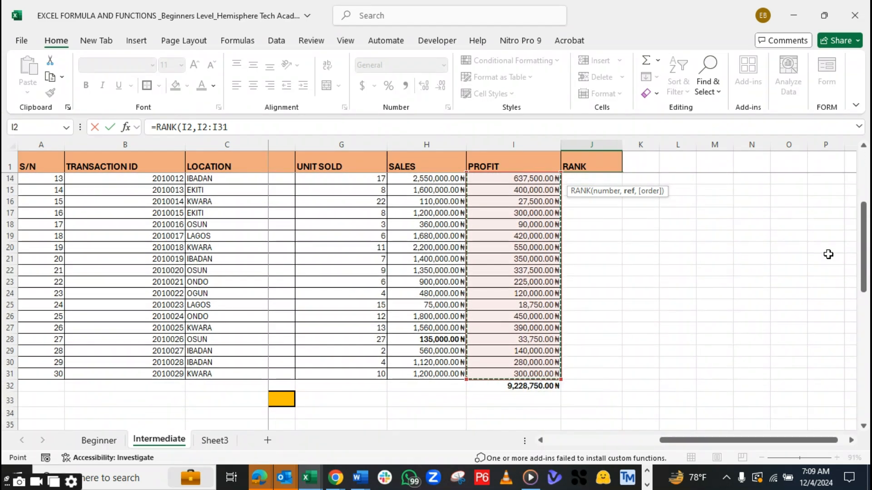
pyautogui.moveTo(863, 247); pyautogui.dragTo(868, 137)
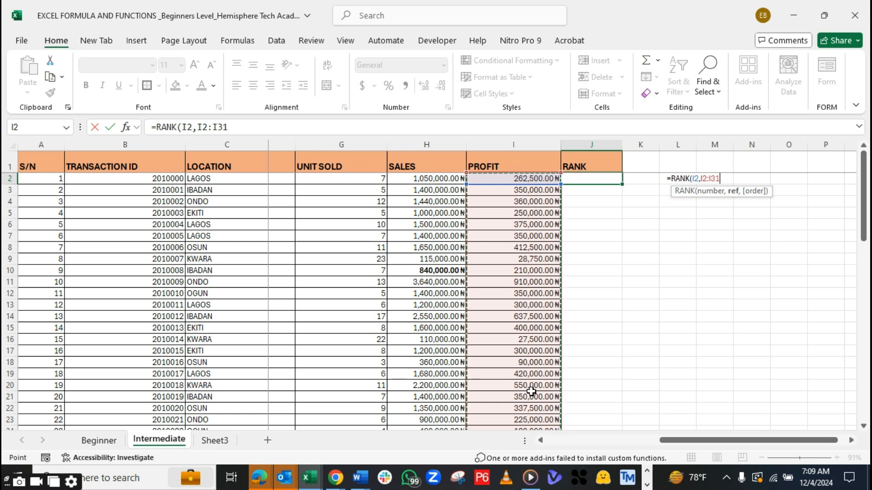
pyautogui.write(',')
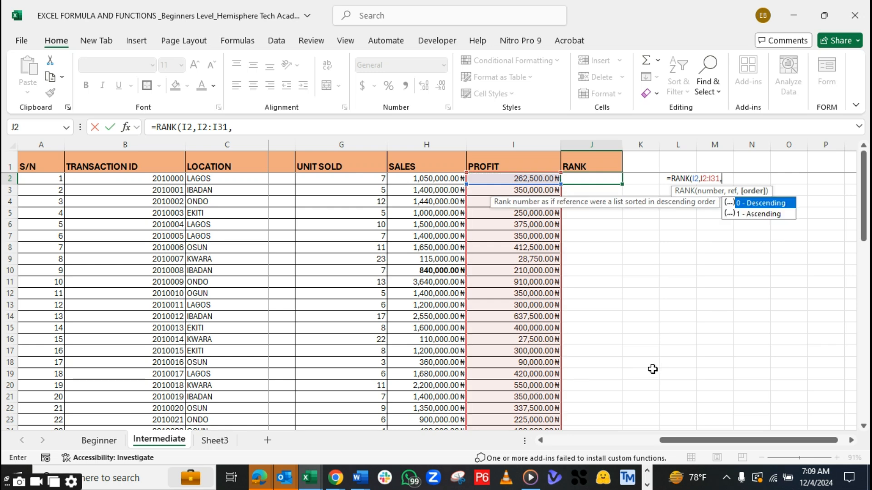
pyautogui.doubleClick(747, 203)
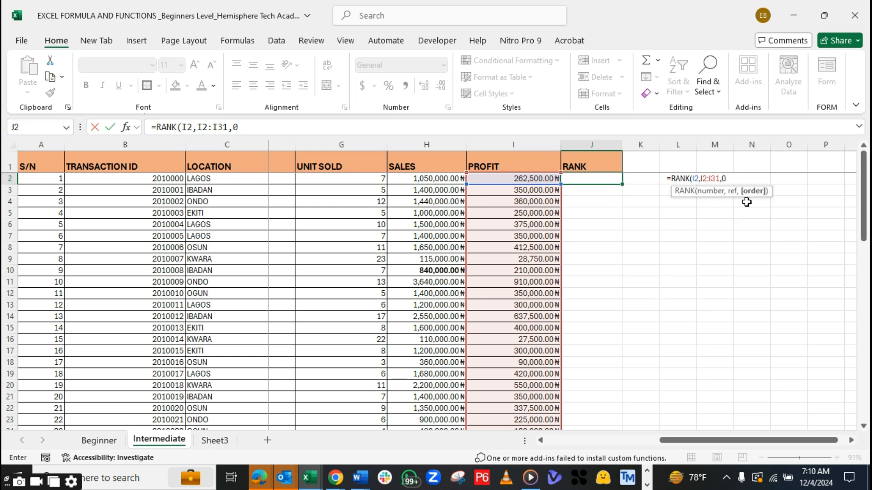
pyautogui.write(')')
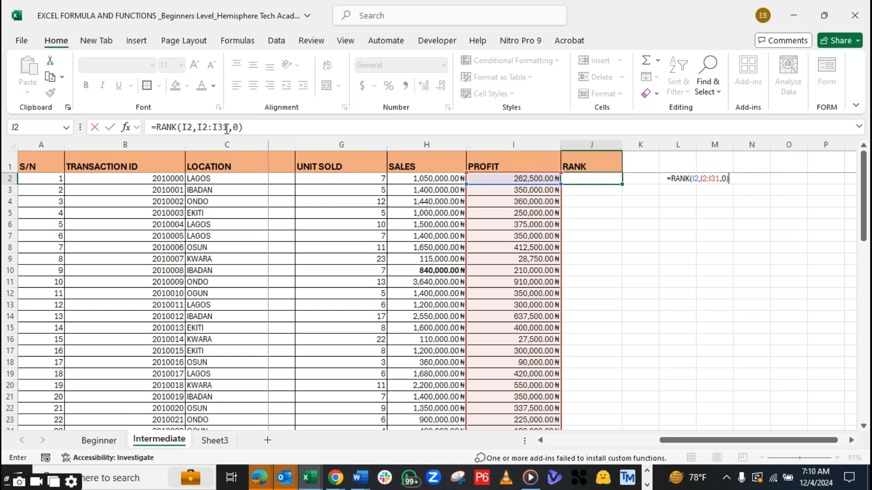
# Make the range in the RANK formula absolute as $I$2:$I$31 and commit the formula in J2
pyautogui.moveTo(229, 127); pyautogui.dragTo(200, 126)
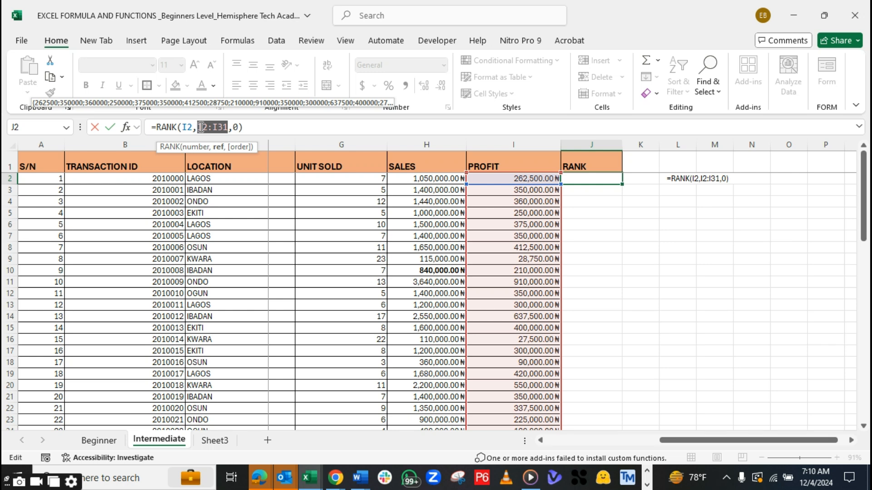
pyautogui.press('F4')
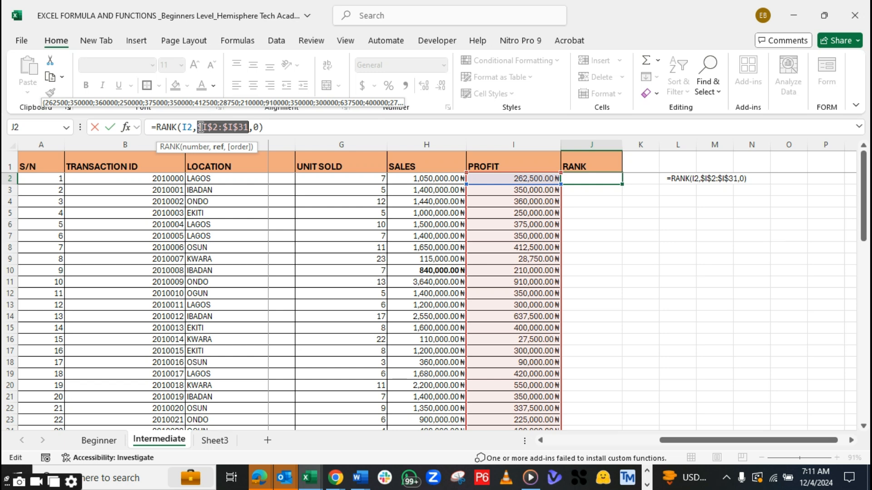
pyautogui.click(189, 127)
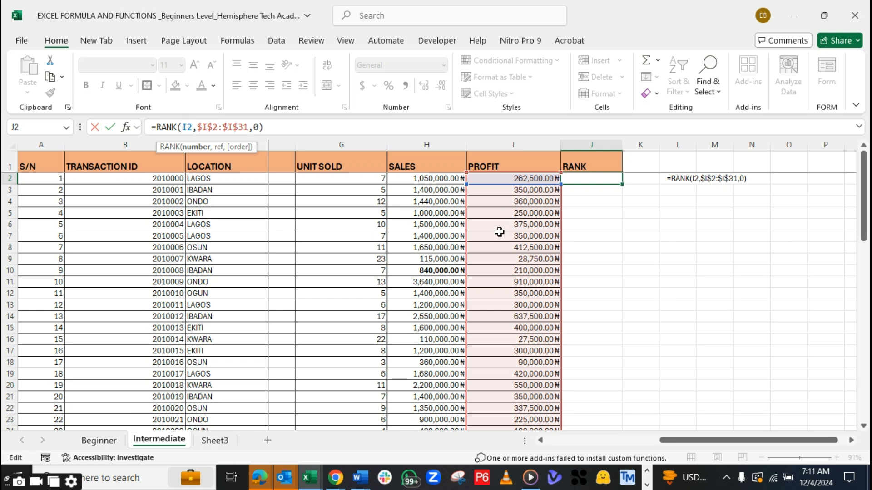
pyautogui.click(271, 128)
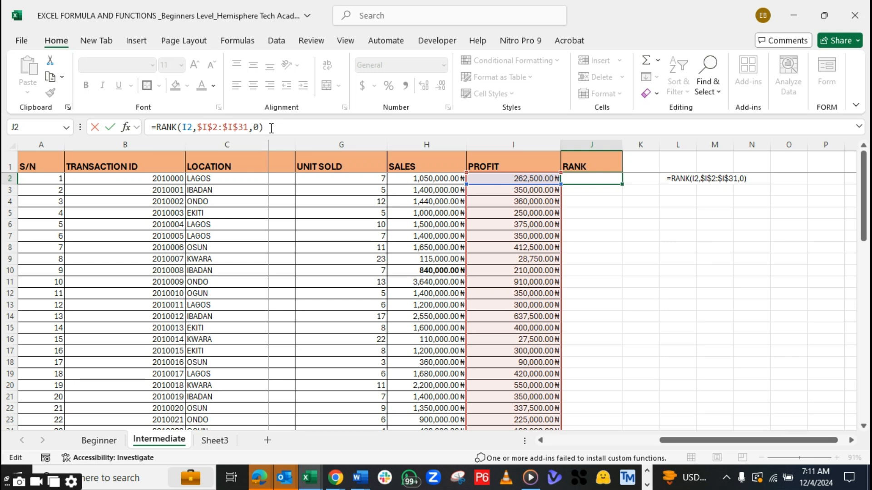
pyautogui.press('Return')
pyautogui.doubleClick(595, 179)
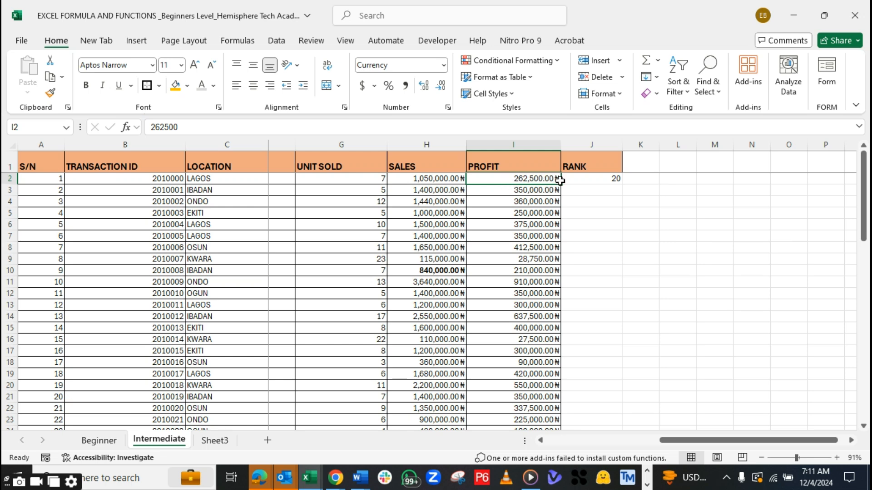
pyautogui.press('F2')
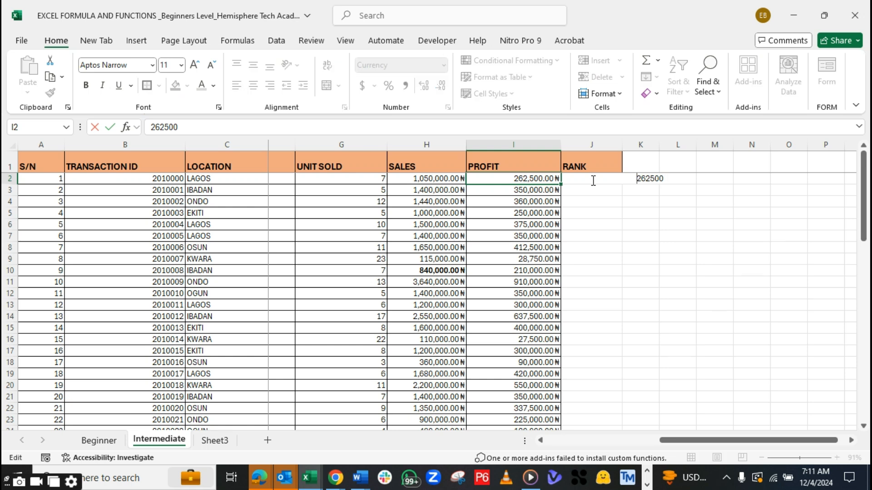
pyautogui.press('Escape')
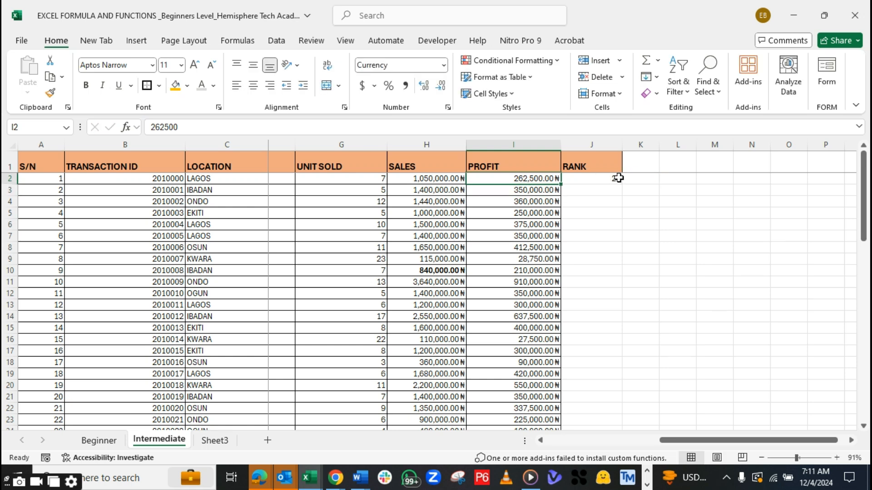
pyautogui.click(618, 178)
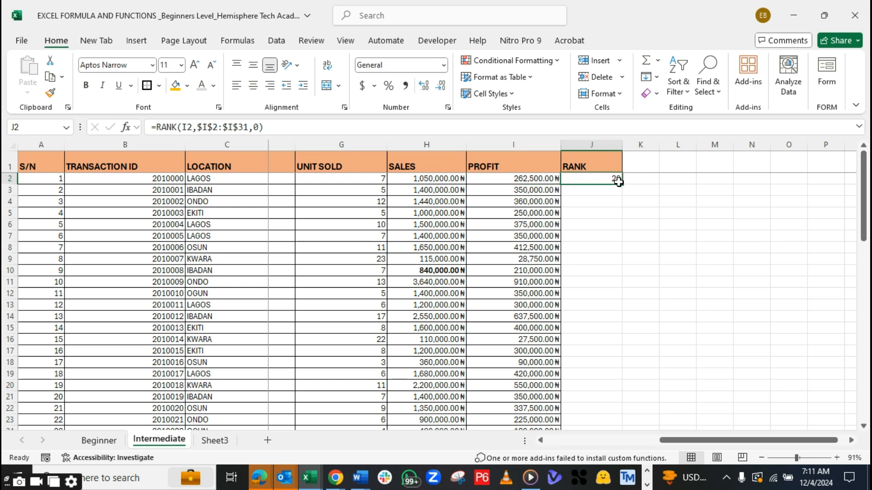
pyautogui.press('Left')
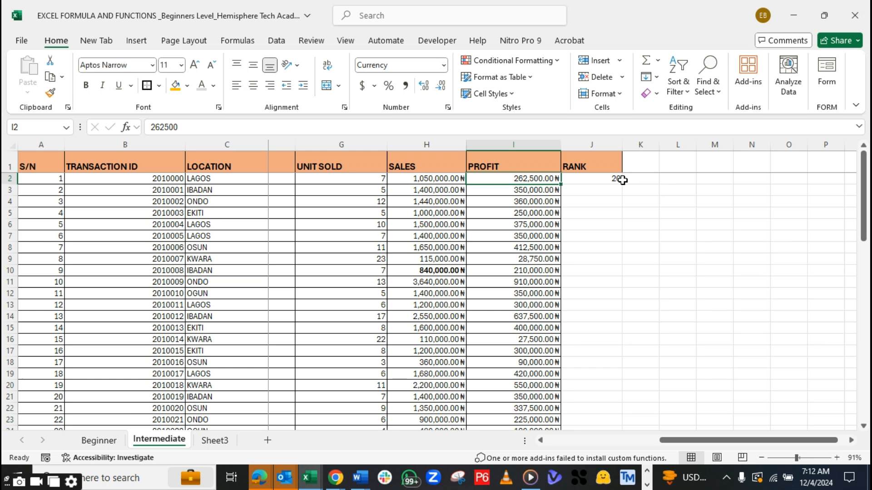
# Examine the RANK formula in J2 alongside the first PROFIT value in I2
pyautogui.press('F2')
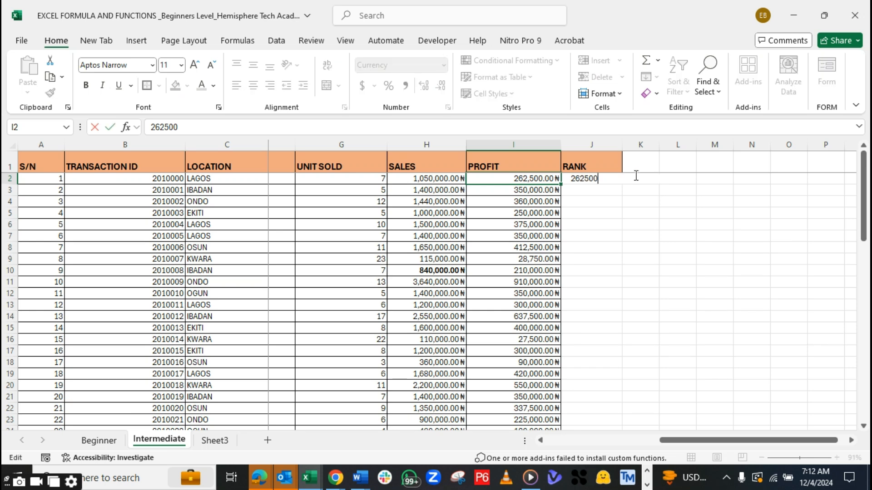
pyautogui.press('Tab')
pyautogui.press('Left')
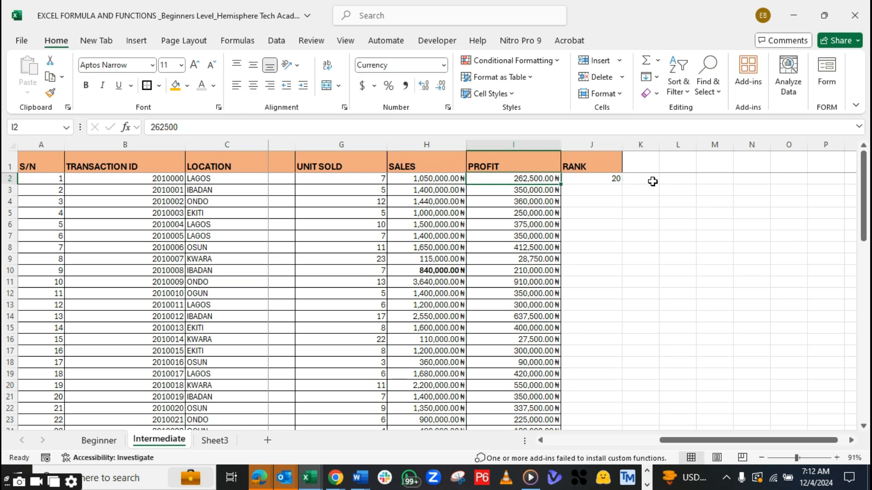
pyautogui.doubleClick(683, 177)
pyautogui.doubleClick(683, 177)
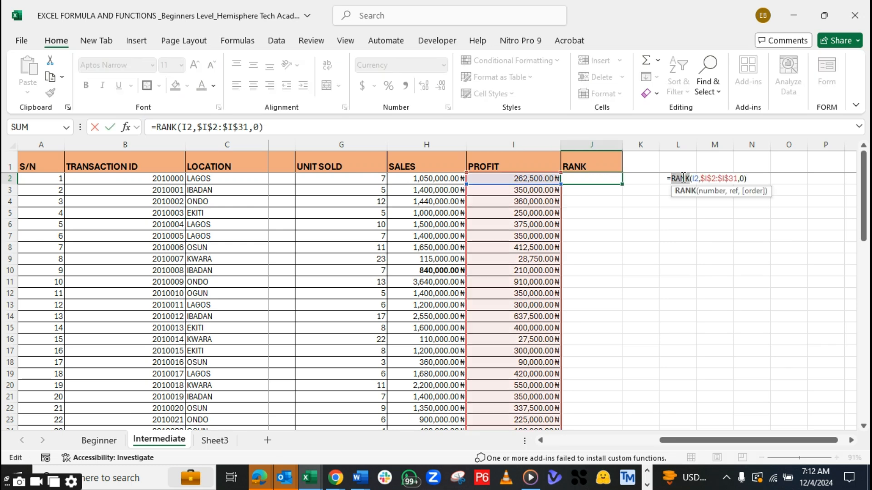
pyautogui.press('Return')
pyautogui.click(839, 221)
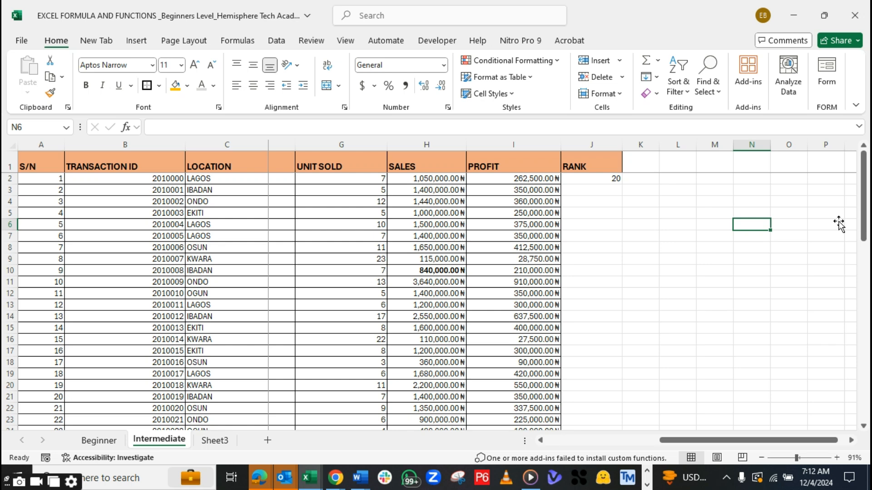
pyautogui.click(618, 181)
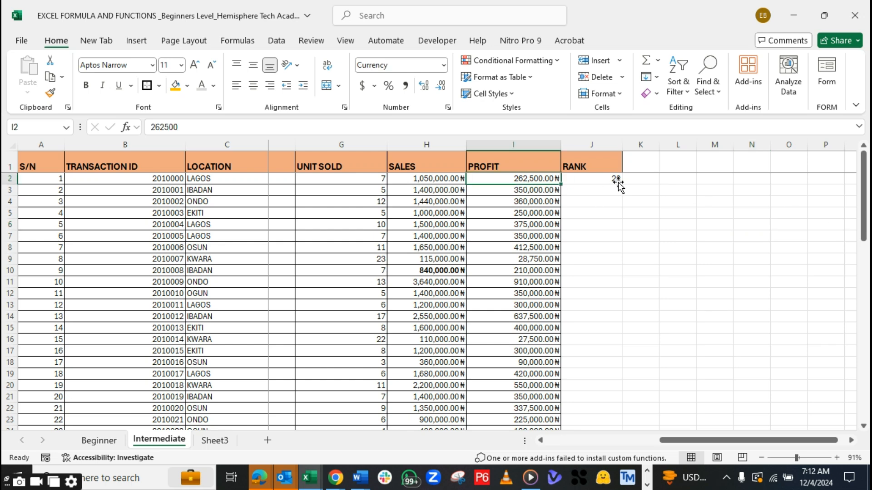
pyautogui.click(617, 180)
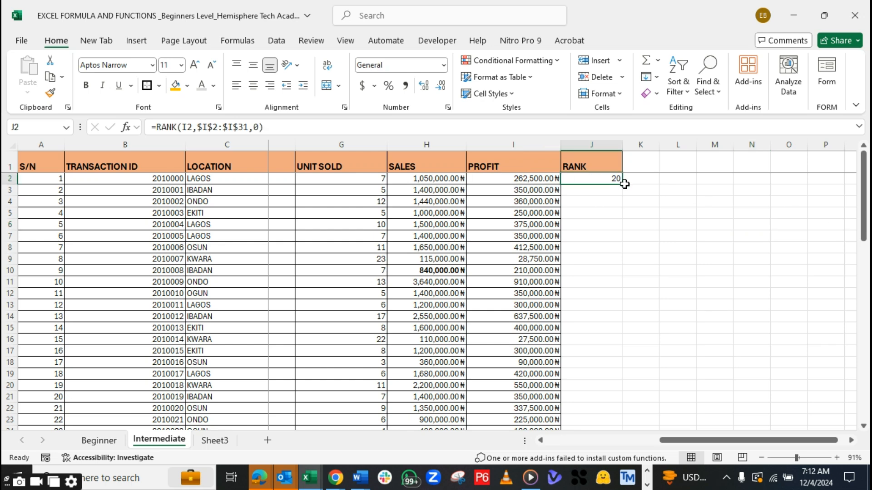
pyautogui.press('Left')
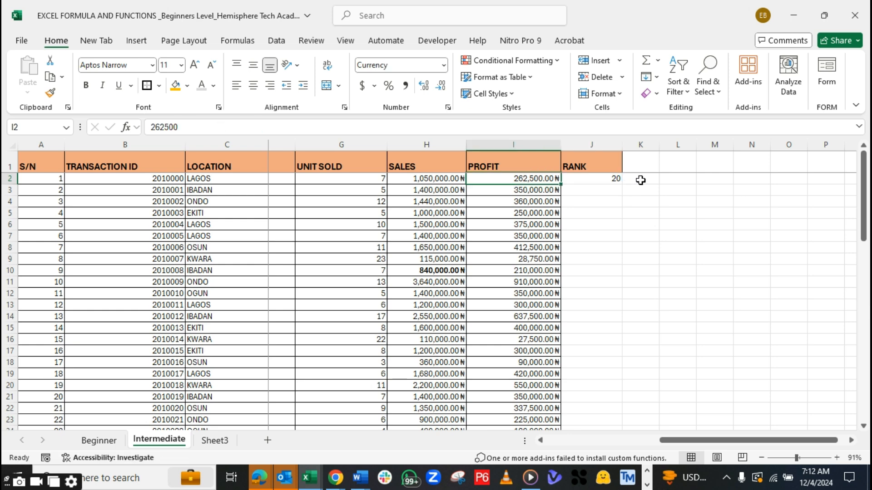
pyautogui.doubleClick(640, 181)
pyautogui.press('Return')
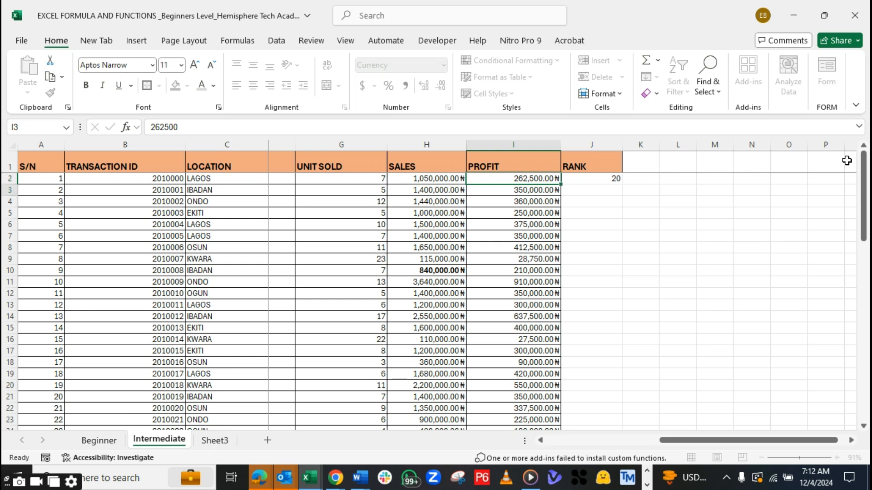
pyautogui.press('Up')
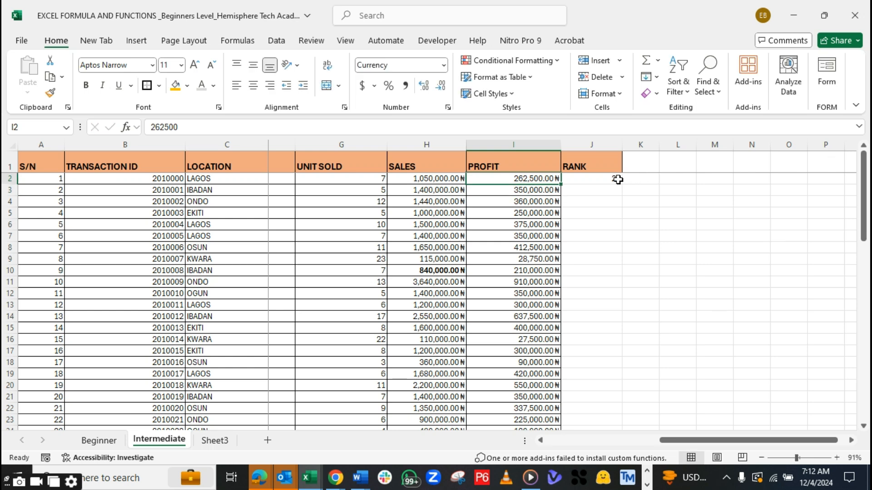
pyautogui.press('Up')
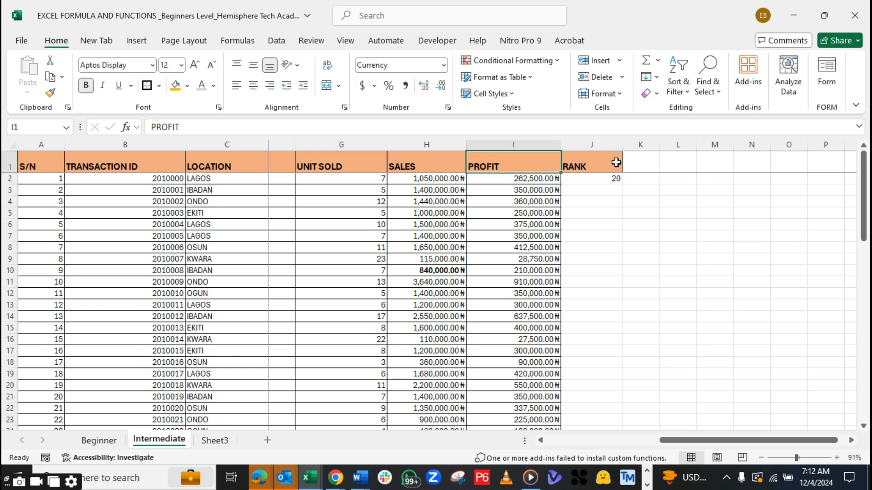
pyautogui.click(617, 161)
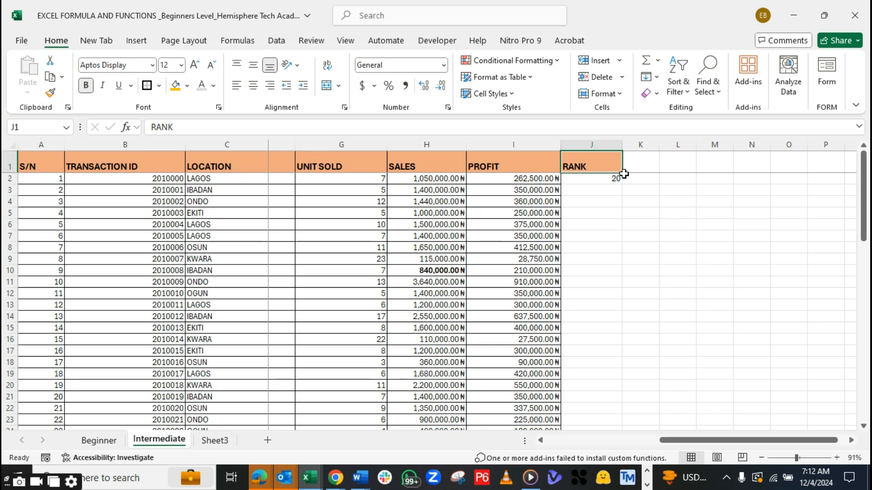
# Fill the RANK formula from J2 down the RANK column
pyautogui.click(625, 176)
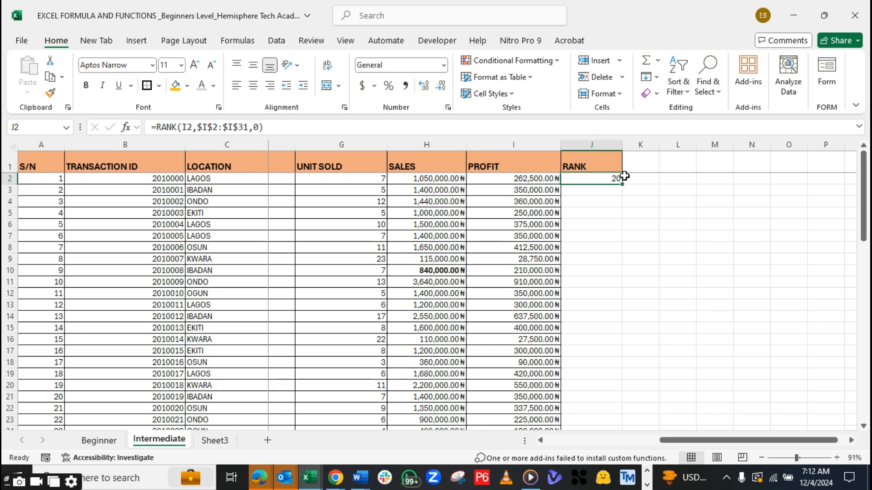
pyautogui.moveTo(865, 200)
pyautogui.mouseDown()
pyautogui.moveTo(865, 268)
pyautogui.moveTo(865, 191)
pyautogui.mouseUp()
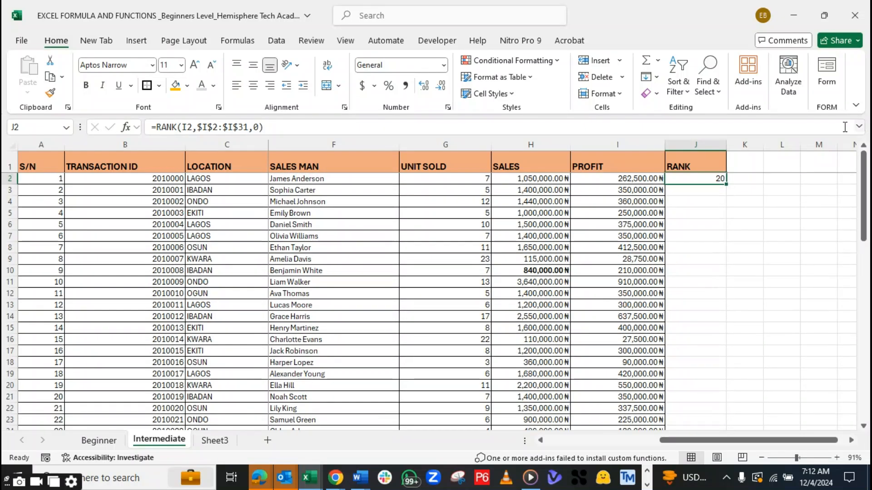
pyautogui.moveTo(729, 184); pyautogui.dragTo(727, 185)
pyautogui.doubleClick(728, 185)
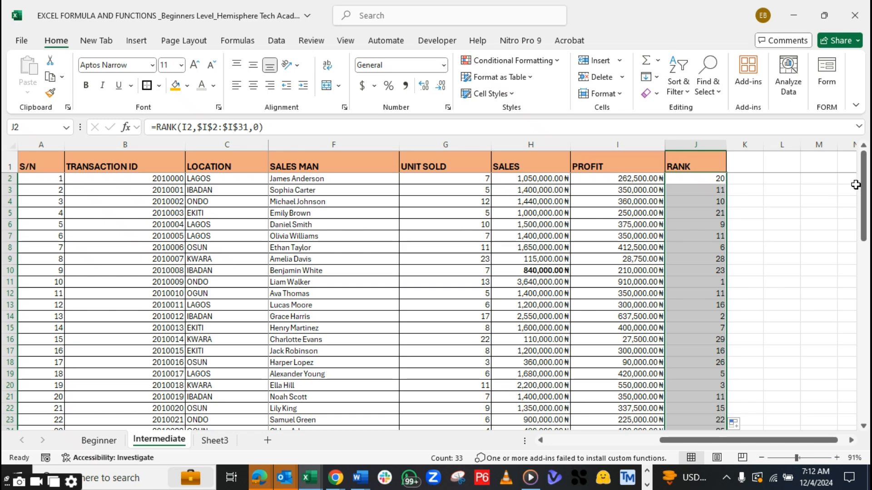
# Clear the surplus RANK formulas in J32:J34 below the last data row
pyautogui.moveTo(864, 181); pyautogui.dragTo(863, 232)
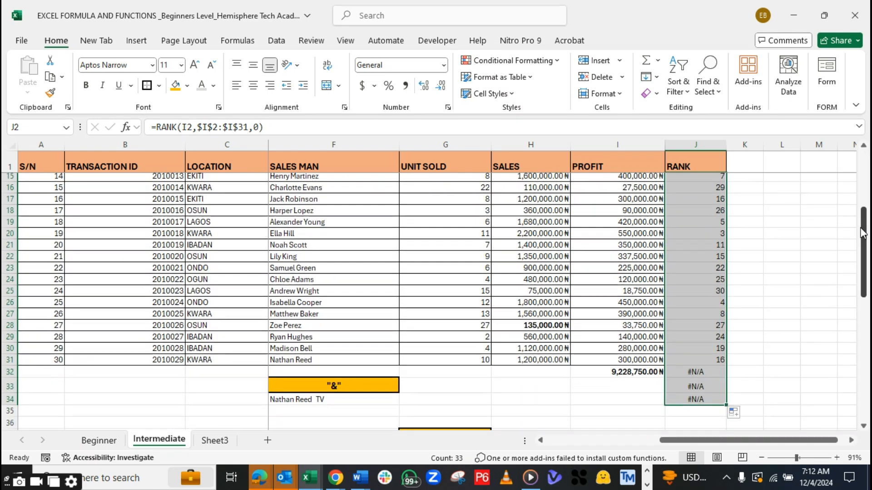
pyautogui.click(689, 372)
pyautogui.press('BackSpace')
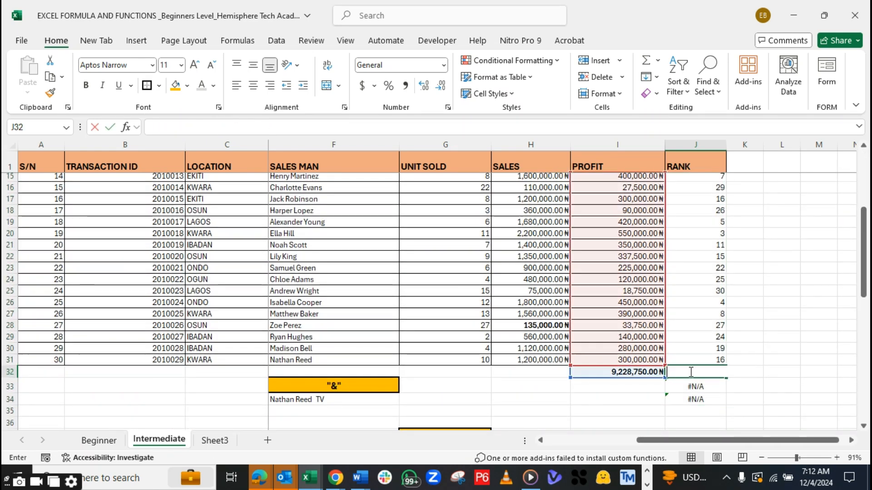
pyautogui.press('Down')
pyautogui.press('BackSpace')
pyautogui.press('Up')
pyautogui.press('Down')
pyautogui.press('Down')
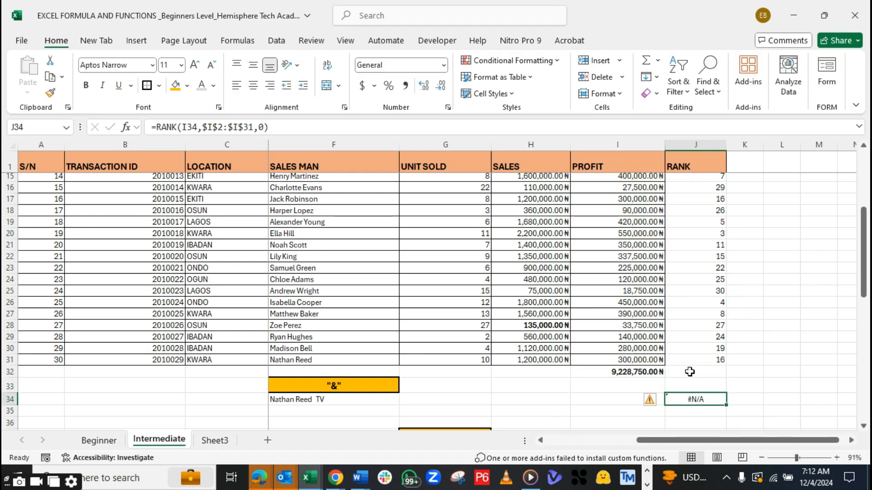
pyautogui.press('BackSpace')
pyautogui.click(700, 363)
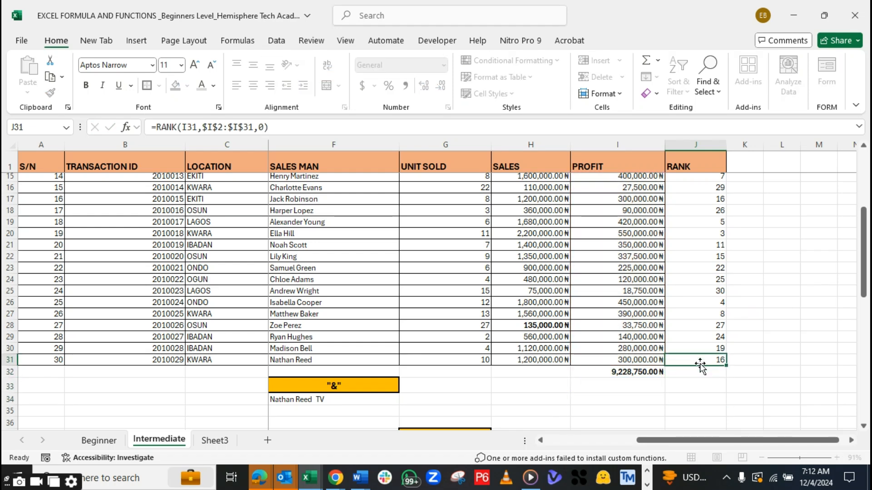
# Bold the top-ranked PROFIT value in I11 and give the cell an orange fill
pyautogui.moveTo(865, 284); pyautogui.dragTo(865, 217)
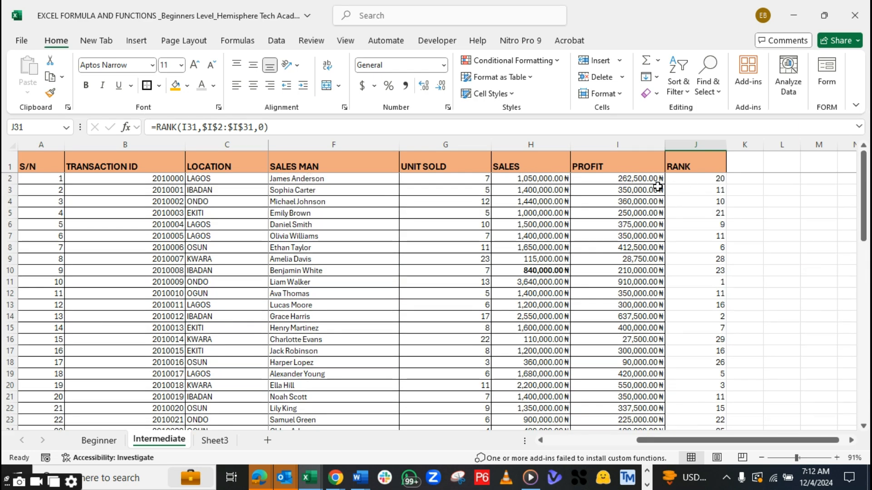
pyautogui.click(642, 178)
pyautogui.click(701, 177)
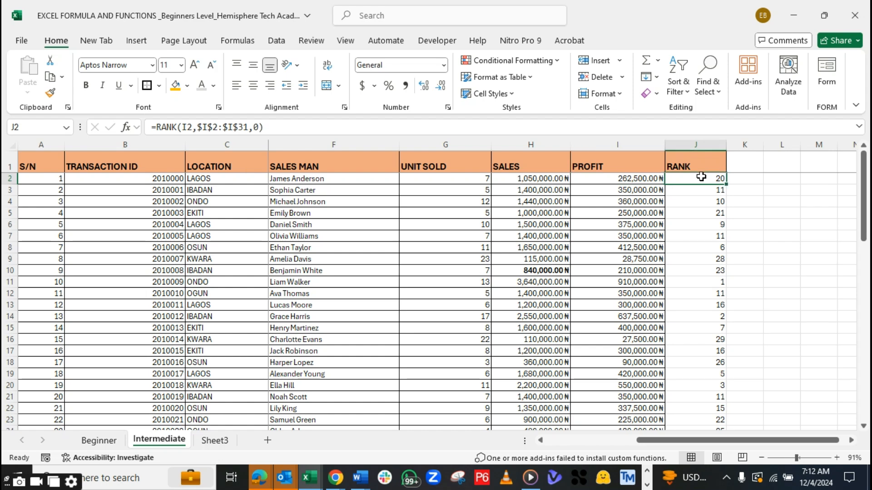
pyautogui.click(632, 145)
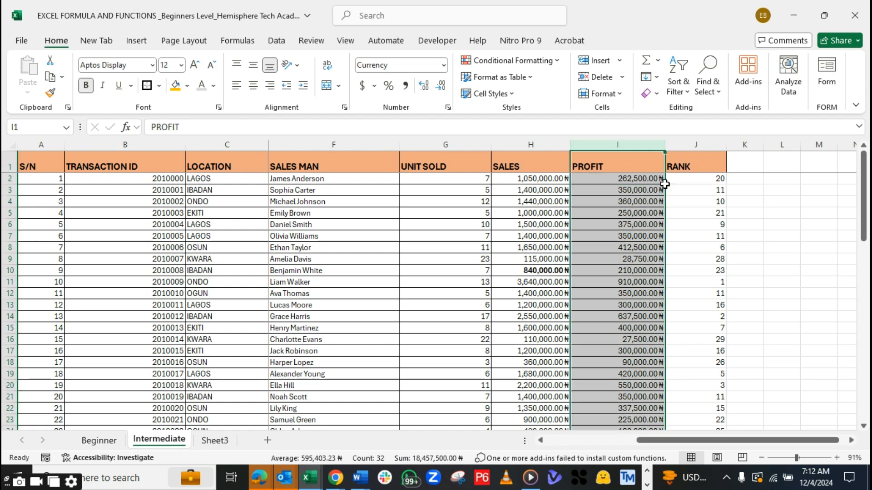
pyautogui.click(699, 191)
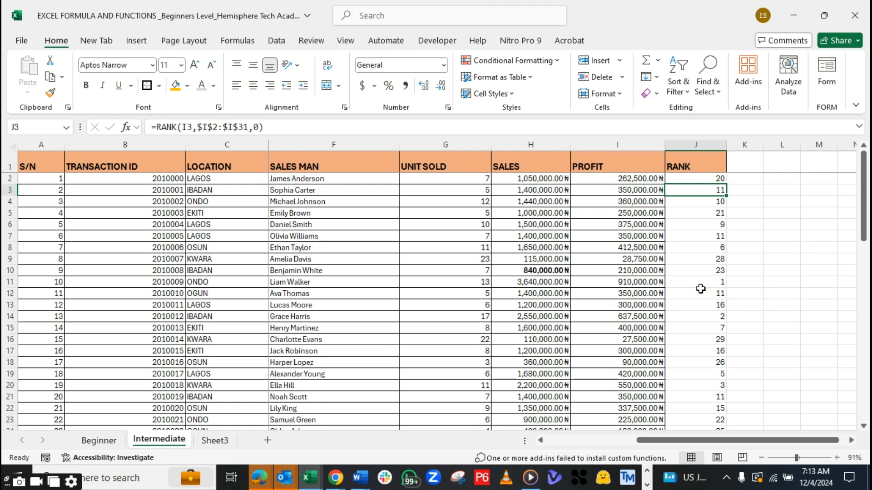
pyautogui.click(649, 280)
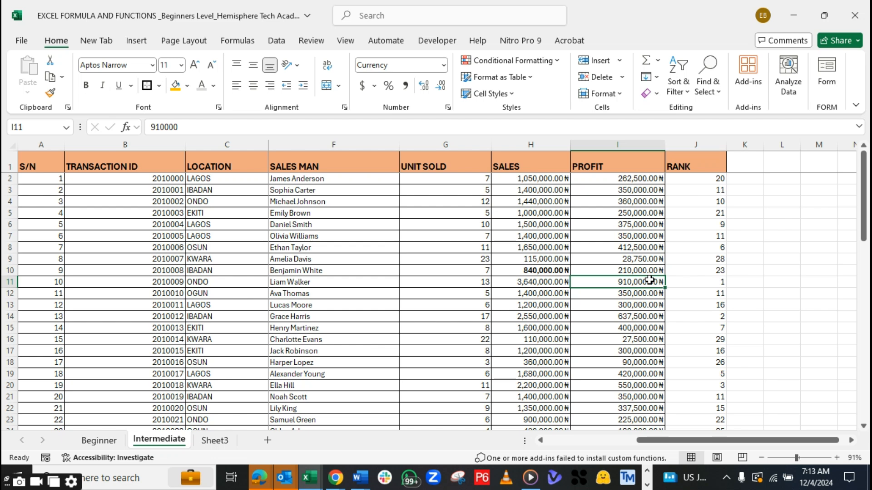
pyautogui.hotkey('ctrl', 'b')
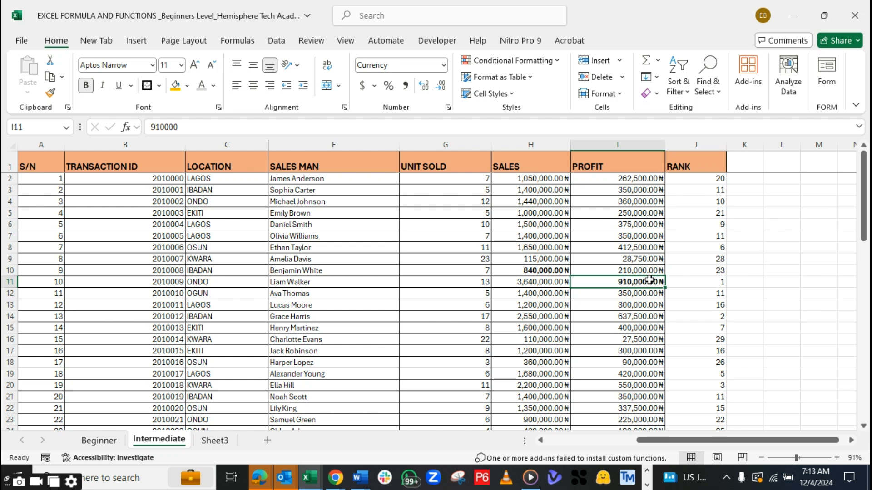
pyautogui.click(175, 86)
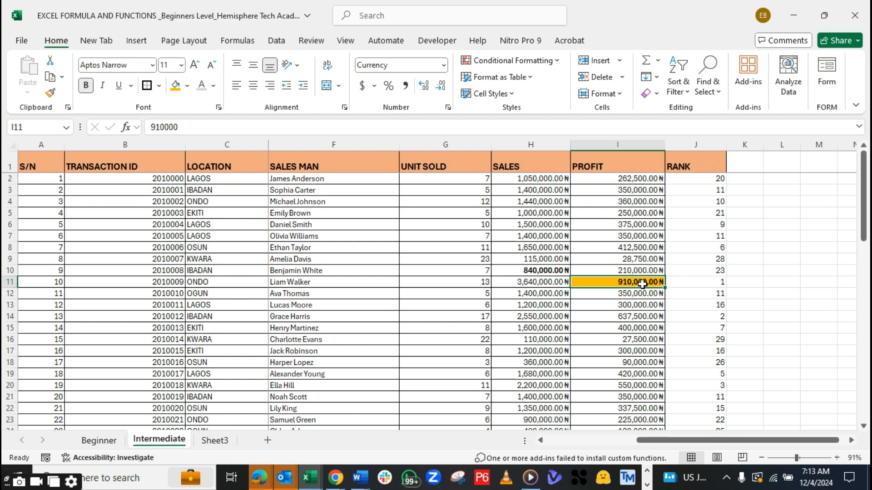
pyautogui.moveTo(866, 222); pyautogui.dragTo(866, 262)
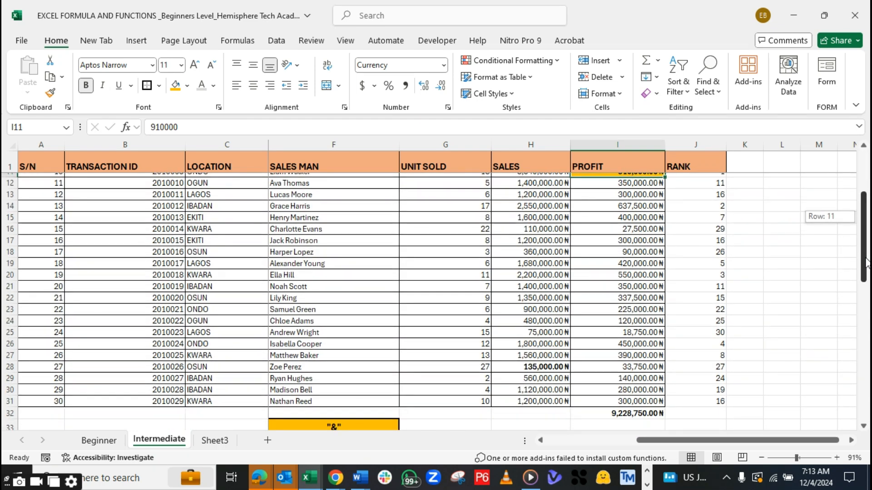
pyautogui.moveTo(866, 262); pyautogui.dragTo(866, 221)
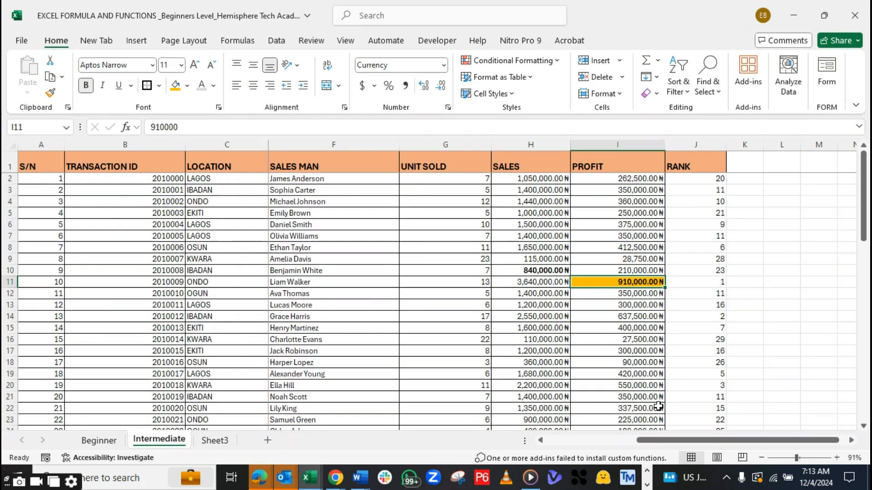
# Switch to the DATA ANALYSIS FUNCTION AND FORMULAS_HTA PDF in Adobe Acrobat and review its Statistical Analysis functions
pyautogui.click(646, 485)
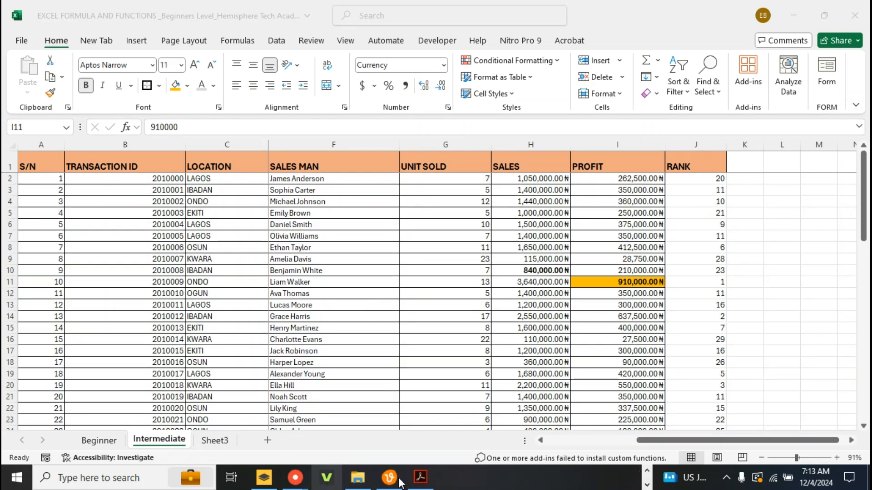
pyautogui.moveTo(421, 478)
pyautogui.click(404, 423)
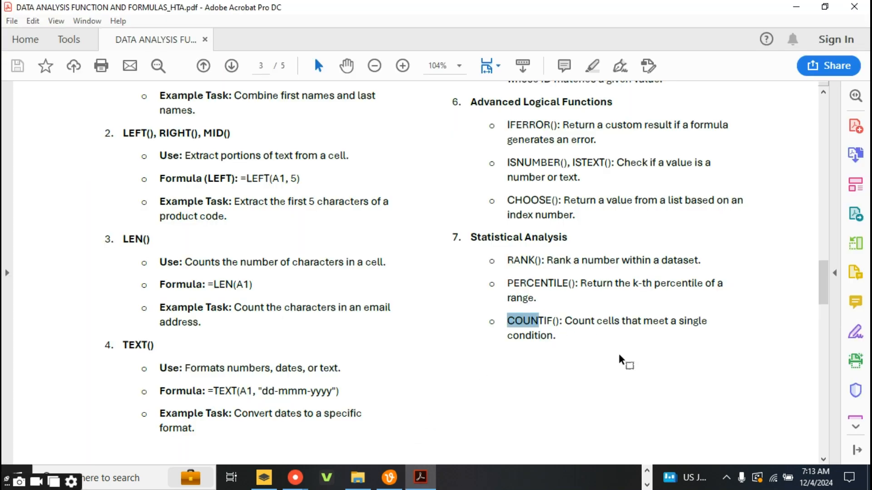
pyautogui.moveTo(821, 286); pyautogui.dragTo(824, 310)
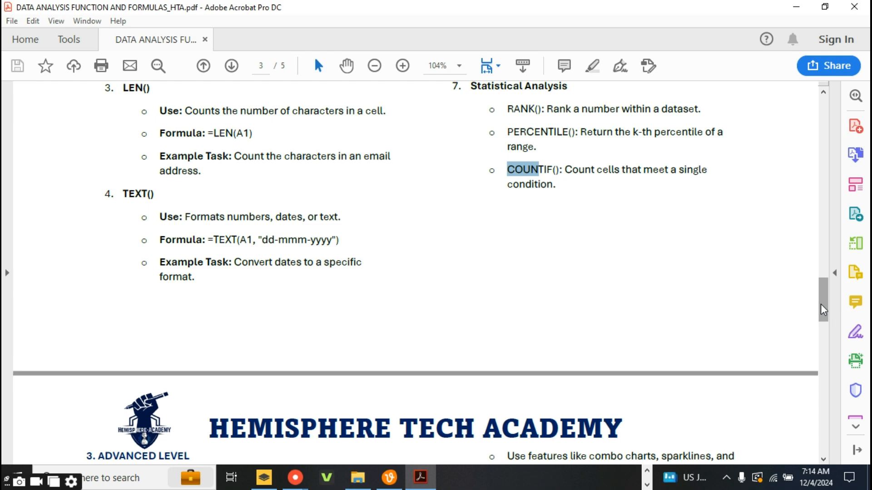
pyautogui.moveTo(821, 304)
pyautogui.mouseDown()
pyautogui.moveTo(821, 323)
pyautogui.moveTo(823, 289)
pyautogui.mouseUp()
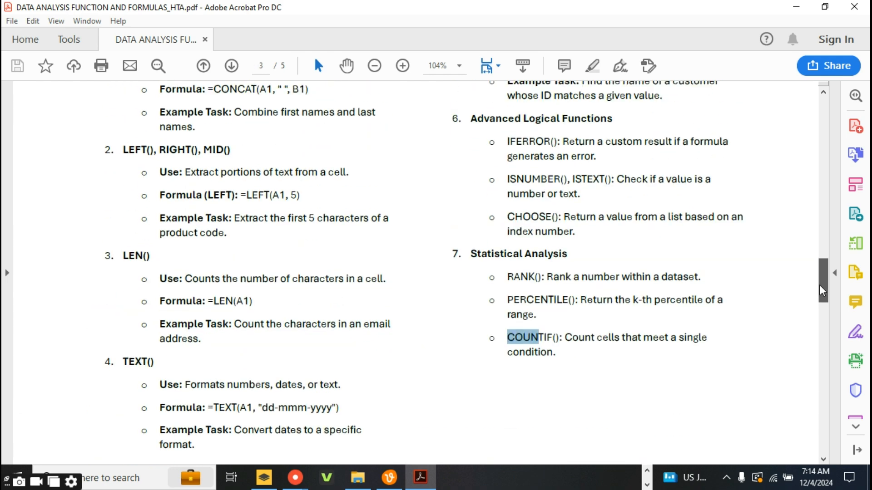
# Switch back to the EXCEL FORMULA AND FUNCTIONS workbook in Excel
pyautogui.click(647, 473)
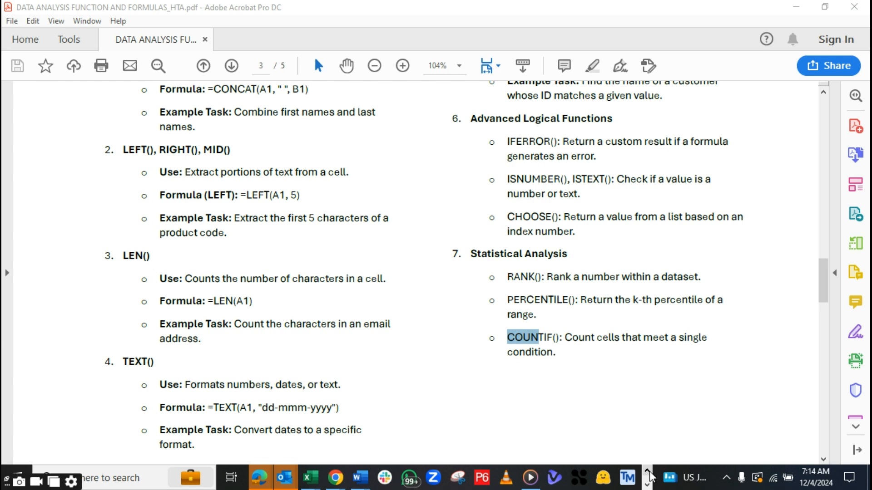
pyautogui.moveTo(344, 482)
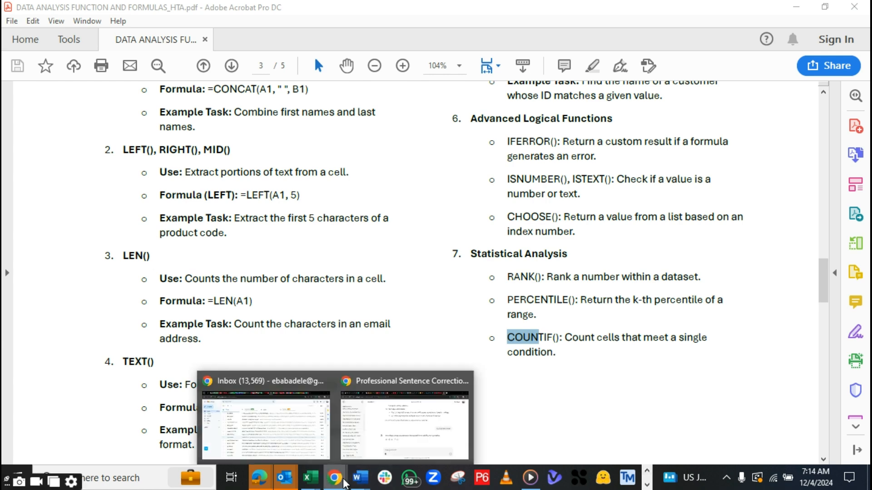
pyautogui.moveTo(310, 478)
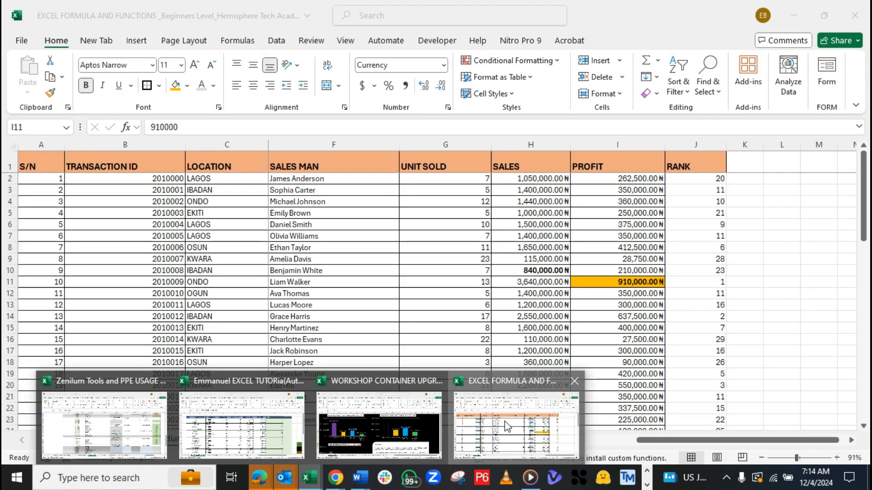
pyautogui.click(505, 427)
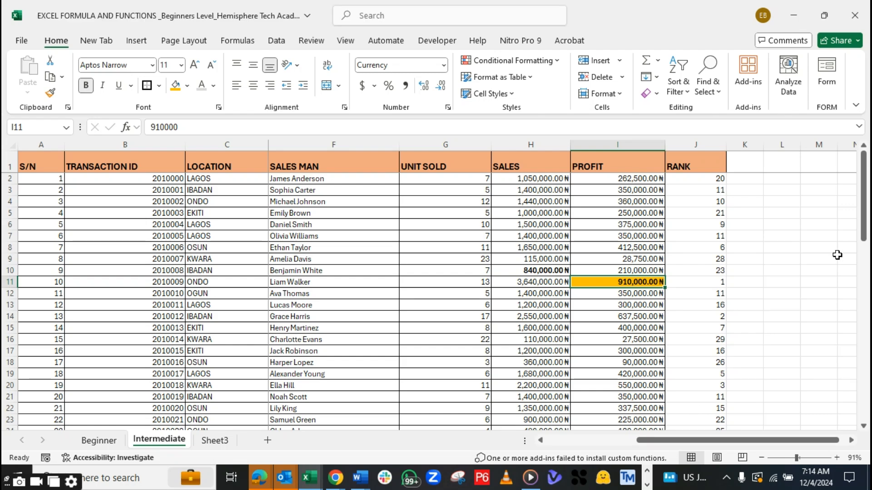
# Enter the label COUNTIF in cell H34 below the sales data and make it bold
pyautogui.moveTo(860, 223); pyautogui.dragTo(860, 294)
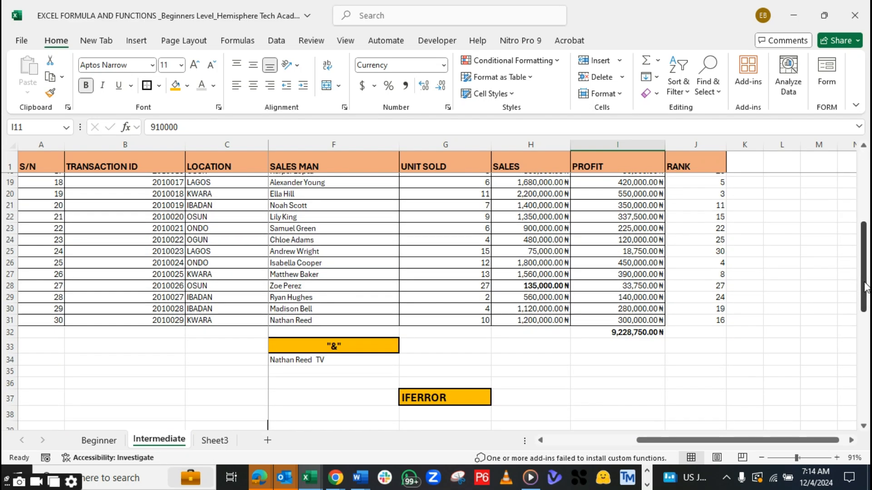
pyautogui.click(515, 360)
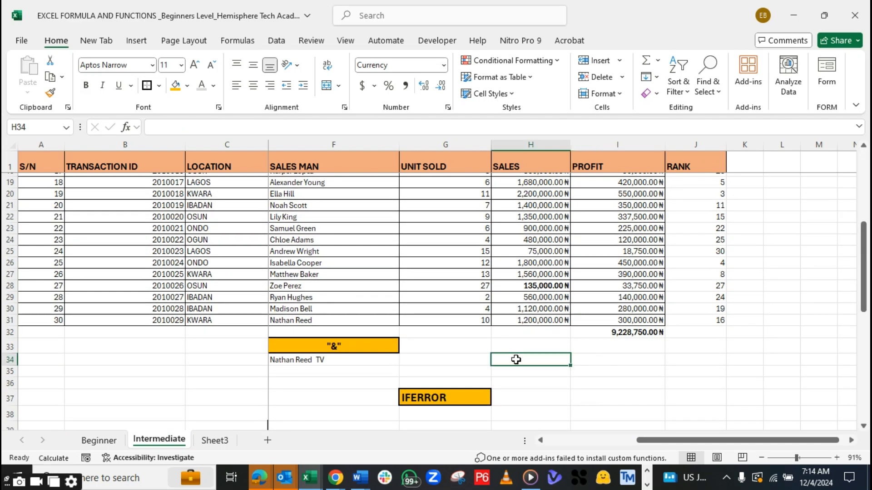
pyautogui.write('COUNTIF')
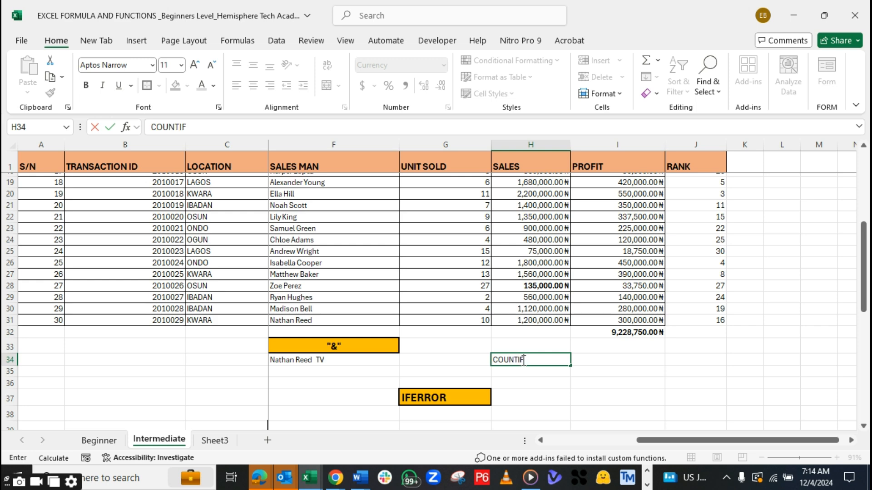
pyautogui.moveTo(525, 359); pyautogui.dragTo(484, 361)
pyautogui.hotkey('ctrl', 'b')
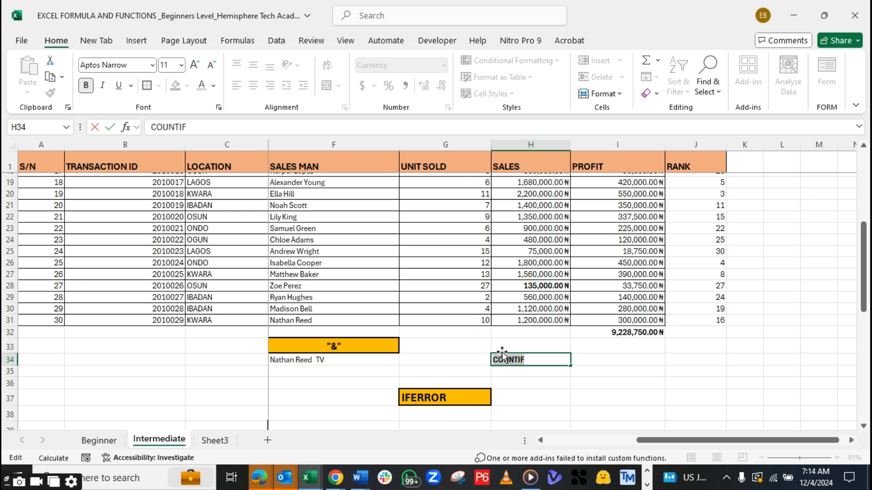
pyautogui.click(594, 360)
pyautogui.click(557, 358)
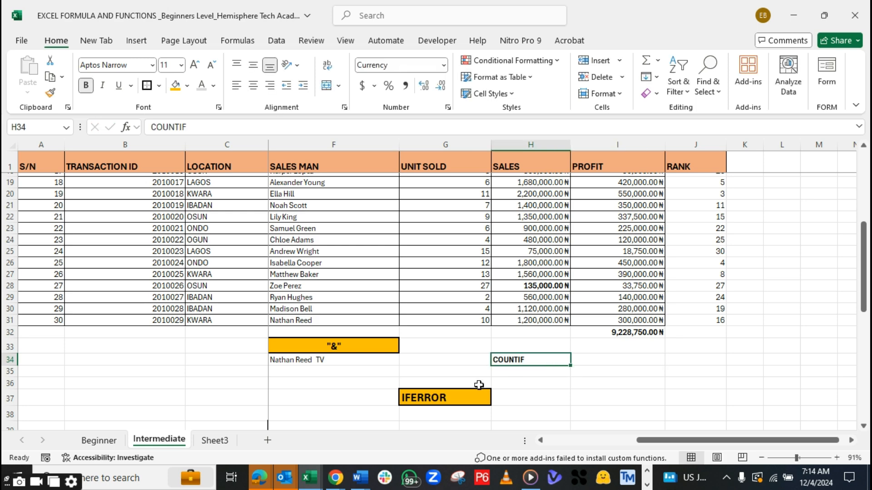
# Copy the formatting of the IFERROR heading in G37 onto the COUNTIF label in H34
pyautogui.click(464, 398)
pyautogui.rightClick(463, 397)
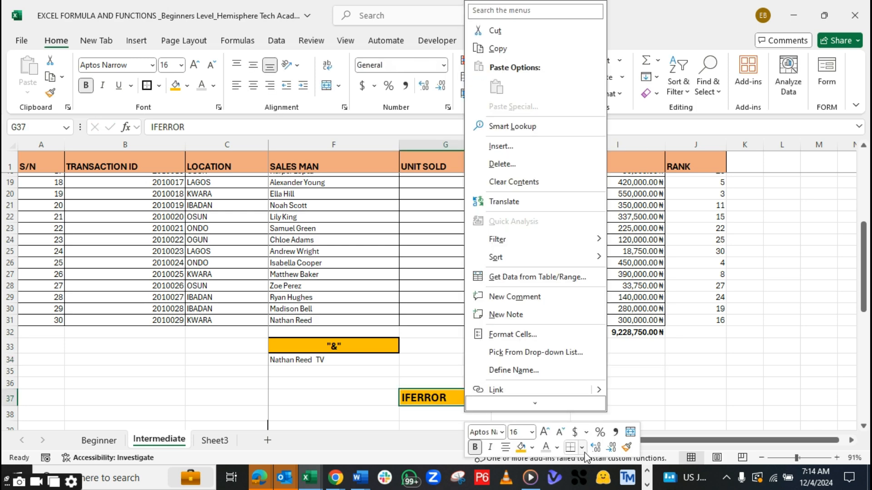
pyautogui.click(627, 447)
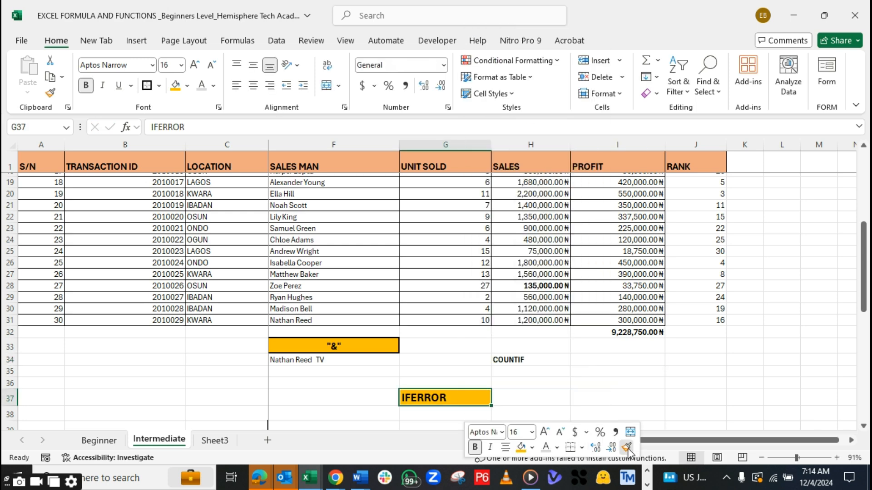
pyautogui.click(545, 359)
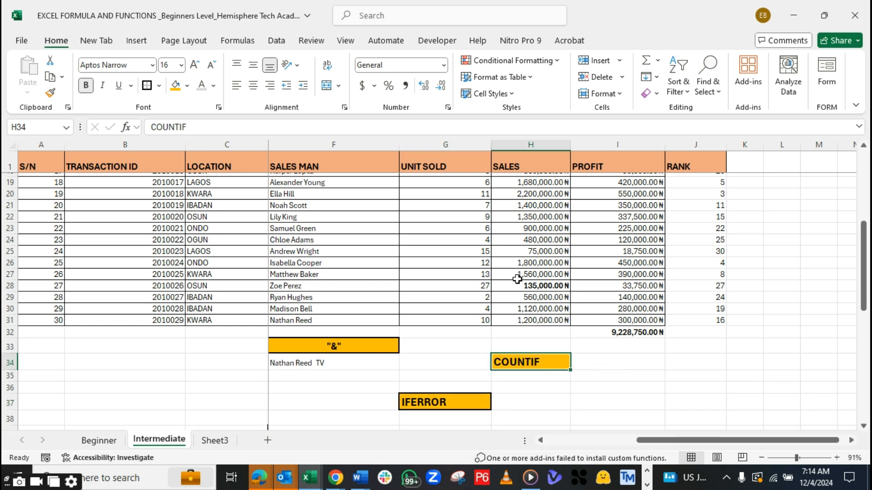
# Examine the LOCATION column for the repeated LAGOS entries that COUNTIF should count
pyautogui.moveTo(863, 269)
pyautogui.mouseDown()
pyautogui.moveTo(863, 204)
pyautogui.moveTo(854, 264)
pyautogui.mouseUp()
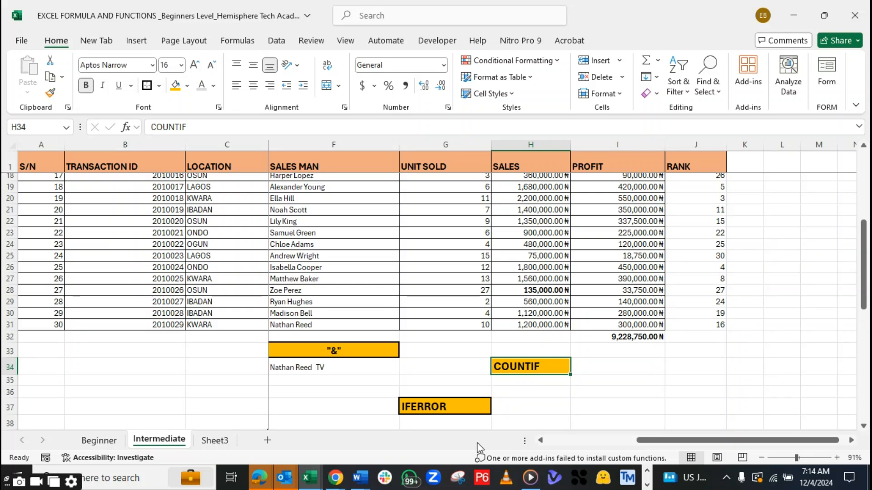
pyautogui.click(617, 366)
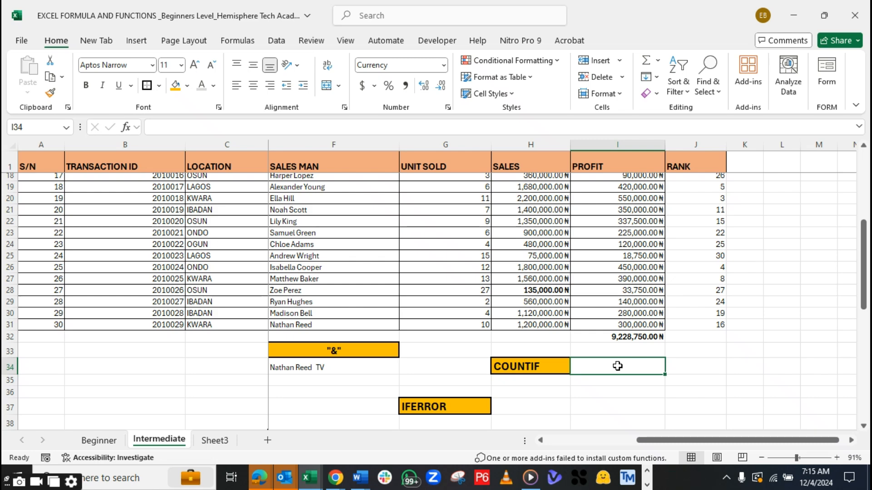
pyautogui.moveTo(863, 273); pyautogui.dragTo(864, 152)
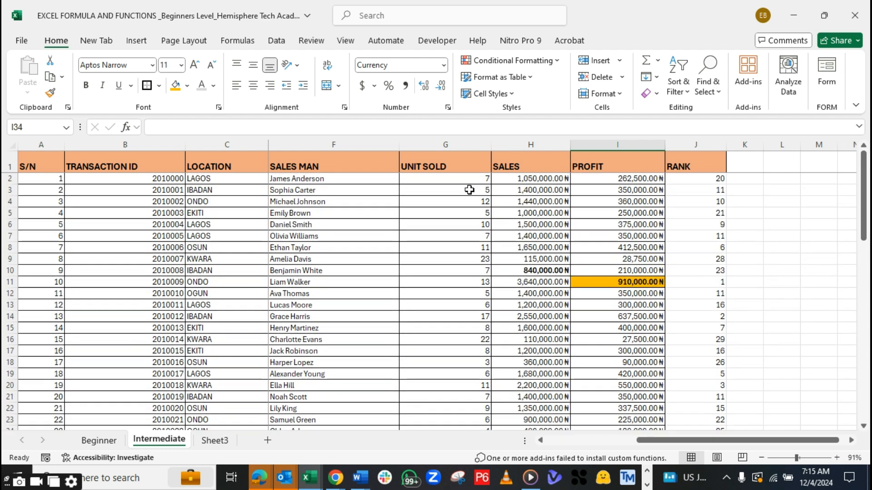
pyautogui.click(198, 177)
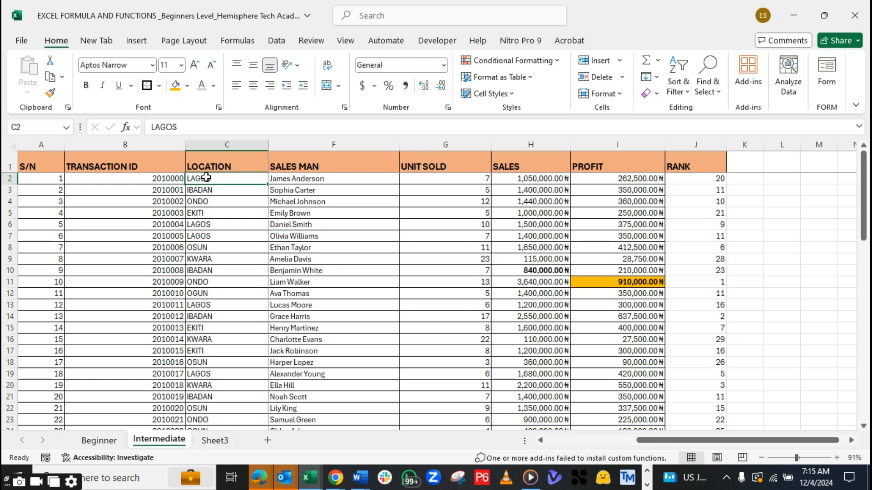
pyautogui.click(200, 224)
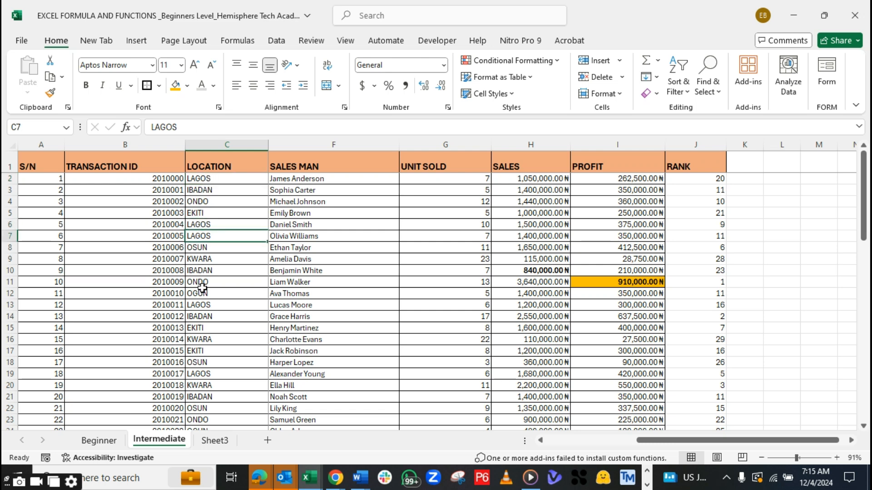
pyautogui.click(200, 305)
pyautogui.click(204, 293)
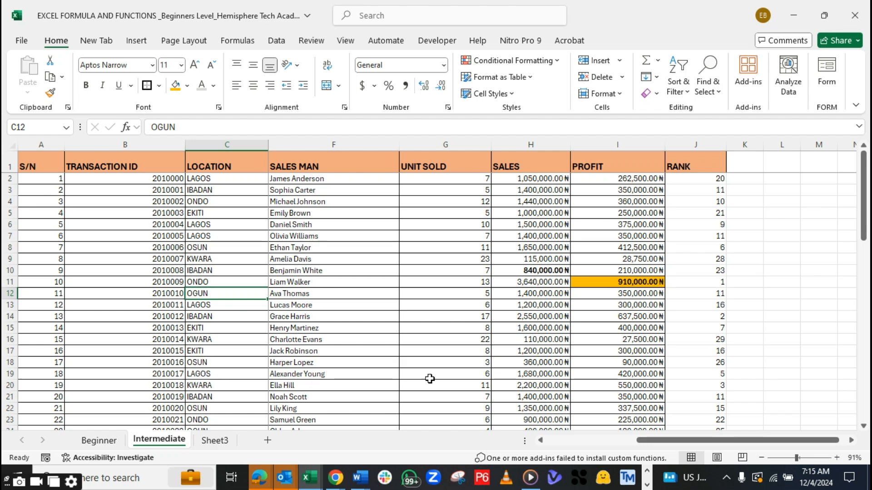
pyautogui.moveTo(865, 195)
pyautogui.mouseDown()
pyautogui.moveTo(864, 235)
pyautogui.moveTo(867, 184)
pyautogui.mouseUp()
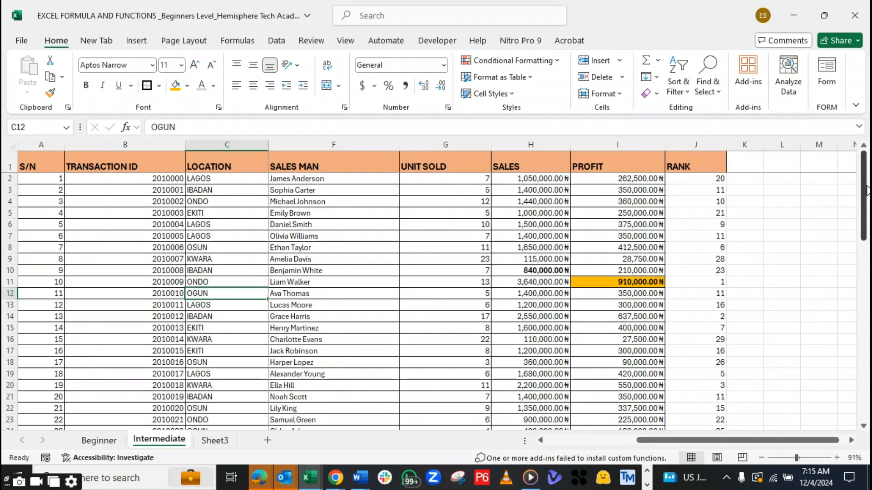
pyautogui.click(210, 180)
pyautogui.click(208, 304)
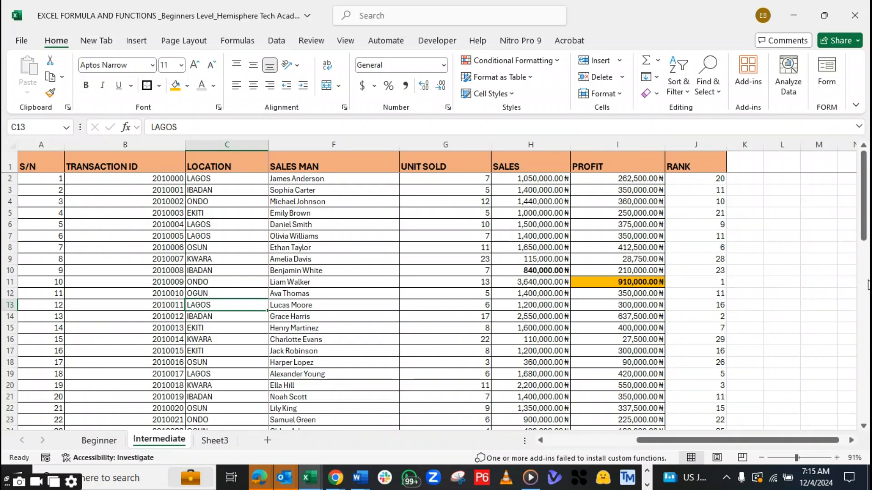
# Insert a blank row above row 33, between the profit total and the "&" heading
pyautogui.moveTo(865, 226); pyautogui.dragTo(860, 282)
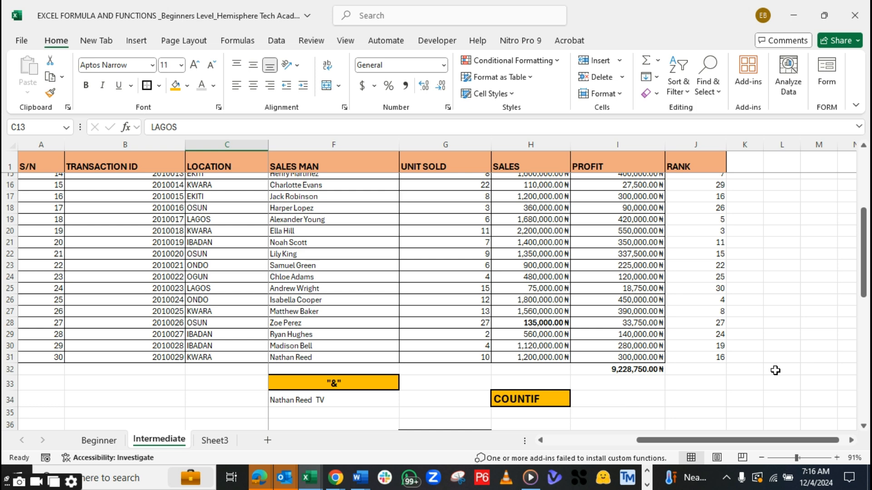
pyautogui.moveTo(865, 281); pyautogui.dragTo(865, 295)
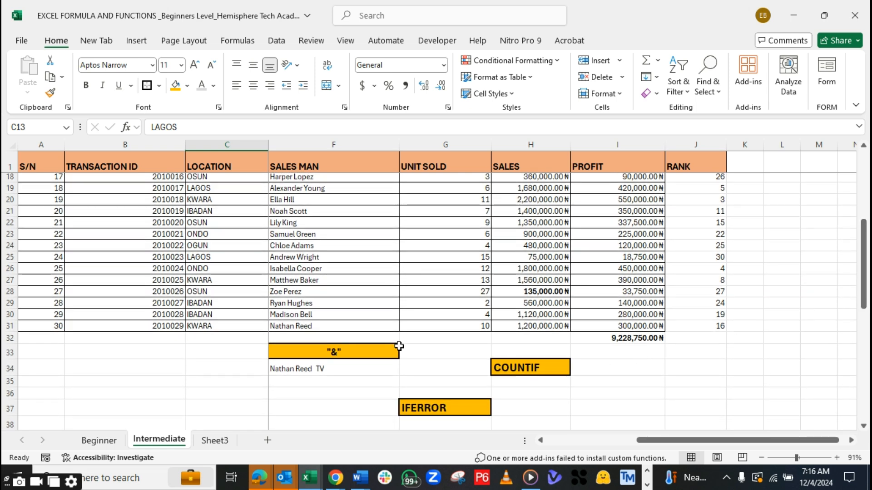
pyautogui.click(10, 351)
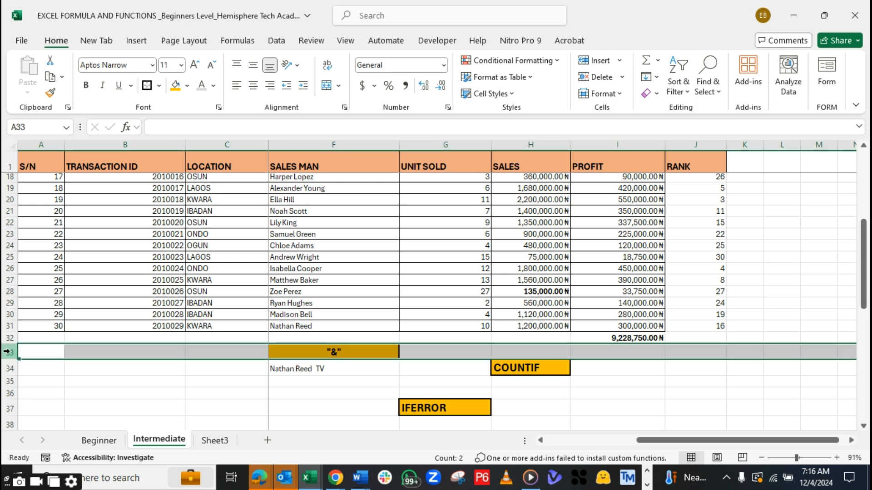
pyautogui.rightClick(10, 351)
pyautogui.click(54, 233)
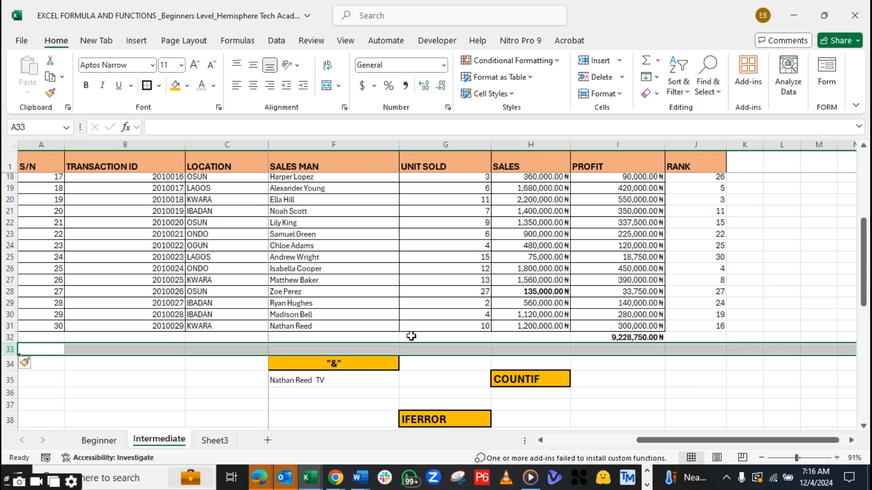
# Enter LAGOS in cell I34 as the heading for the count and make it bold
pyautogui.click(626, 374)
pyautogui.click(622, 364)
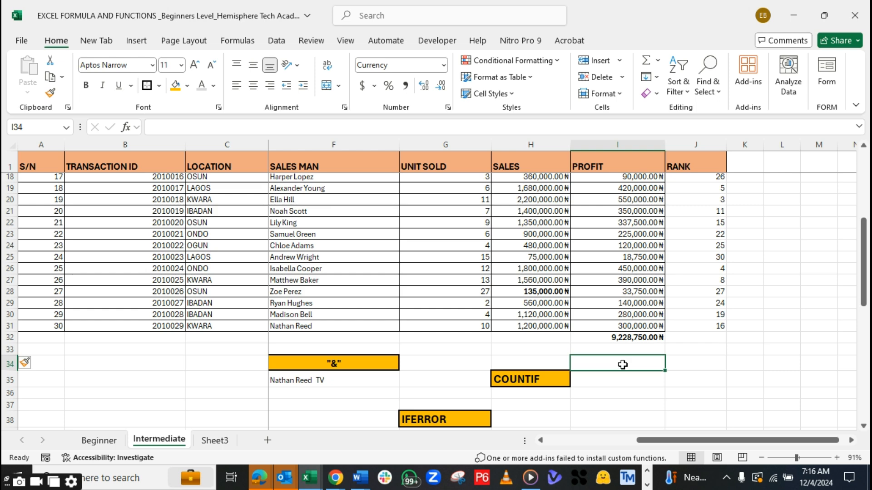
pyautogui.write('LAGOS')
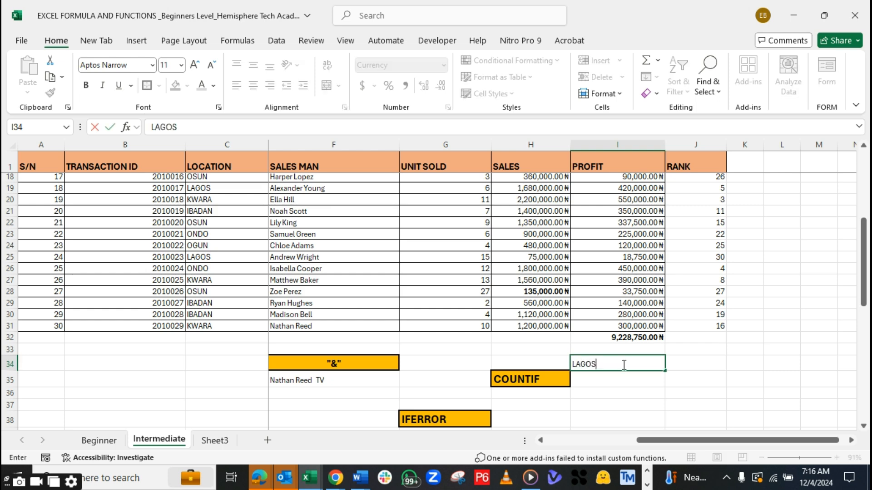
pyautogui.press('Return')
pyautogui.click(623, 364)
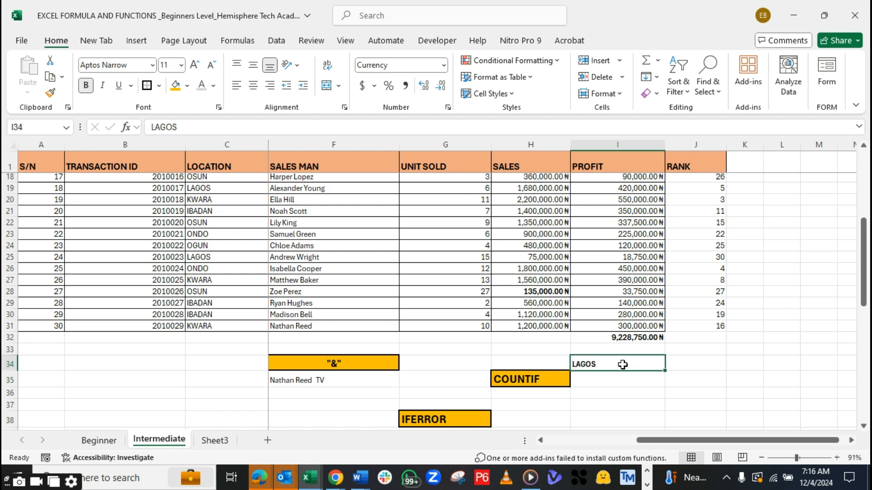
# Count the LAGOS locations in cell I35 with the formula =COUNTIF(C2:C31,"LAGOS")
pyautogui.click(594, 379)
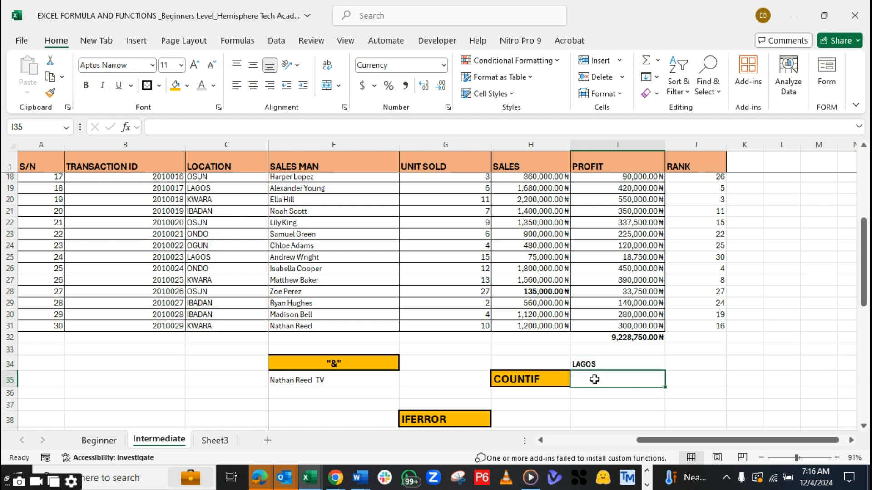
pyautogui.write('=COUNTIF(')
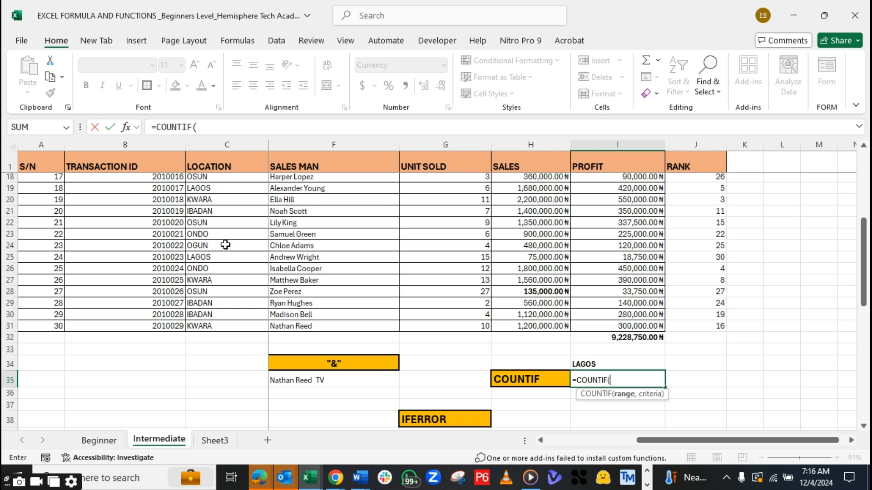
pyautogui.moveTo(866, 251); pyautogui.dragTo(867, 183)
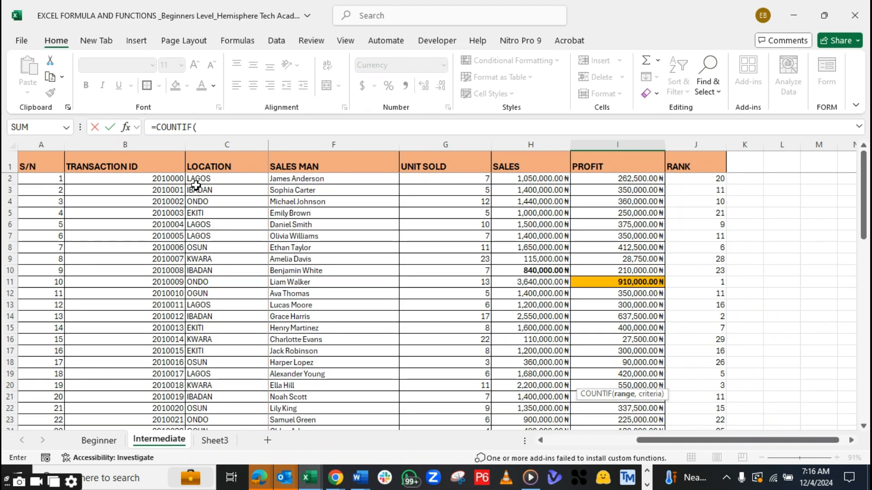
pyautogui.moveTo(203, 177); pyautogui.dragTo(227, 394)
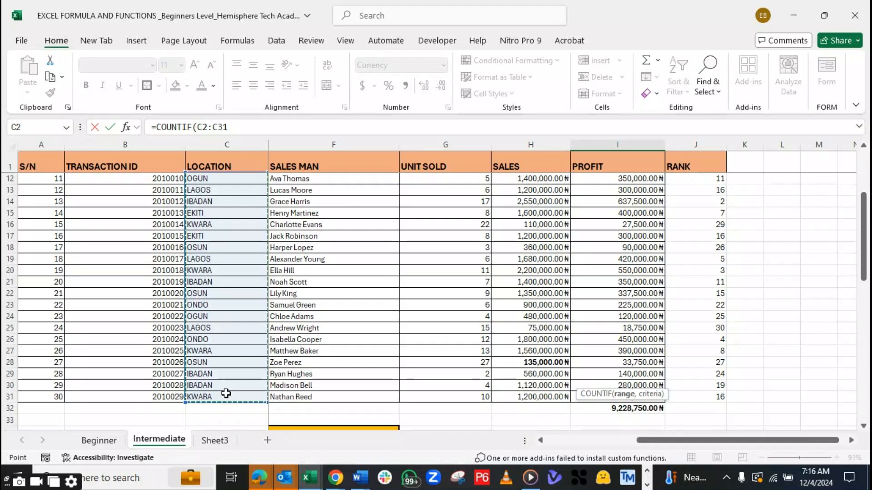
pyautogui.click(238, 130)
pyautogui.write(',')
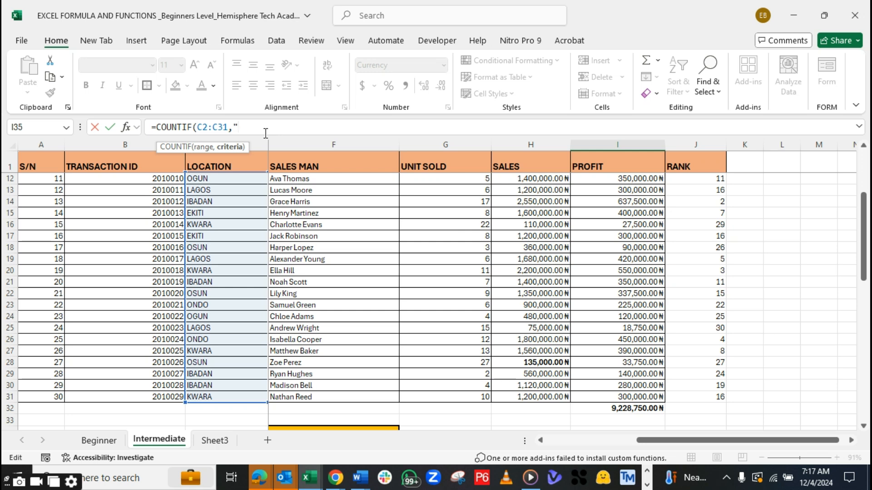
pyautogui.write('g')
pyautogui.press('BackSpace')
pyautogui.press('BackSpace')
pyautogui.press('BackSpace')
pyautogui.write('AGO')
pyautogui.write('S")')
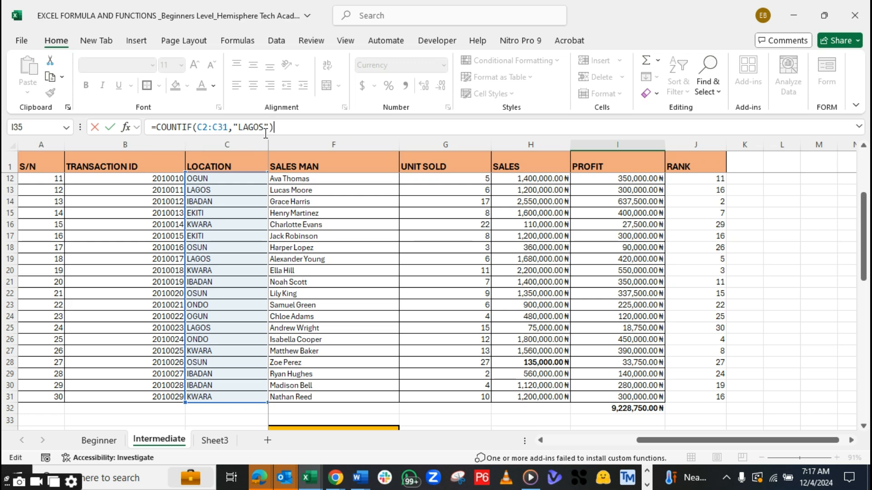
pyautogui.press('Return')
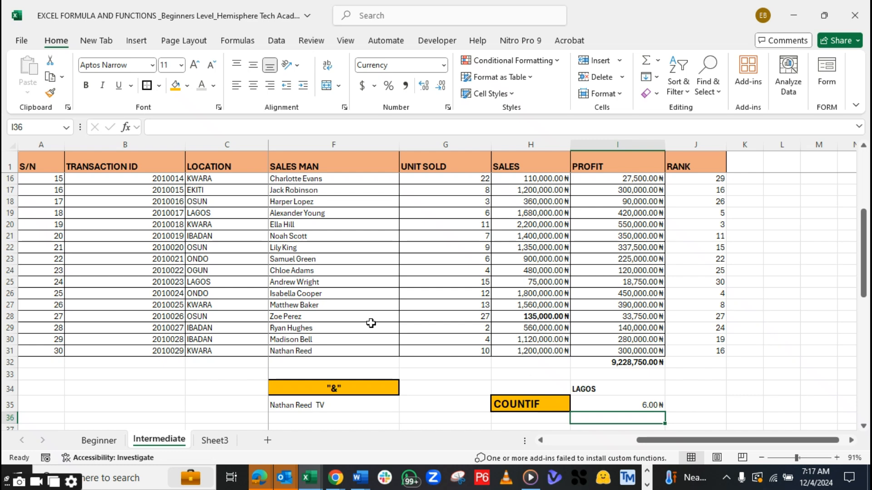
# Format the COUNTIF result in I35 as a Number without decimal places and make it bold
pyautogui.click(636, 405)
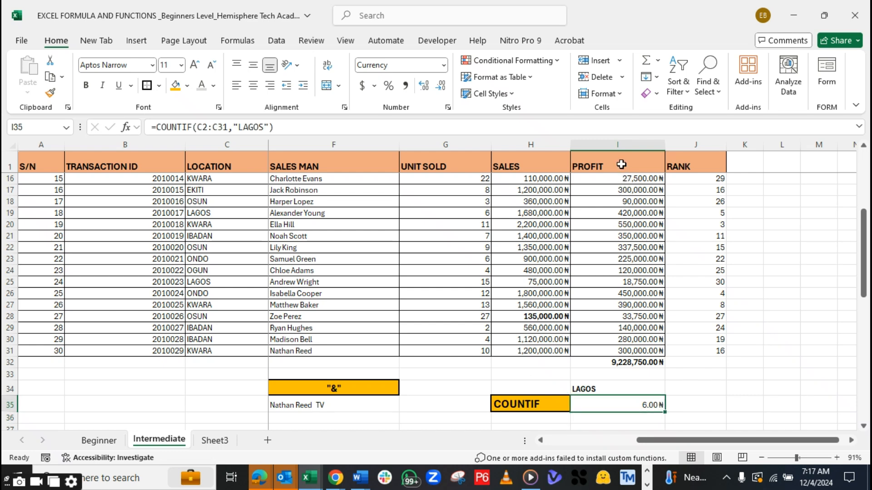
pyautogui.click(620, 142)
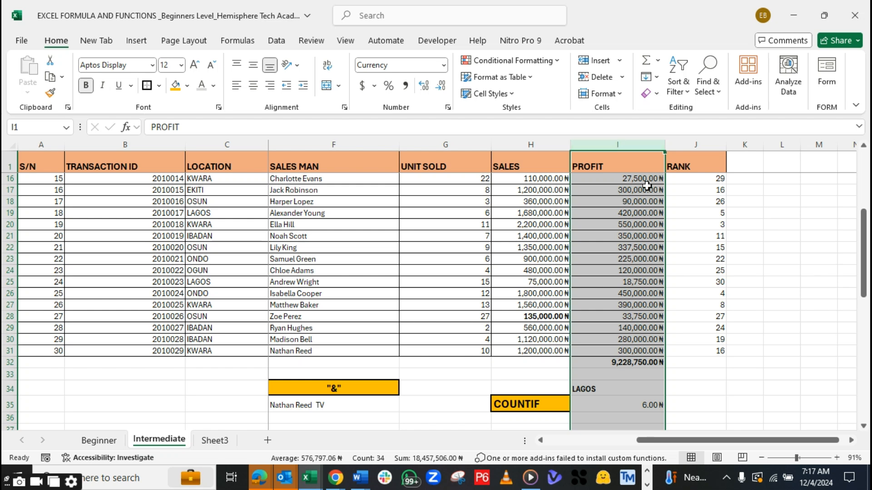
pyautogui.click(624, 407)
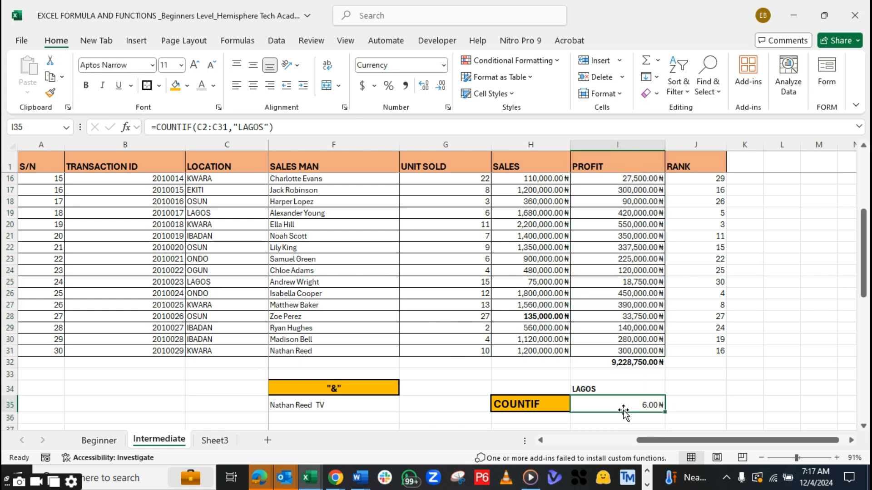
pyautogui.click(443, 65)
pyautogui.click(407, 121)
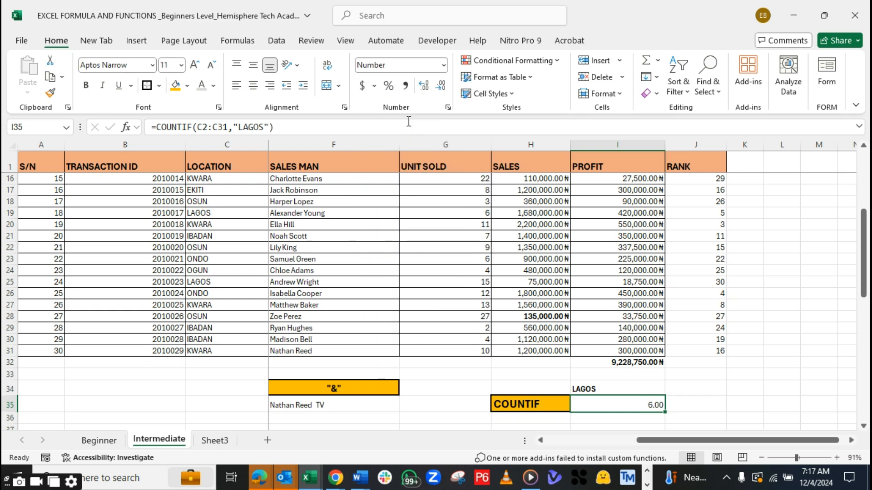
pyautogui.click(441, 91)
pyautogui.click(440, 91)
pyautogui.hotkey('ctrl', 'b')
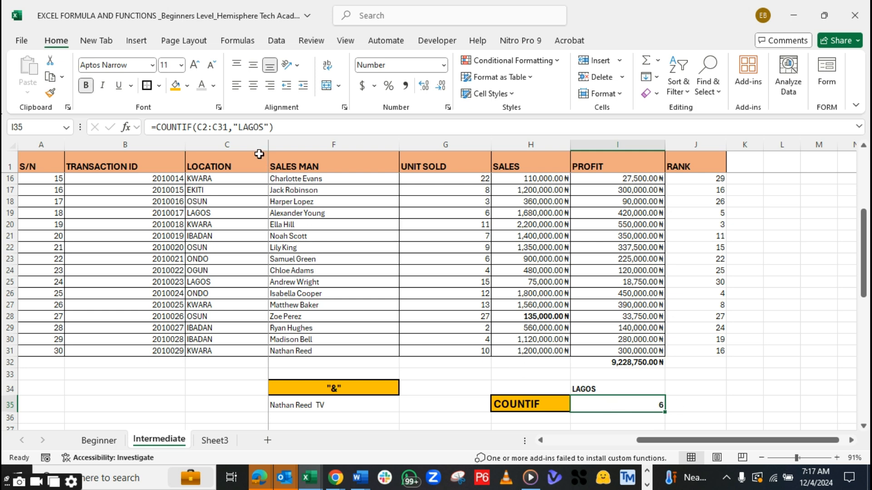
# Enlarge the COUNTIF result in I35 to font size 14 and outline the cell with a border
pyautogui.click(199, 66)
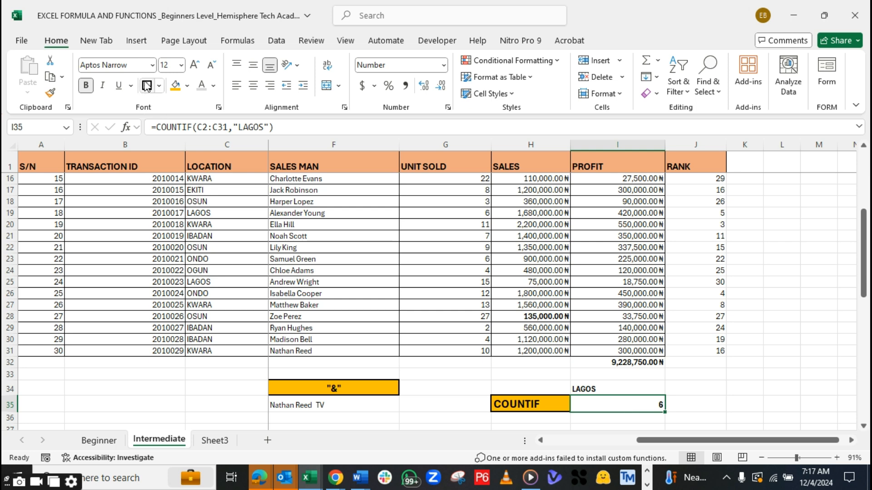
pyautogui.click(687, 406)
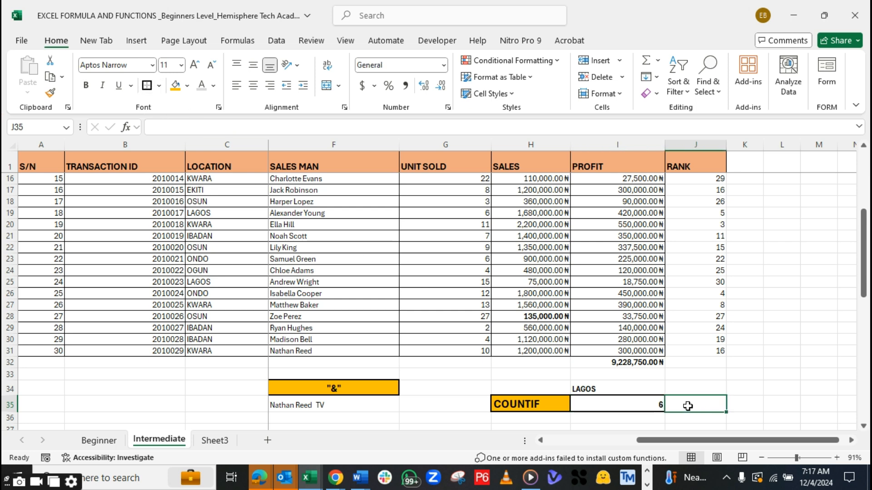
pyautogui.click(635, 410)
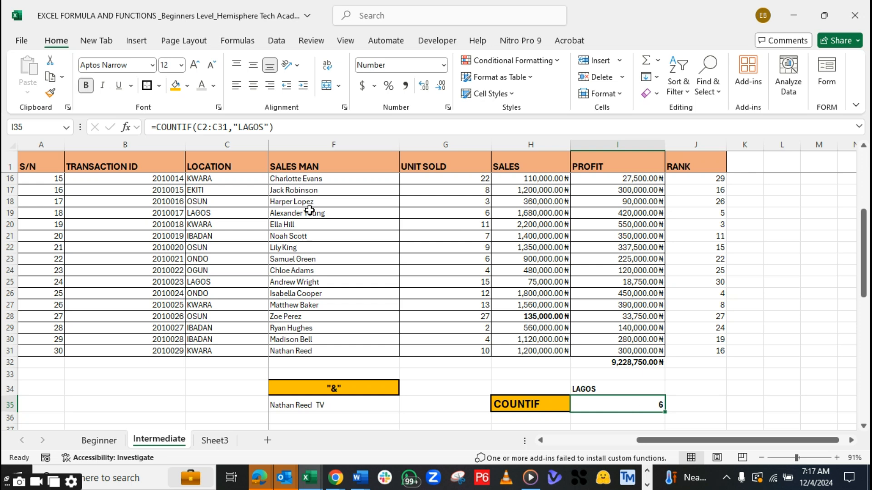
pyautogui.click(194, 64)
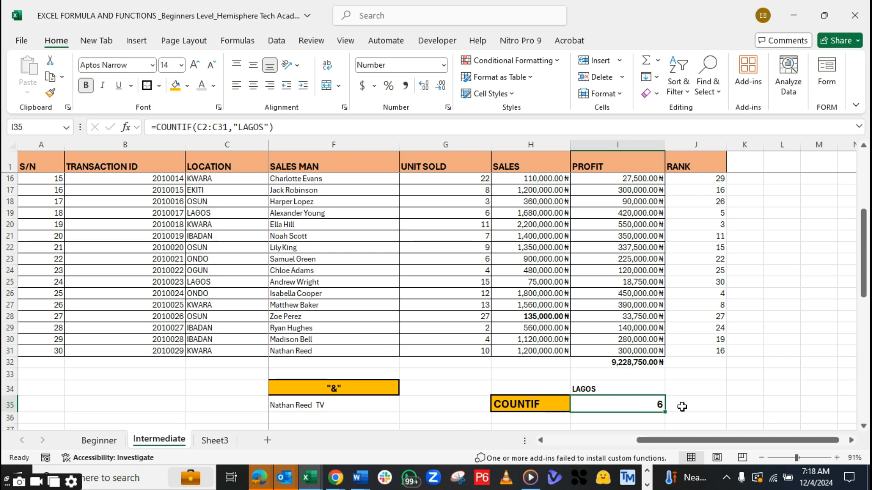
# Check the LAGOS entries one by one in the LOCATION column against the COUNTIF result
pyautogui.moveTo(868, 295); pyautogui.dragTo(866, 222)
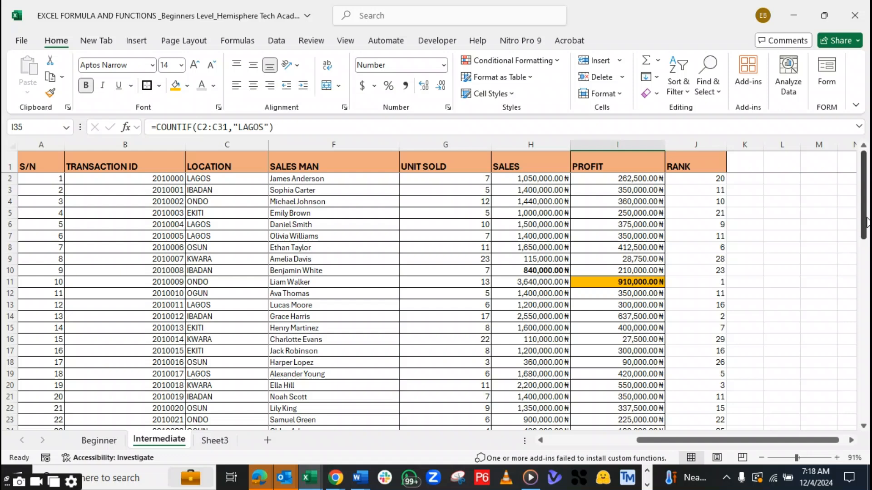
pyautogui.click(192, 177)
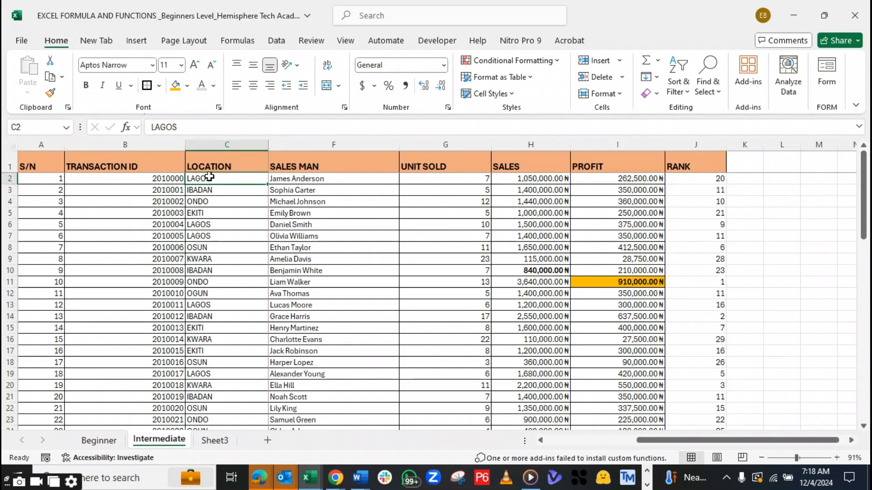
pyautogui.click(203, 224)
pyautogui.click(204, 235)
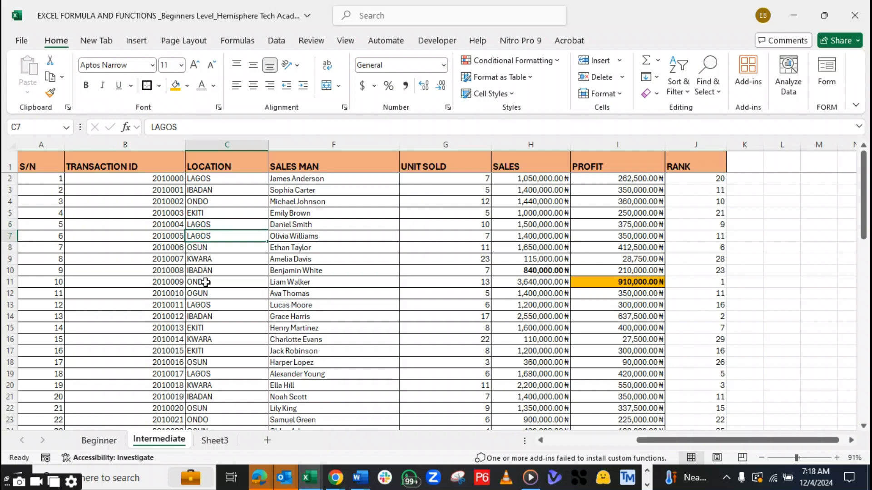
pyautogui.click(207, 304)
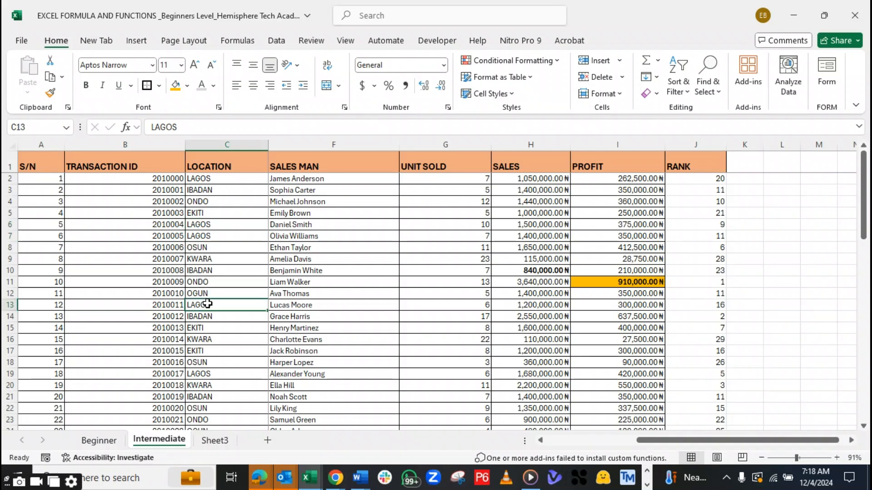
pyautogui.click(208, 374)
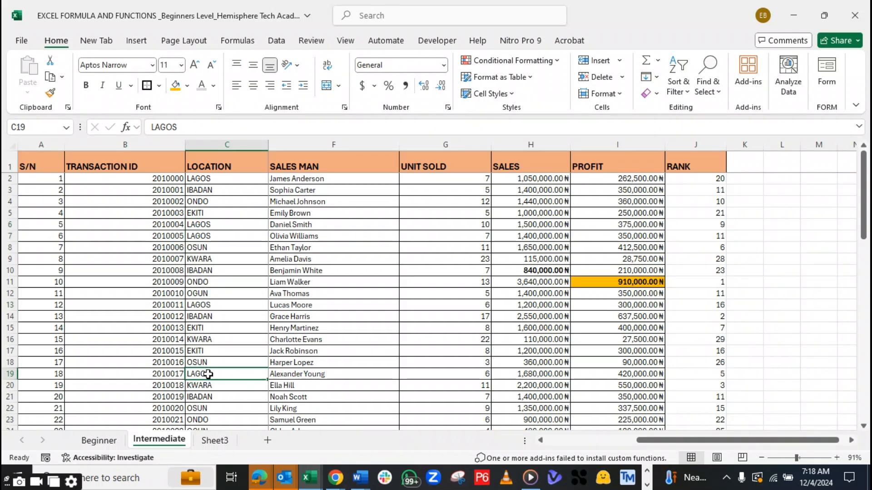
pyautogui.scroll(-2, 863, 427)
pyautogui.scroll(-2, 864, 427)
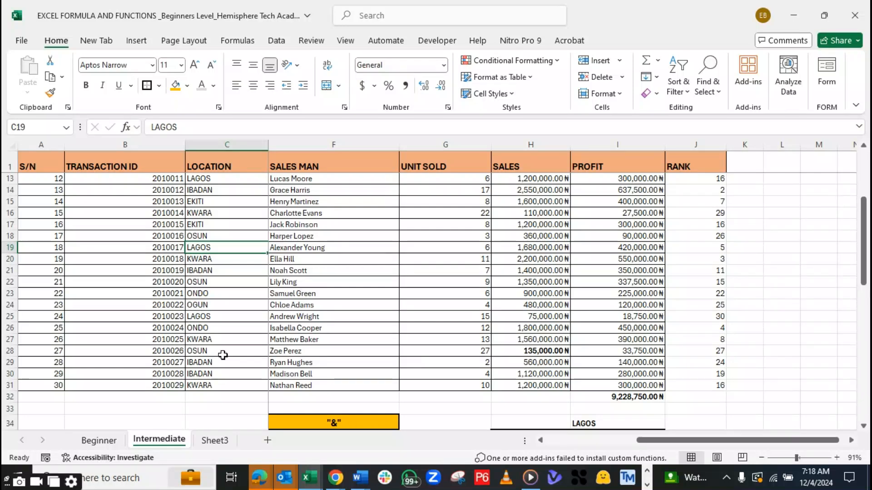
pyautogui.click(209, 319)
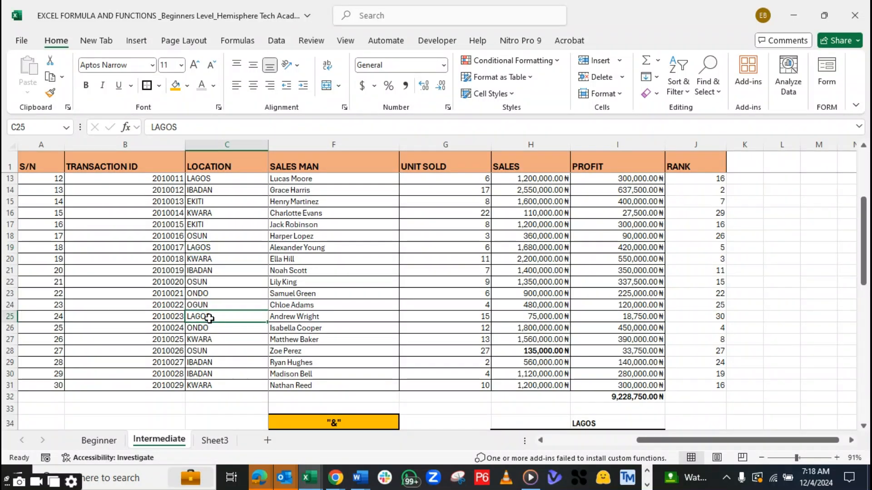
pyautogui.scroll(-7, 864, 299)
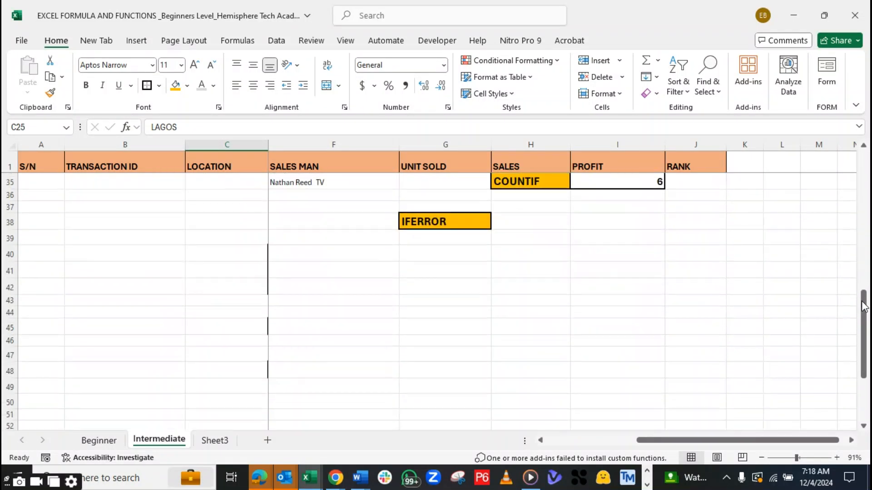
# Enter KWARA in cell J34 as the heading beside LAGOS
pyautogui.moveTo(864, 301); pyautogui.dragTo(866, 290)
pyautogui.click(716, 232)
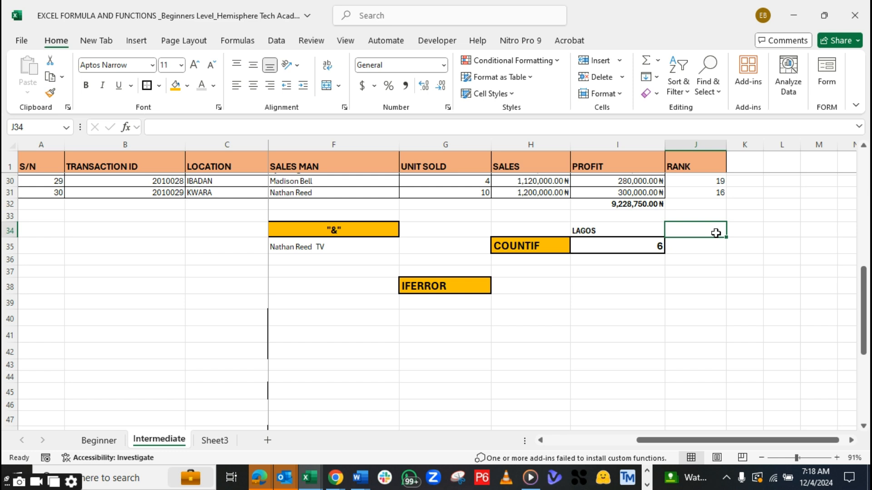
pyautogui.write('KWARA')
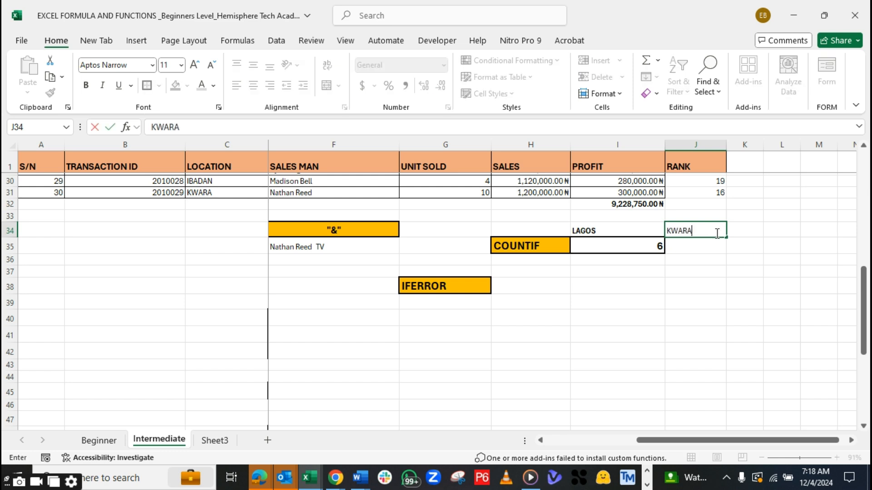
# Count the KWARA locations in cell J35 with the formula =COUNTIF(C2:C31,"KWARA")
pyautogui.click(695, 250)
pyautogui.write('=')
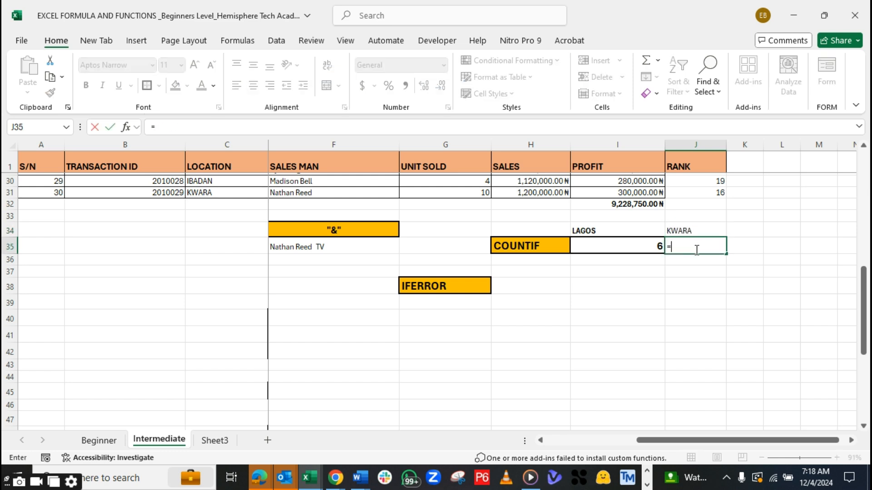
pyautogui.write('COUNTIF')
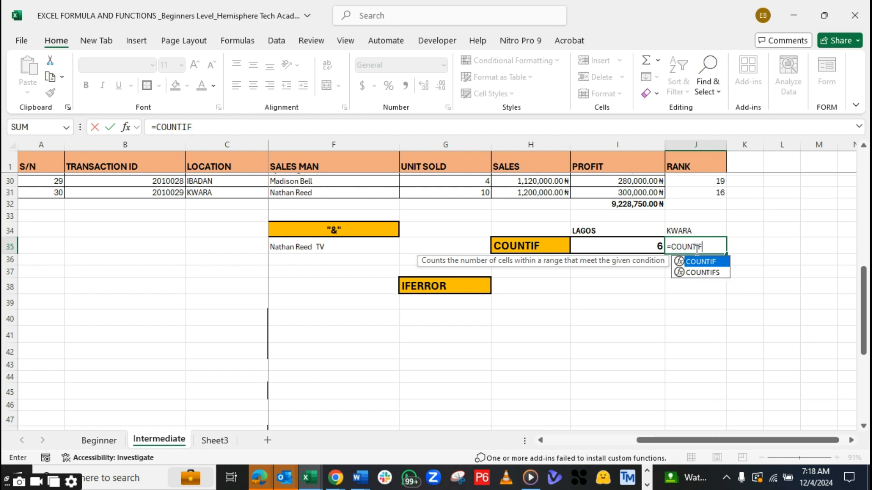
pyautogui.write('(')
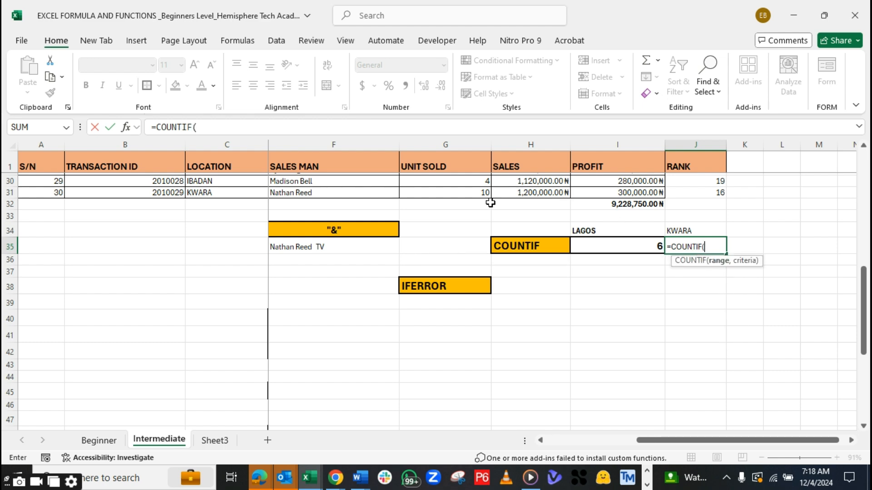
pyautogui.moveTo(211, 193)
pyautogui.mouseDown()
pyautogui.moveTo(219, 54)
pyautogui.moveTo(214, 181)
pyautogui.mouseUp()
pyautogui.write(',')
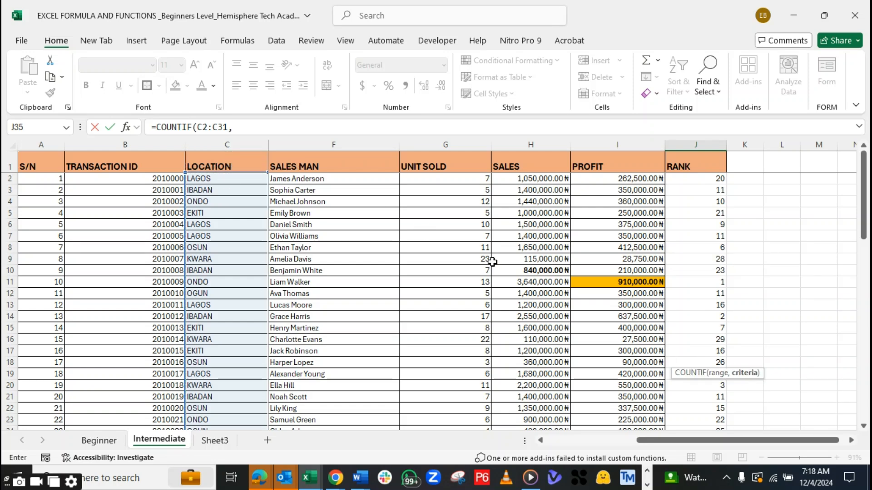
pyautogui.click(241, 130)
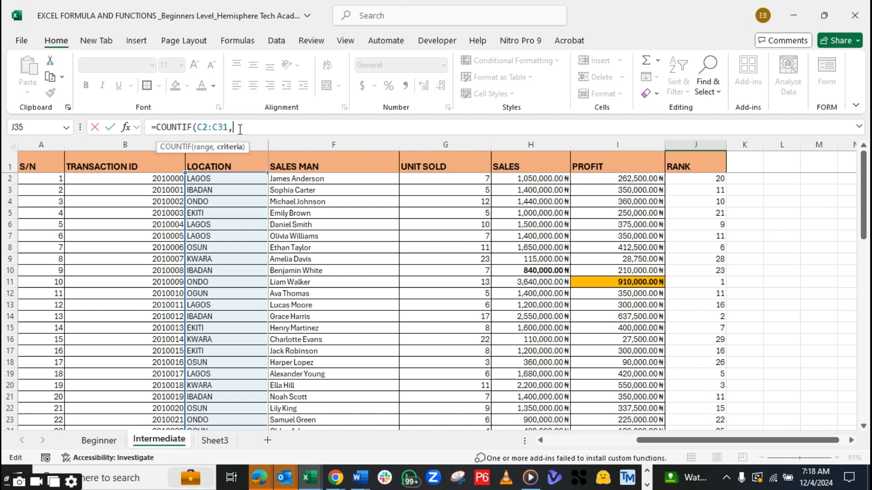
pyautogui.write('"')
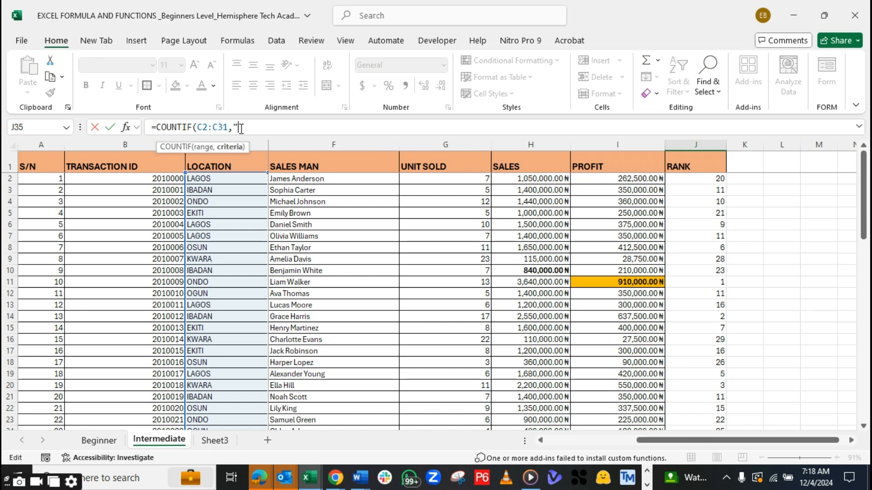
pyautogui.write('KWARA')
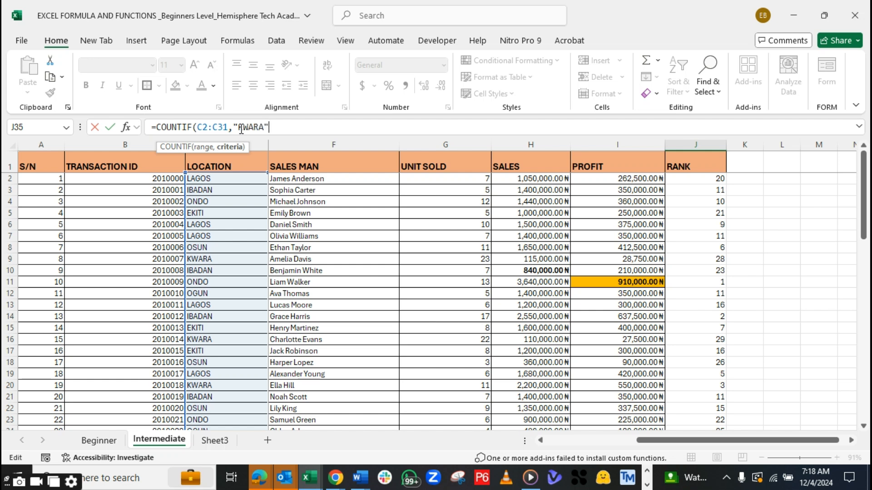
pyautogui.write('")')
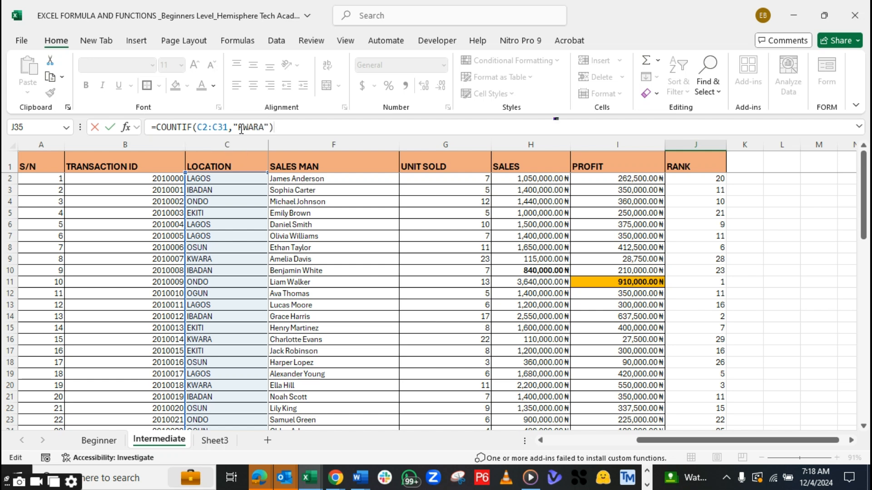
pyautogui.scroll(-5, 403, 265)
pyautogui.press('Return')
# Make the KWARA count in J35 bold at font size 14 and outline the cell with a border
pyautogui.click(698, 404)
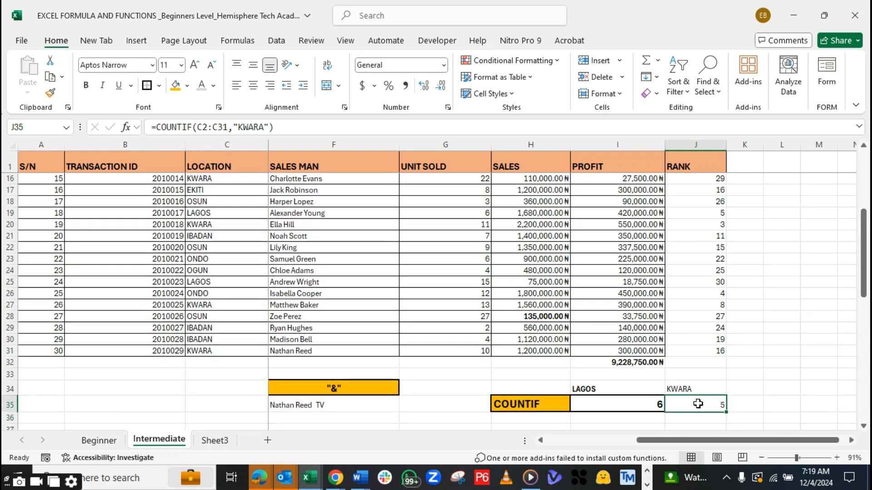
pyautogui.hotkey('ctrl', 'b')
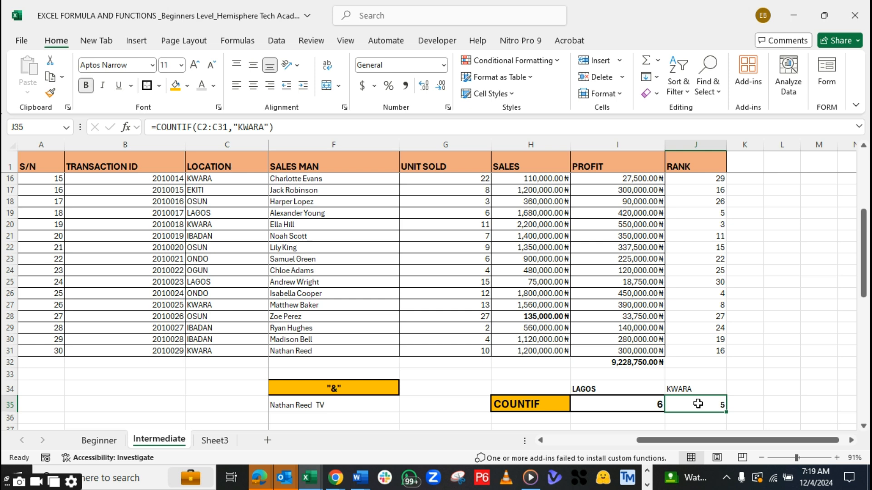
pyautogui.click(196, 68)
pyautogui.click(196, 68)
pyautogui.click(788, 385)
pyautogui.moveTo(865, 292); pyautogui.dragTo(865, 301)
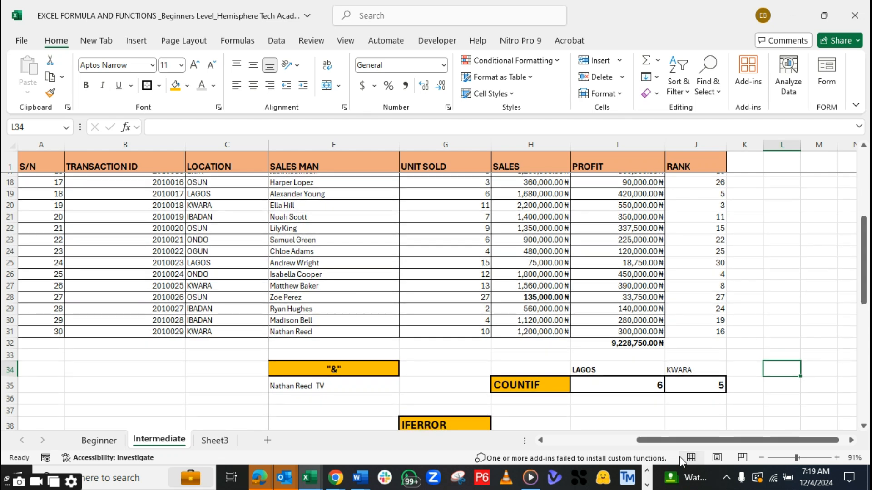
# Switch to Acrobat to review the Intermediate Level functions in DATA ANALYSIS FUNCTION AND FORMULAS_HTA.pdf, and return to the Excel formula workbook
pyautogui.click(647, 485)
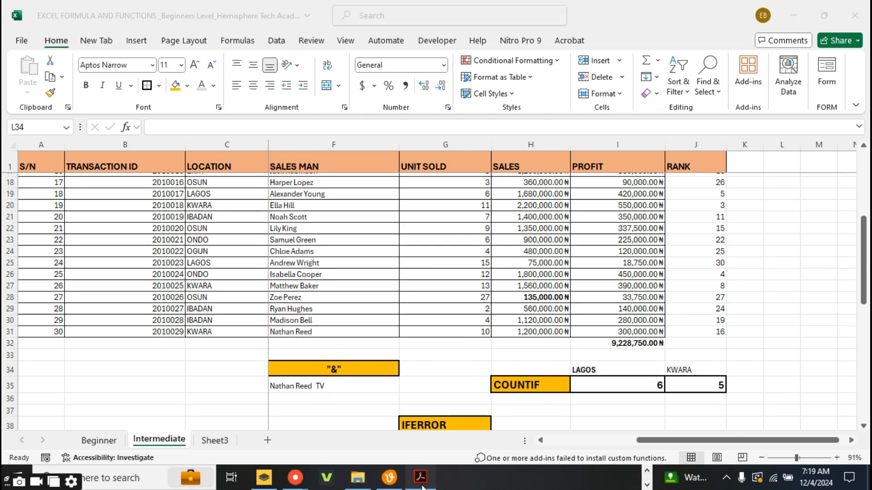
pyautogui.click(419, 478)
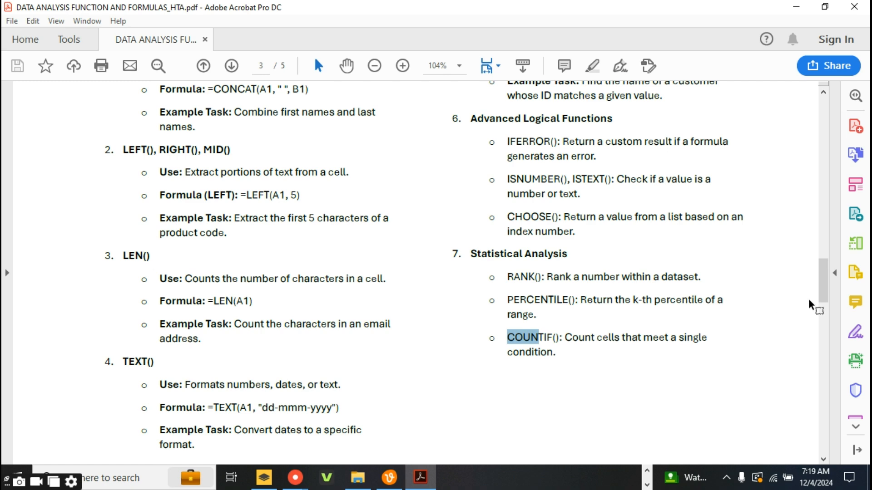
pyautogui.moveTo(824, 298); pyautogui.dragTo(823, 275)
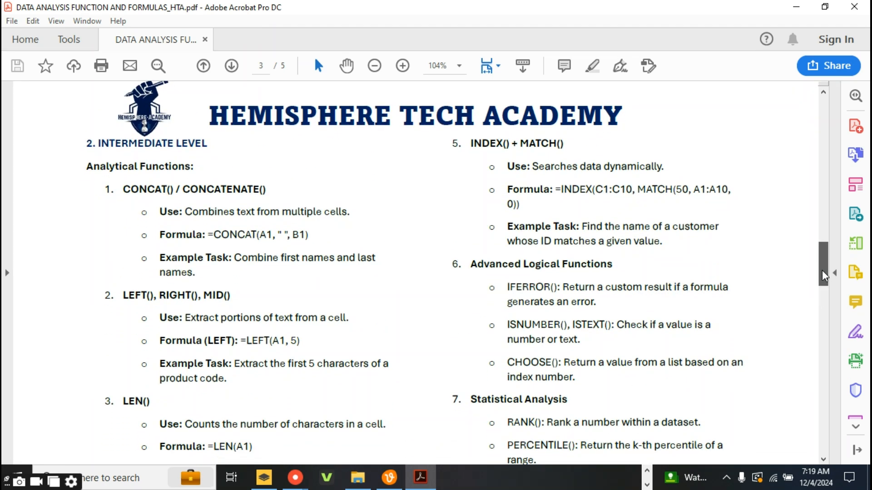
pyautogui.moveTo(824, 276); pyautogui.dragTo(815, 305)
pyautogui.click(647, 471)
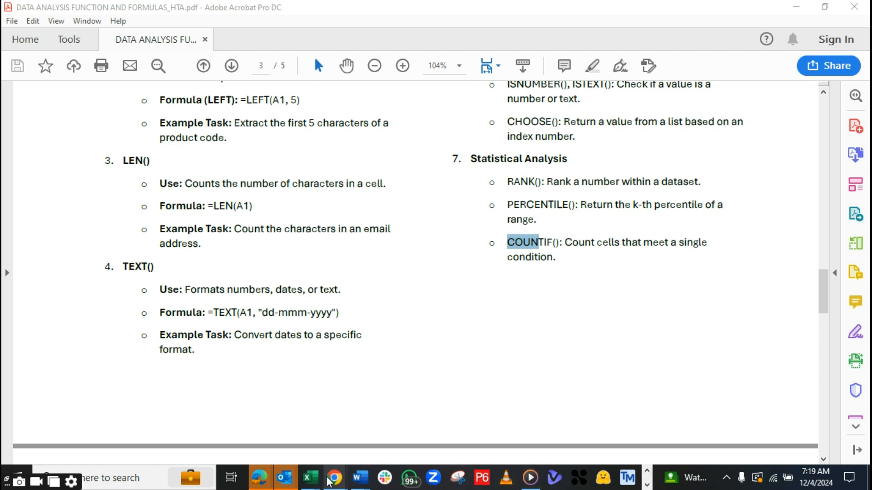
pyautogui.moveTo(319, 480)
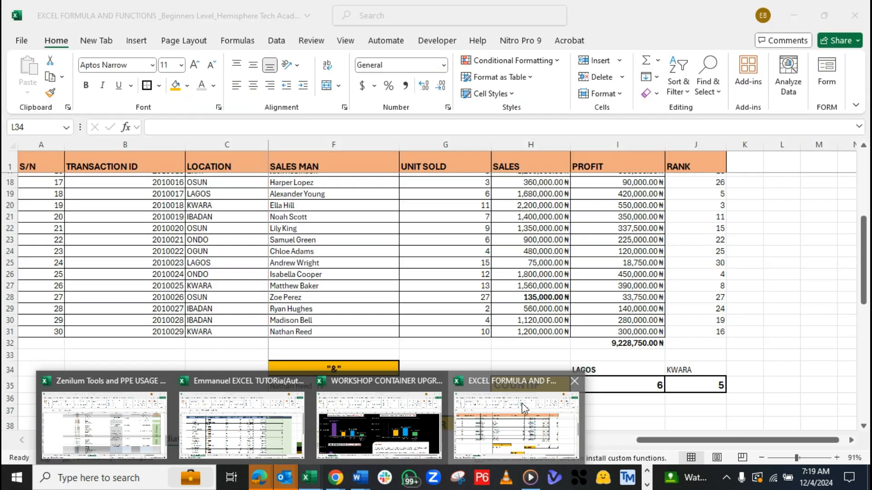
pyautogui.click(521, 403)
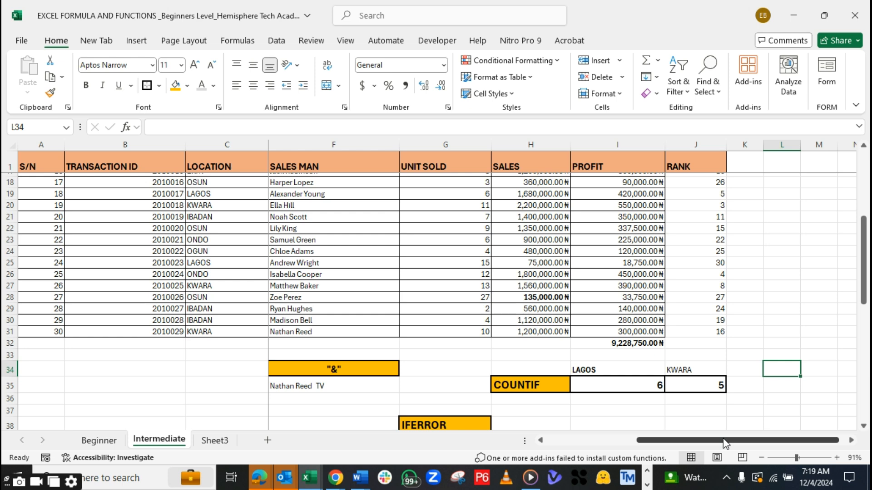
# Enter INDEX+MATCH in cell B34 as the heading for the lookup example and make it bold
pyautogui.moveTo(725, 442); pyautogui.dragTo(573, 446)
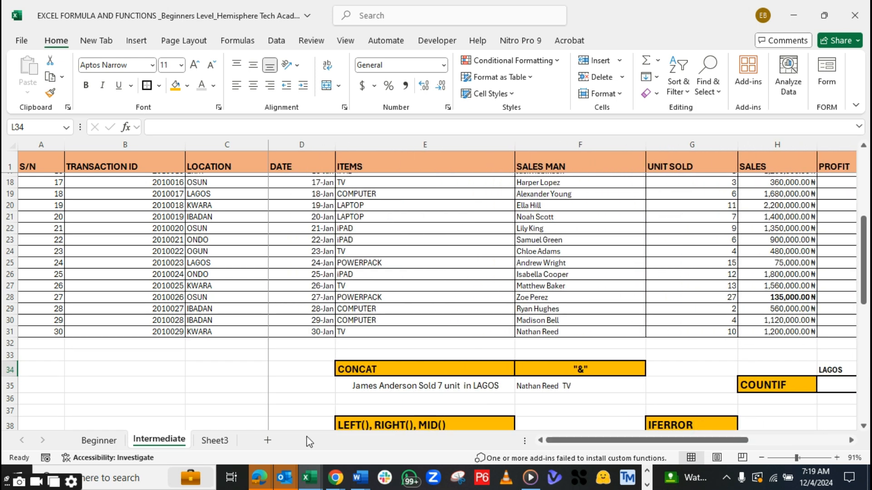
pyautogui.click(88, 369)
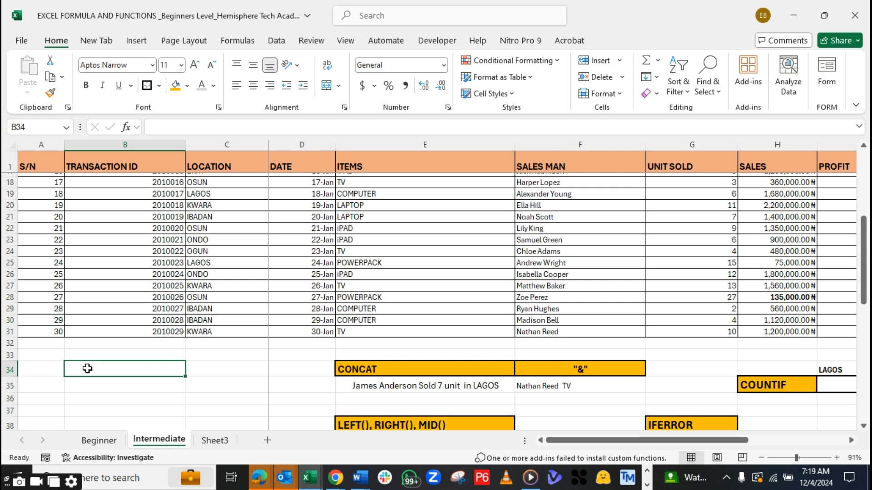
pyautogui.write('MA')
pyautogui.press('BackSpace')
pyautogui.press('BackSpace')
pyautogui.write('INDEX')
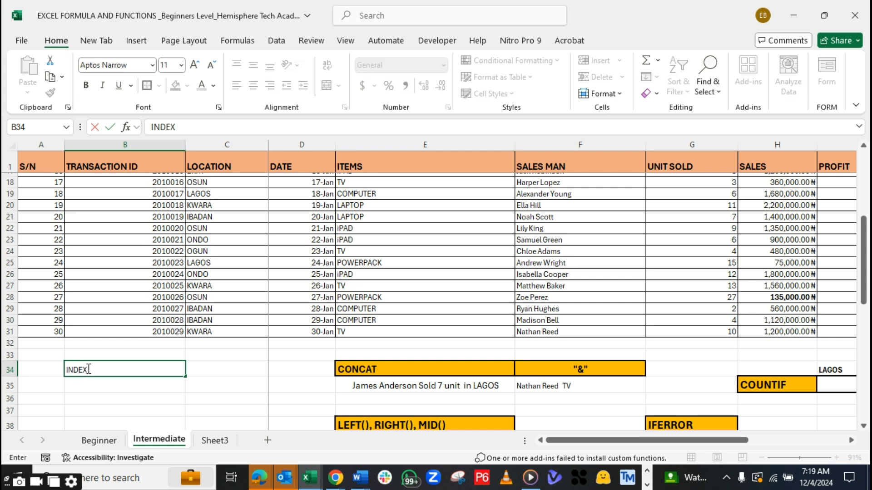
pyautogui.write('+MATCH')
pyautogui.press('Tab')
pyautogui.click(87, 369)
pyautogui.hotkey('ctrl', 'b')
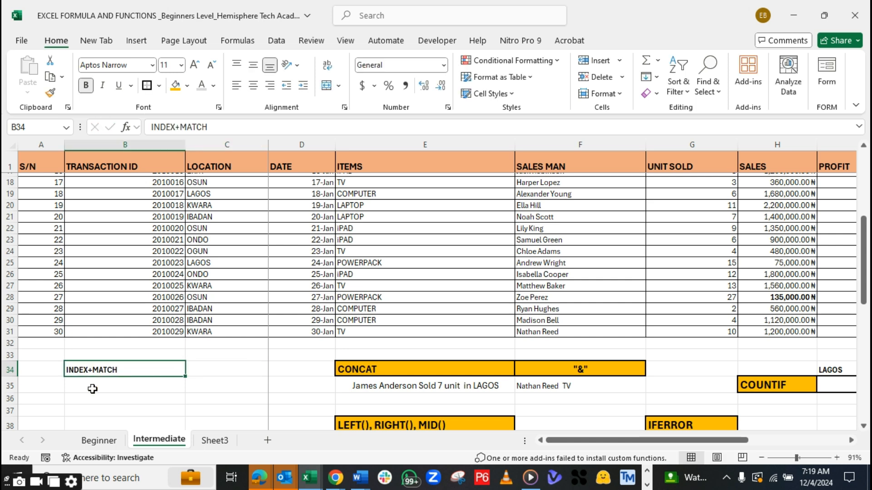
# Examine the S/N and TRANSACTION ID columns at the start of the sales table as candidates for the lookup key
pyautogui.click(98, 383)
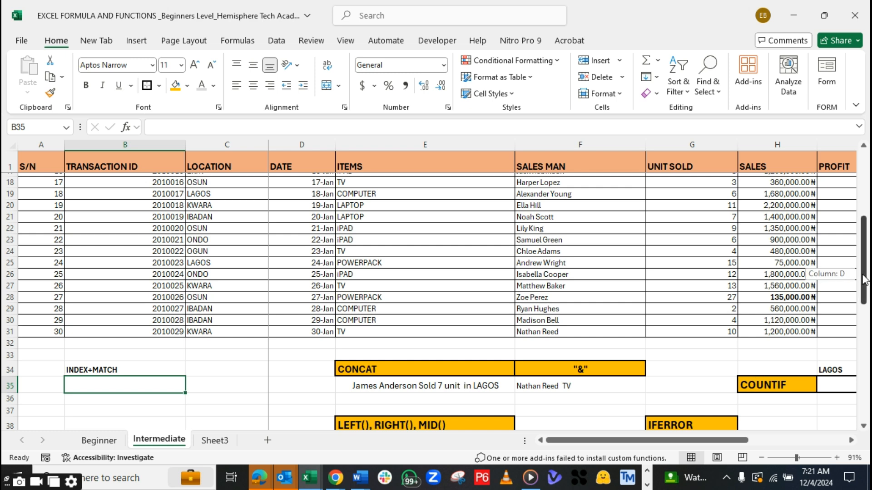
pyautogui.moveTo(864, 280); pyautogui.dragTo(864, 211)
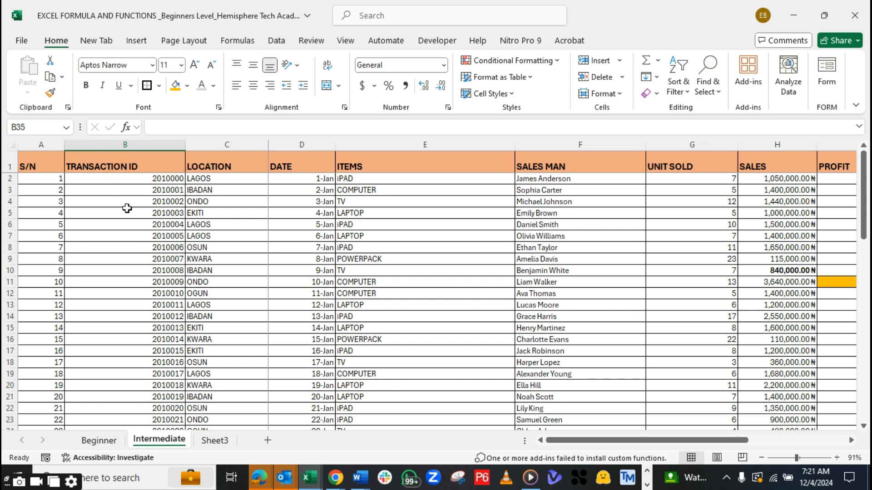
pyautogui.click(140, 179)
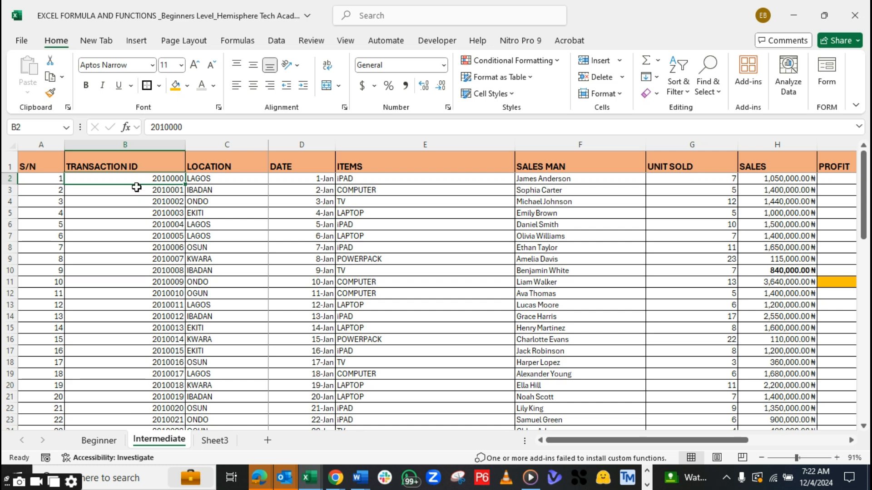
pyautogui.click(50, 178)
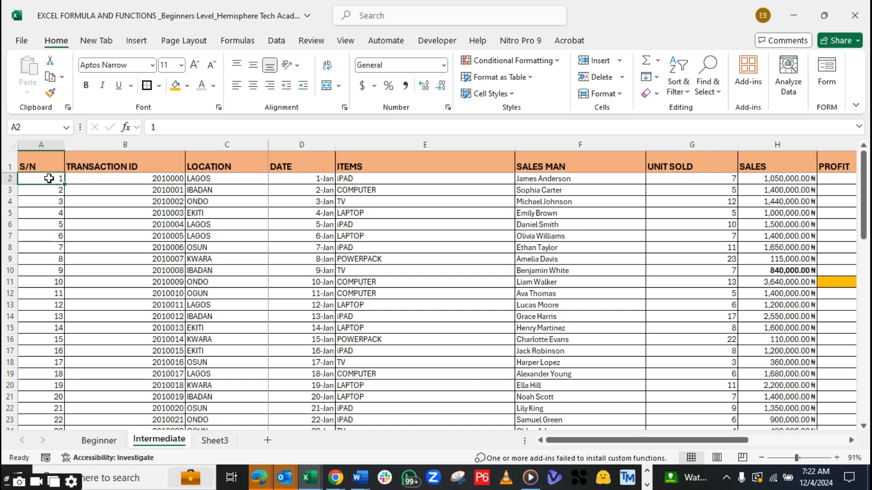
pyautogui.click(106, 176)
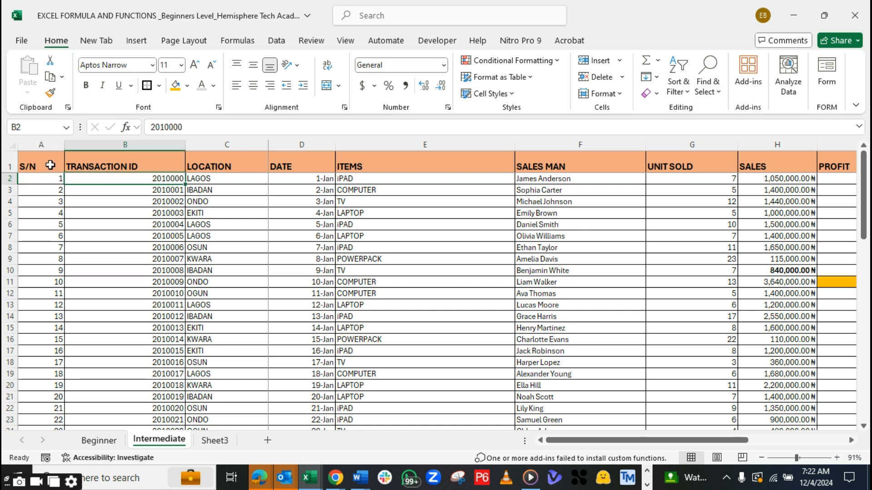
pyautogui.click(43, 146)
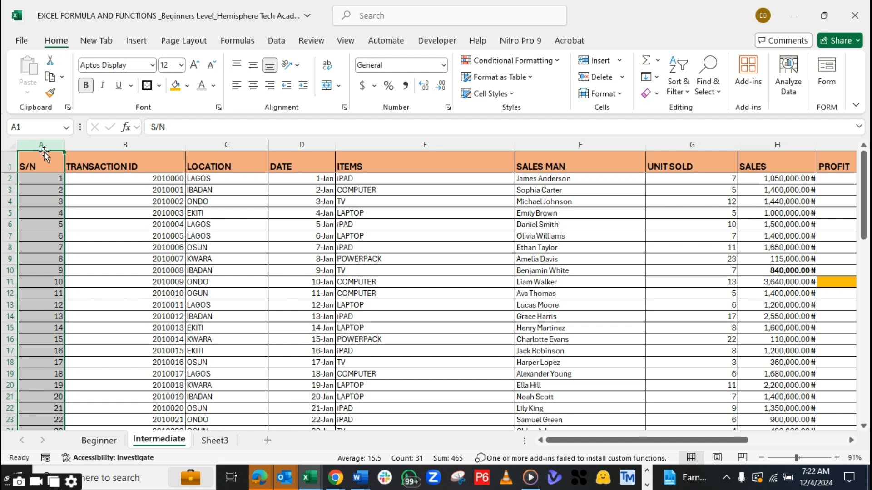
pyautogui.click(101, 176)
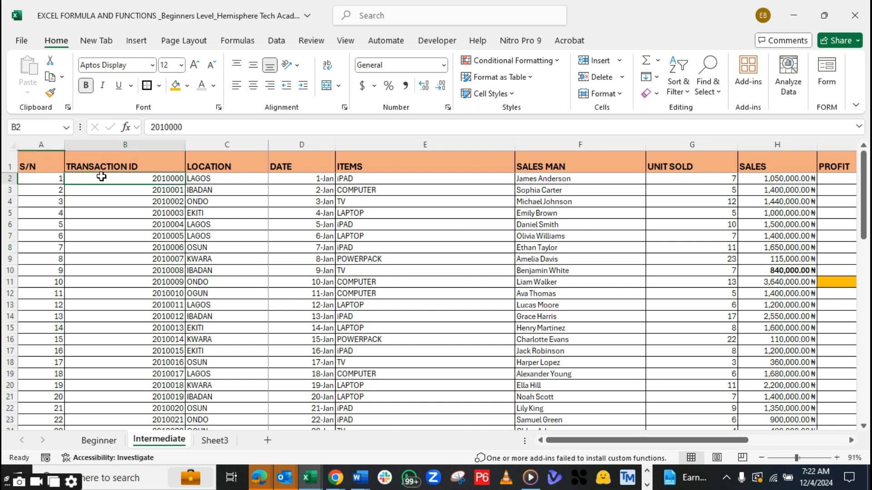
pyautogui.click(133, 190)
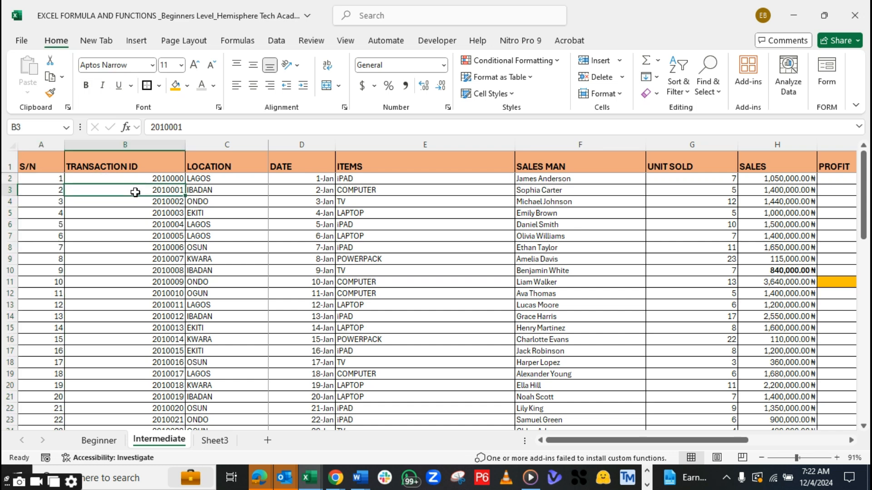
pyautogui.click(136, 204)
pyautogui.click(136, 226)
pyautogui.click(145, 255)
pyautogui.click(167, 328)
pyautogui.click(171, 369)
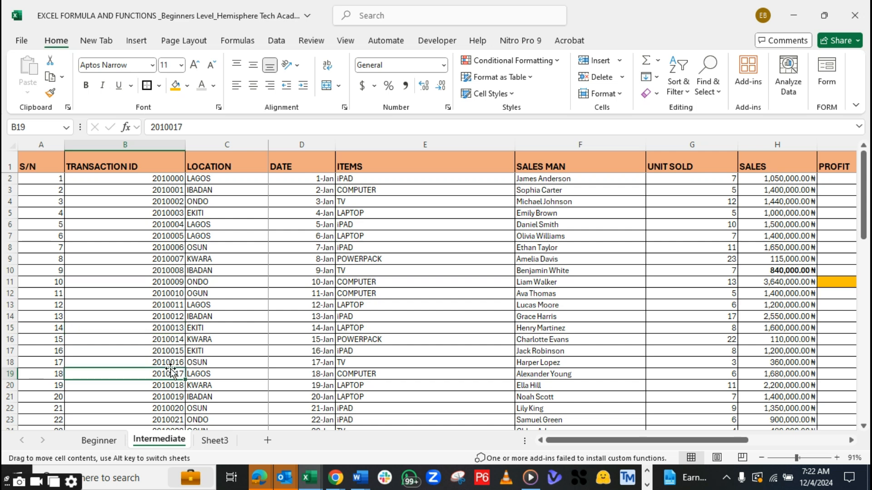
pyautogui.click(167, 388)
pyautogui.click(172, 411)
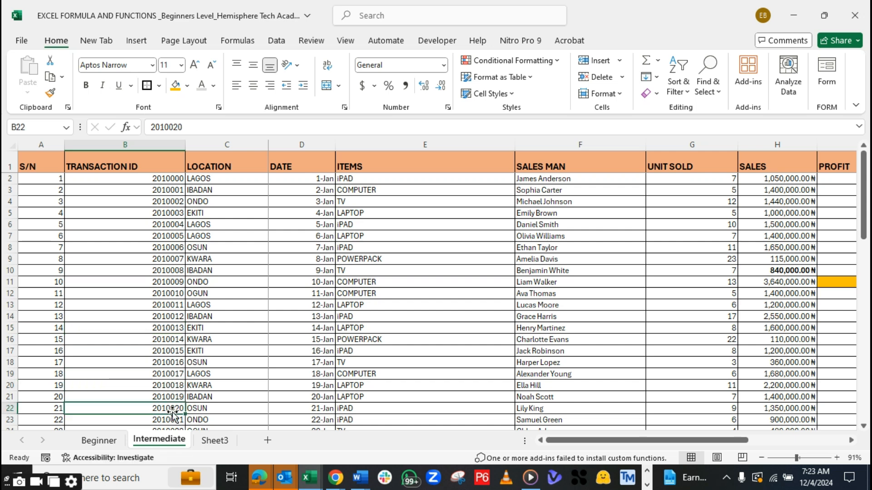
# Start an INDEX formula in cell B35 under the INDEX+MATCH heading, using the SALES MAN range F2:F31 as its array
pyautogui.moveTo(863, 213); pyautogui.dragTo(865, 272)
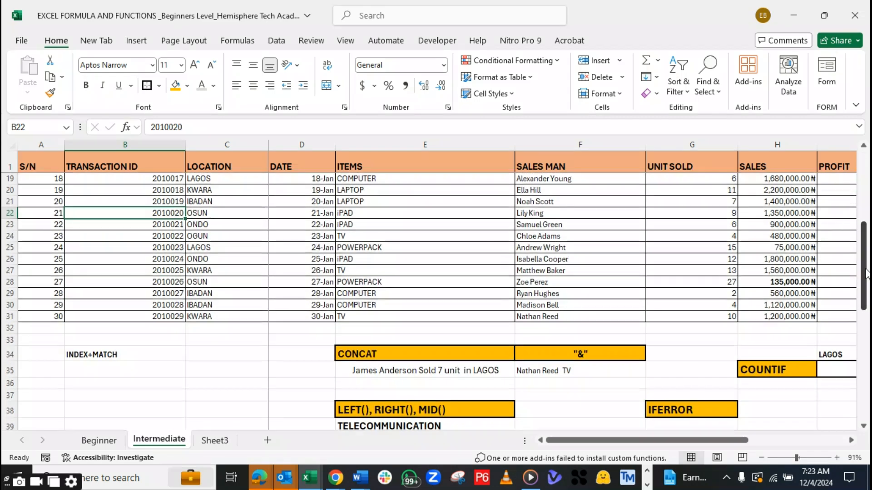
pyautogui.click(106, 377)
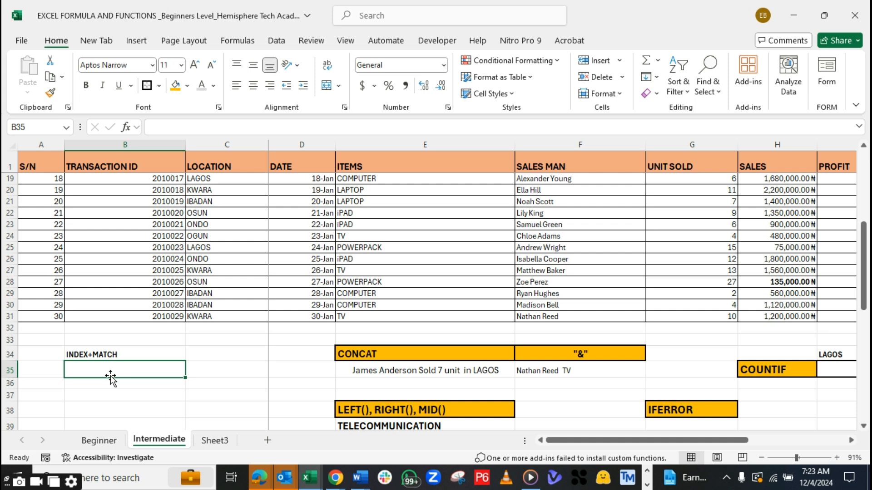
pyautogui.write('=')
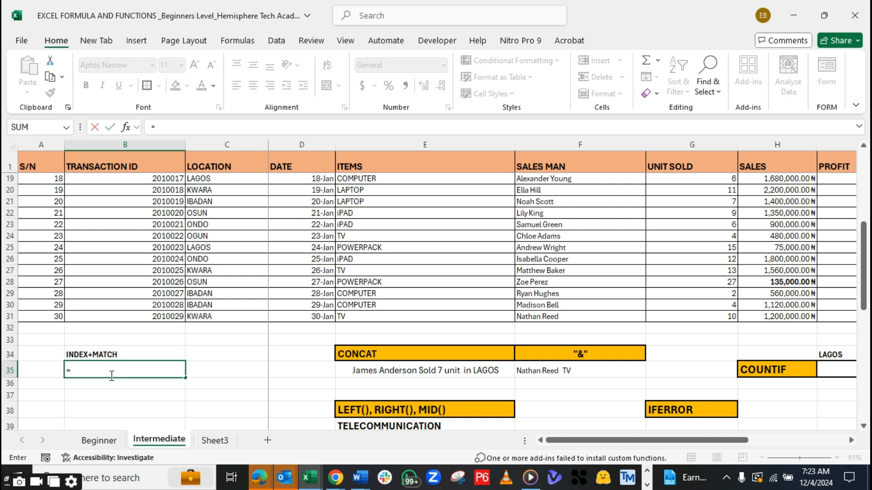
pyautogui.write('INDEX')
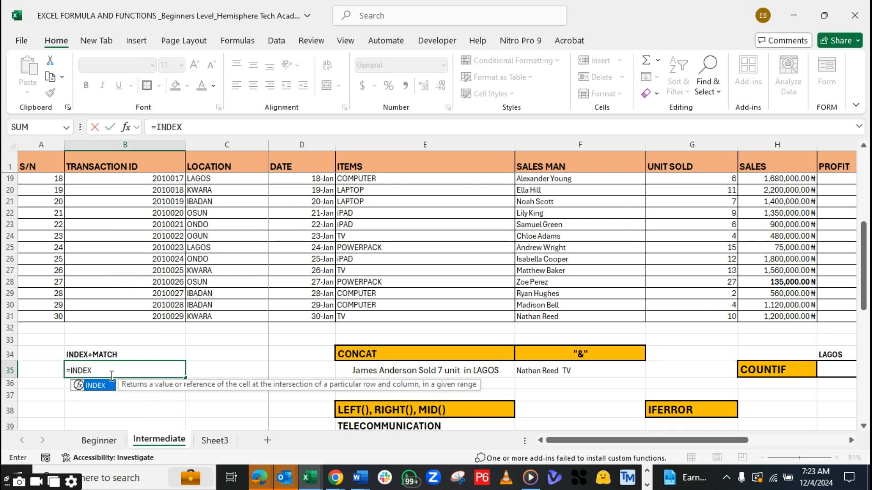
pyautogui.write('(')
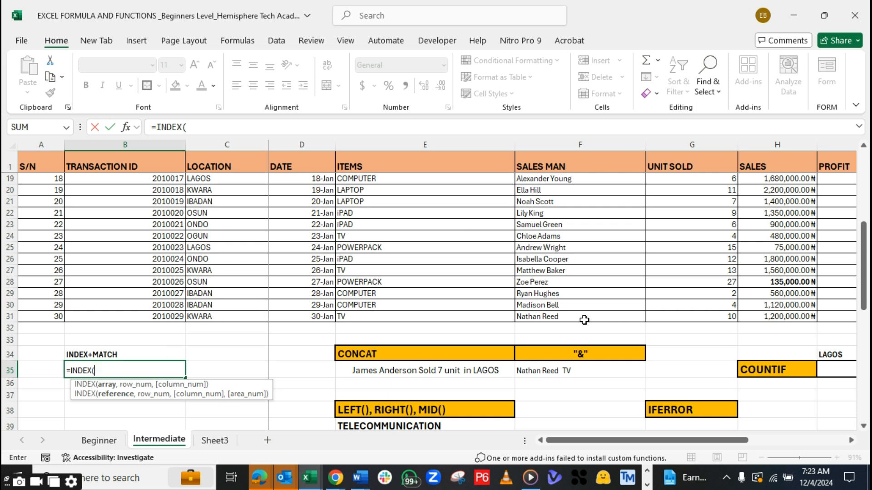
pyautogui.moveTo(563, 317); pyautogui.dragTo(544, 179)
pyautogui.click(222, 127)
pyautogui.write(',')
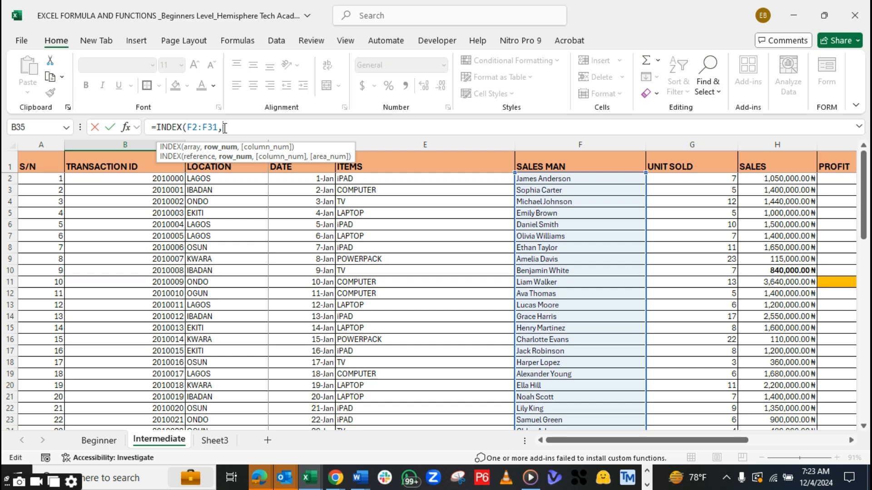
# Nest MATCH as the row argument, looking up 2010014 in the TRANSACTION ID range B2:B31 with match type 0, exact match
pyautogui.write('MATCH(')
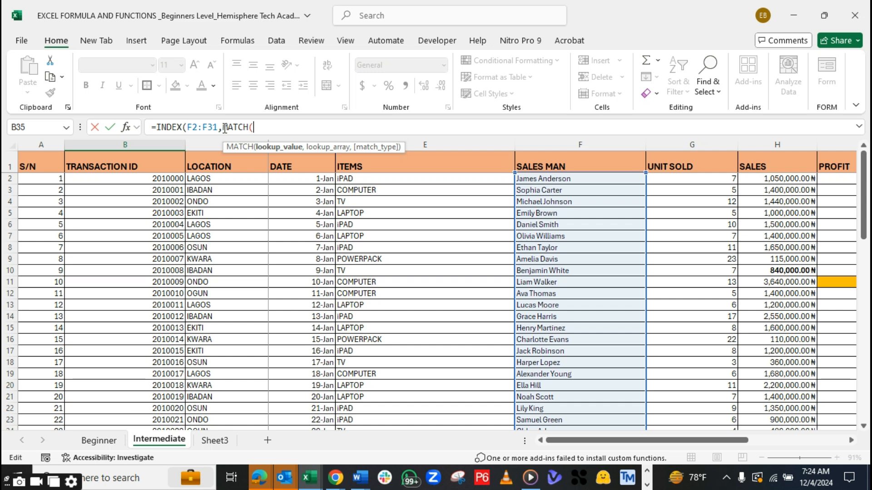
pyautogui.write('201')
pyautogui.write('00')
pyautogui.write('14,')
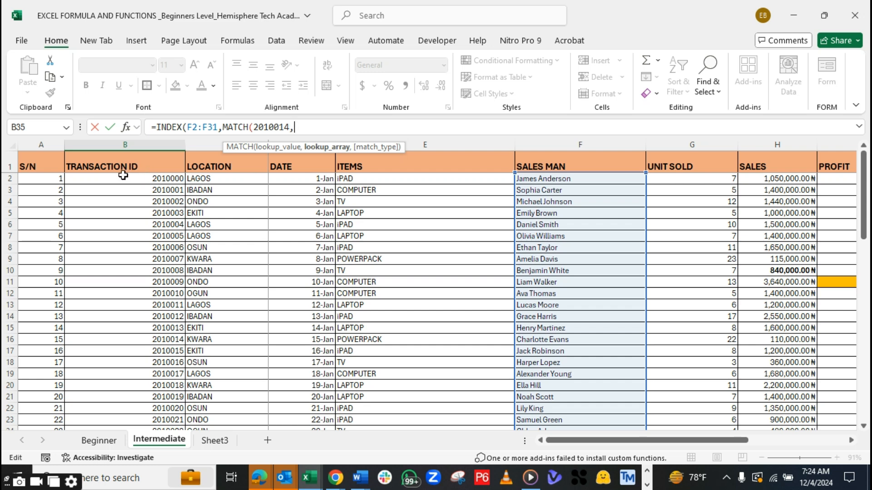
pyautogui.moveTo(121, 177); pyautogui.dragTo(132, 379)
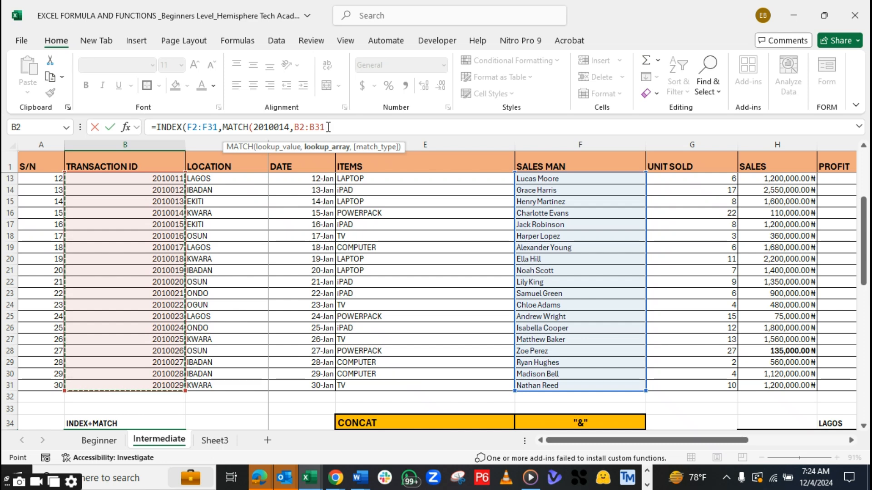
pyautogui.write(',')
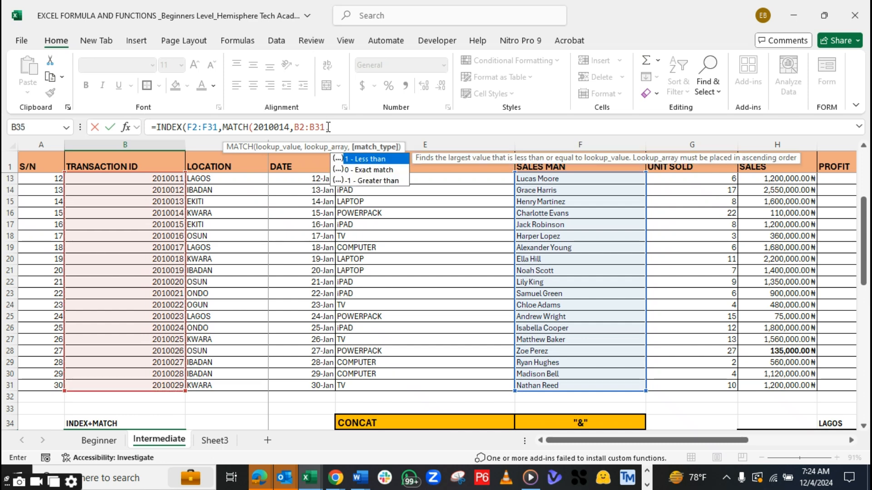
pyautogui.doubleClick(368, 170)
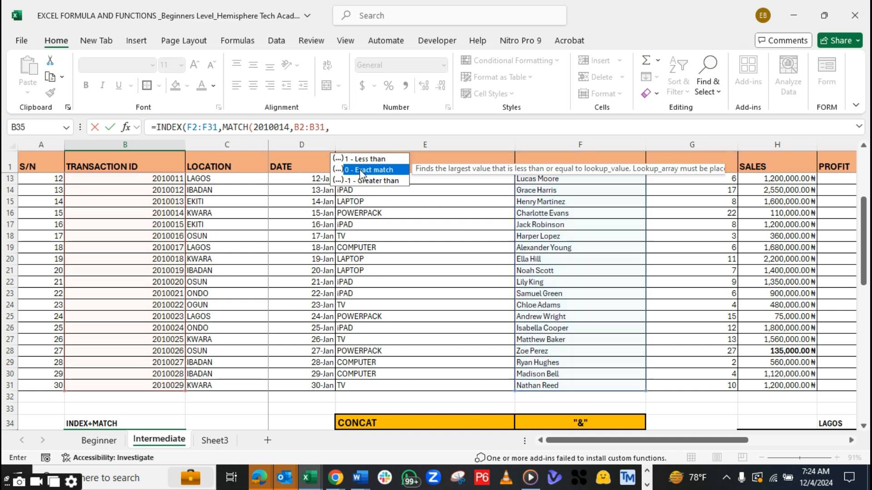
# Decline the suggested formula correction, add the two closing parentheses manually and commit =INDEX(F2:F31,MATCH(2010014,B2:B31,0)) in B35
pyautogui.press('Return')
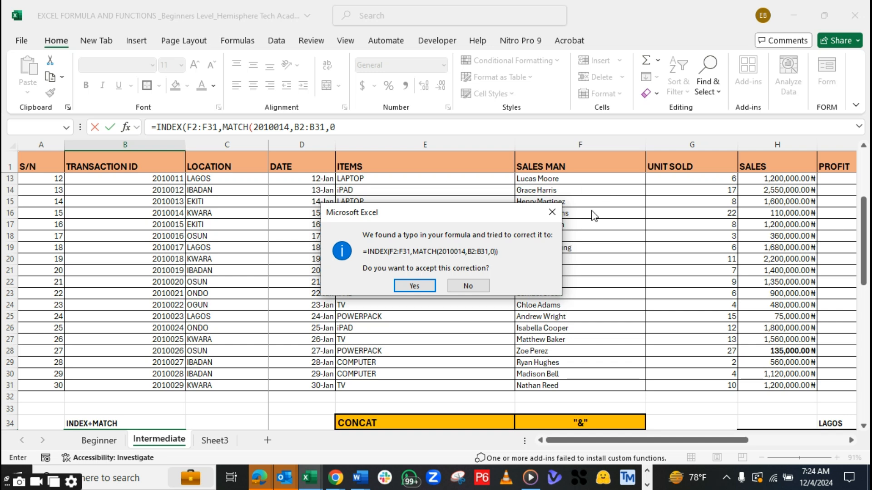
pyautogui.click(551, 212)
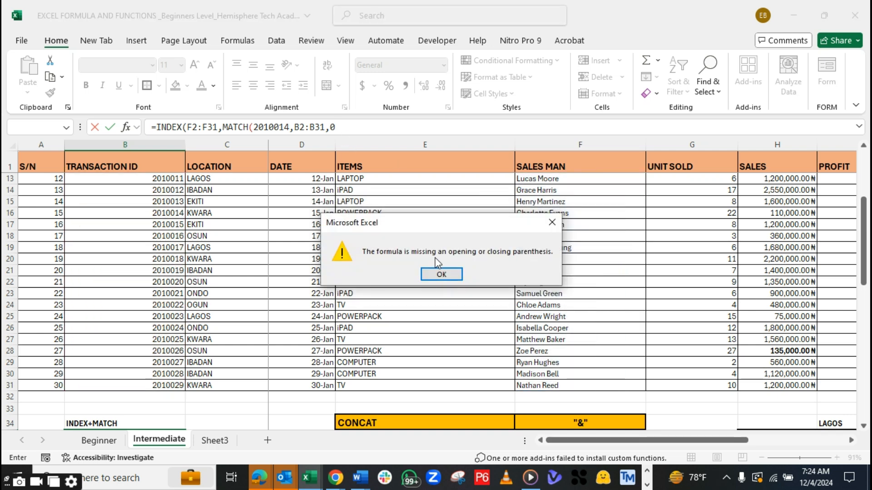
pyautogui.press('Return')
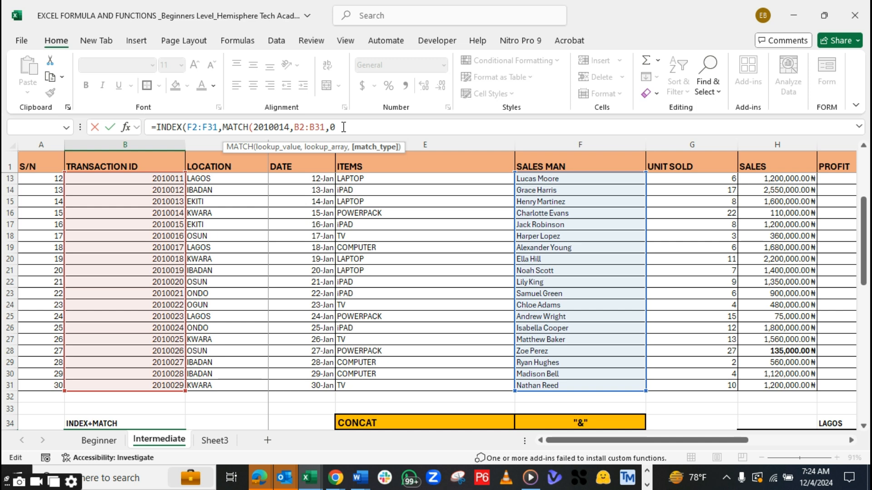
pyautogui.write(')')
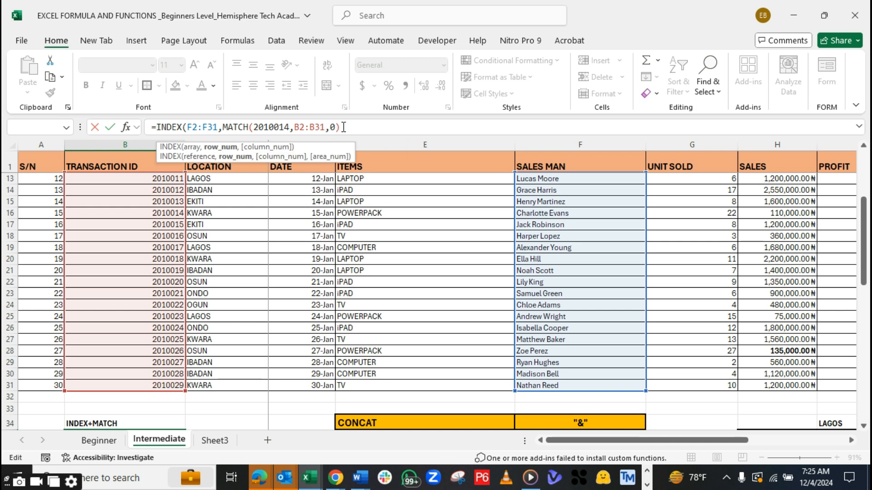
pyautogui.write(')')
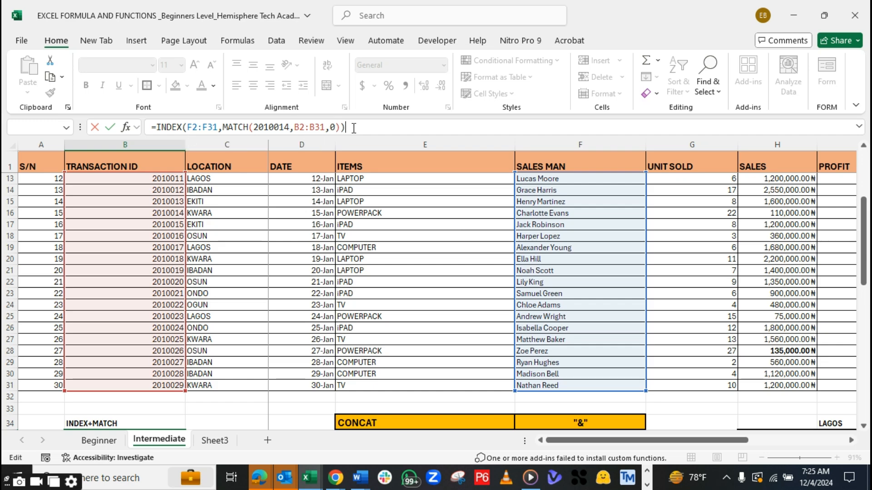
pyautogui.press('Return')
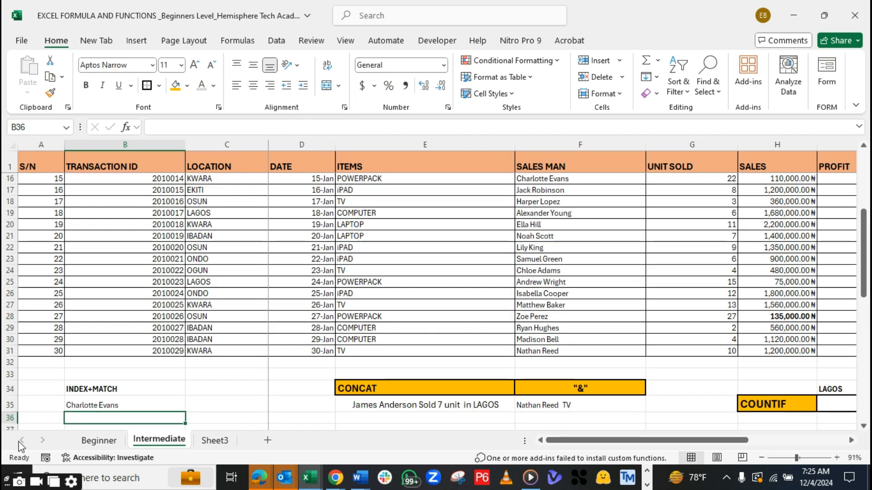
# Make the INDEX+MATCH result in cell B35 bold
pyautogui.click(72, 405)
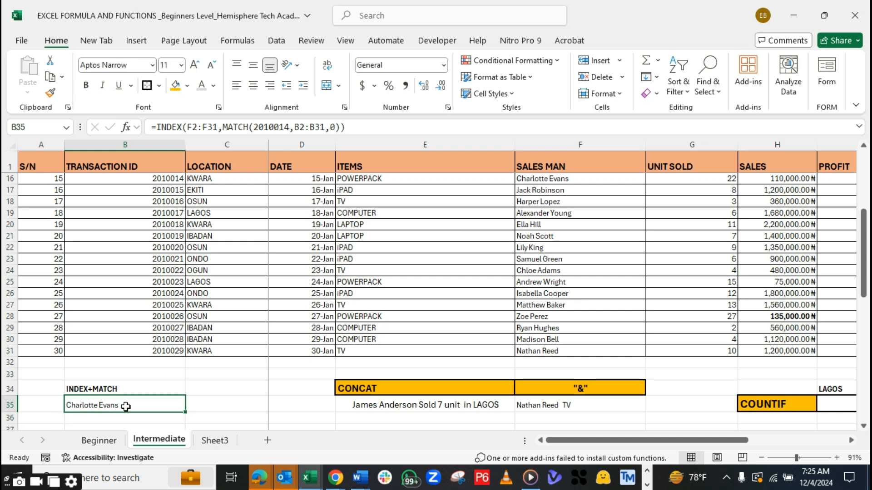
pyautogui.hotkey('ctrl', 'b')
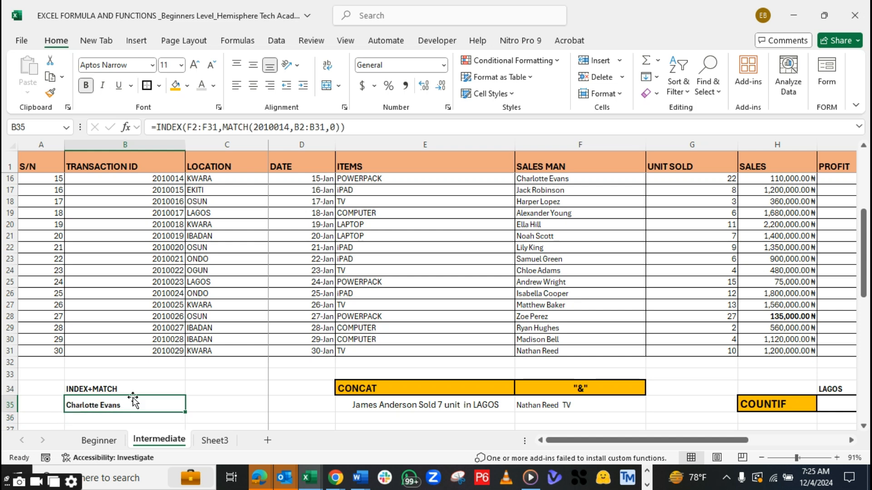
pyautogui.click(31, 403)
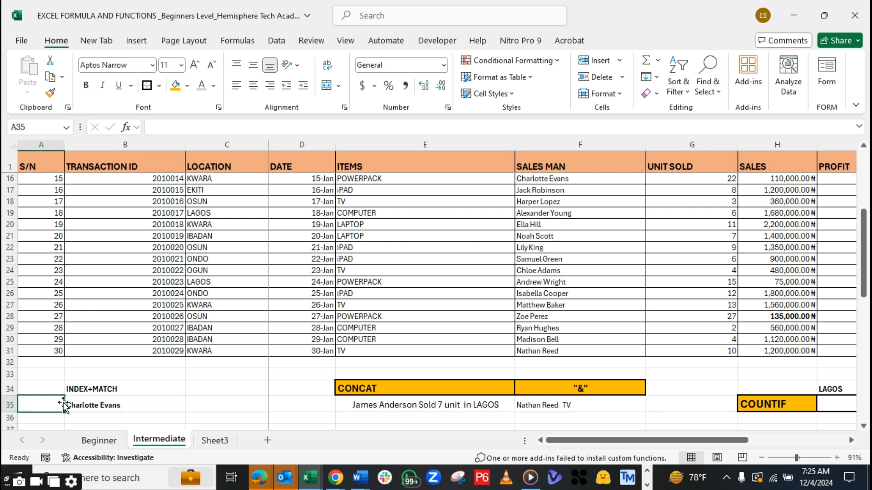
pyautogui.click(79, 403)
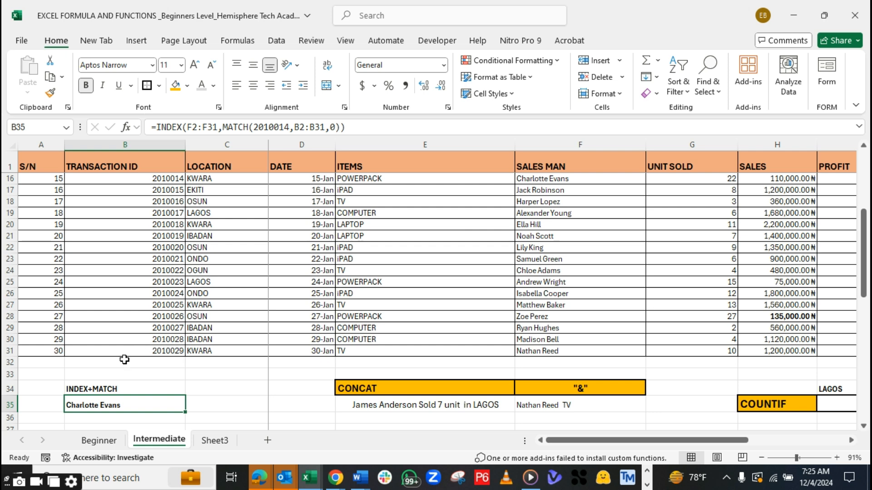
# Enter the looked-up transaction ID 2010014 in cell A35 beside the result and make it bold
pyautogui.click(50, 406)
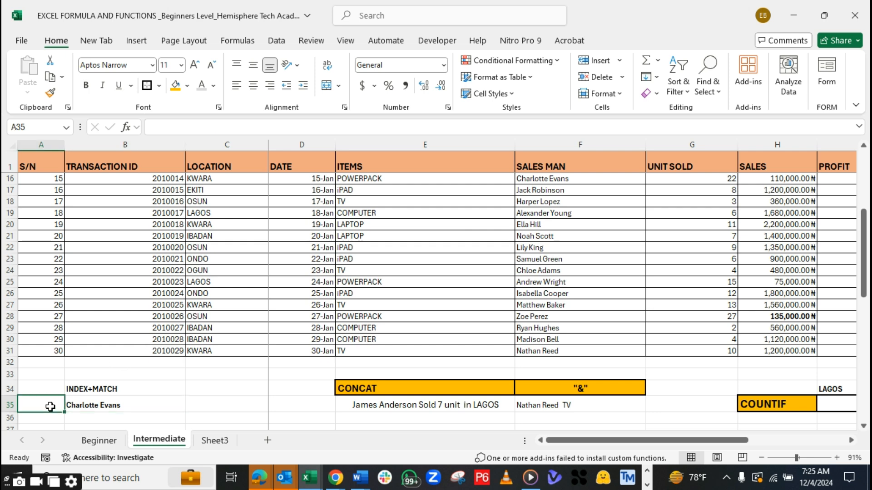
pyautogui.write('2010014')
pyautogui.press('Tab')
pyautogui.click(51, 406)
pyautogui.hotkey('ctrl', 'b')
pyautogui.write('B')
pyautogui.hotkey('ctrl', 'z')
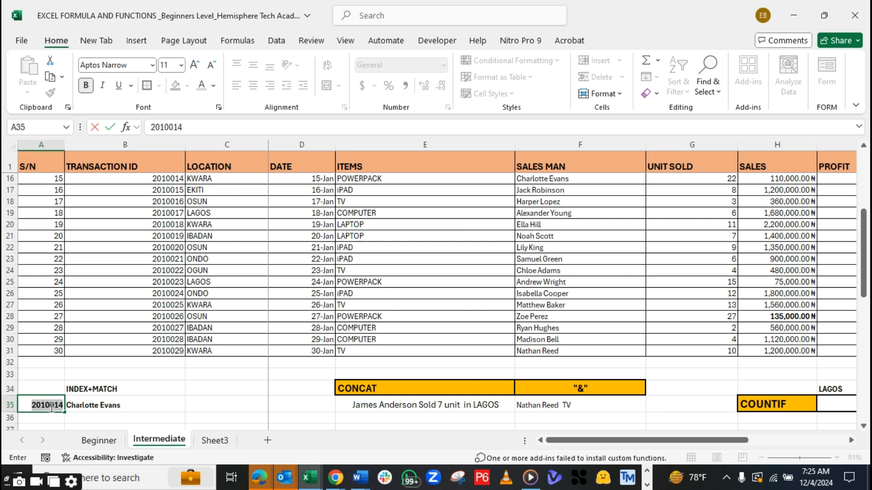
# Highlight the matching transaction ID in cell B16 and its salesman in cell F16 with the orange fill colour
pyautogui.click(91, 412)
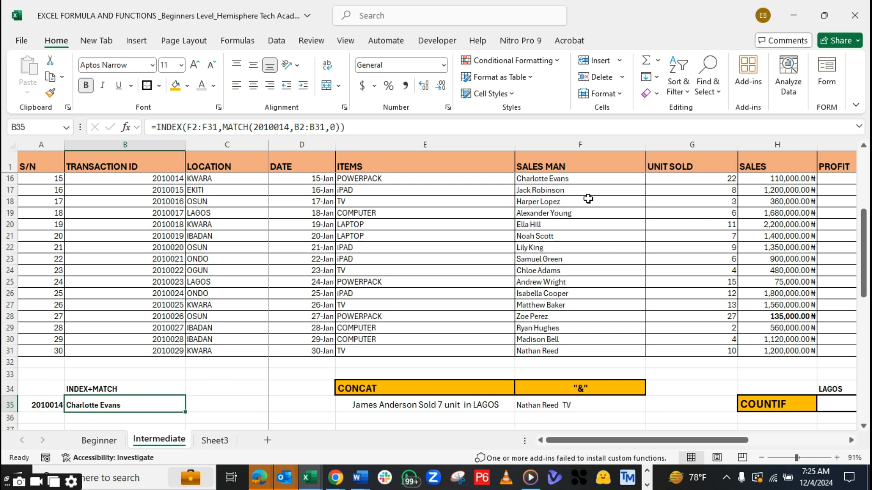
pyautogui.click(572, 178)
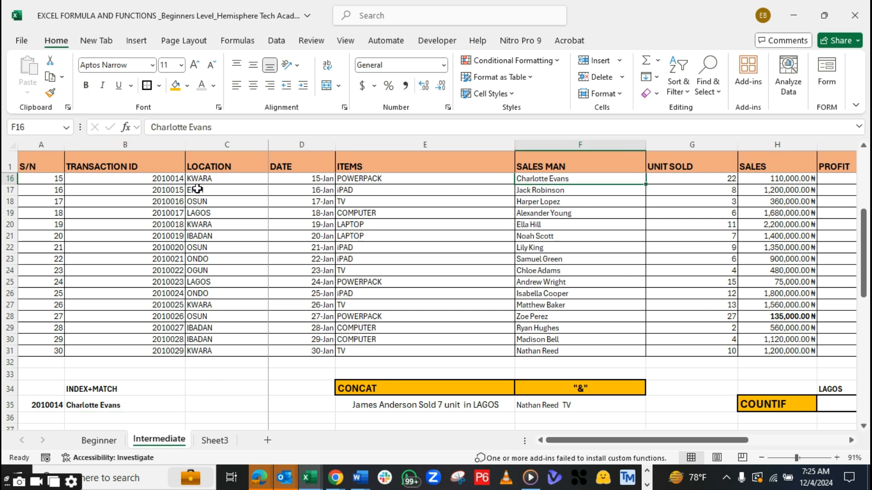
pyautogui.click(144, 180)
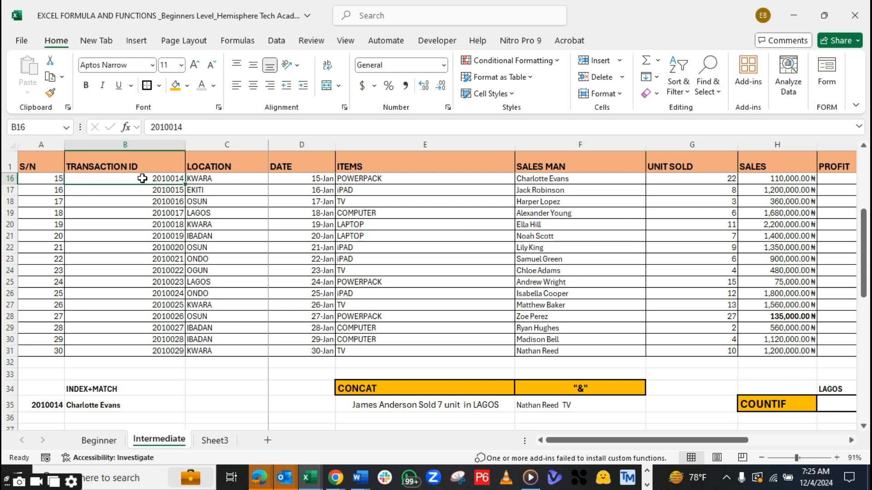
pyautogui.click(175, 85)
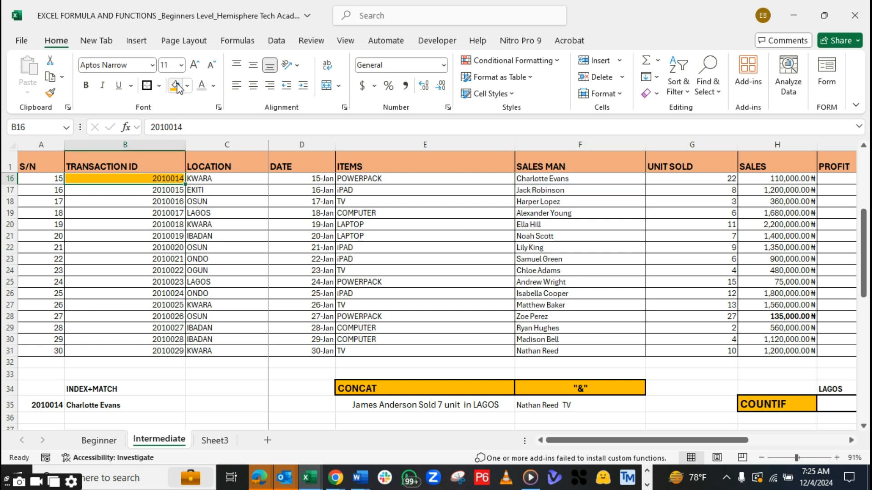
pyautogui.click(579, 178)
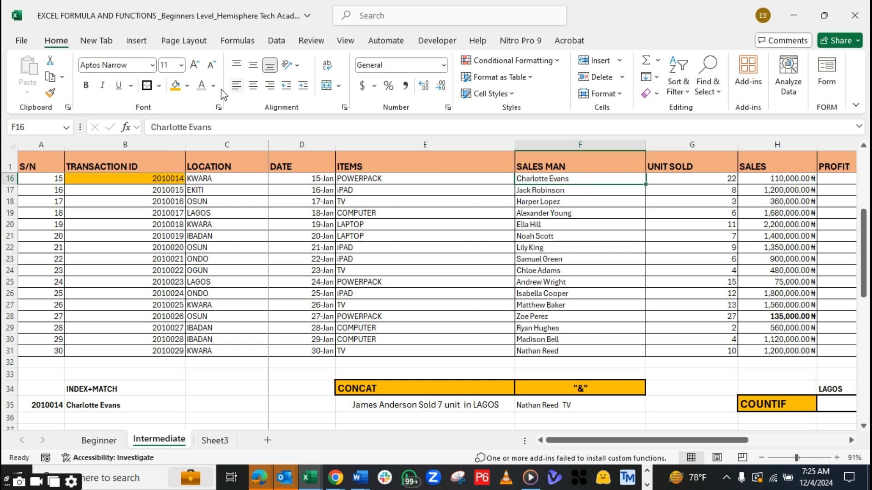
pyautogui.click(176, 86)
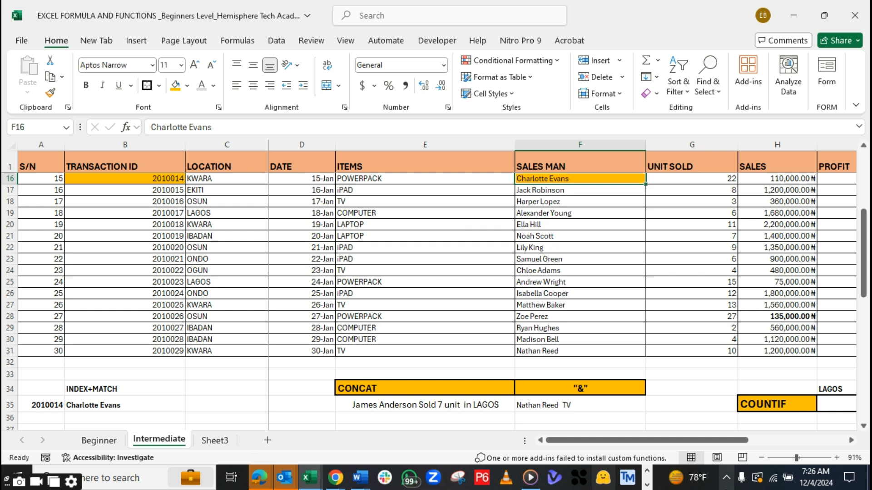
# Switch to the DATA ANALYSIS FUNCTION AND FORMULAS_HTA.pdf outline in Adobe Acrobat and view the start of the Advanced Level section
pyautogui.click(647, 485)
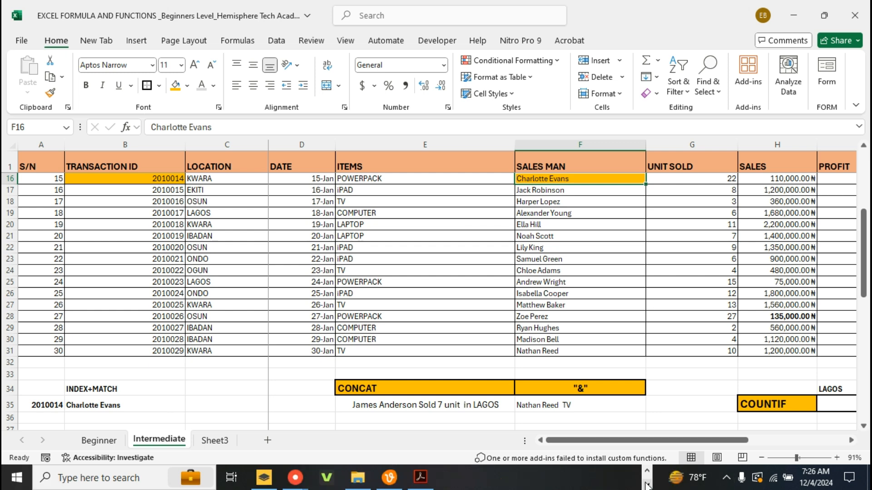
pyautogui.click(420, 477)
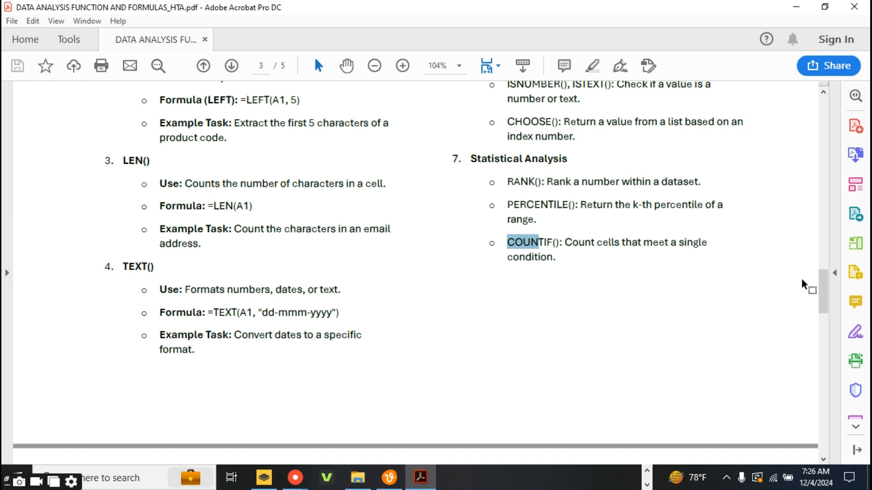
pyautogui.moveTo(824, 292); pyautogui.dragTo(830, 314)
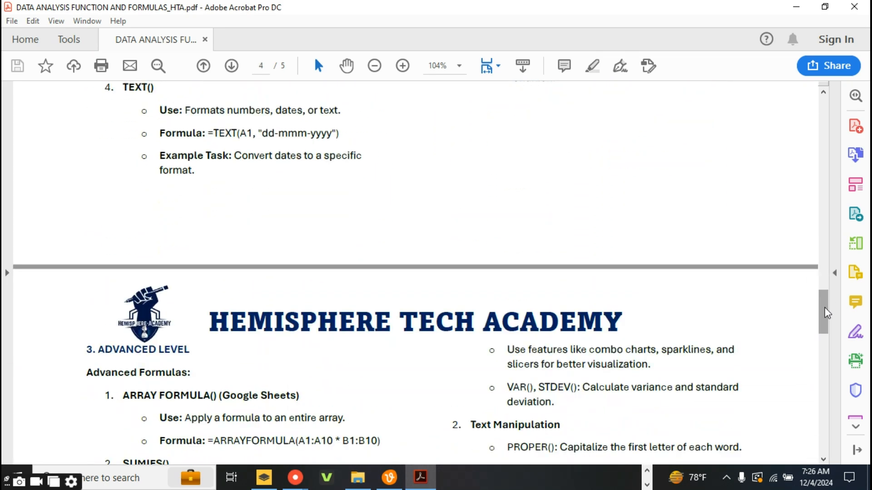